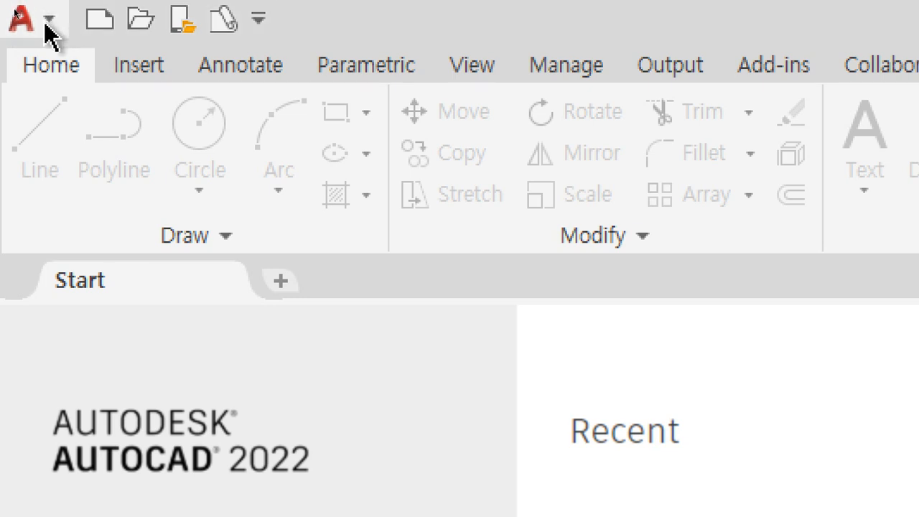
Start a new drawing and select the acadiso.dwt template without opening it
left_click(41, 23)
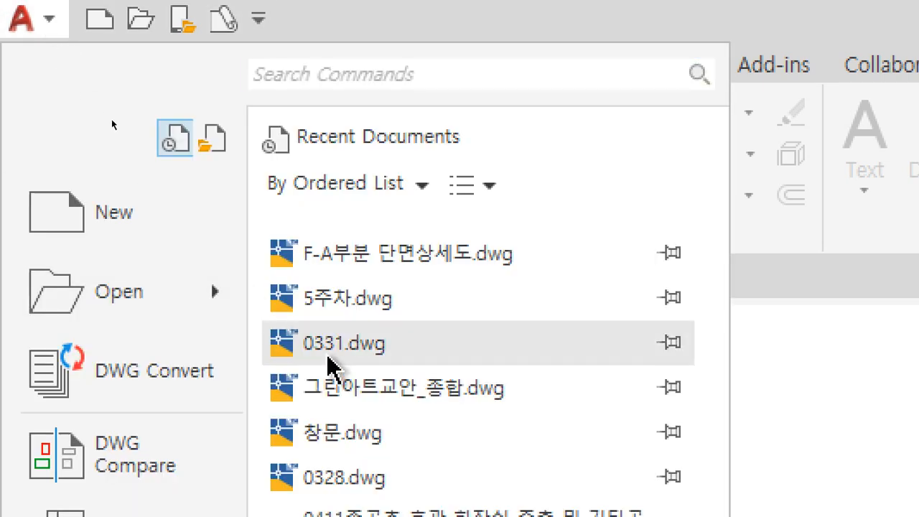
left_click(142, 237)
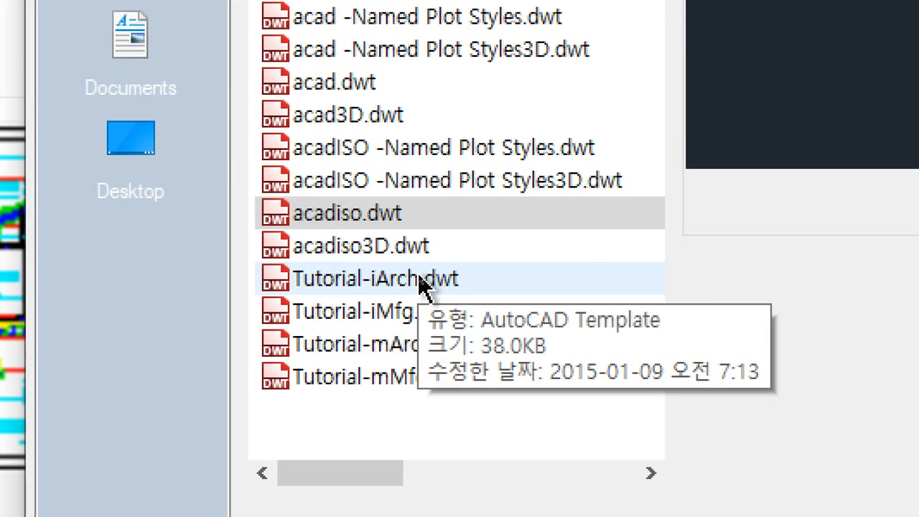
left_click(359, 82)
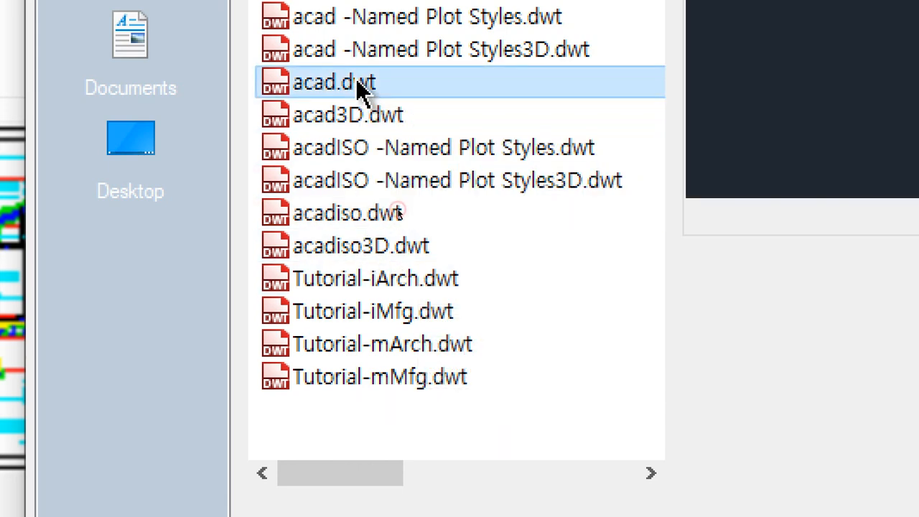
left_click(436, 217)
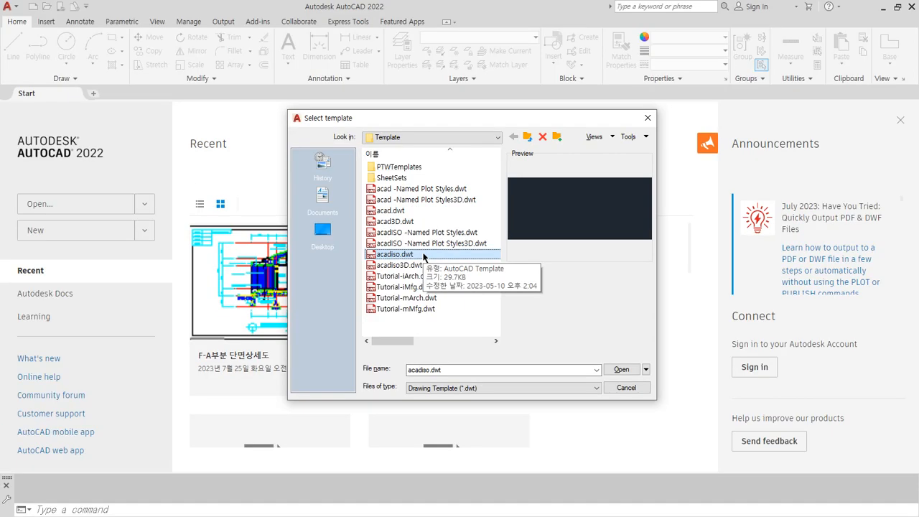
Switch to Notepad and append the lines "acad.dwt" and "acadiso.dwt - o" below the AutoCAD version list
key("alt+Tab")
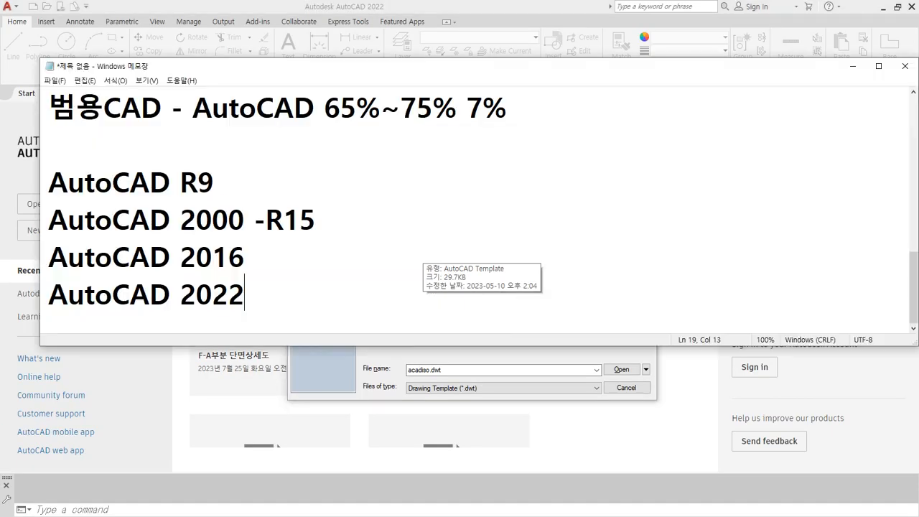
key("Return")
key("Return")
type("a")
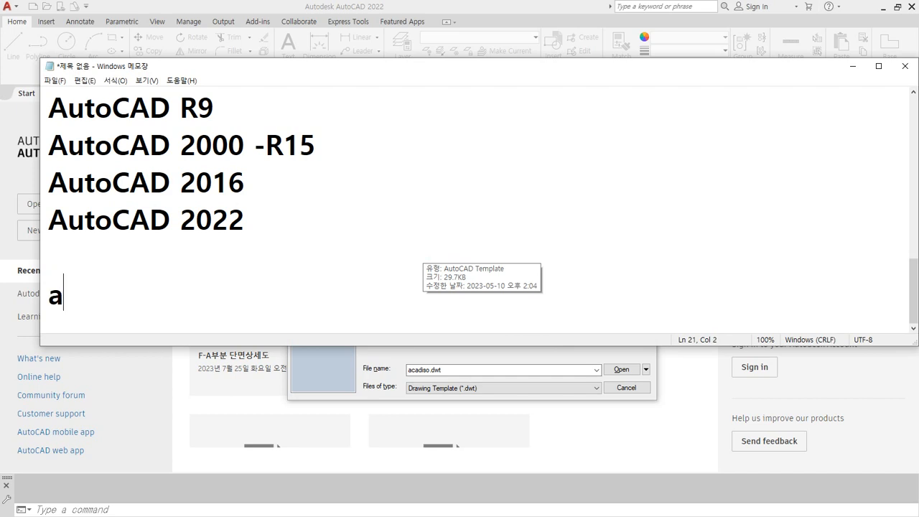
type("cad.dwt")
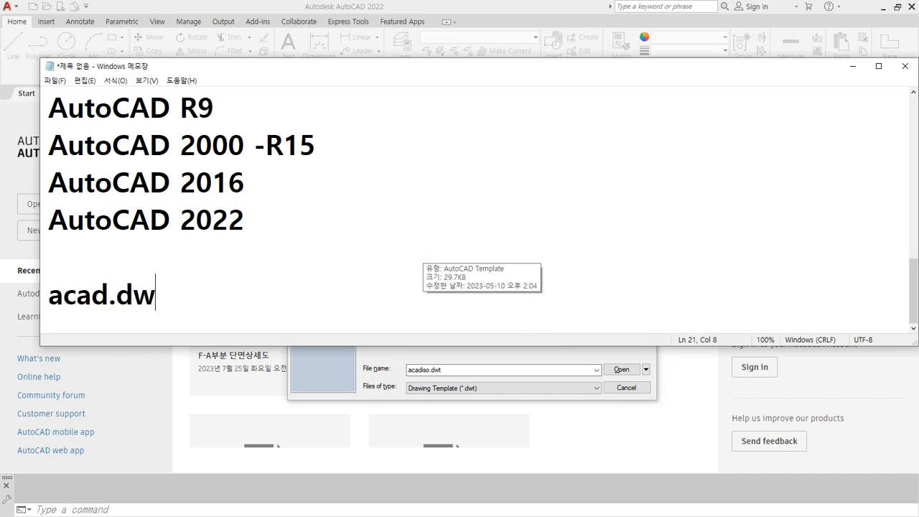
key("Return")
type("acadiso.dwt")
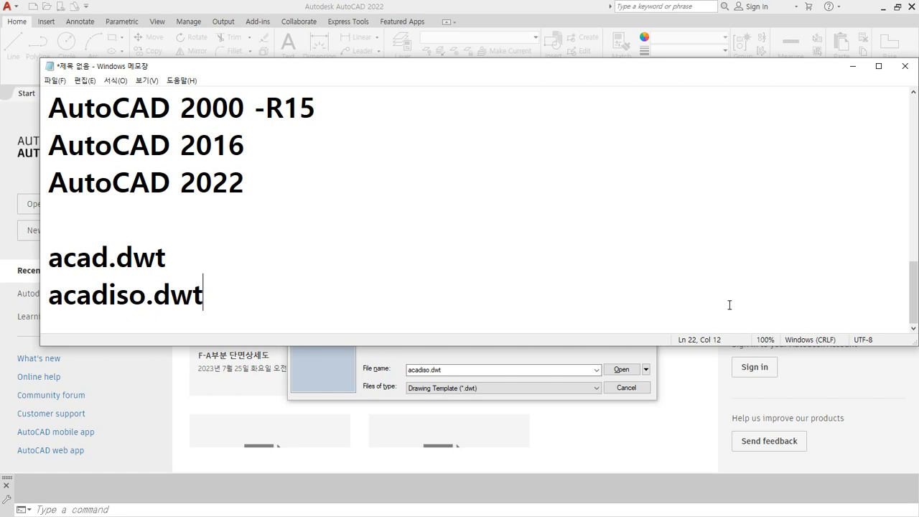
type("- o")
key("Return")
key("Return")
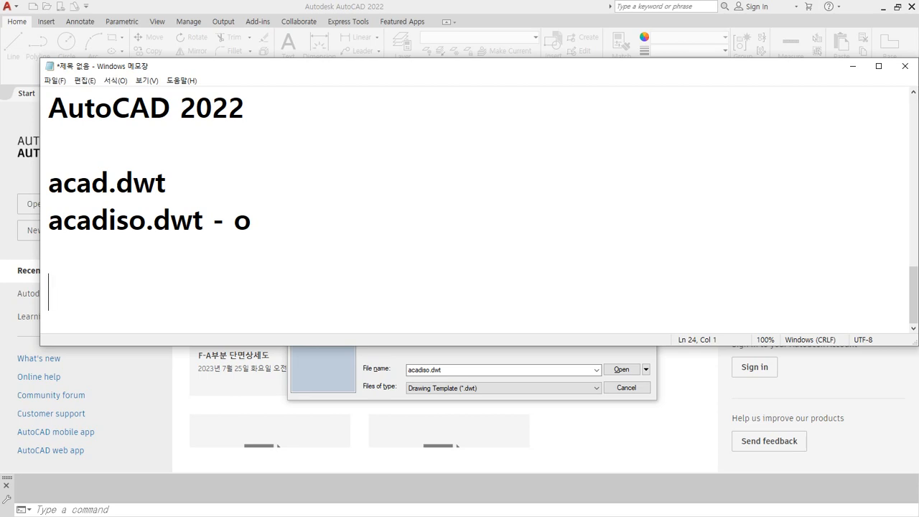
Write the line "inch / mm" beneath the template file names
type("inches")
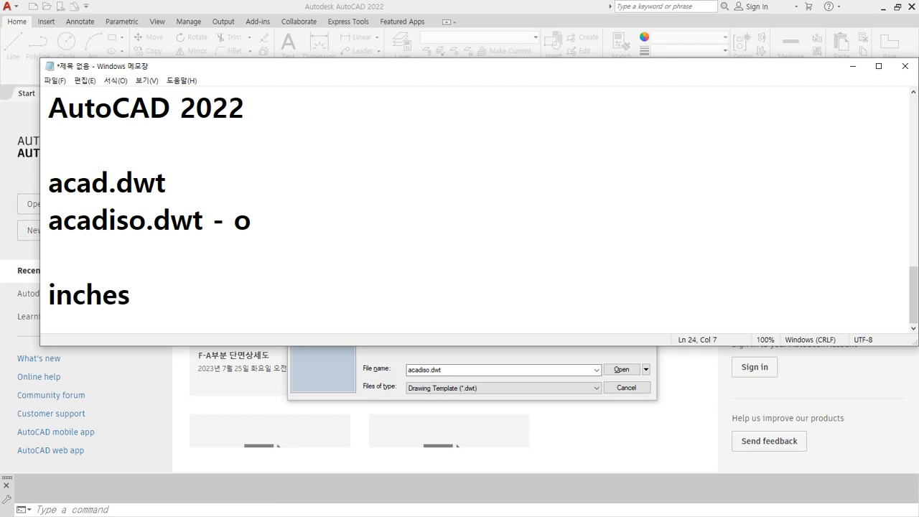
key("BackSpace")
key("BackSpace")
key("BackSpace")
type("/ mm")
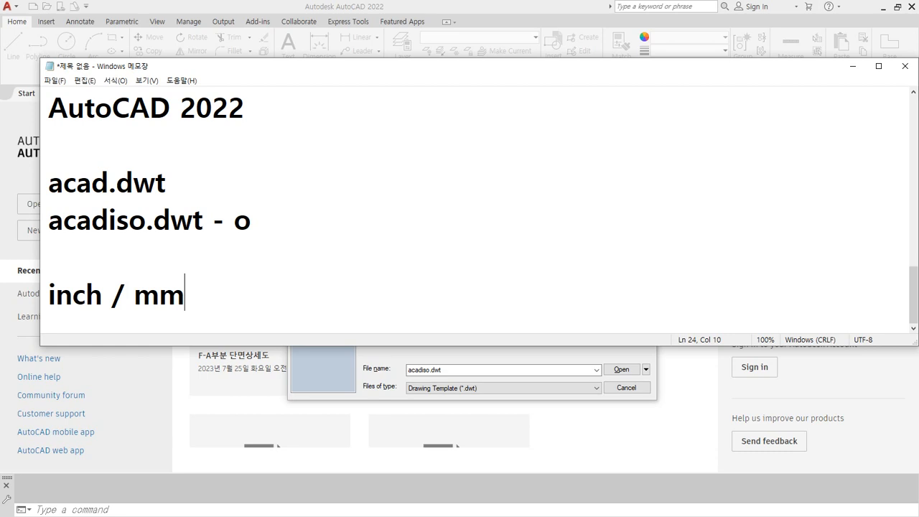
Add "- inch도면" after acad.dwt and "mm도면" at the end of the acadiso.dwt line
key("Up")
key("Up")
key("Up")
key("End")
type("- inch도면")
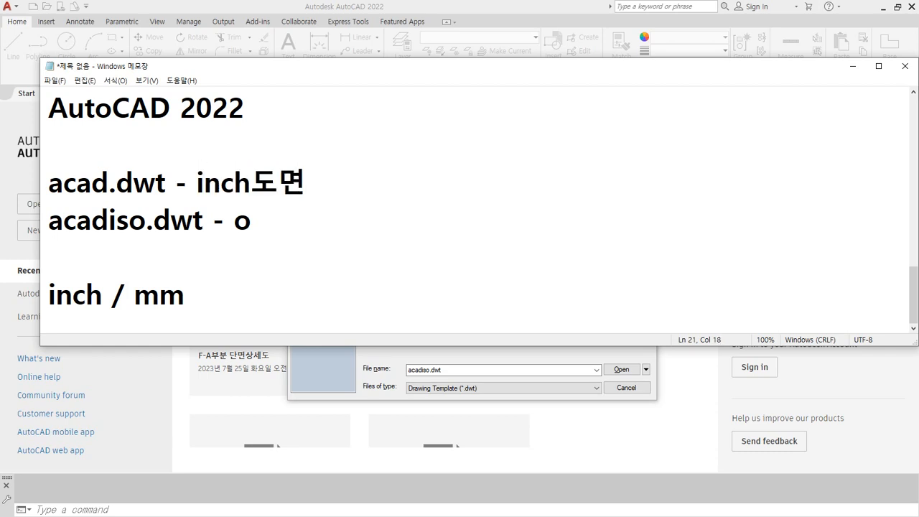
key("Down")
type("mm도면")
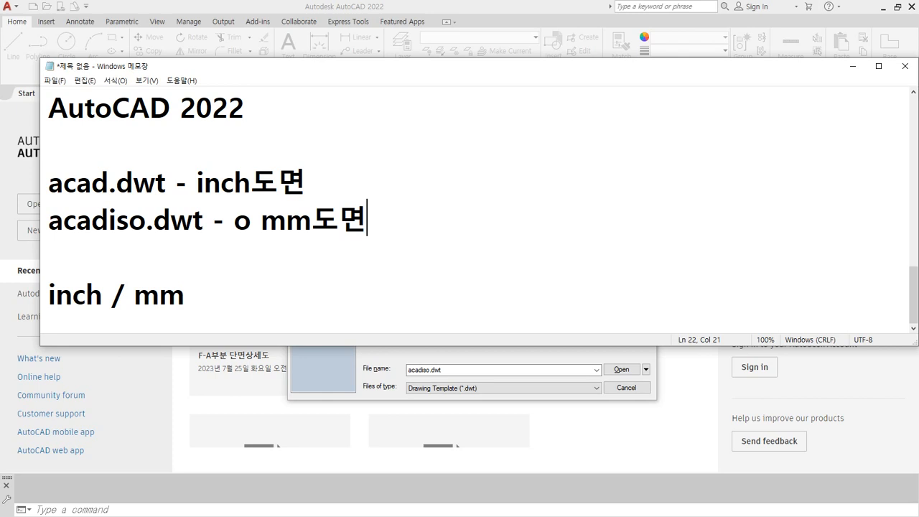
Insert the lines "ISO mm" and "KS, JIS, DIN, ANSI, ASME" below the acadiso.dwt line
key("Return")
type("ISO")
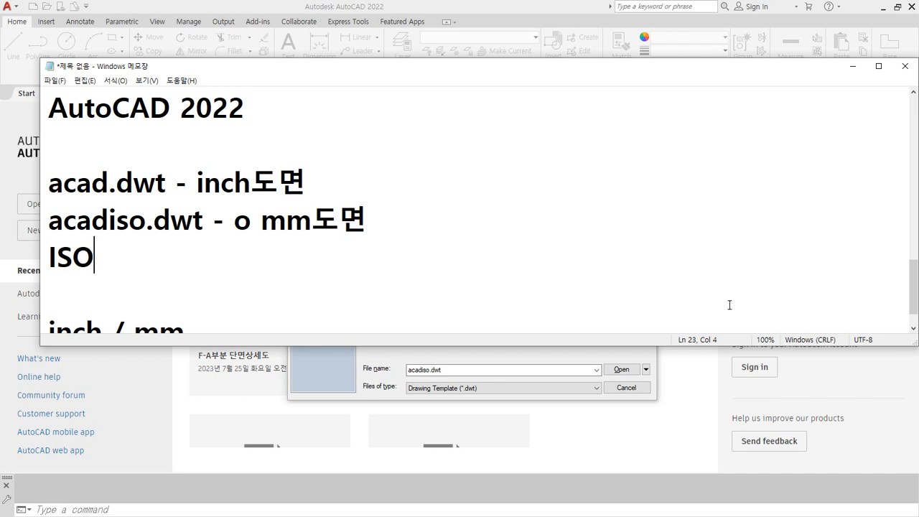
type("mm")
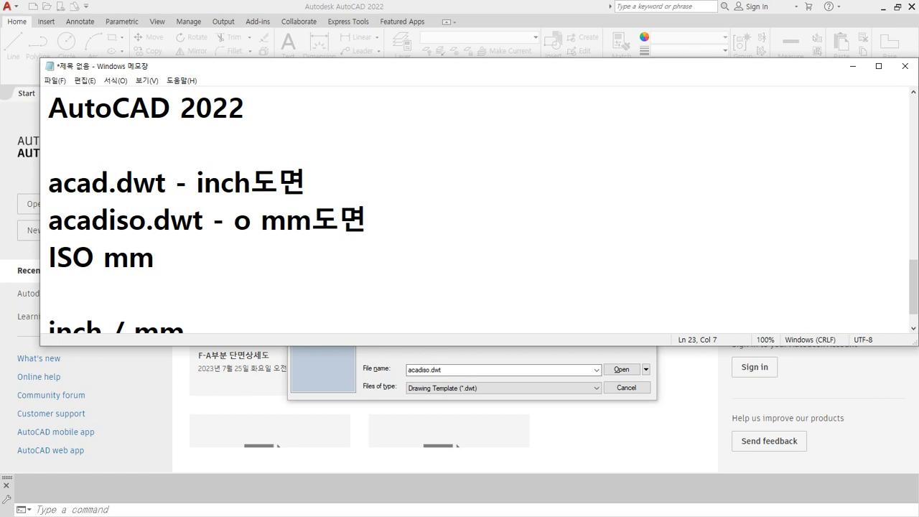
key("Return")
type("KS")
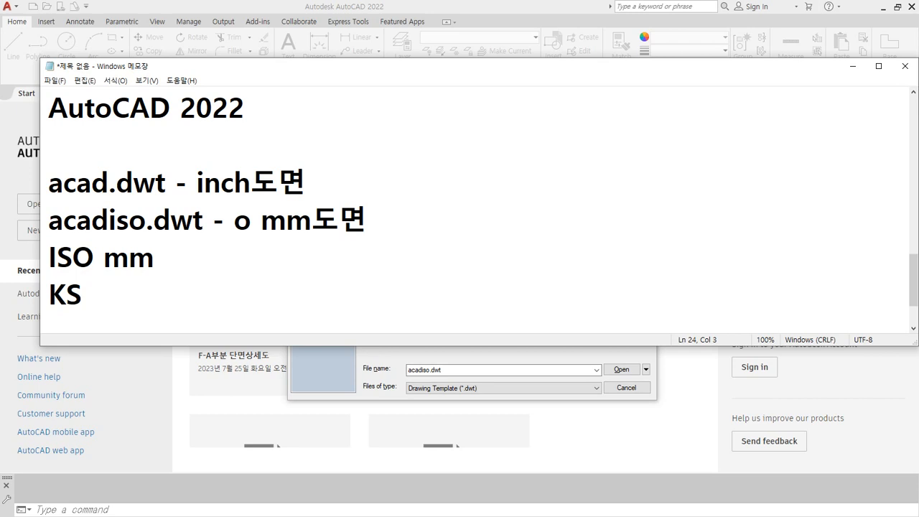
type(", JIS")
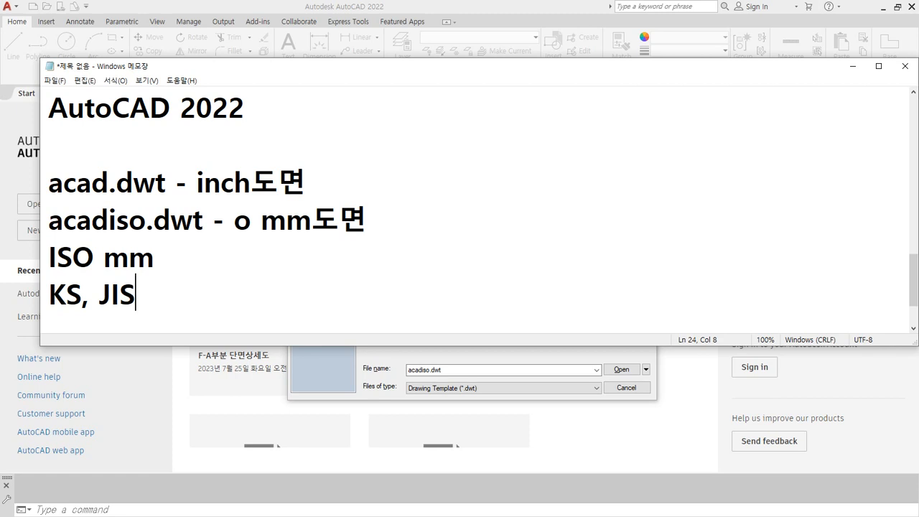
type(", DIN")
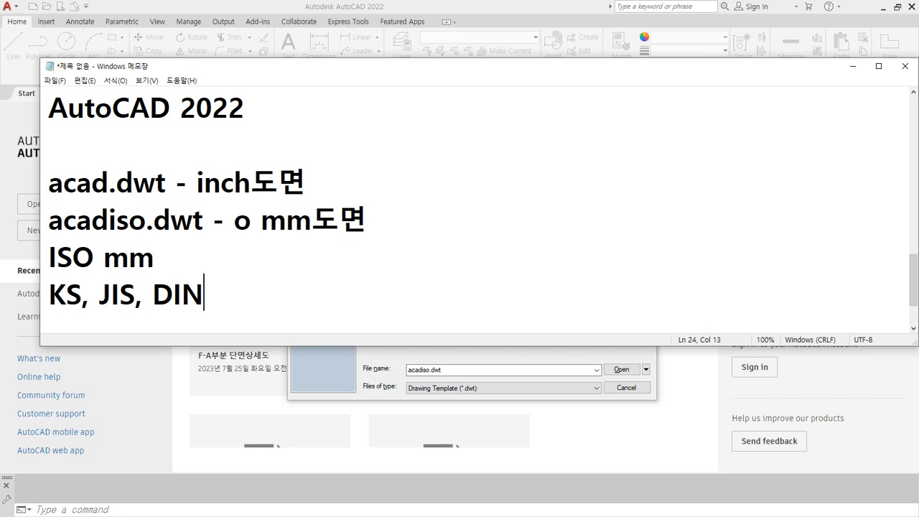
type(", ANSI")
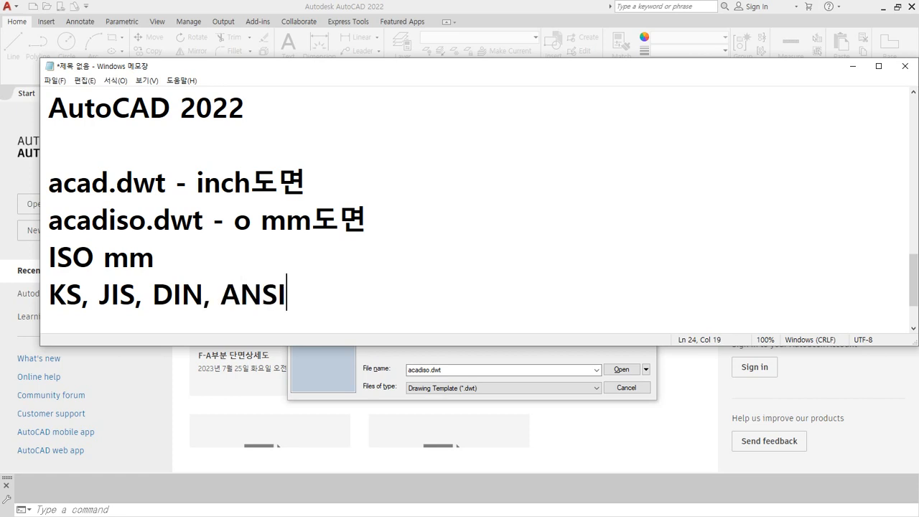
type(", ASME")
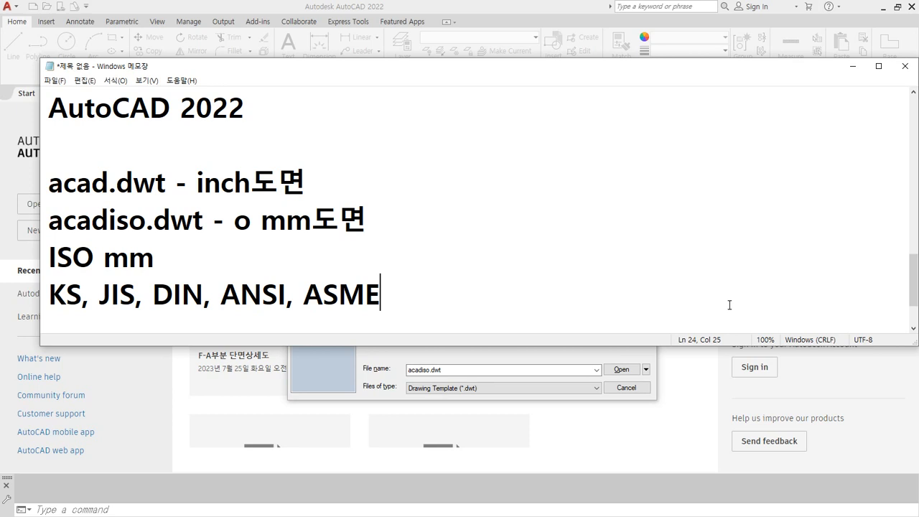
Add the line "NASA mm" below the list of standards, followed by a line break
key("Return")
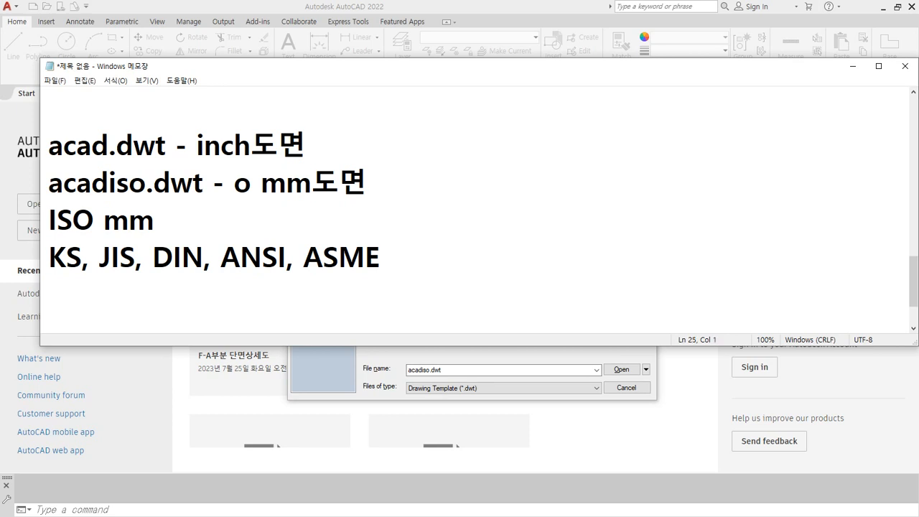
type("NASA")
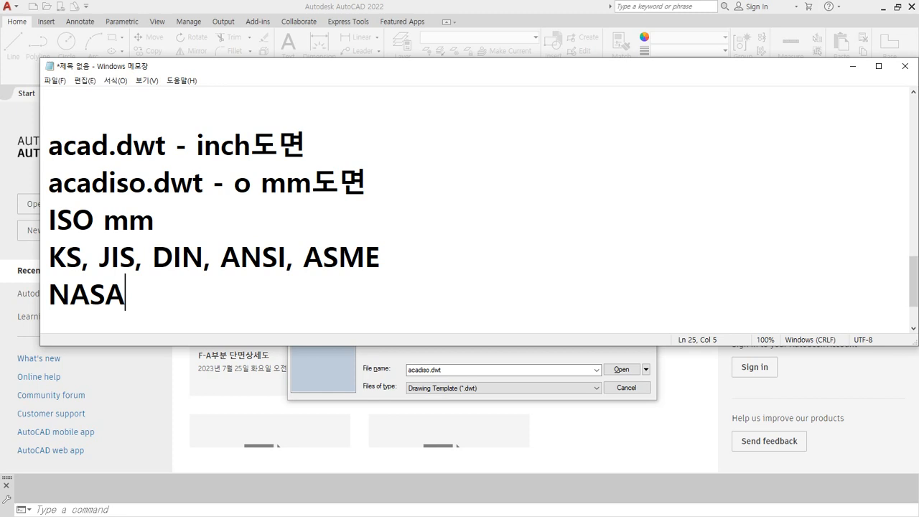
type("mm")
key("Return")
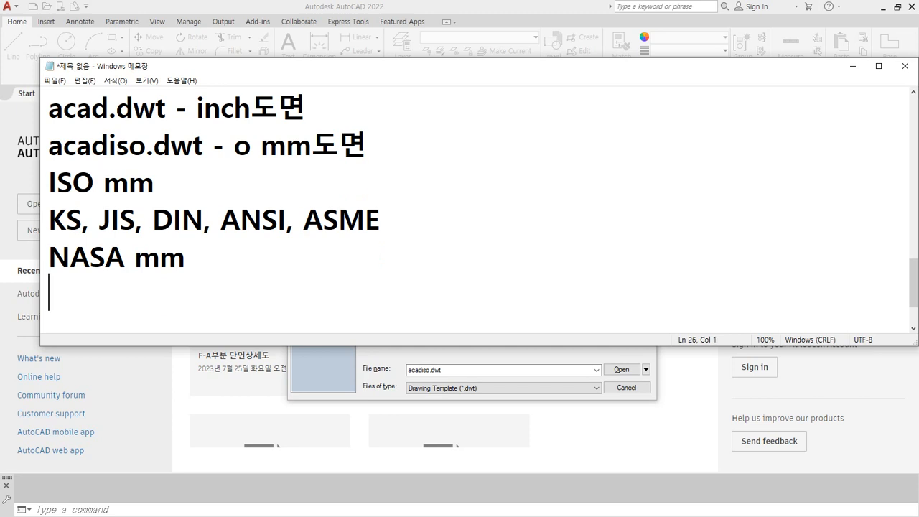
Switch back to AutoCAD and create the new drawing from the acadiso.dwt template
left_click(397, 5)
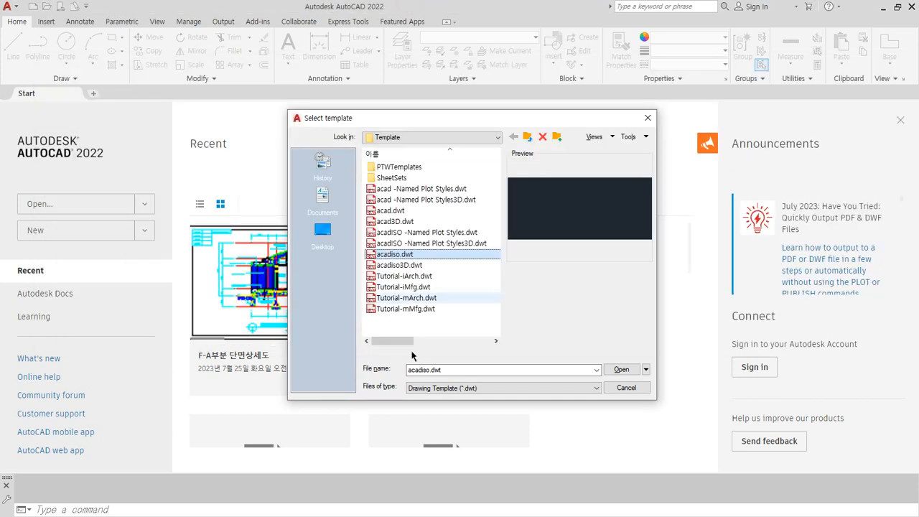
left_click(384, 255)
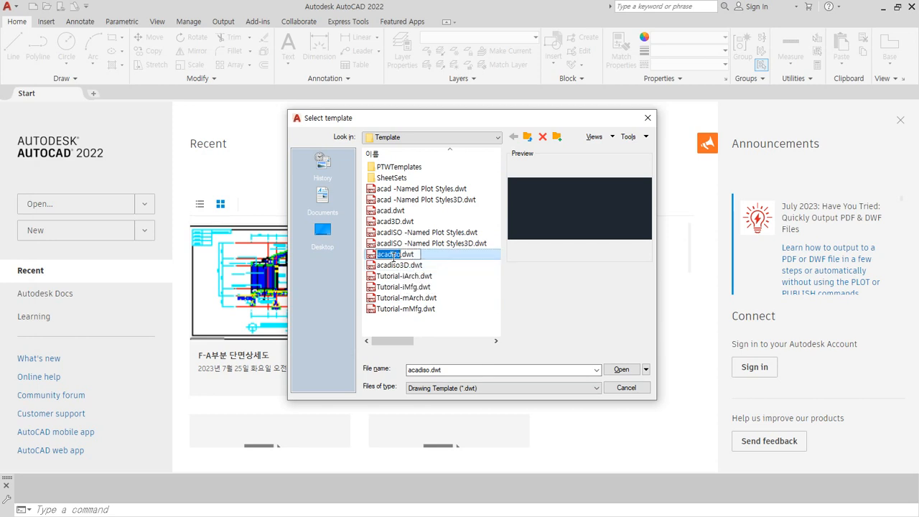
left_click(428, 254)
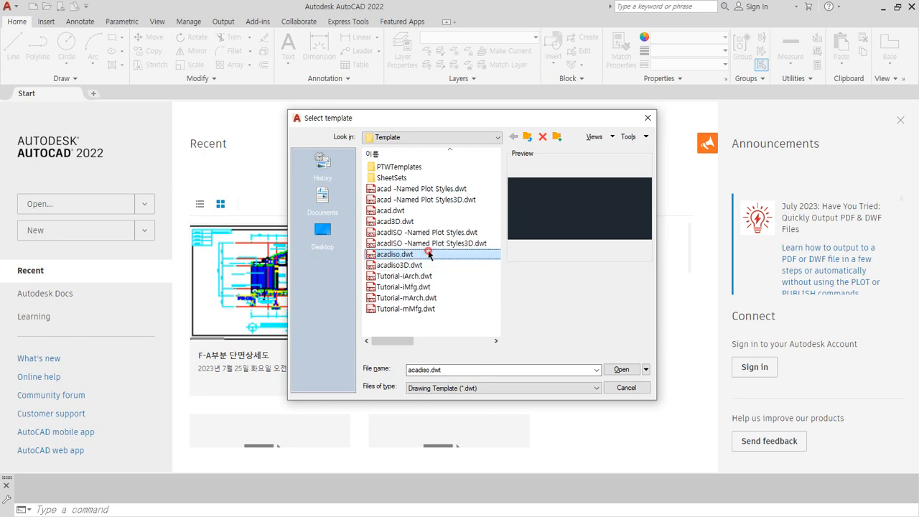
left_click(622, 373)
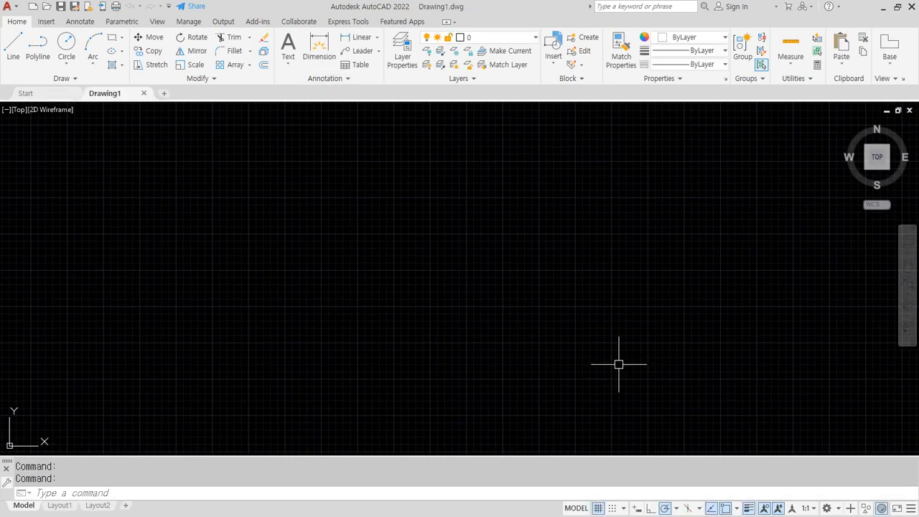
Undock the command line and float it over the upper middle of the drawing area
left_click_drag(8, 466, 279, 188)
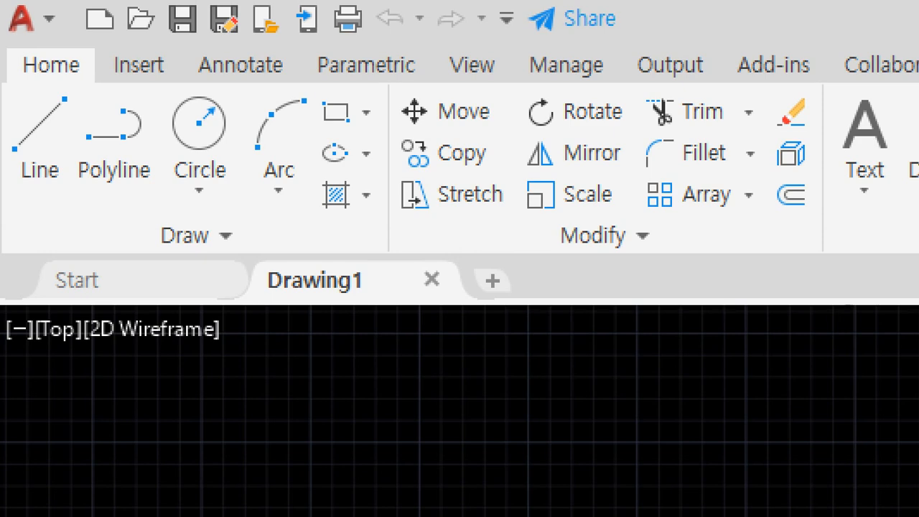
key("alt")
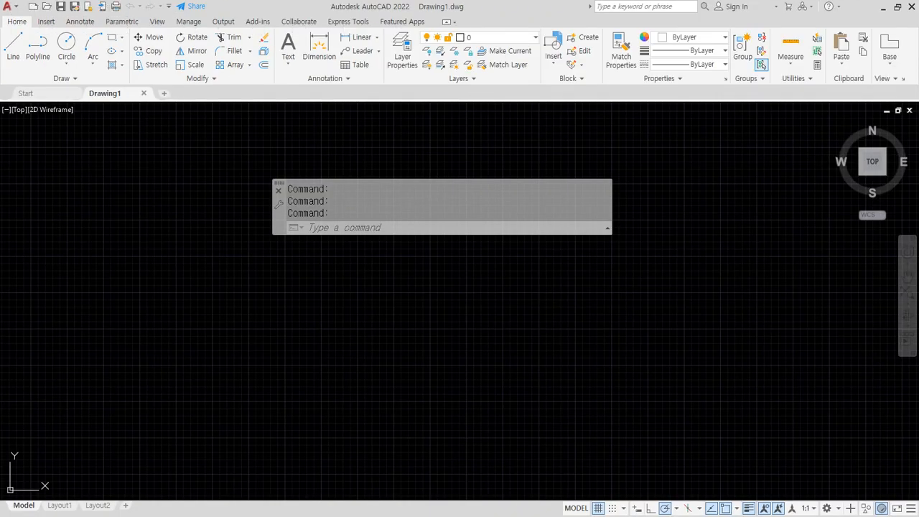
Switch to Notepad, add the line "Ribbon" below the NASA note, and return to AutoCAD
key("alt+Tab")
key("Return")
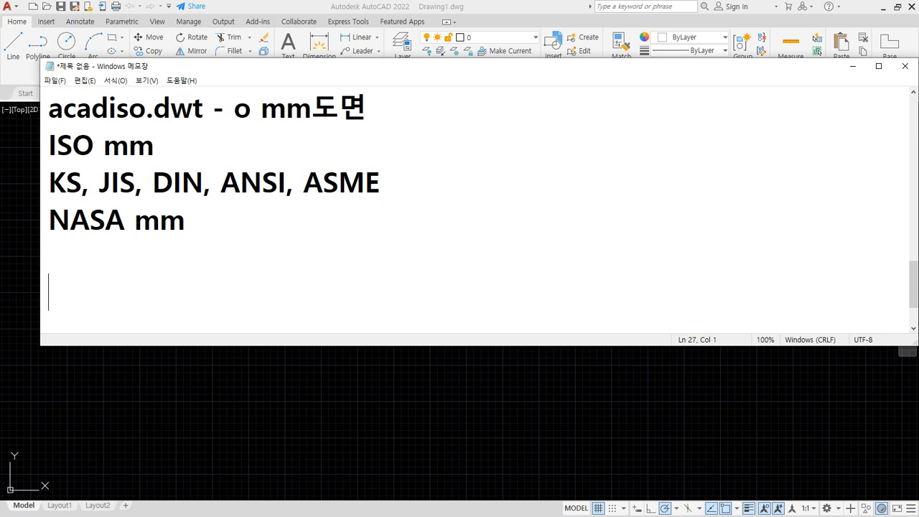
type("Ribbo")
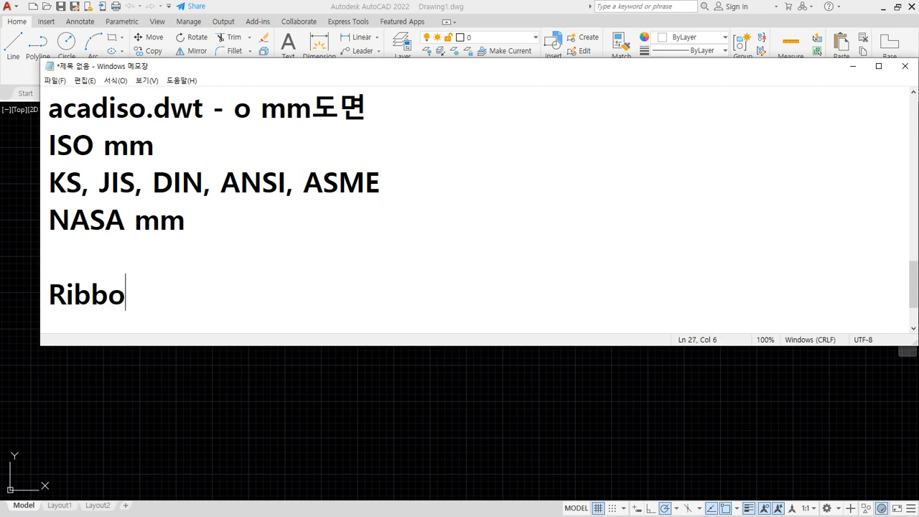
type("n menu")
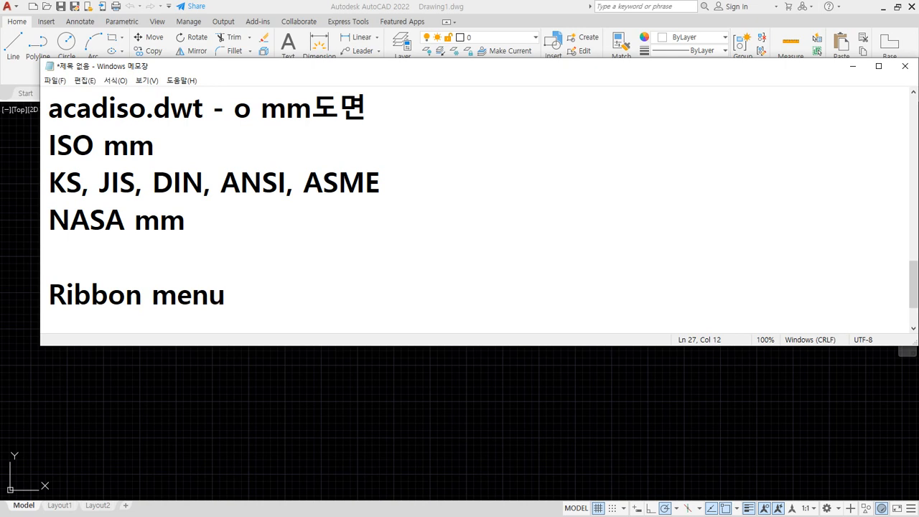
key("BackSpace")
key("BackSpace")
key("BackSpace")
key("BackSpace")
key("BackSpace")
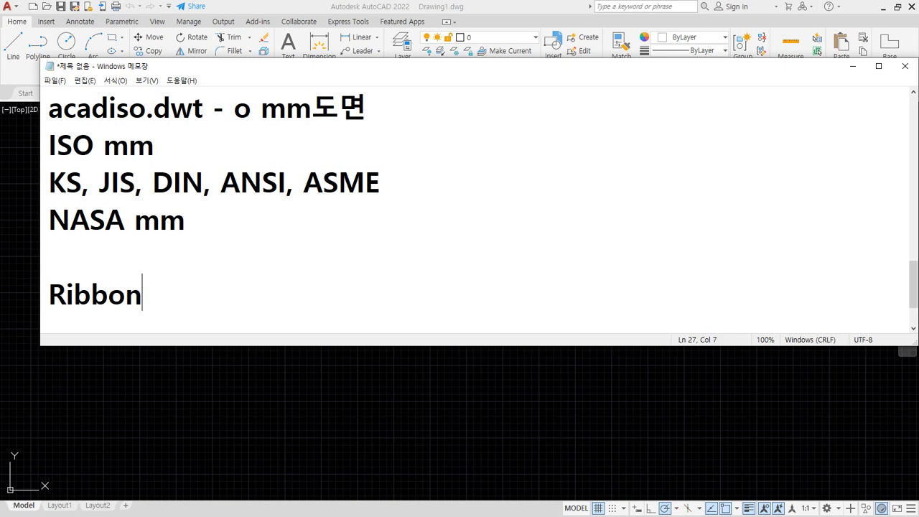
key("Return")
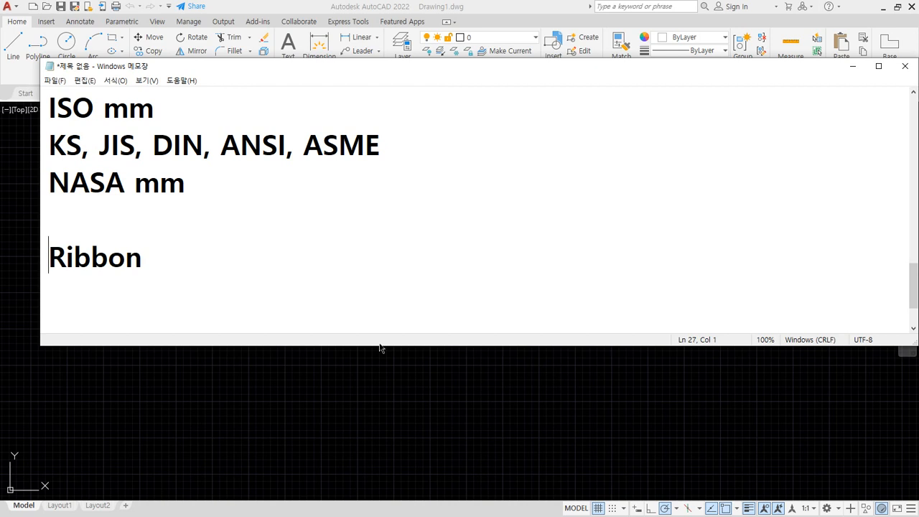
left_click(224, 433)
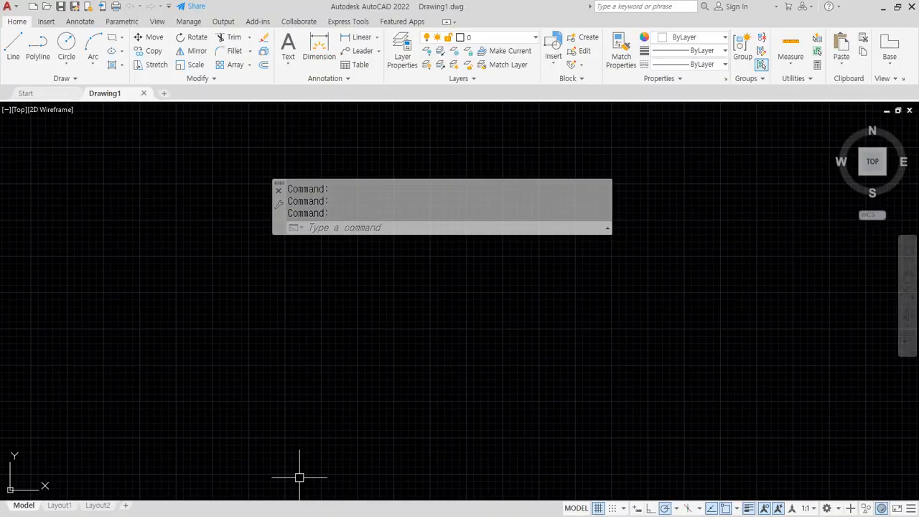
Switch to Notepad, append "리본" to the Ribbon line, and add the line "Command Line 명령 줄" below it
key("alt+Tab")
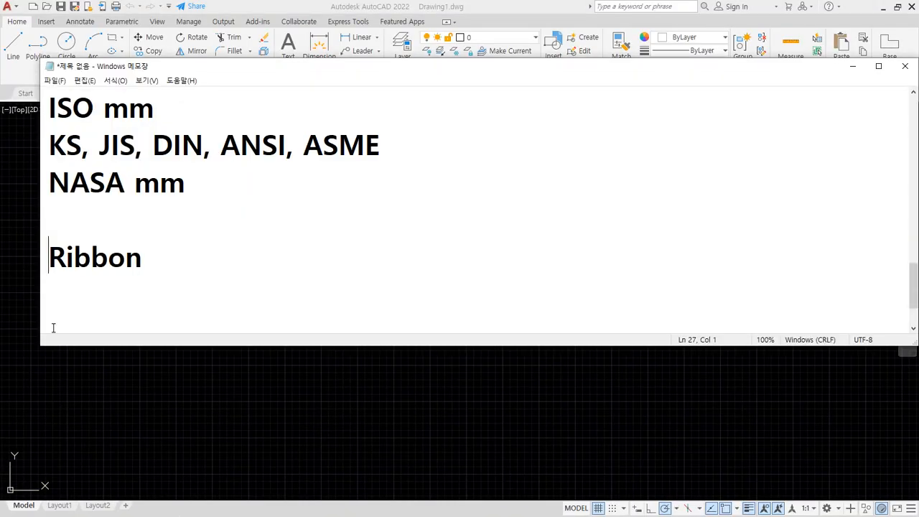
key("End")
type("리본")
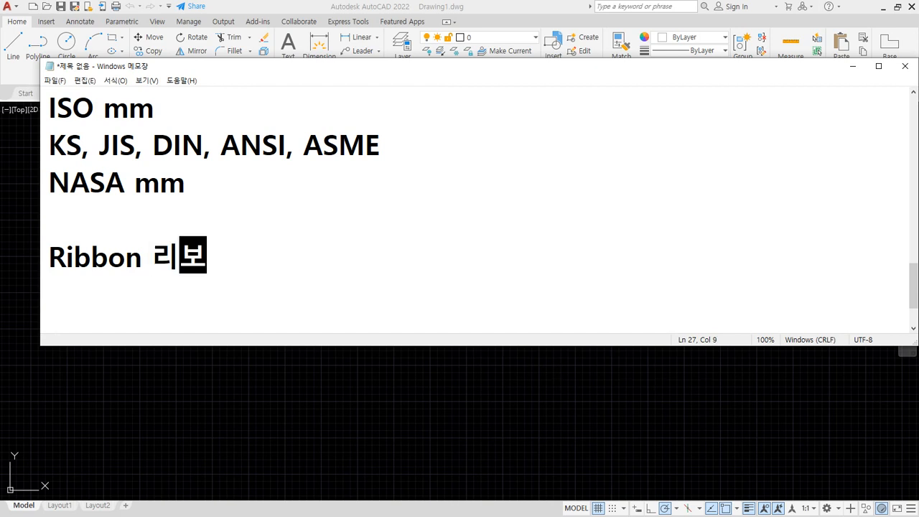
key("Return")
type("Comman")
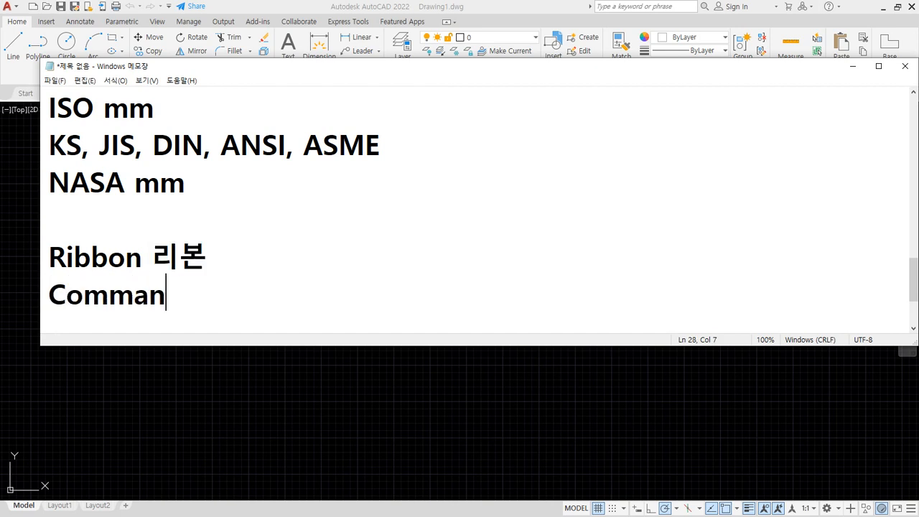
type("d Line 명령 주")
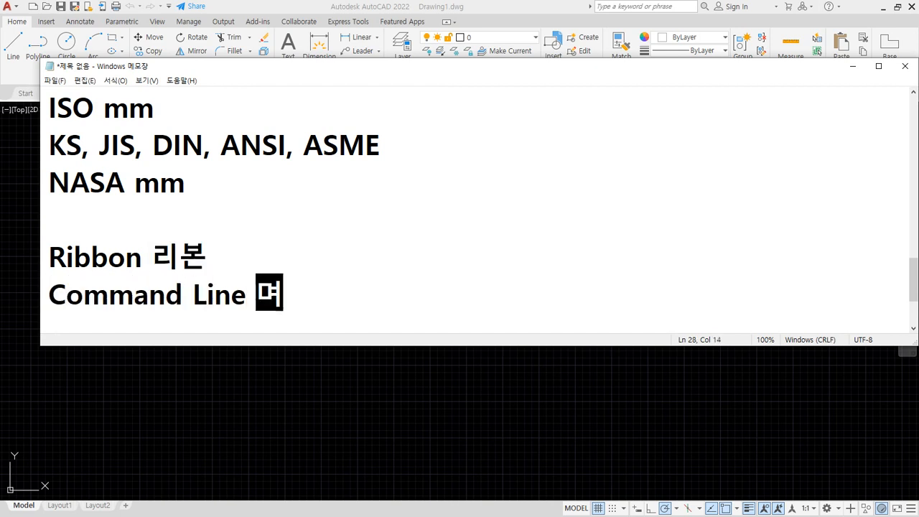
type("ㄹ")
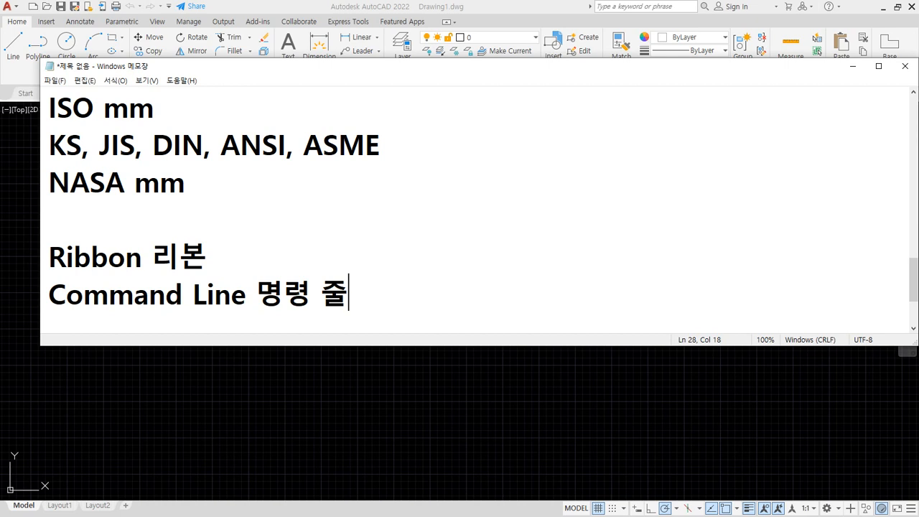
Add "AutoCAD는 대화식 프로그램" and place it on its own line below the Command Line entry
type("AutoCAD")
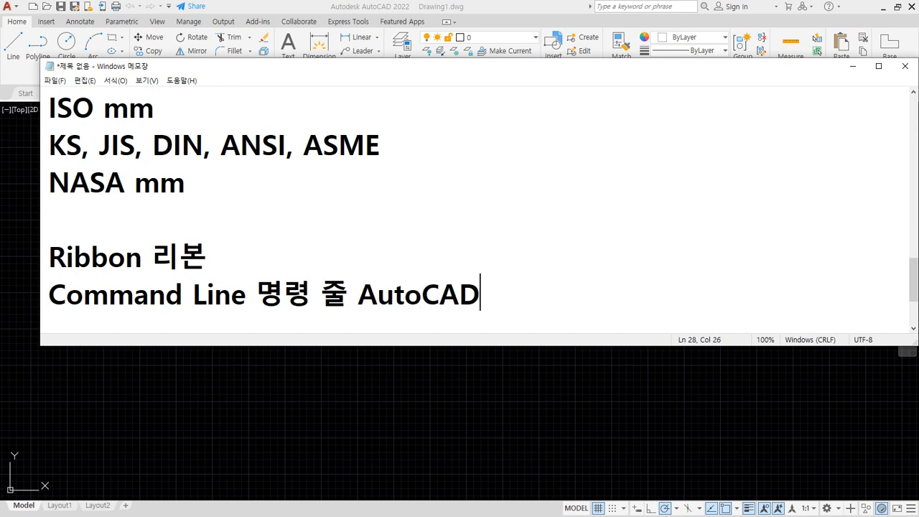
type("는 대호식 프로그램")
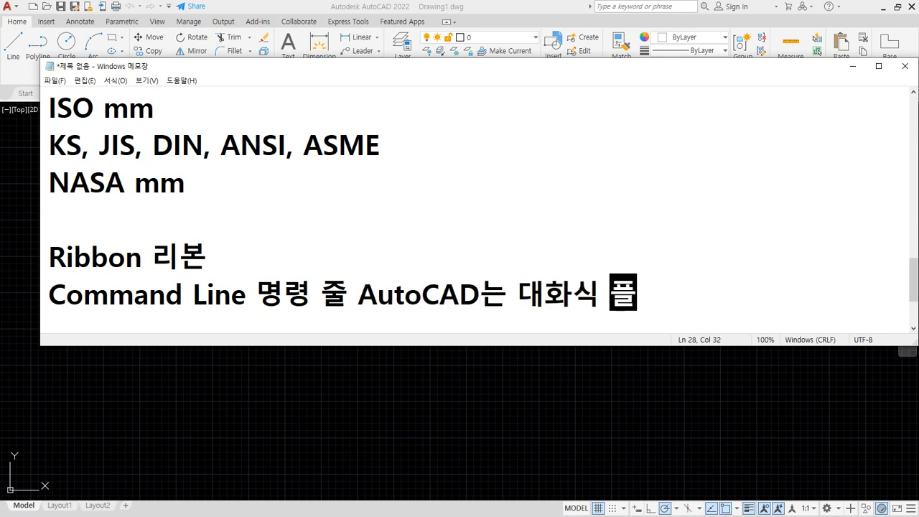
key("Left")
key("Left")
key("Left")
key("Left")
key("Left")
key("Left")
key("Left")
key("Left")
key("Left")
key("Left")
key("Left")
key("Left")
key("Left")
key("Left")
key("Left")
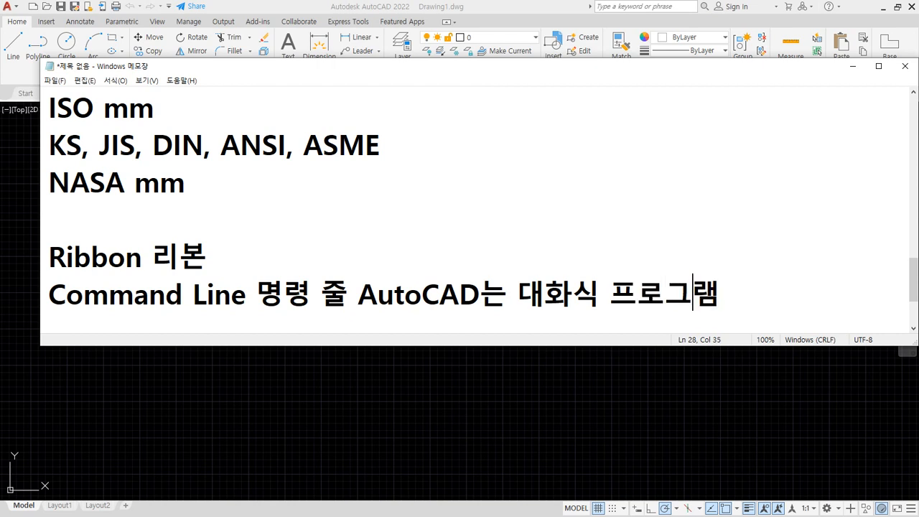
key("Left")
key("Return")
key("Down")
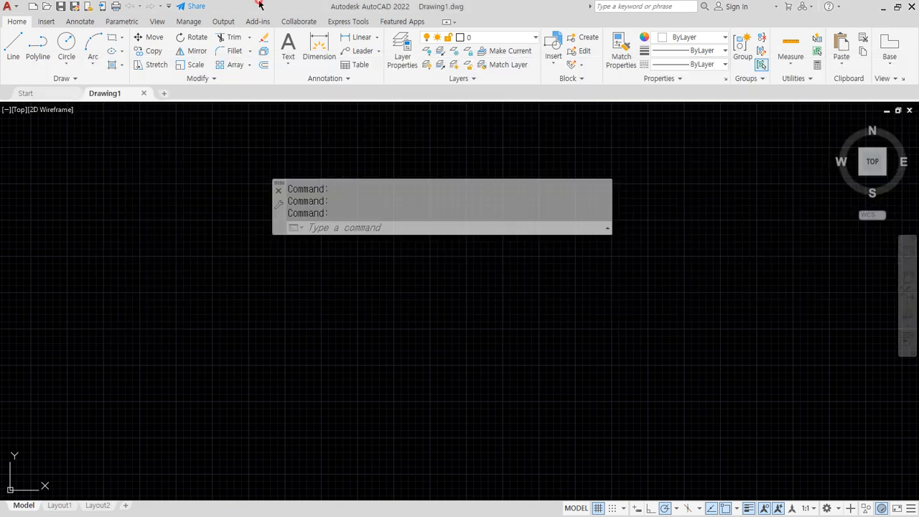
Switch back to AutoCAD, dock the command line below the drawing area, and undock it to float at the drawing area's upper edge
left_click(260, 5)
left_click_drag(274, 188, 281, 111)
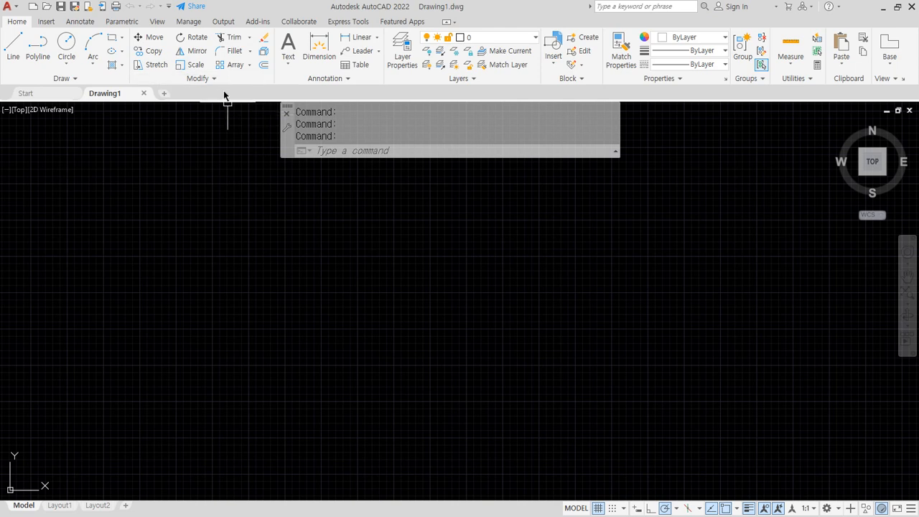
left_click_drag(288, 111, 322, 484)
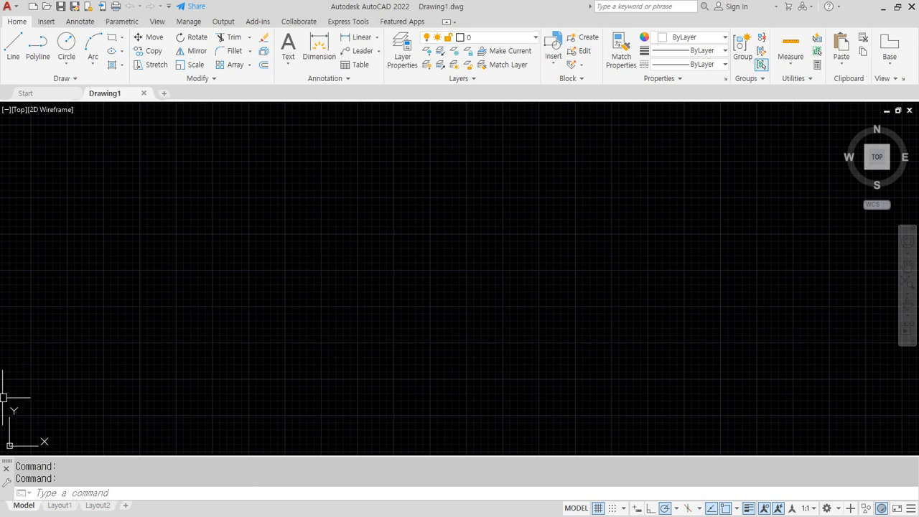
mouse_move(6, 463)
left_mouse_down()
mouse_move(139, 274)
mouse_move(285, 93)
left_mouse_up()
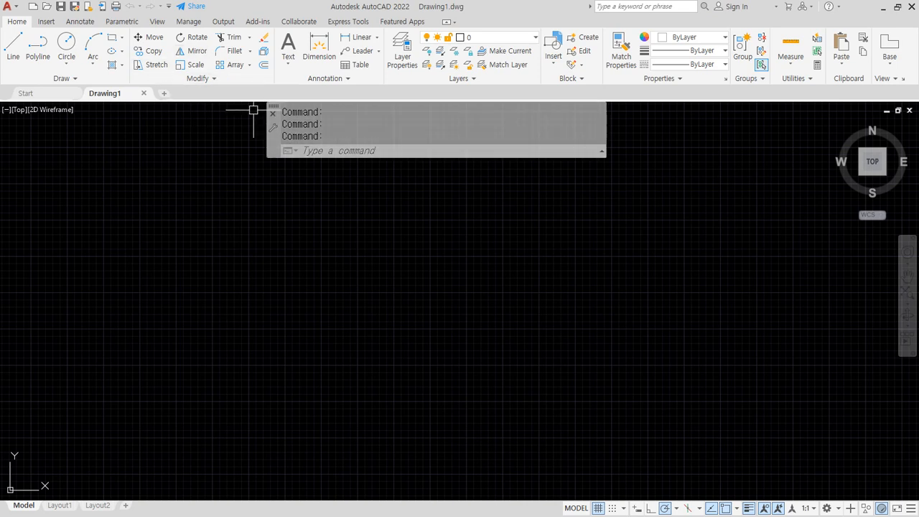
Dock the command line along the drawing area's lower edge again and float it back at the upper edge
left_click_drag(277, 146, 305, 489)
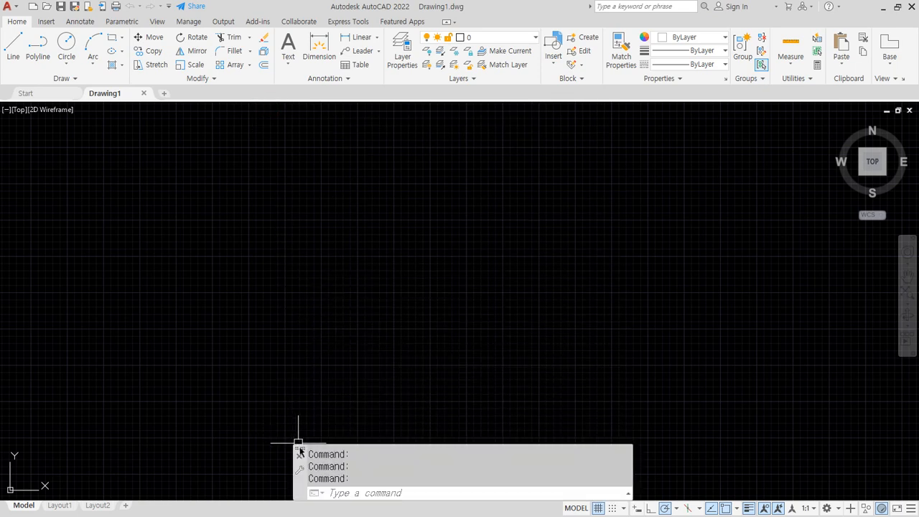
mouse_move(299, 454)
left_mouse_down()
mouse_move(295, 486)
mouse_move(275, 481)
left_mouse_up()
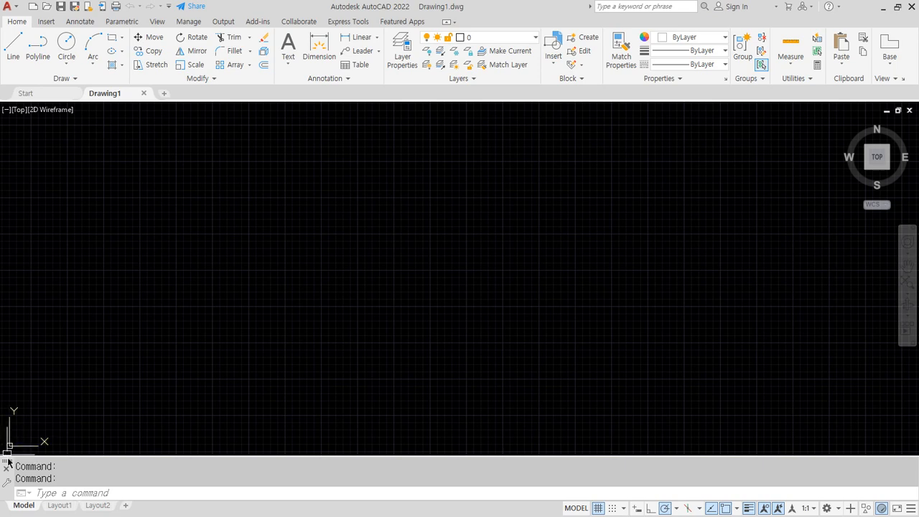
left_click_drag(7, 461, 288, 122)
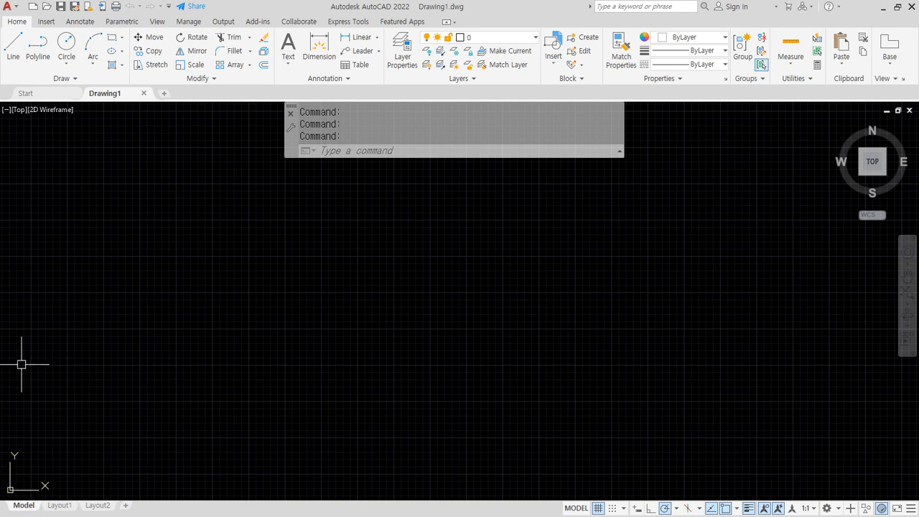
Switch to Notepad and move its window below AutoCAD's floating command line
key("alt+Tab")
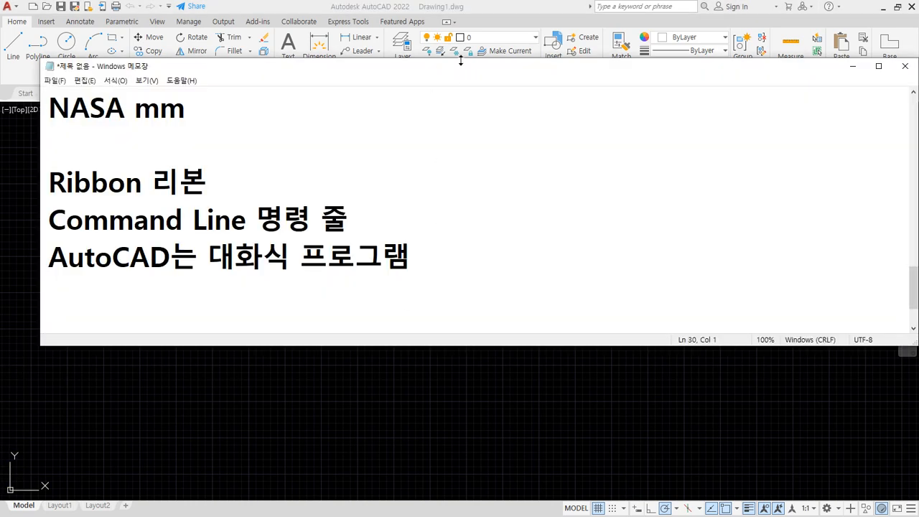
left_click_drag(435, 69, 420, 202)
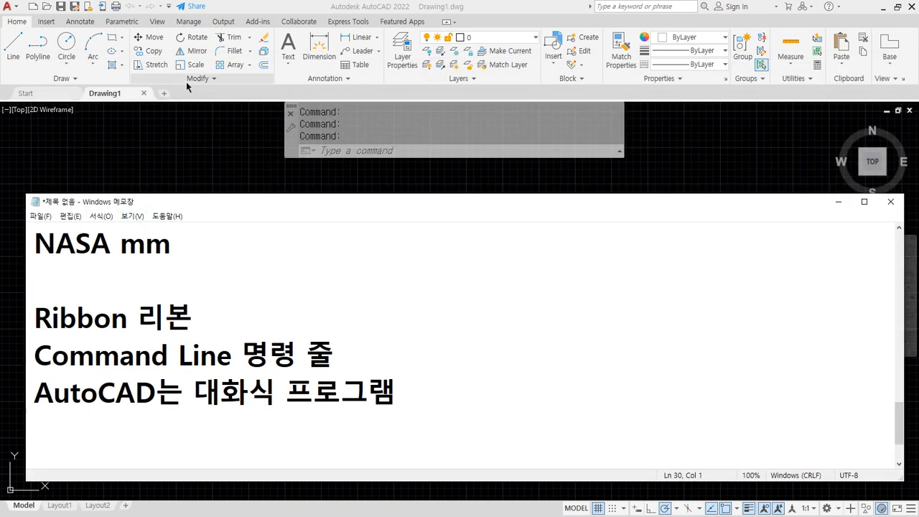
key("ctrl+2")
left_click_drag(217, 34, 250, 20)
left_click_drag(409, 126, 429, 117)
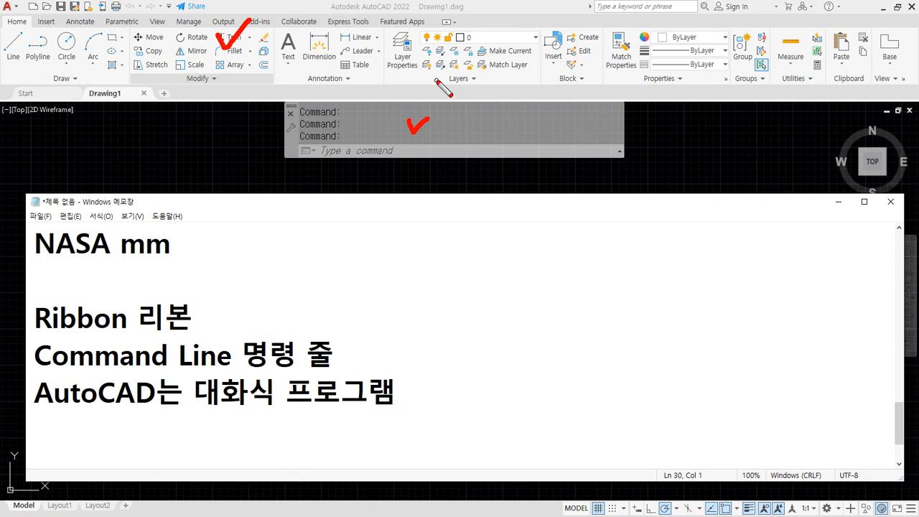
key("Escape")
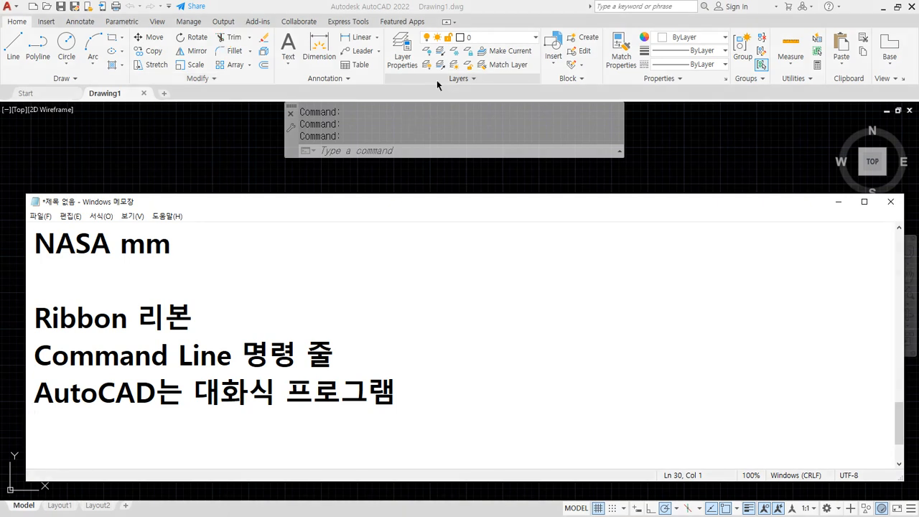
Replace "리본" after Ribbon with "close" so the line reads "Ribbonclose"
key("Up")
key("Up")
key("Up")
key("End")
key("BackSpace")
key("BackSpace")
key("BackSpace")
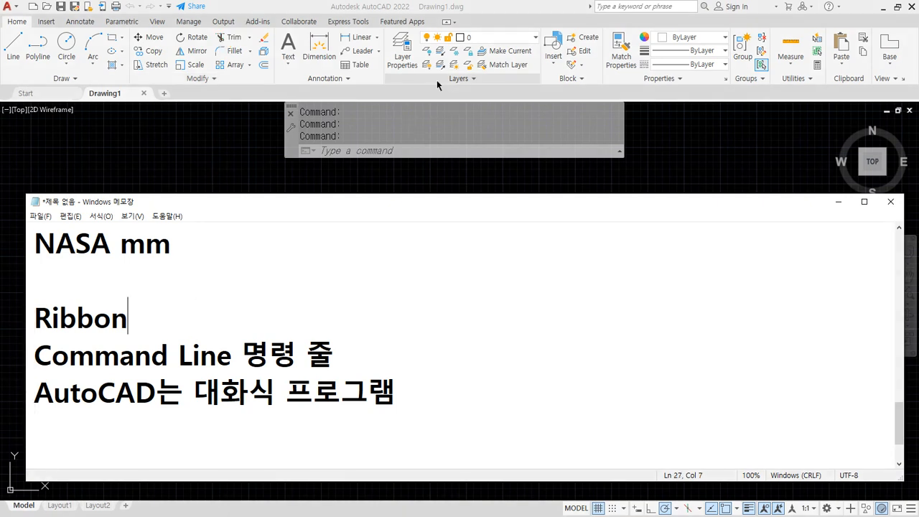
type("치")
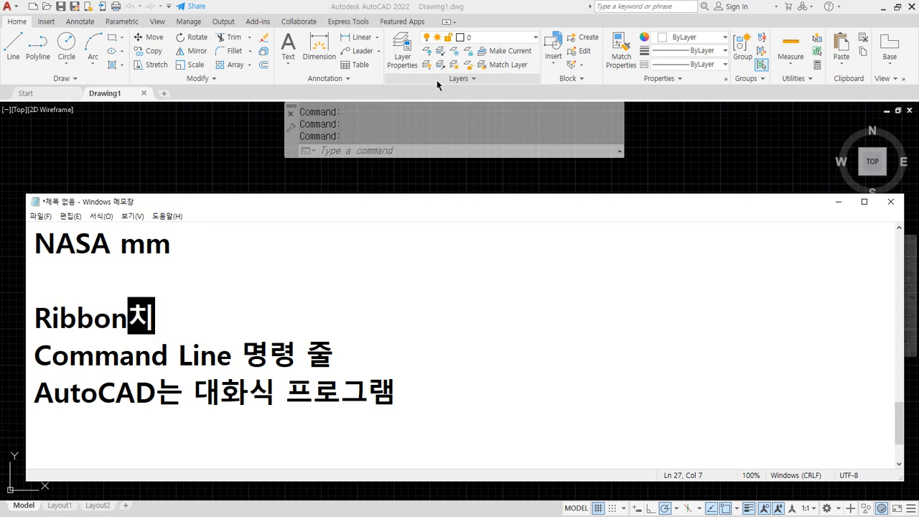
key("BackSpace")
key("BackSpace")
key("Hangul")
type("clois")
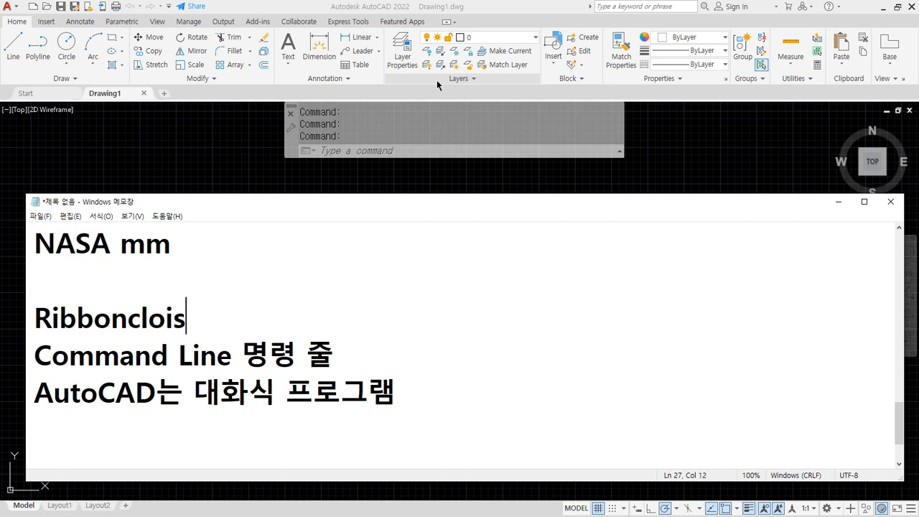
key("BackSpace")
key("BackSpace")
type("se")
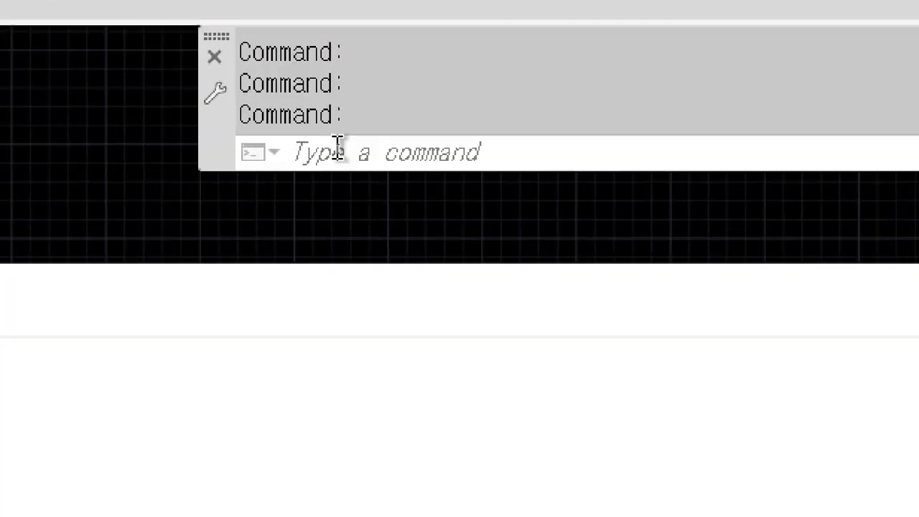
Return to AutoCAD and hide the ribbon with the RIBBONCLOSE command
left_click(337, 147)
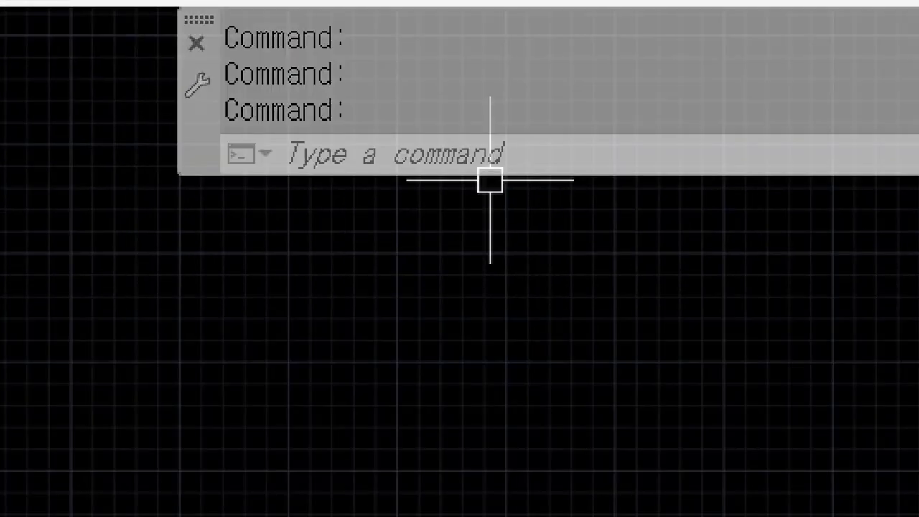
type("ribbon")
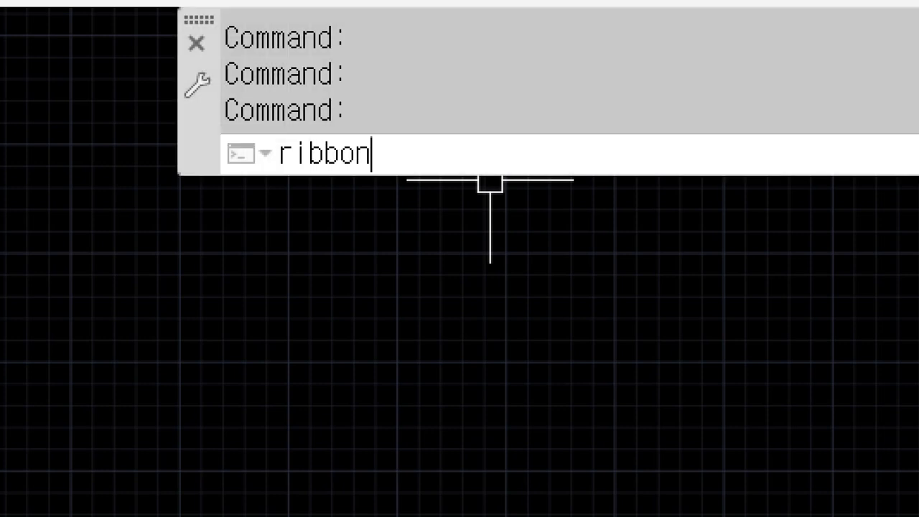
type("close")
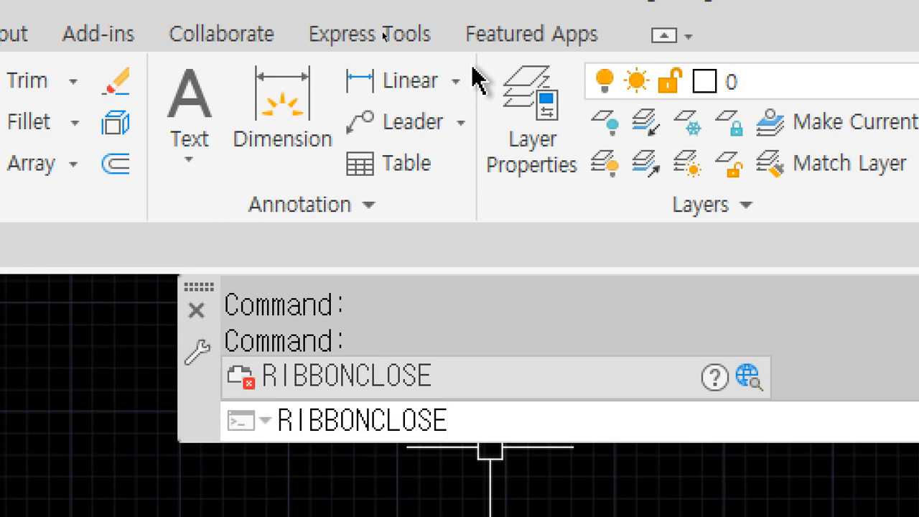
key("Return")
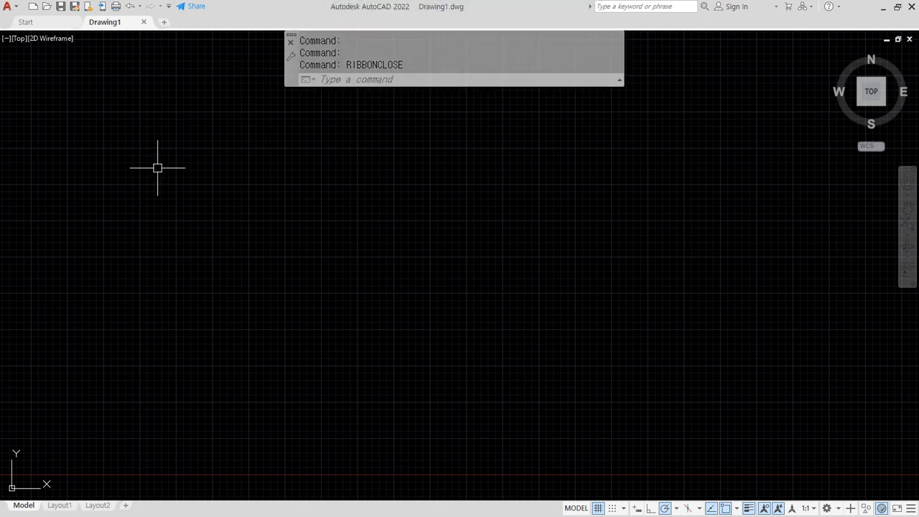
Restore the ribbon with the RIBBON command, removing the plus prefix from the command name before running it
left_click(377, 80)
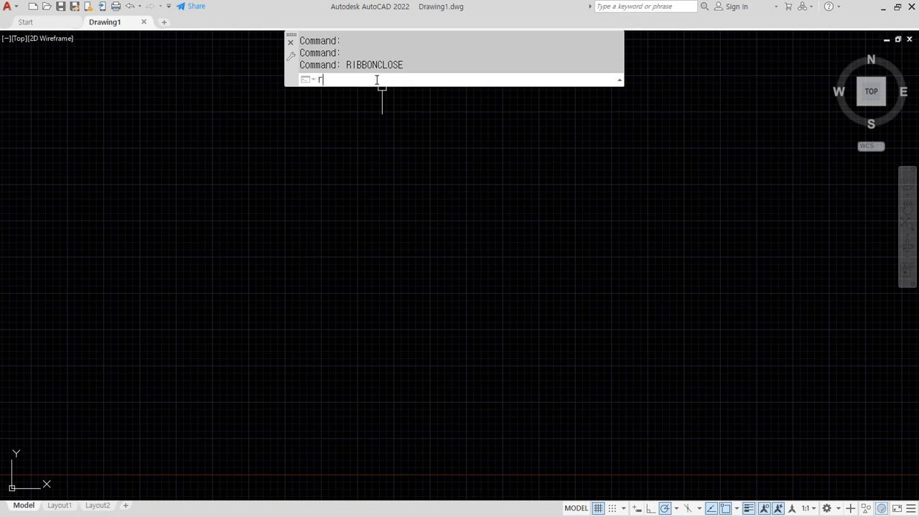
type("RIbbon")
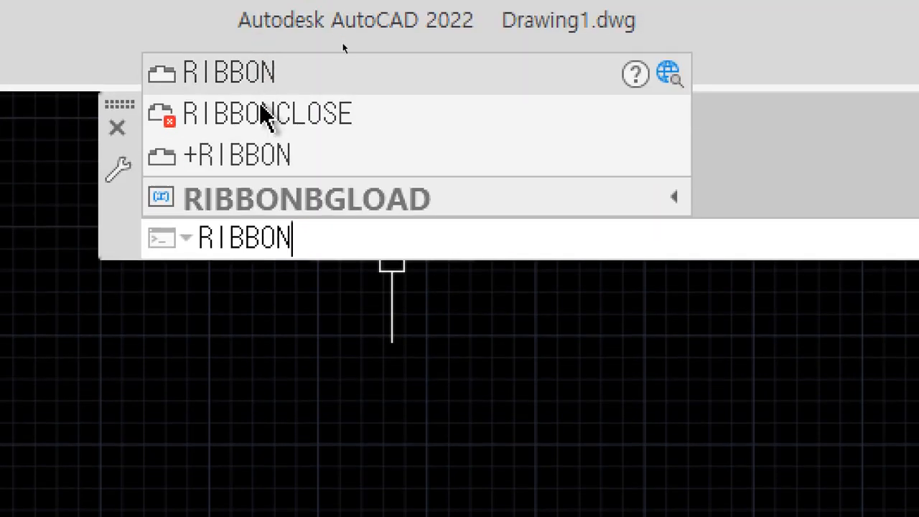
key("Home")
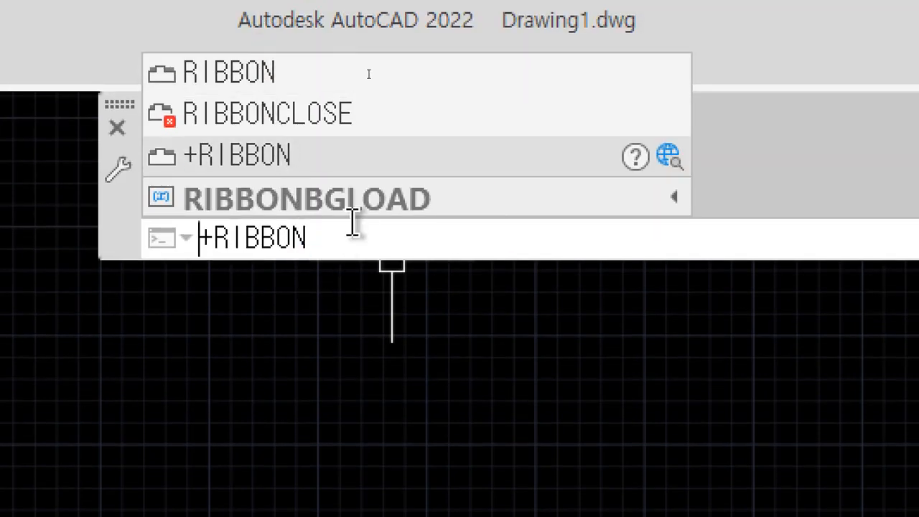
key("Delete")
key("End")
key("Return")
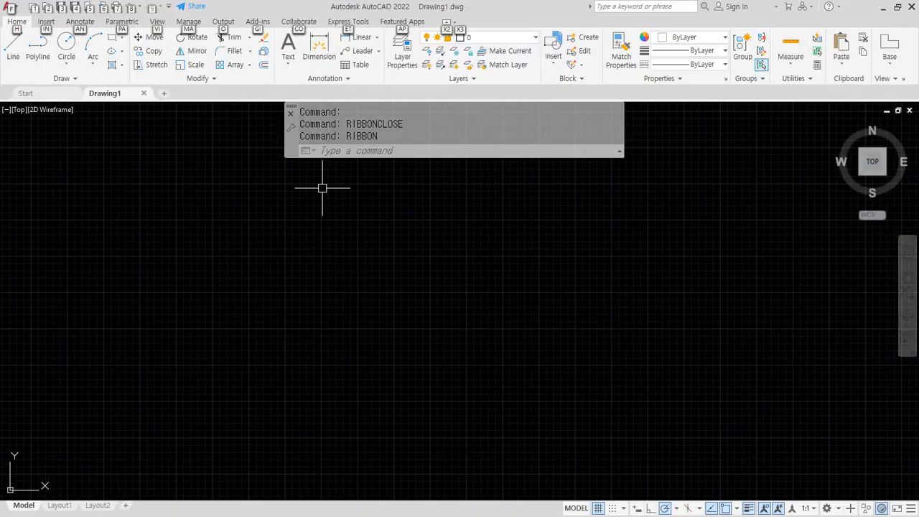
Hide the ribbon once more with RIBBONCLOSE and bring it back with RIBBON
left_click(362, 147)
type("ribbonclose")
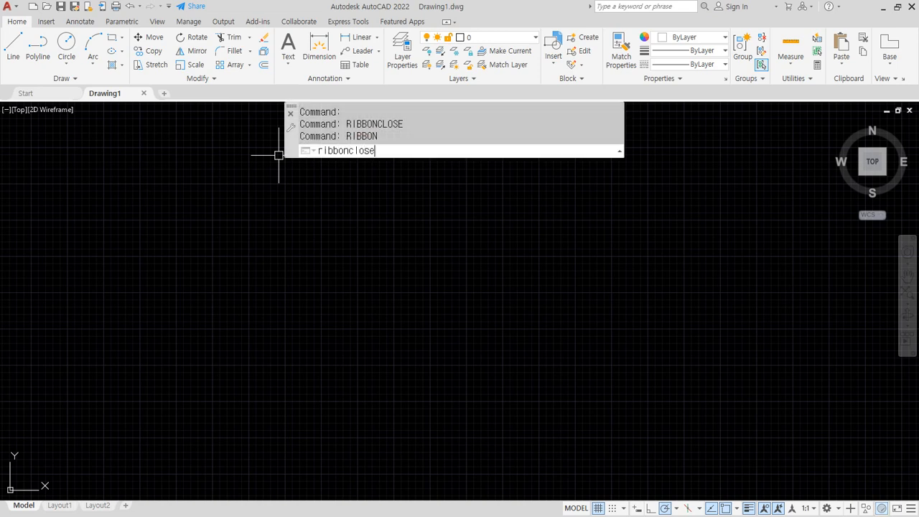
key("Return")
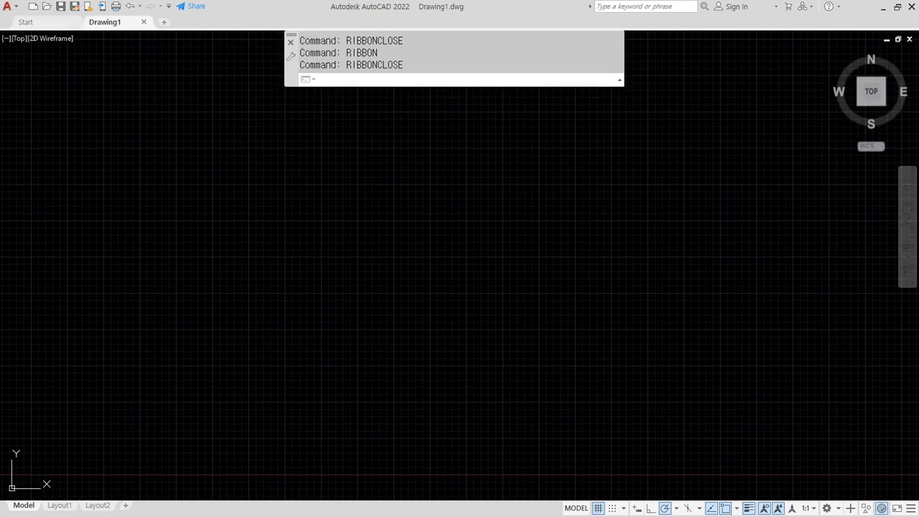
type("ribbon")
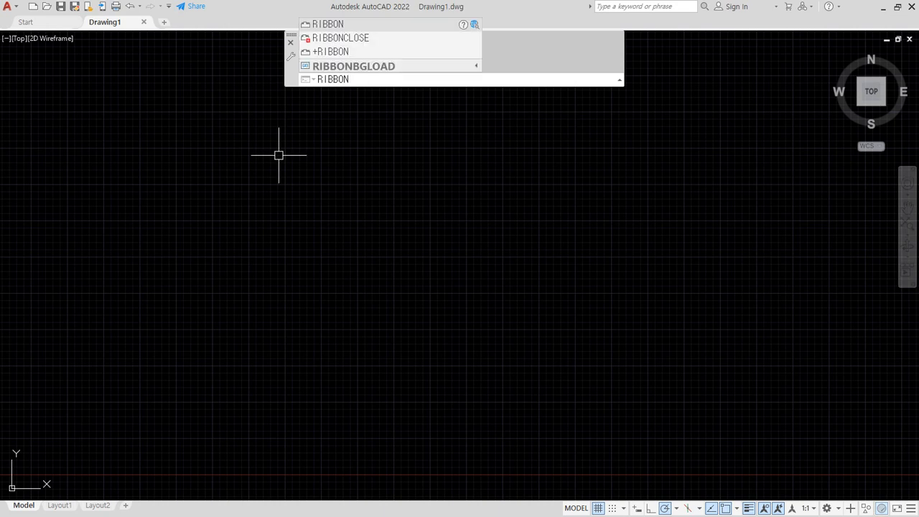
key("Return")
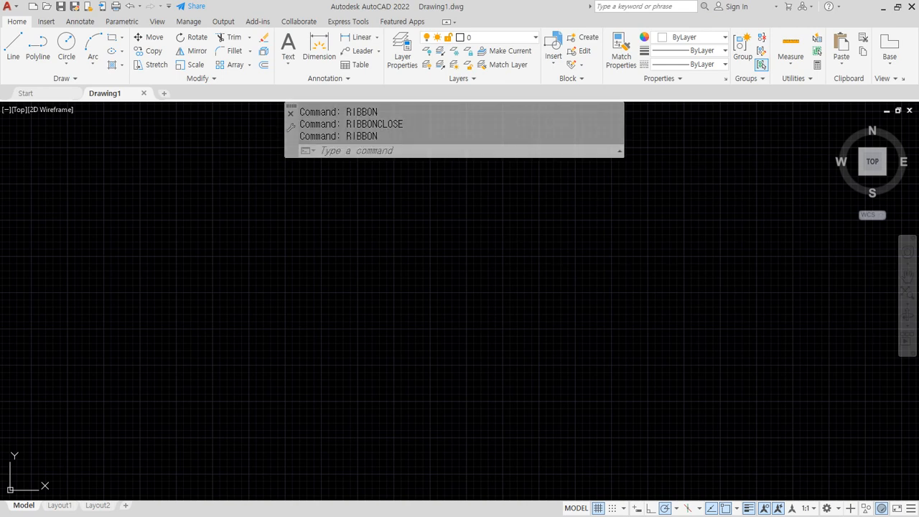
Switch to Notepad and append "리본닫기 / ribbon 리본메뉴 열기" to the Ribbonclose line
key("alt+Tab")
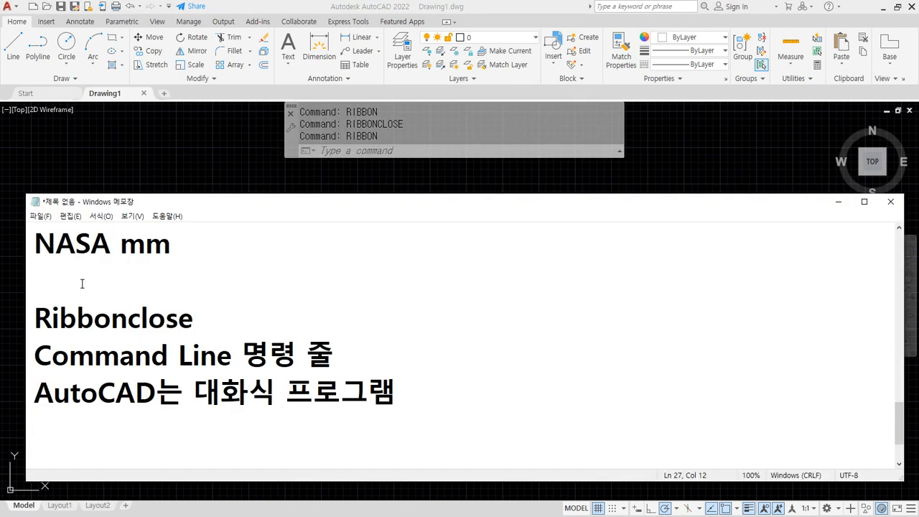
type("리본다닫기 / ")
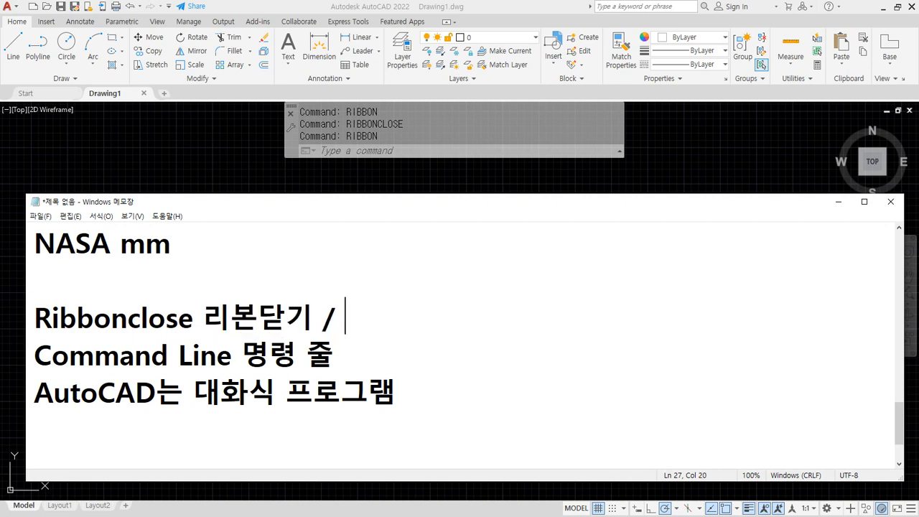
type("ribbon")
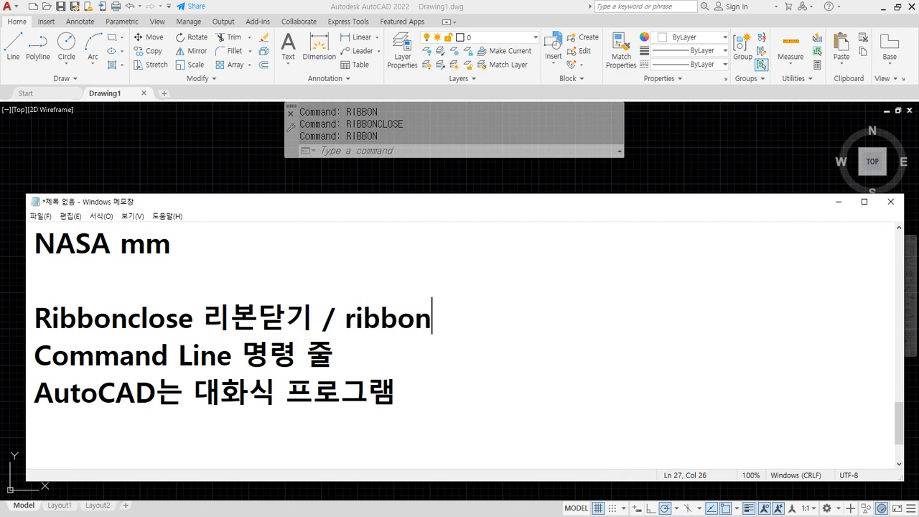
type(" 리본메뉴 열기")
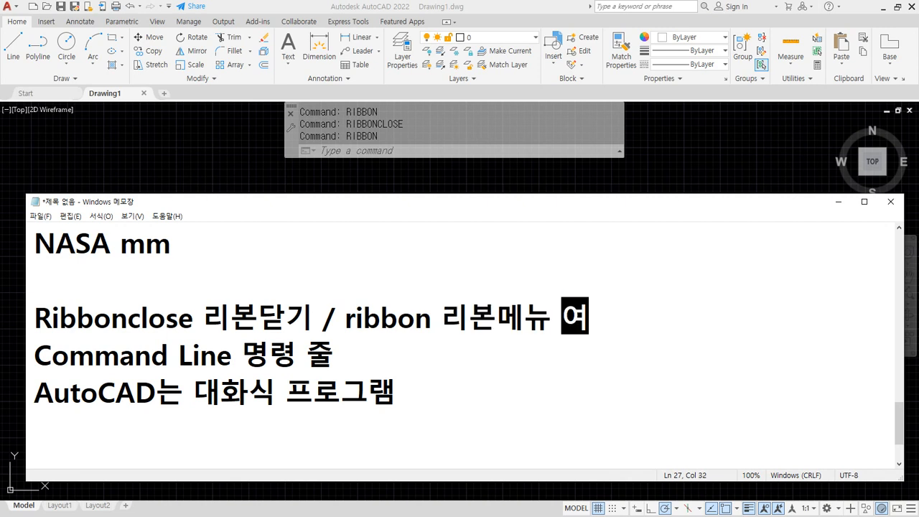
Insert "메뉴" after the first "리본" on the Ribbonclose line so the phrase reads "리본메뉴 닫기"
key("Left")
key("Left")
key("Left")
key("Left")
key("Left")
key("Left")
key("Left")
key("Left")
key("Left")
key("Left")
key("Left")
key("Left")
key("Left")
key("Left")
key("Left")
key("Left")
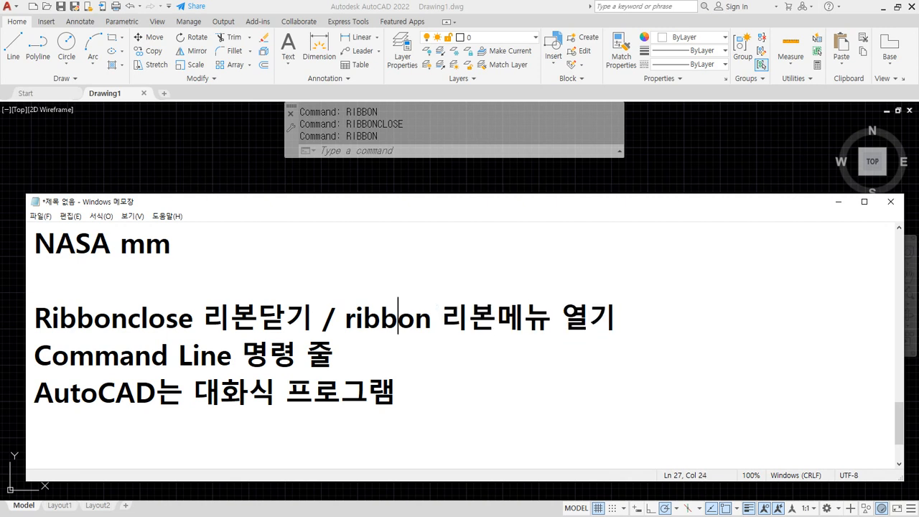
key("Left")
key("Left")
key("Left")
type("메뉴")
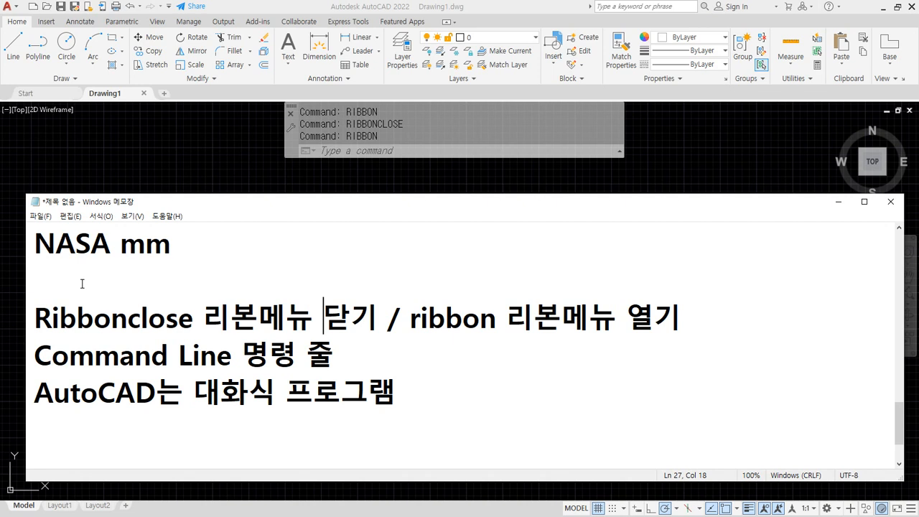
Append the shortcut "CTRL+9" to the "Command Line 명령 줄" line, with no space before the plus sign
key("Down")
type("CTRL +")
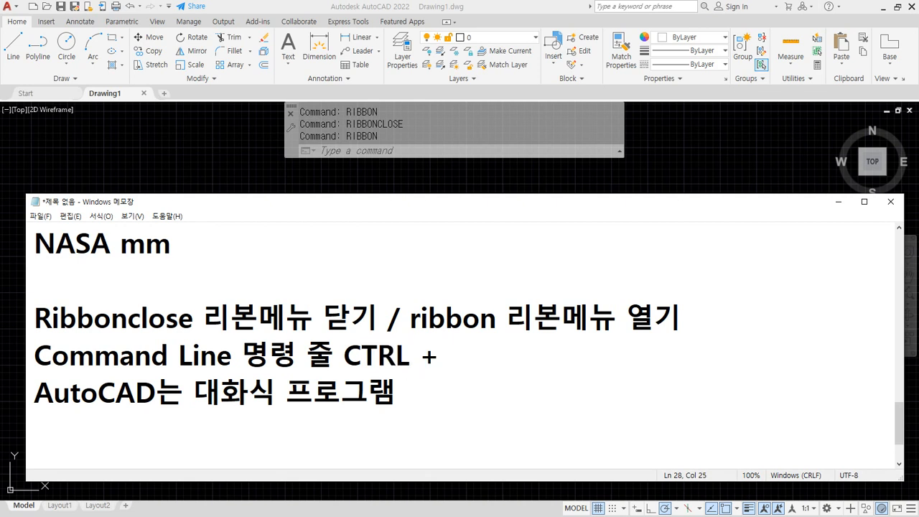
type("9")
key("Left")
key("Left")
key("BackSpace")
Return to AutoCAD, close the Command Line window with its toggle shortcut, confirming the closure, and display it again
left_click(172, 6)
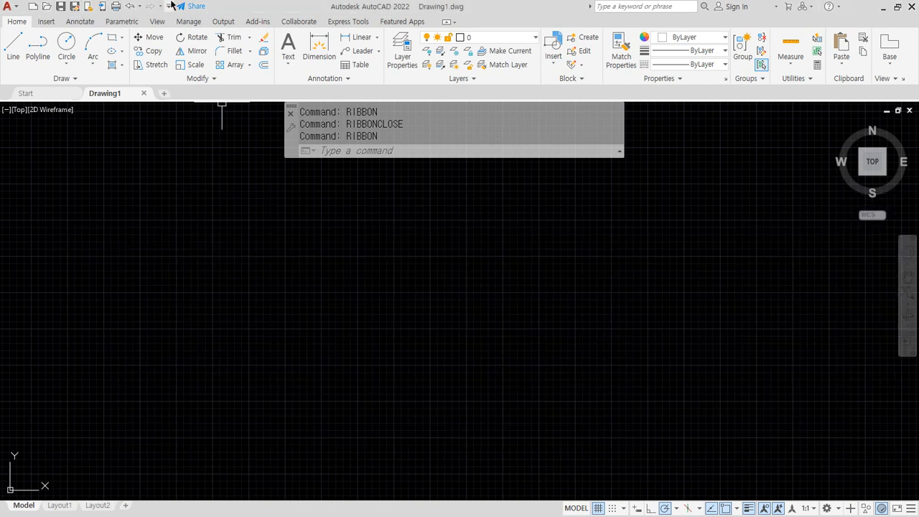
key("ctrl+9")
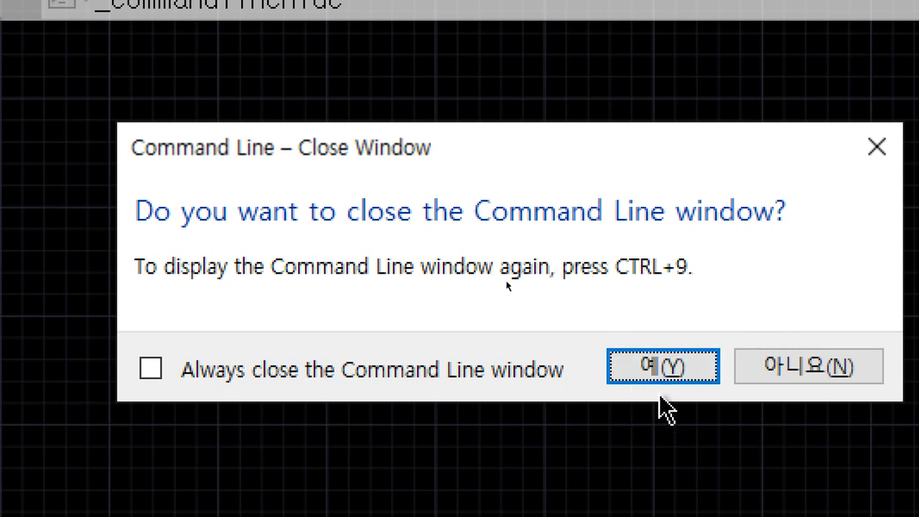
left_click(666, 374)
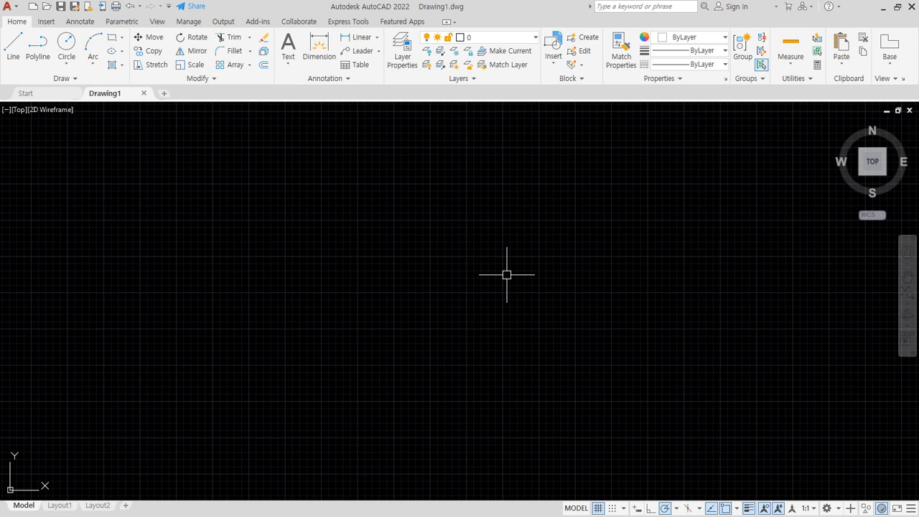
key("ctrl+9")
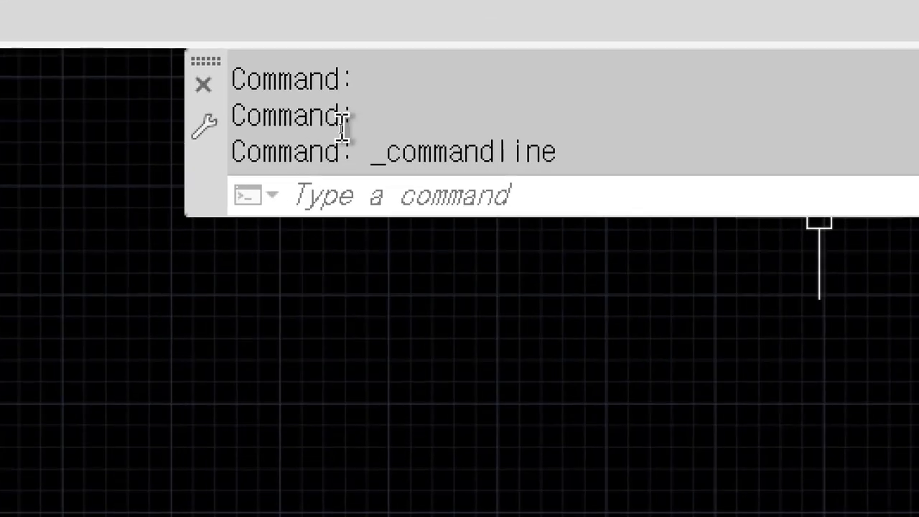
Close the Command Line window using its own close control, confirm the closure, and display the window again
left_click(205, 86)
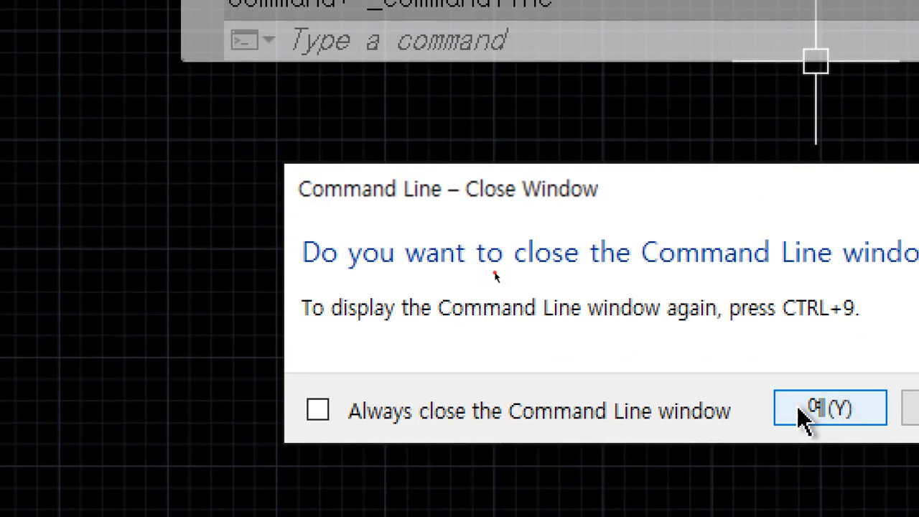
left_click(804, 417)
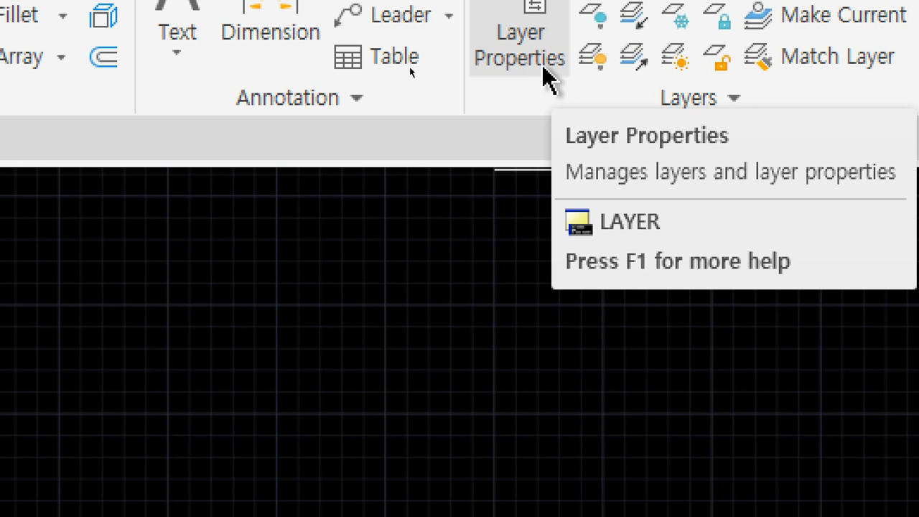
key("ctrl+9")
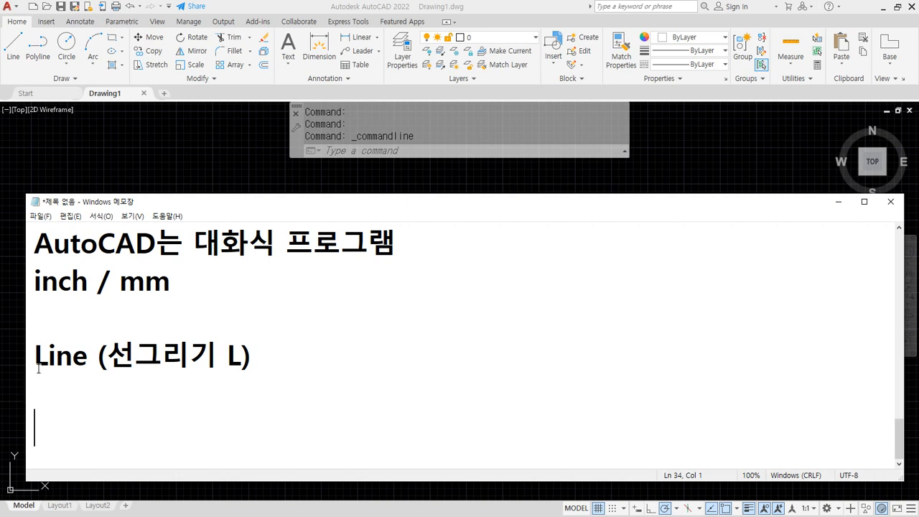
In Notepad, add a new line reading "Circle" below "Line (선그리기 L)"
left_click_drag(45, 355, 33, 355)
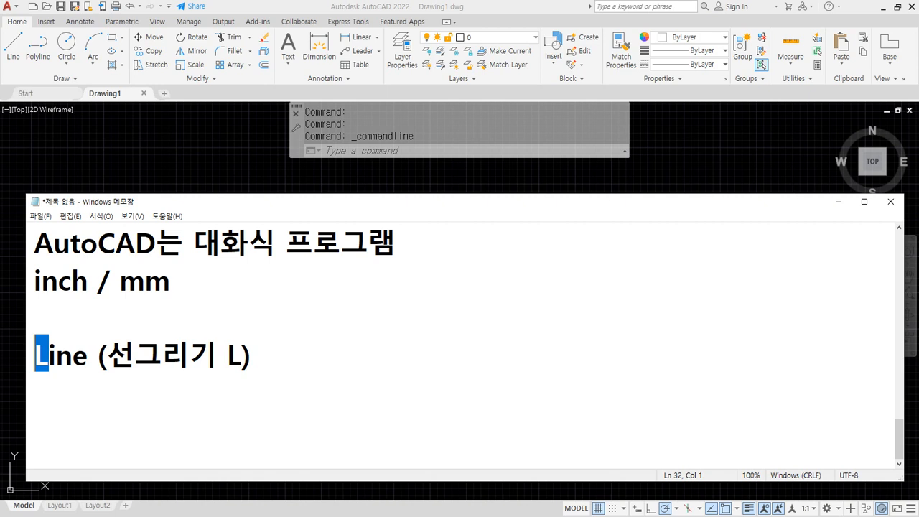
key("End")
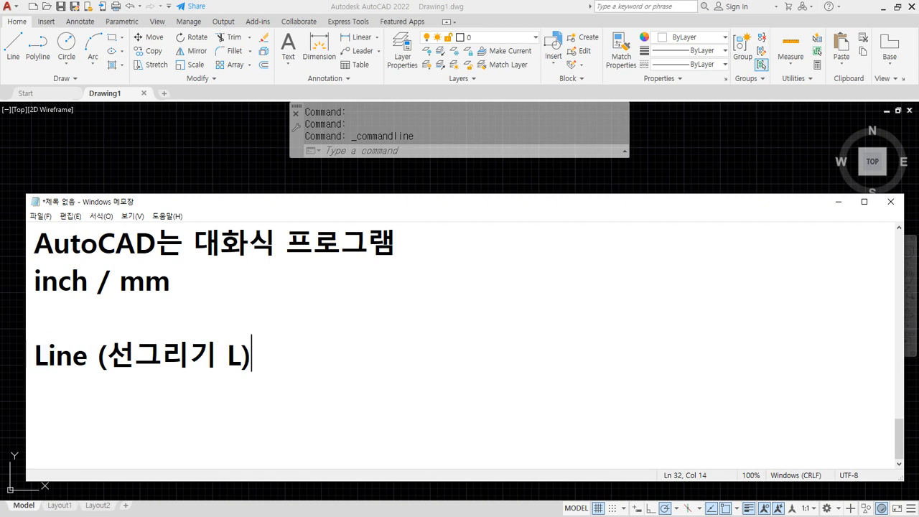
key("Return")
type("C")
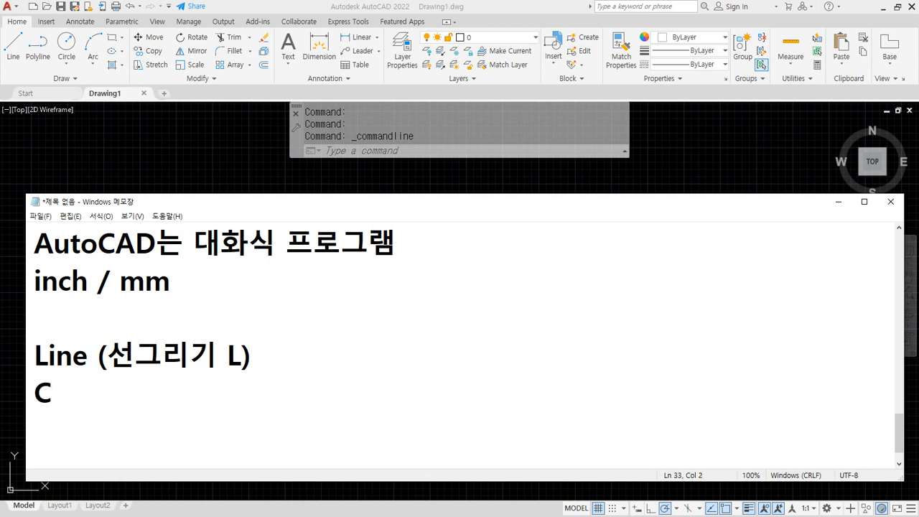
type("ircle")
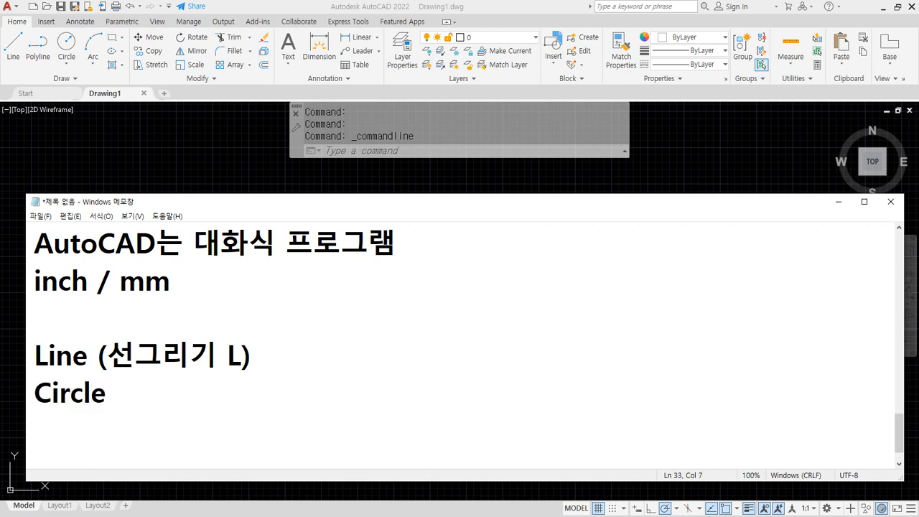
Add the command names "TRim" and "eXplode" on separate lines below Circle
key("Return")
type("TR")
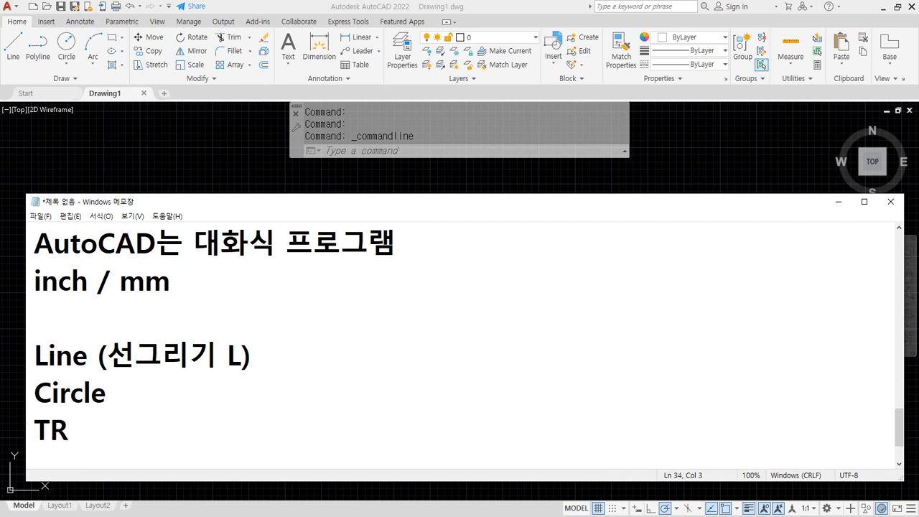
type("im")
key("Return")
type("eX")
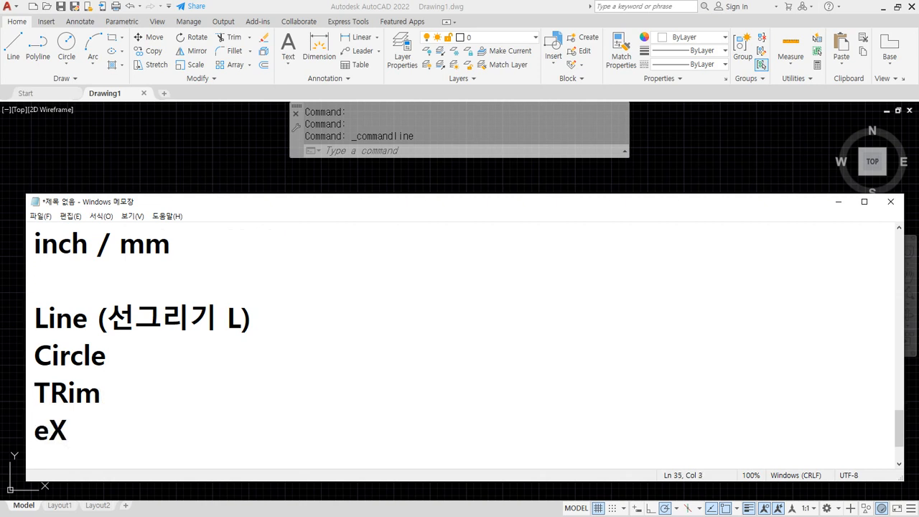
type("plode")
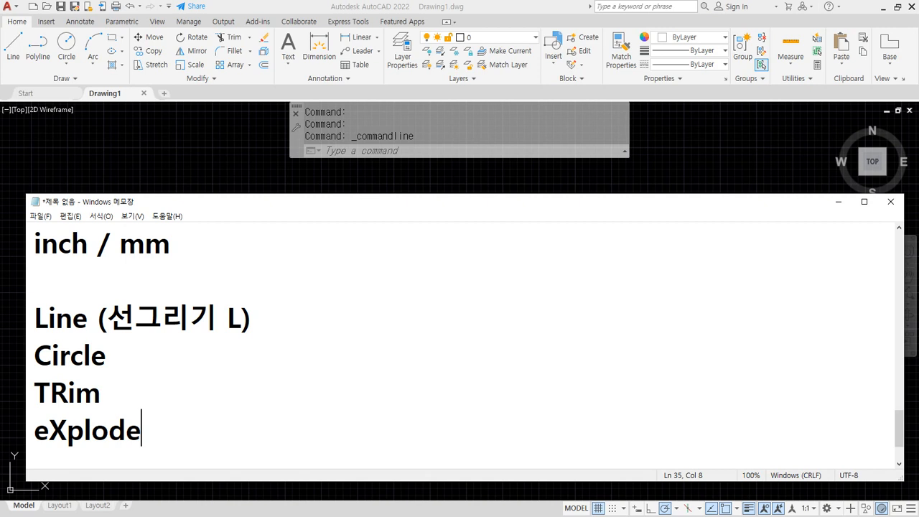
Delete the TRim and eXplode lines below Circle
key("Up")
key("Up")
key("Up")
key("End")
key("shift+Down")
key("shift+Down")
key("shift+Down")
key("shift+Down")
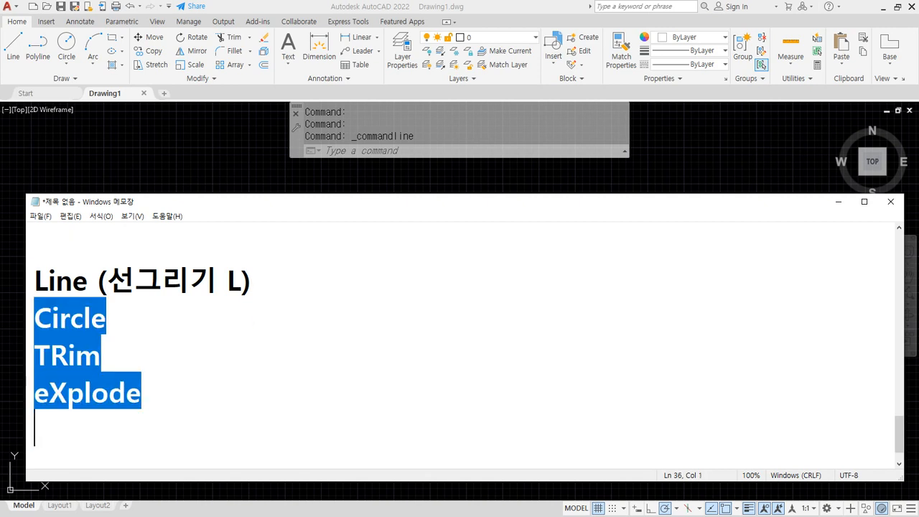
key("shift+Up")
key("shift+Down")
key("Up")
key("Up")
key("Up")
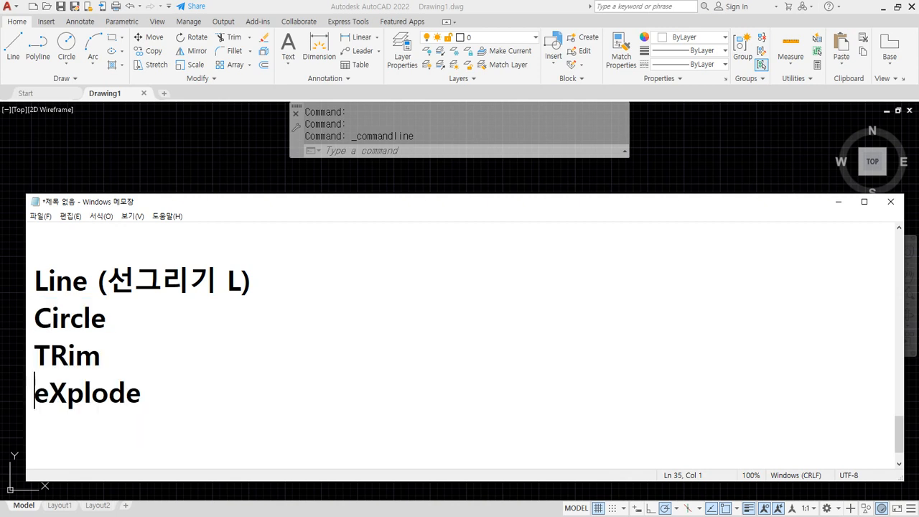
key("End")
key("shift+Down")
key("shift+Down")
key("shift+End")
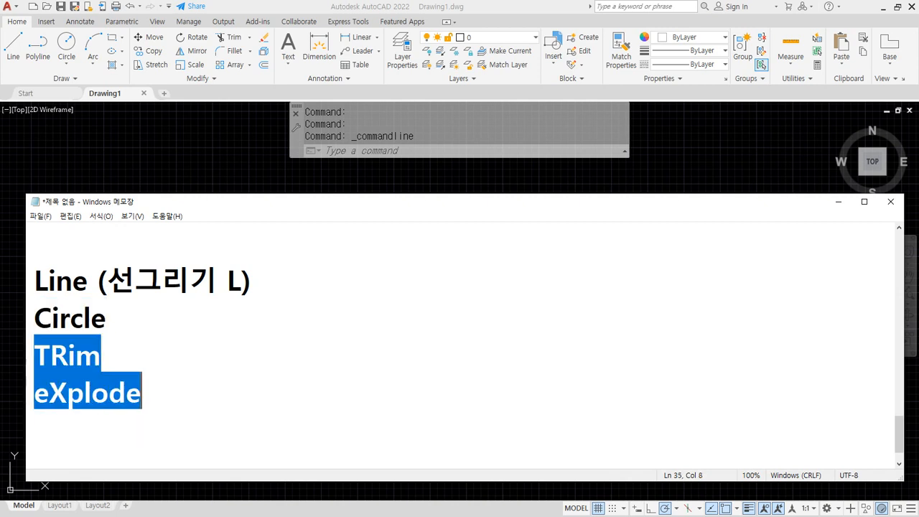
key("Delete")
Append "(원그리기 C)" after Circle in the notes and return to AutoCAD
type("(")
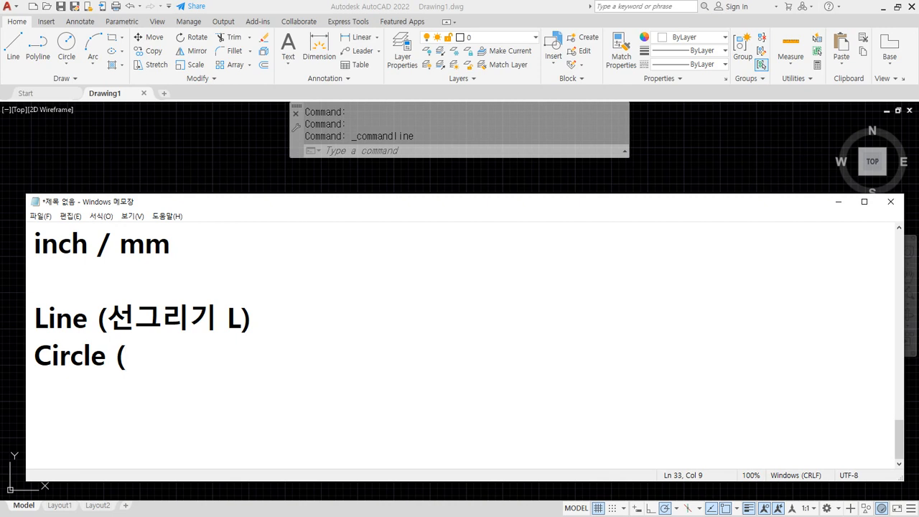
type("우ㅡㅓ")
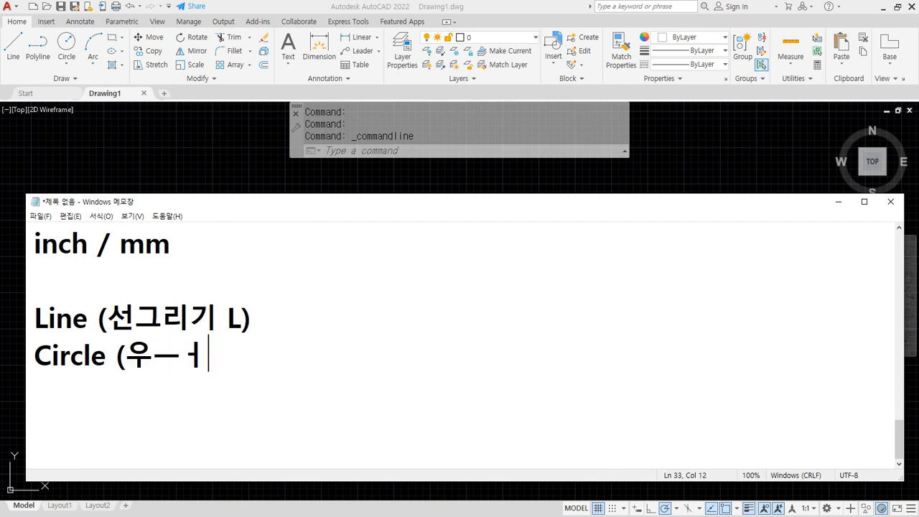
key("BackSpace")
key("BackSpace")
key("BackSpace")
type("원그리기 C")
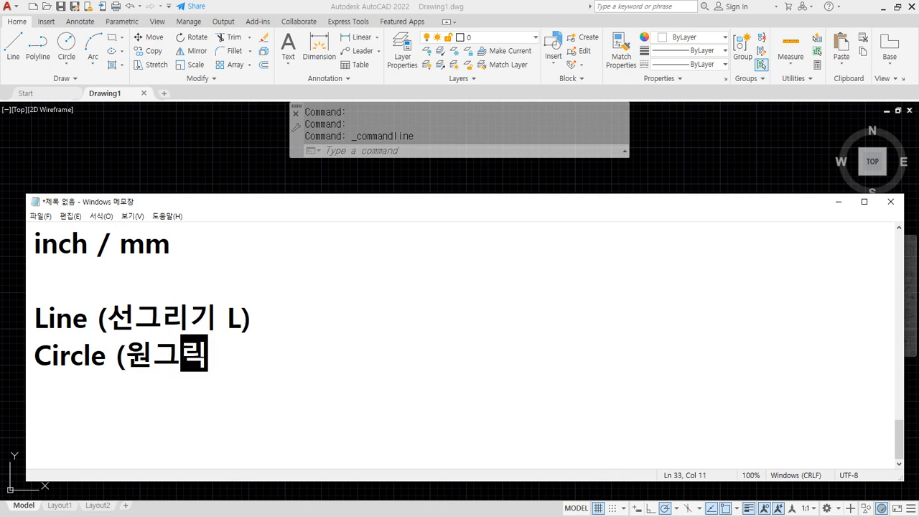
type(")")
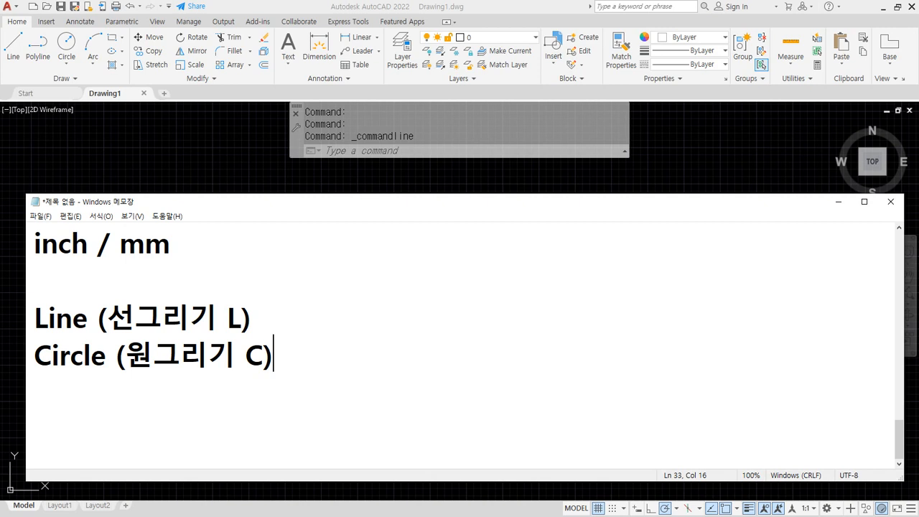
left_click(490, 6)
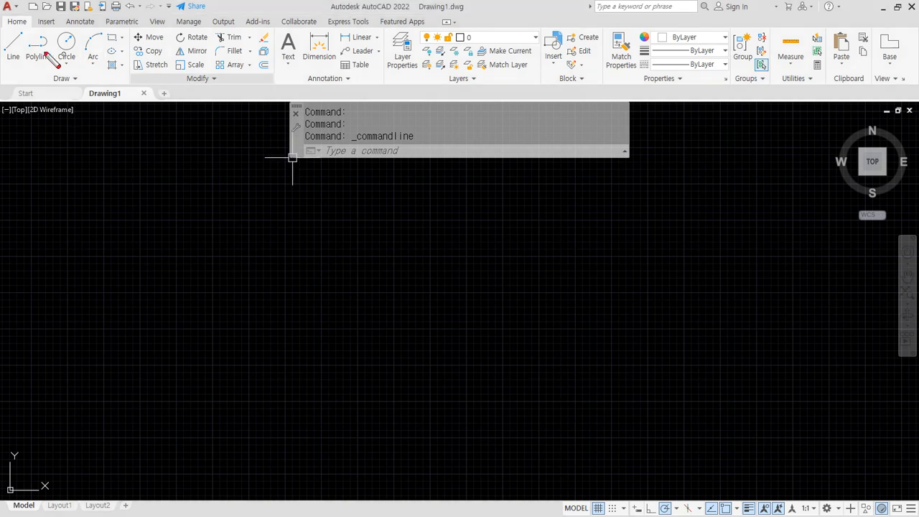
mouse_move(24, 62)
left_mouse_down()
mouse_move(9, 58)
mouse_move(7, 36)
mouse_move(29, 52)
mouse_move(16, 63)
mouse_move(23, 34)
mouse_move(10, 57)
mouse_move(26, 36)
left_mouse_up()
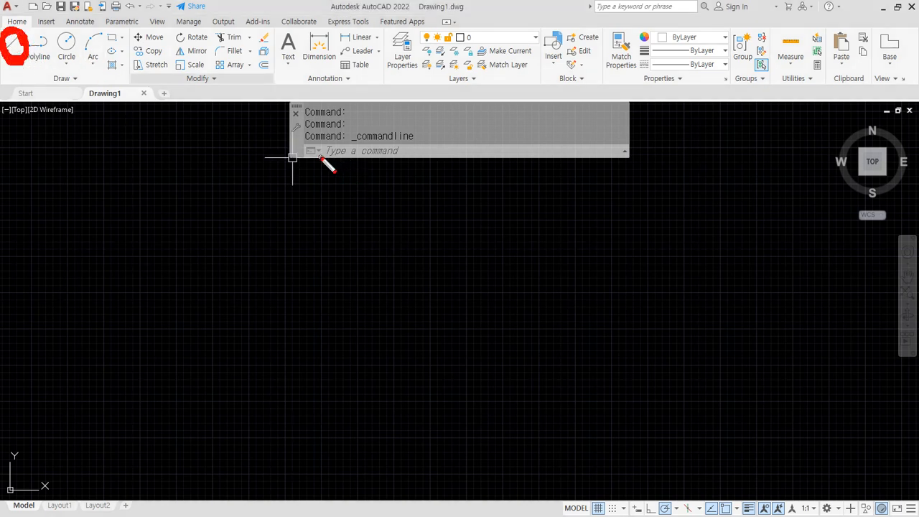
left_click_drag(320, 157, 415, 167)
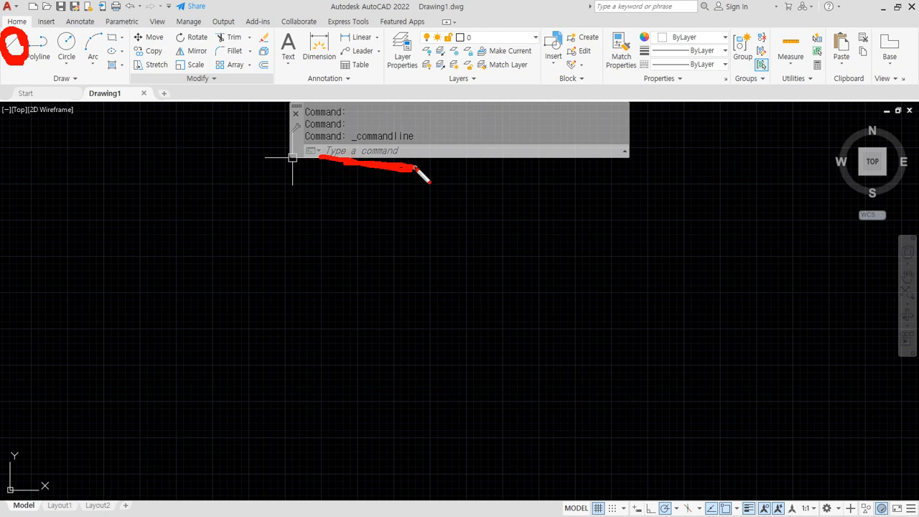
key("Escape")
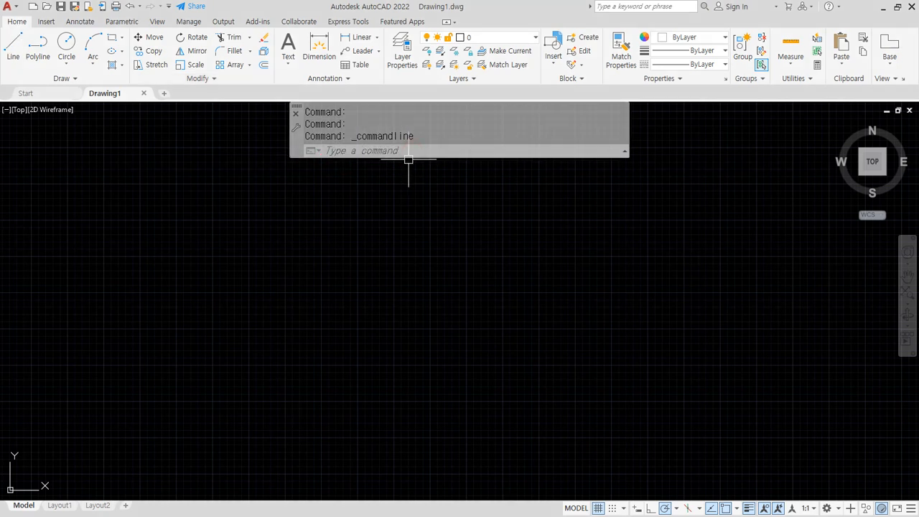
key("Escape")
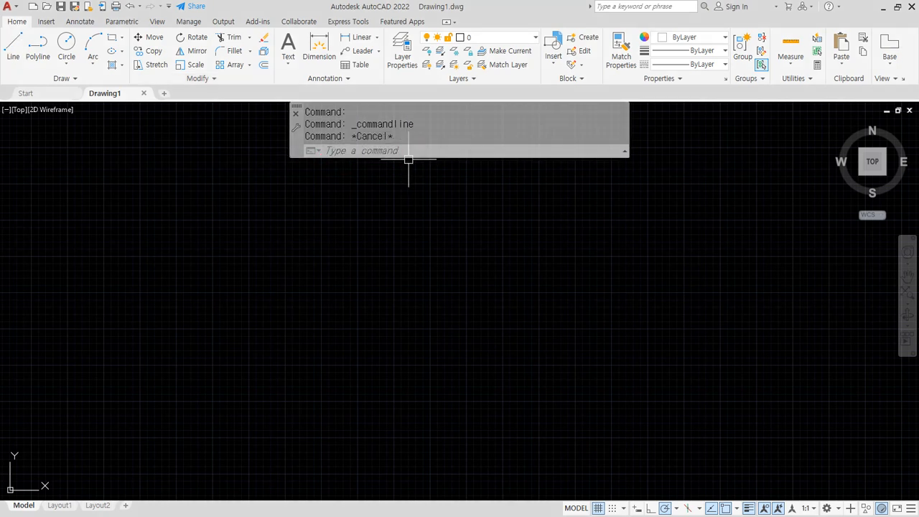
left_click(12, 45)
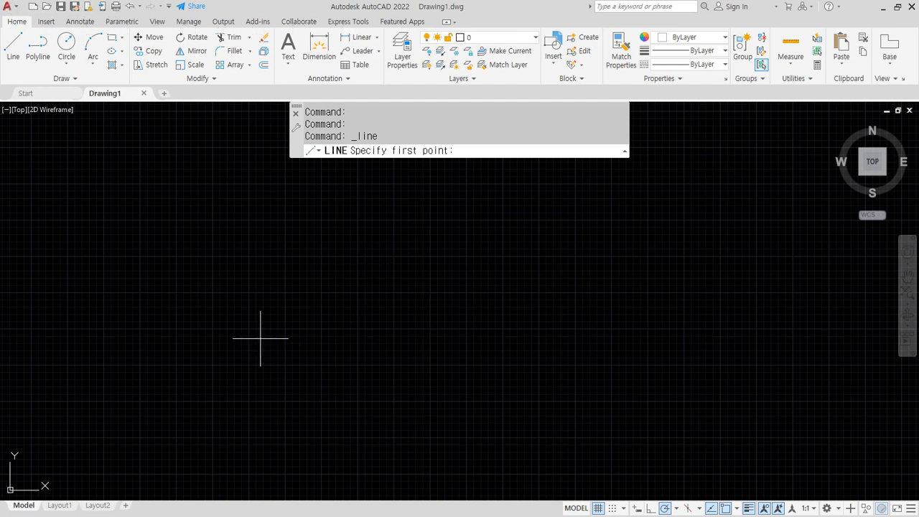
left_click(260, 339)
key("Escape")
key("Escape")
key("Escape")
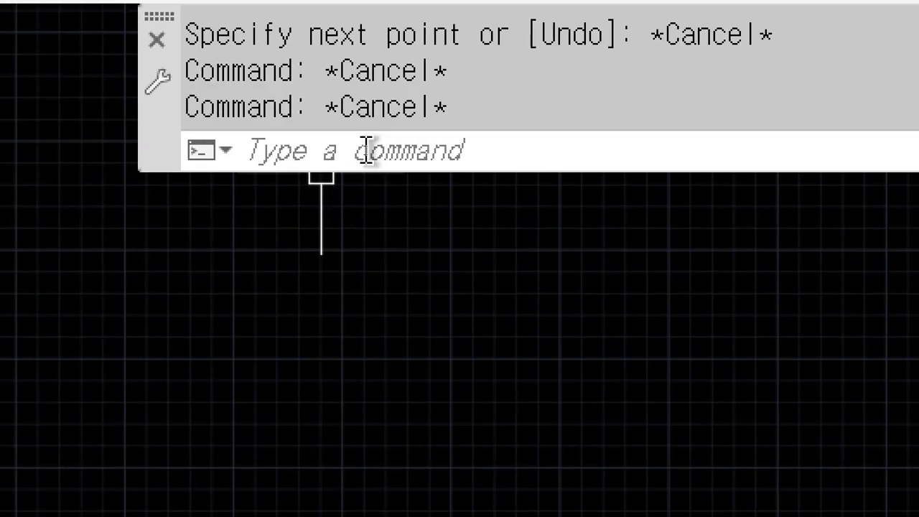
type("line")
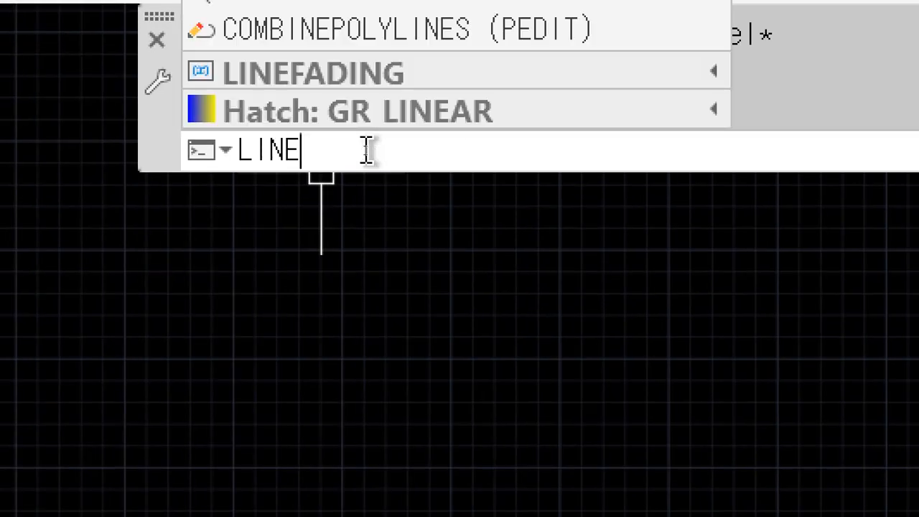
key("Return")
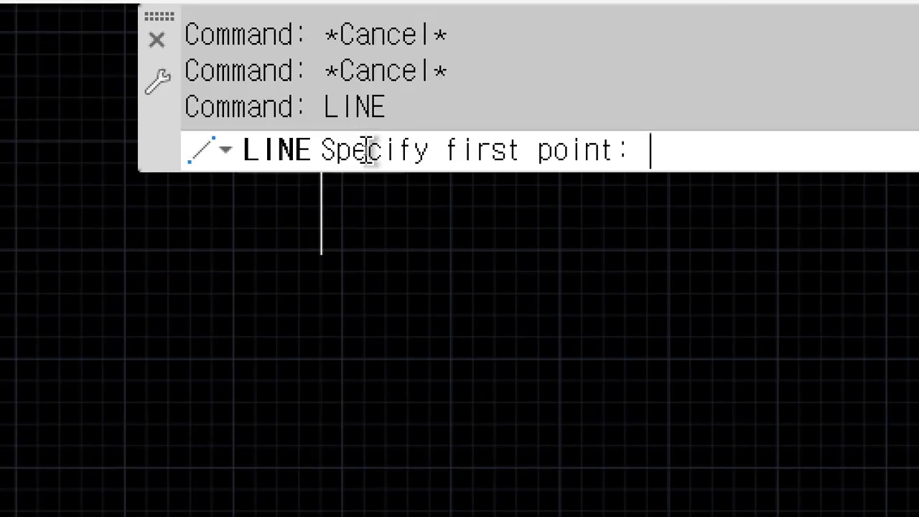
key("Escape")
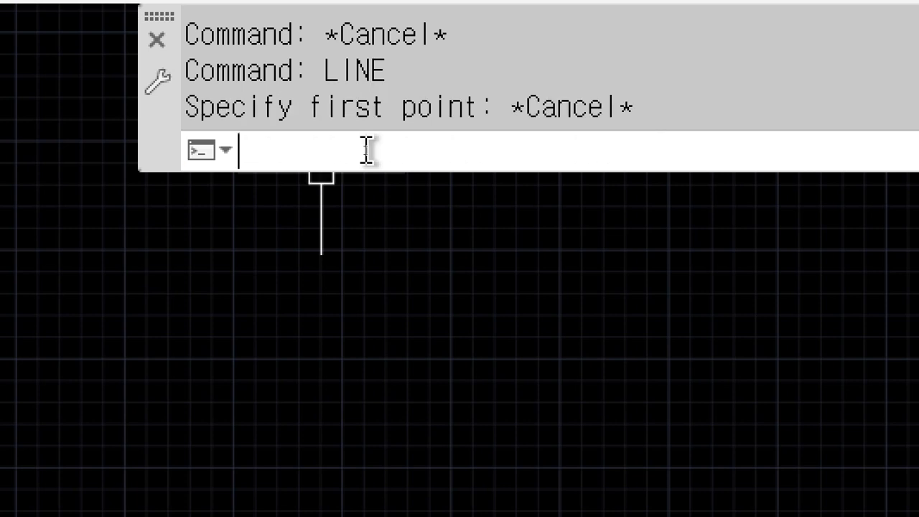
key("Escape")
key("Escape")
type("l")
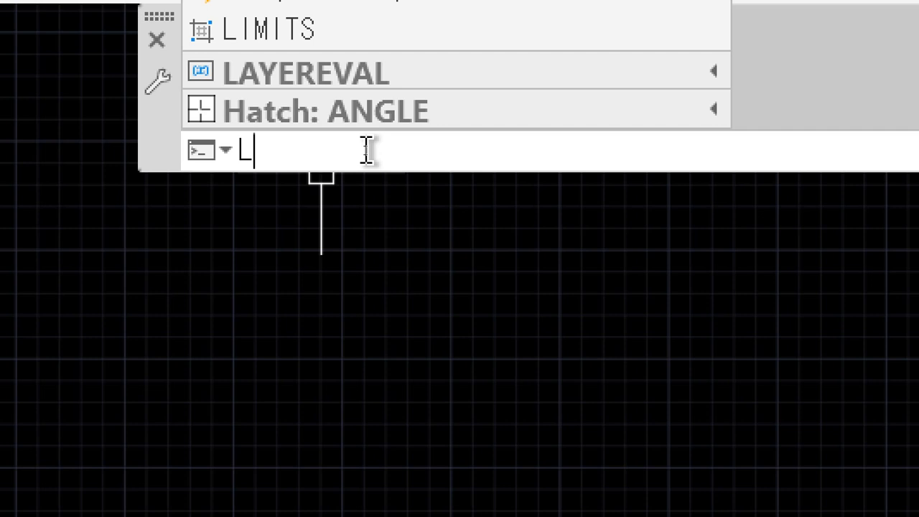
key("Return")
key("Return")
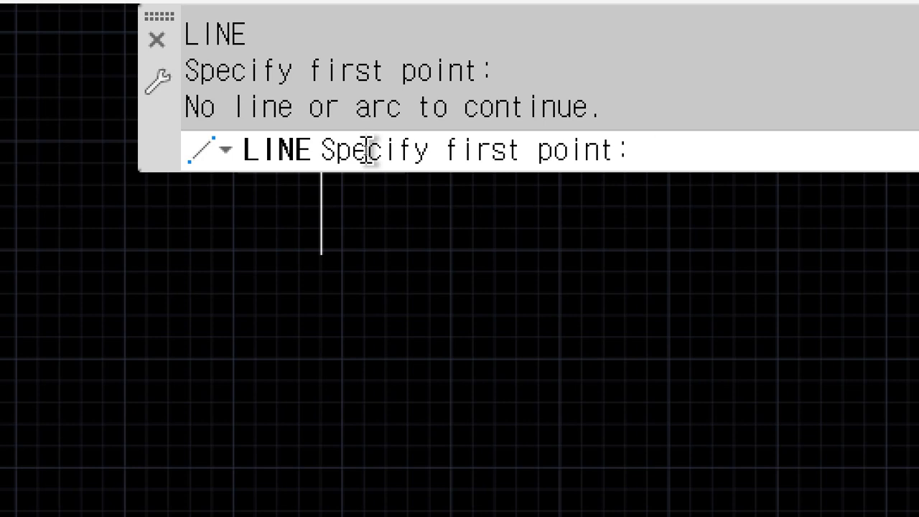
key("Escape")
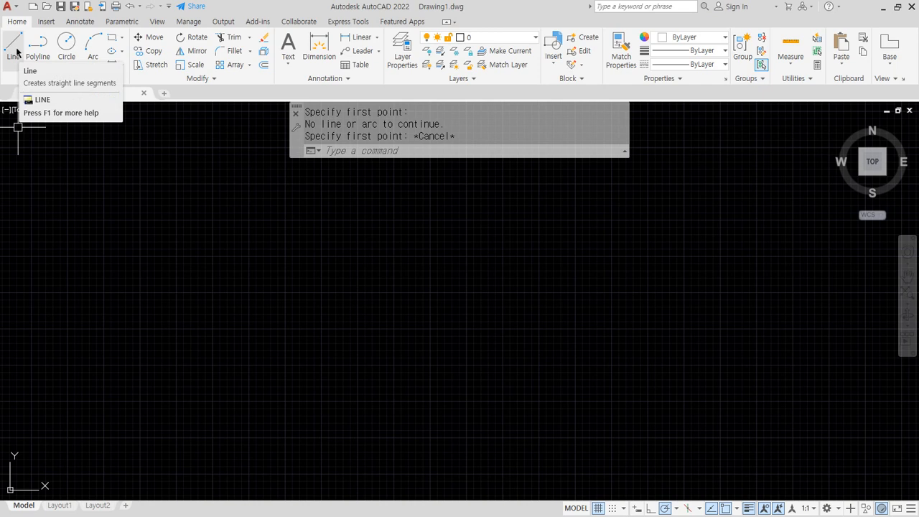
left_click(443, 149)
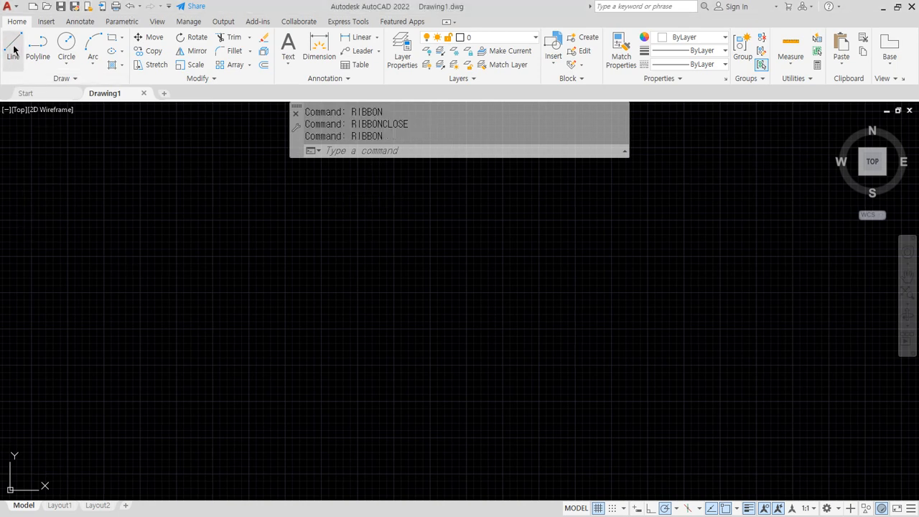
Draw an open chain of three connected line segments with the Line command in the empty drawing
left_click(12, 48)
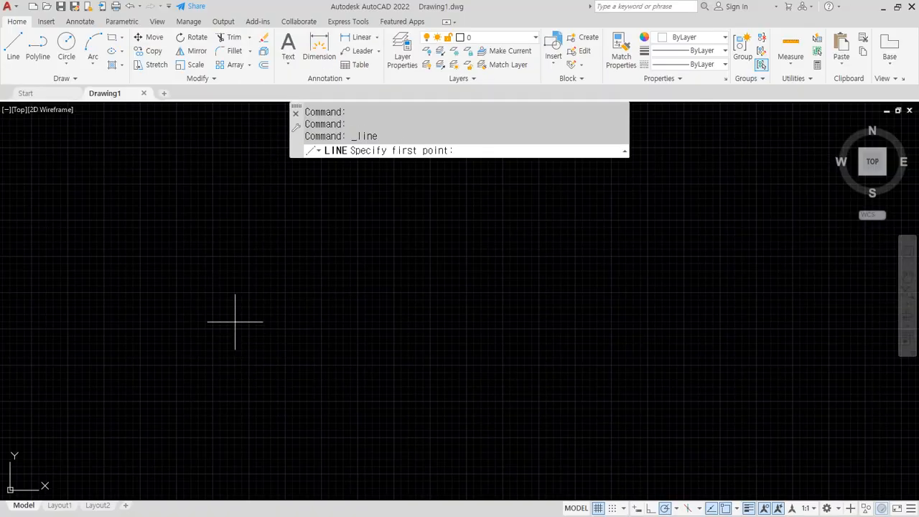
left_click(235, 323)
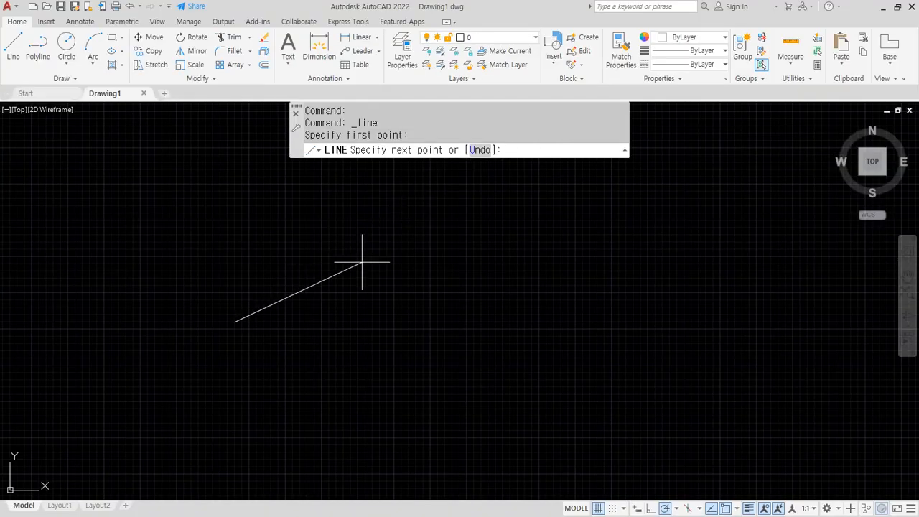
left_click(377, 374)
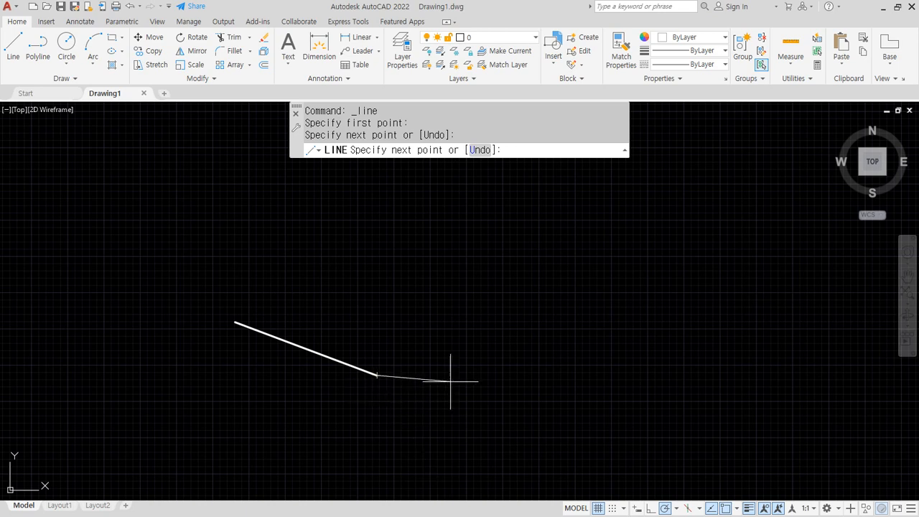
left_click(407, 232)
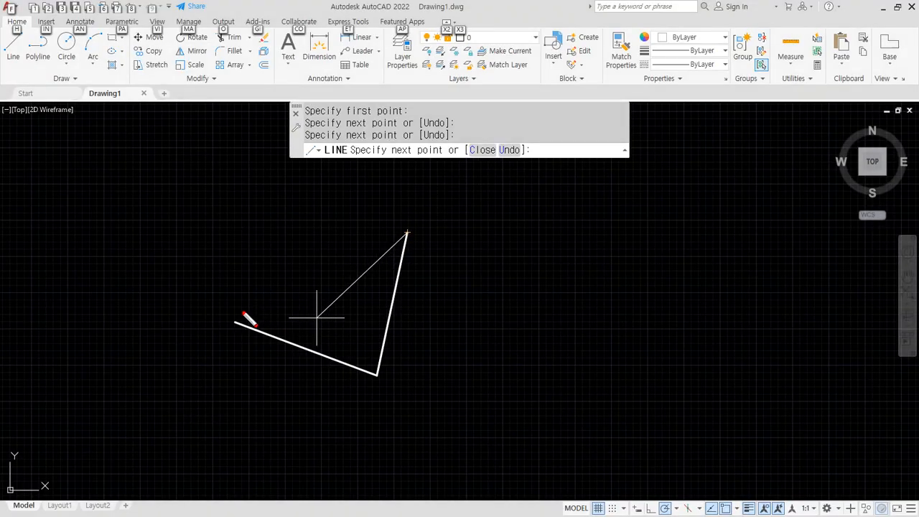
mouse_move(237, 309)
left_mouse_down()
mouse_move(363, 369)
mouse_move(392, 329)
mouse_move(415, 218)
mouse_move(237, 281)
mouse_move(266, 289)
left_mouse_up()
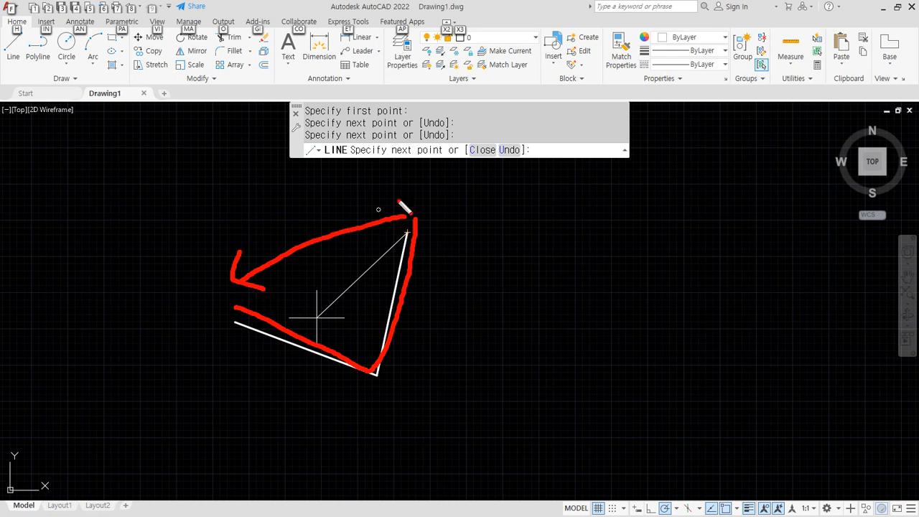
left_click_drag(499, 166, 480, 175)
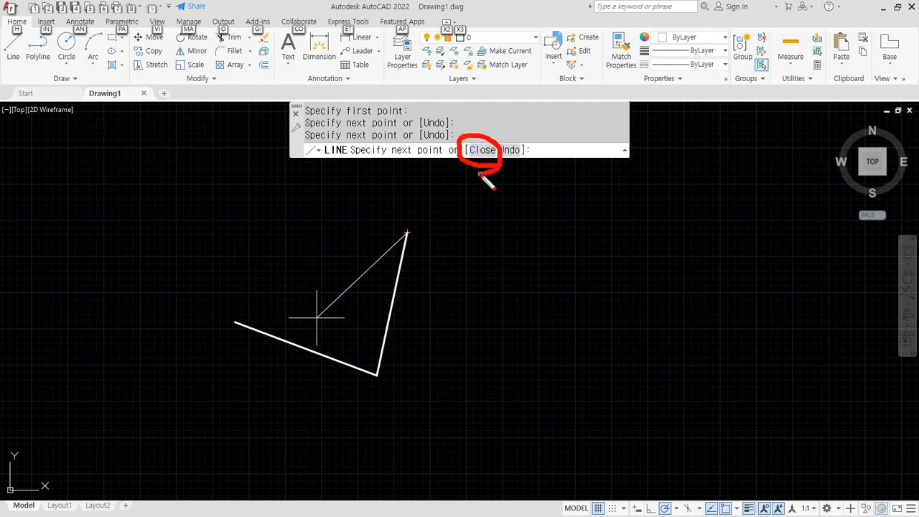
key("Escape")
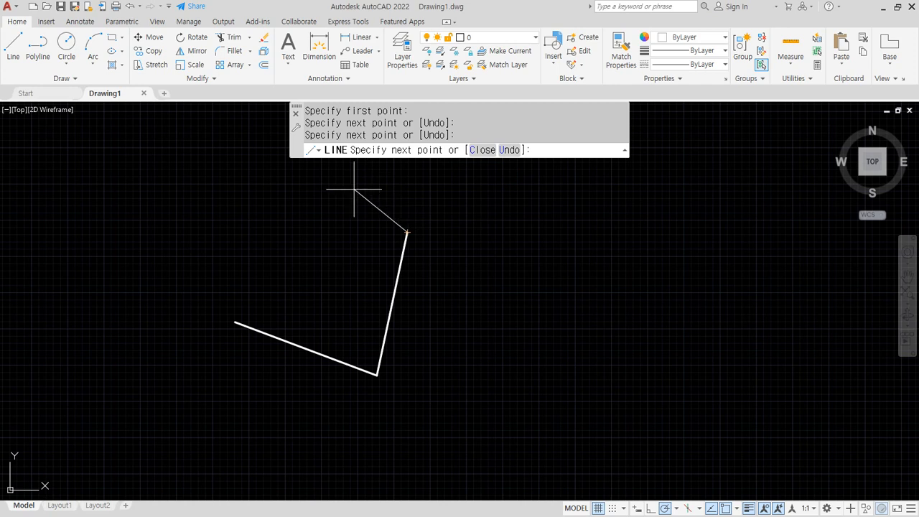
left_click(288, 180)
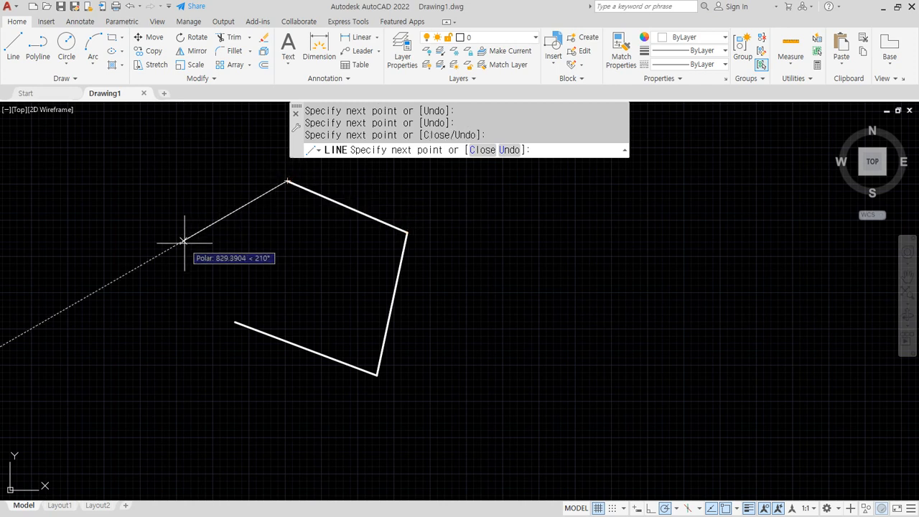
key("Return")
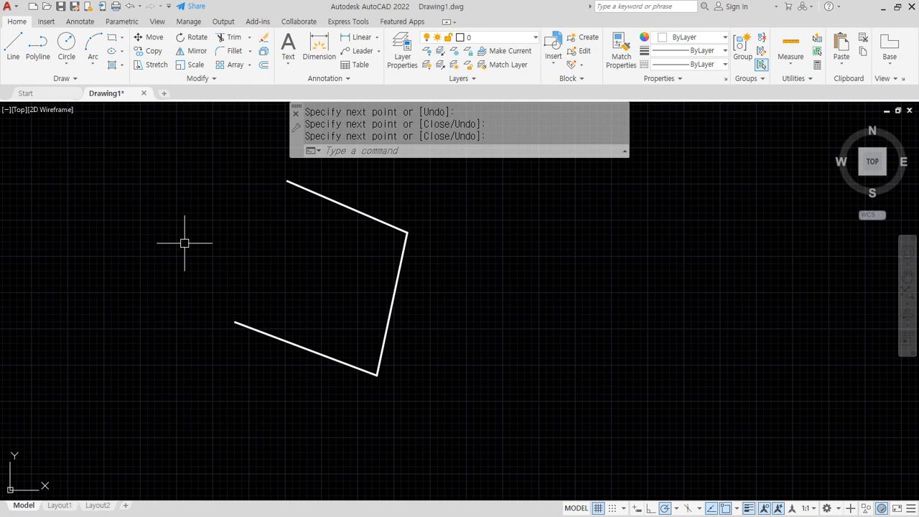
Repeat the Line command to draw a second open three-segment chain to the right of the first one
key("Return")
left_click(500, 376)
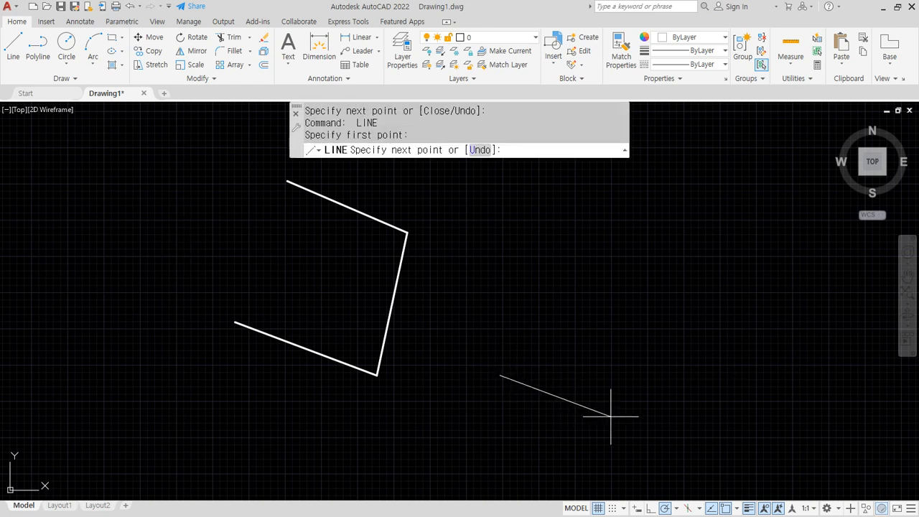
left_click(614, 416)
left_click(629, 300)
left_click(529, 255)
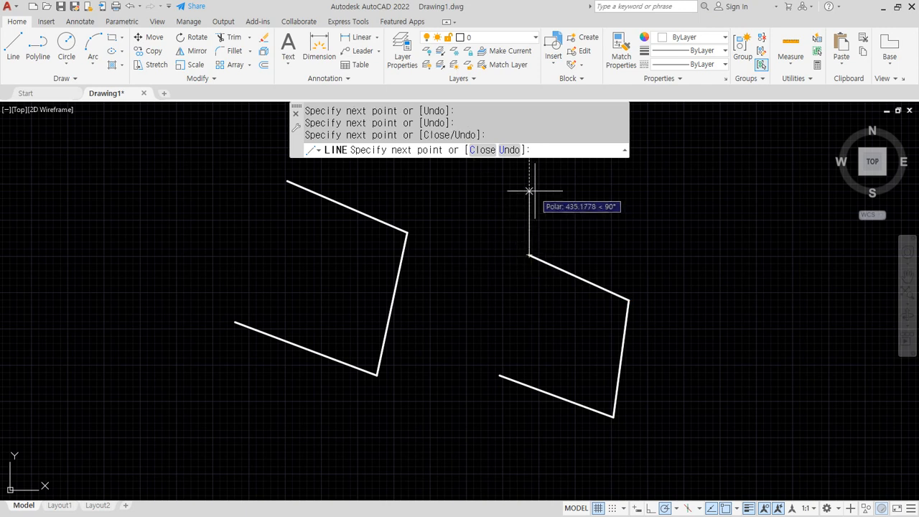
key("Escape")
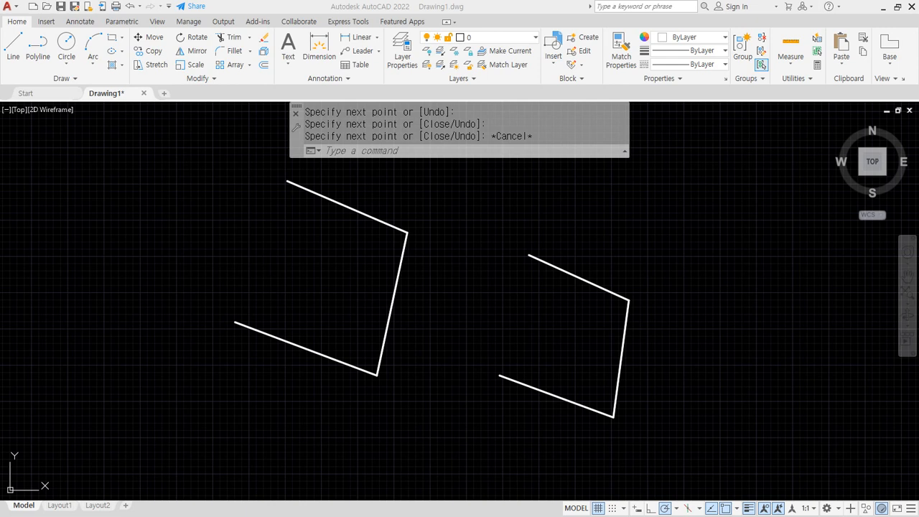
Switch to Notepad and review the earlier notes, highlighting the word Ribbonclose
key("alt+Tab")
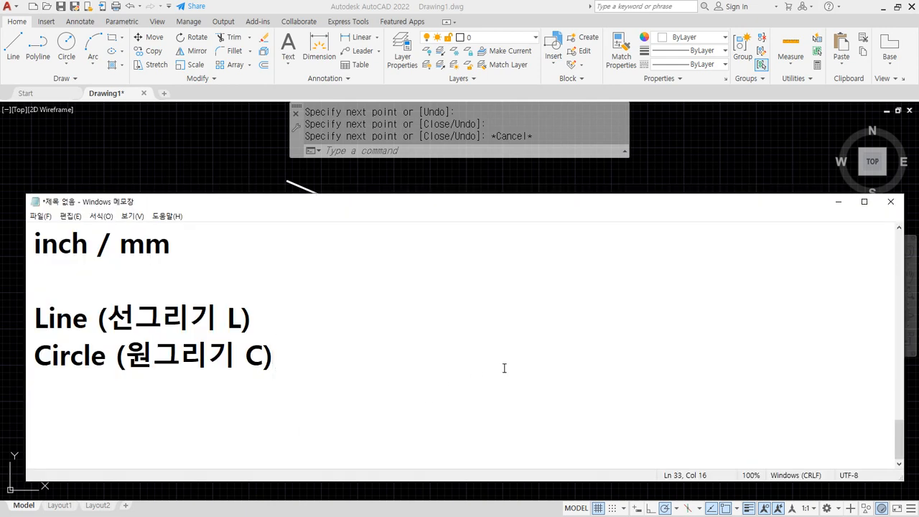
scroll(427, 371, "up", 1)
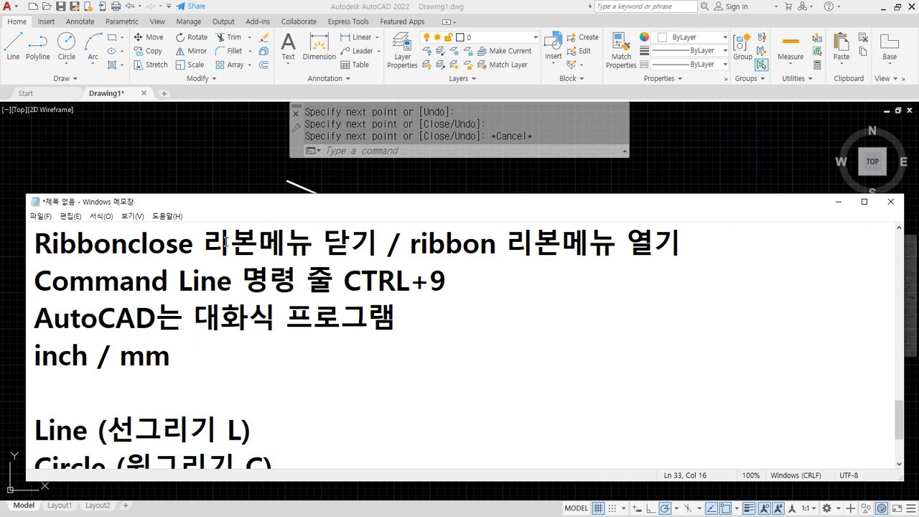
left_click_drag(196, 241, 23, 254)
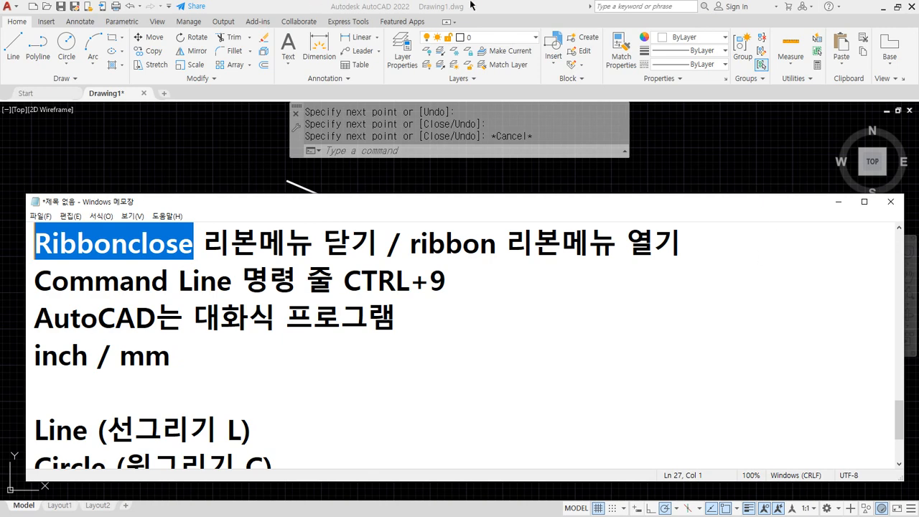
Return to AutoCAD and pan the drawing view back and forth across the two line chains
left_click(384, 5)
middle_click_drag(451, 338, 279, 348)
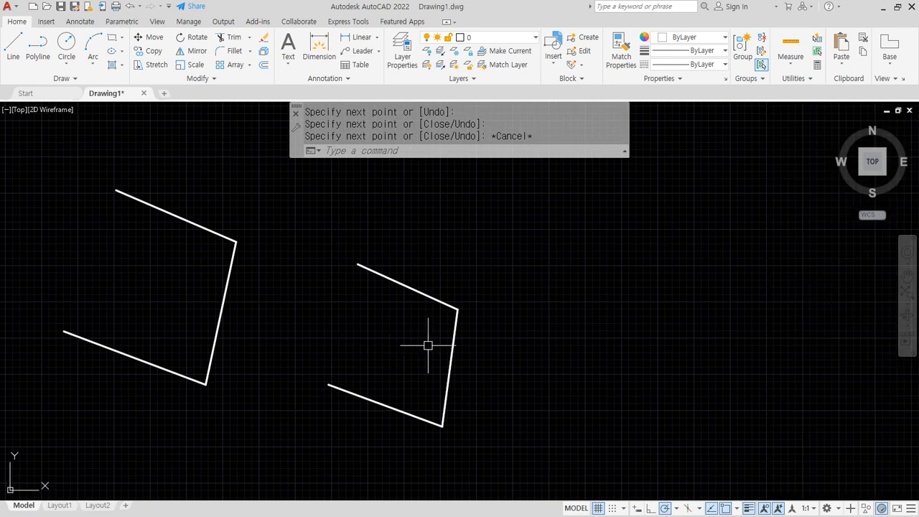
middle_click_drag(222, 321, 331, 307)
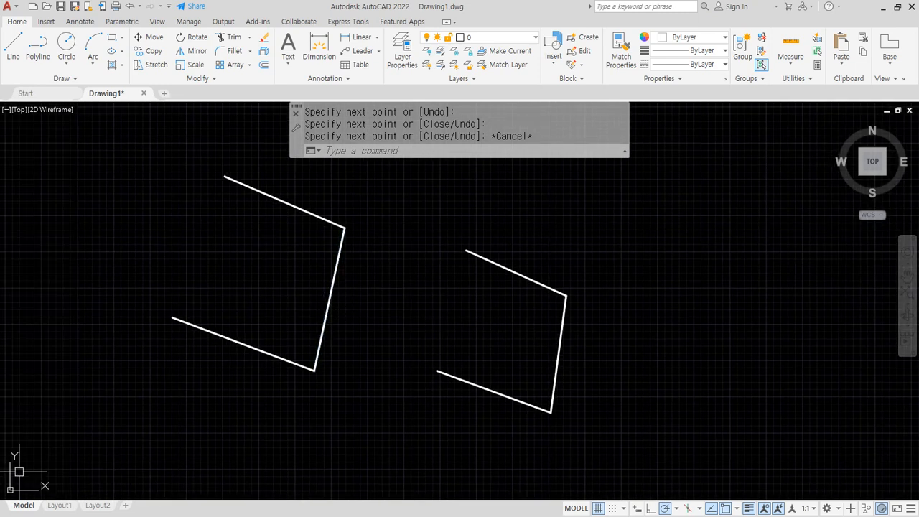
In Notepad, add the line "Zoom(화면 축소확대)" below the Circle note, separated by a blank line
key("alt+Tab")
scroll(242, 420, "down", 3)
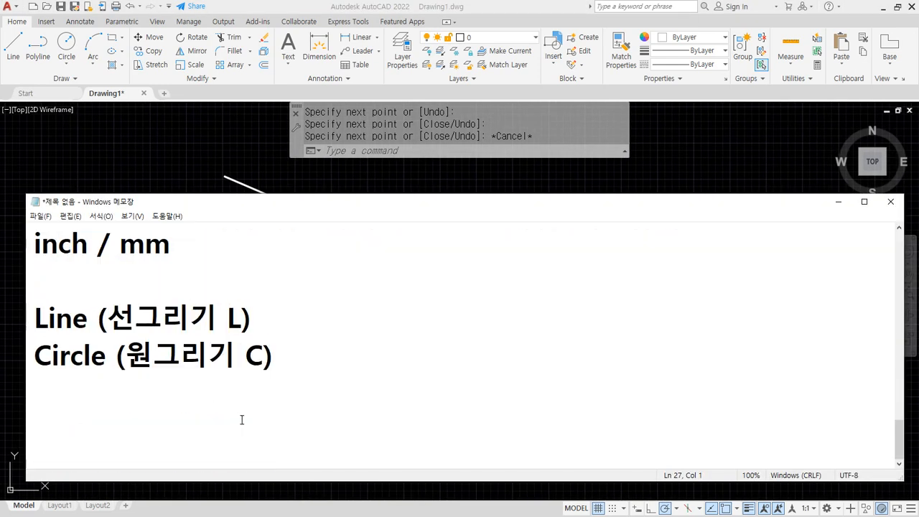
left_click(148, 386)
key("Return")
type("Z")
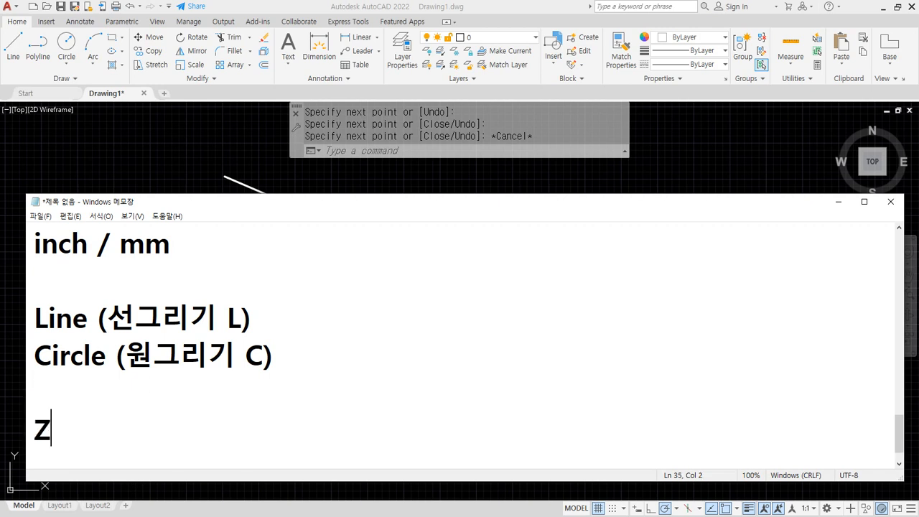
type("oom(")
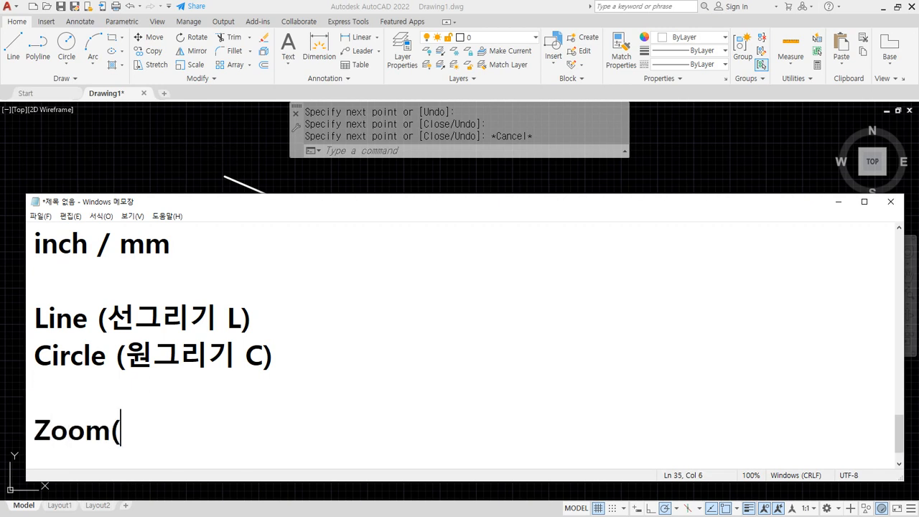
type("확면 축소")
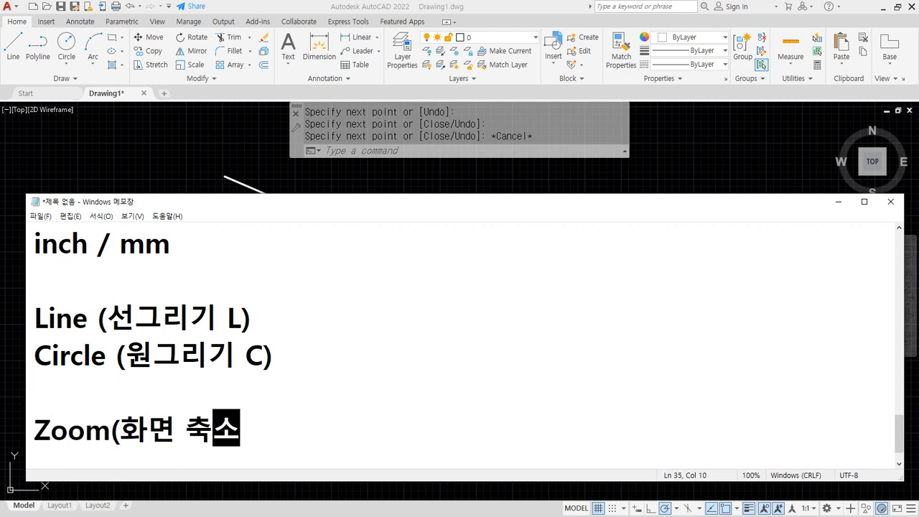
type("확대)")
Add the line "Pan (화면 이동)" below the Zoom note
key("Return")
type("P")
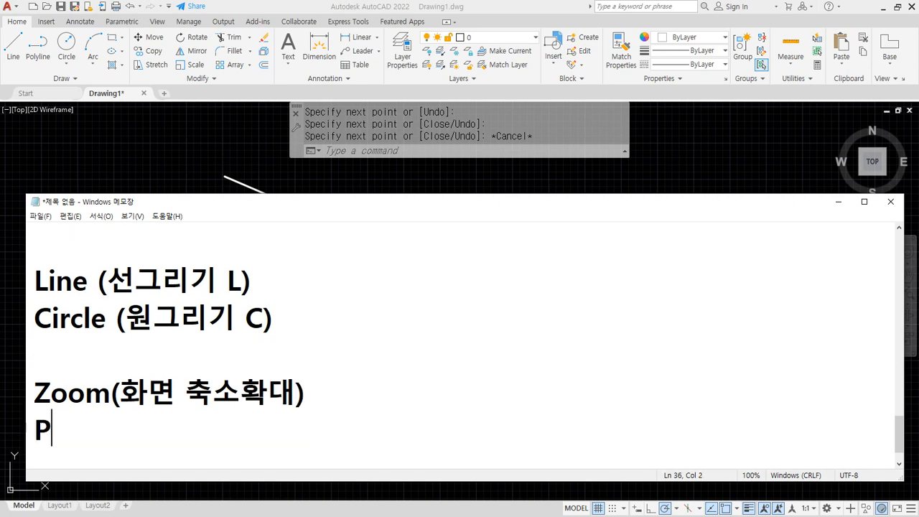
type("an (홤")
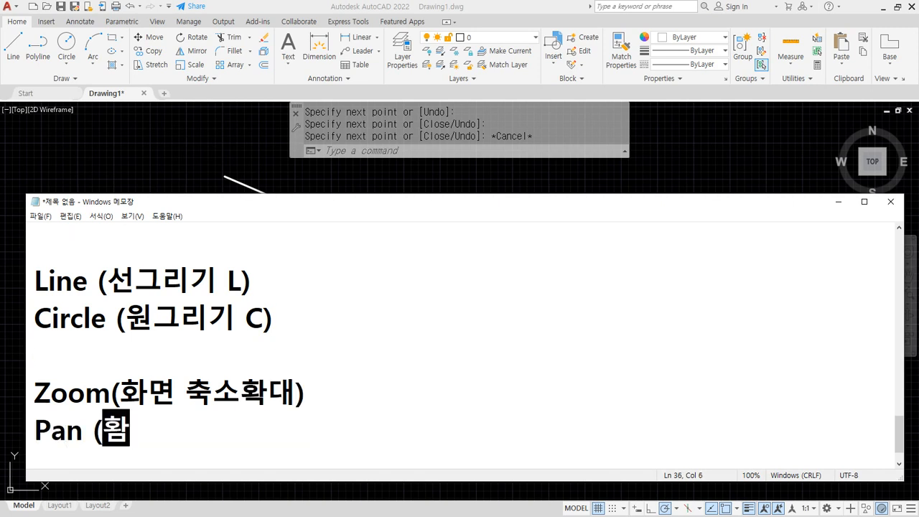
type("면 이동")
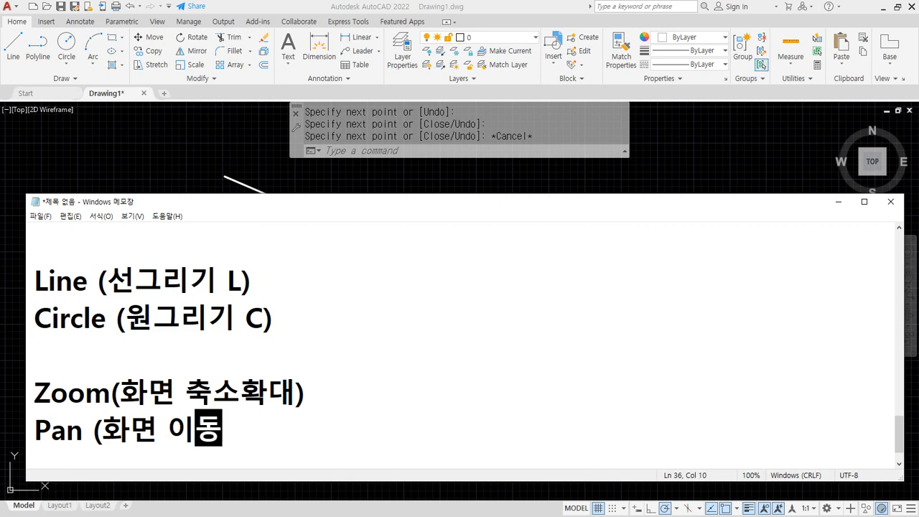
type(")")
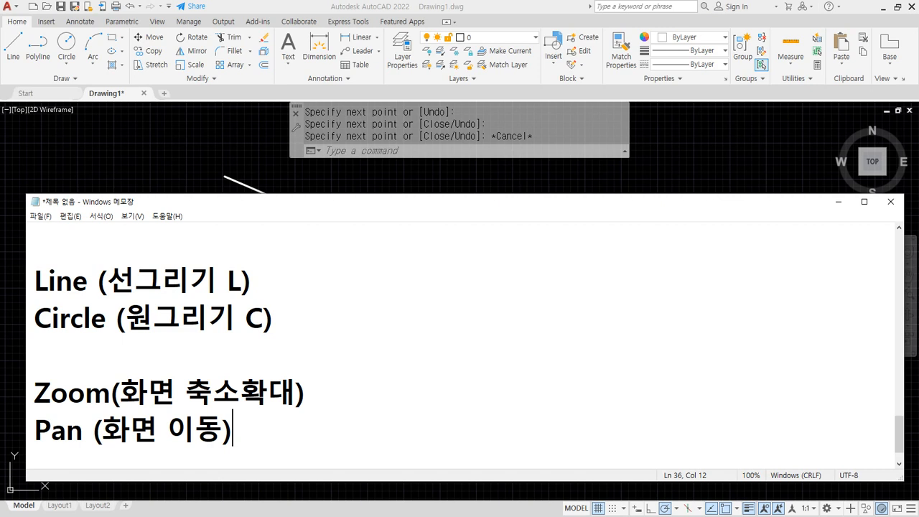
Return to AutoCAD and zoom in and out on the two line chains
left_click(487, 5)
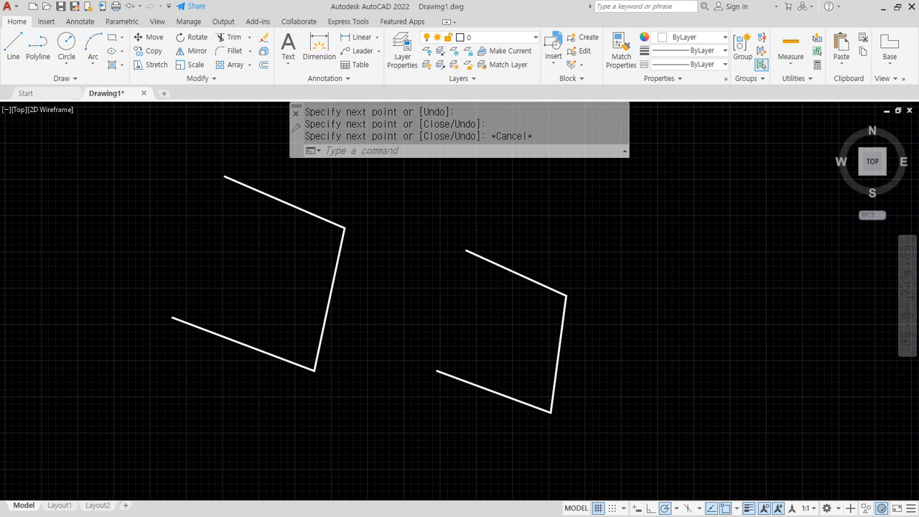
scroll(367, 324, "up", 5)
scroll(367, 324, "down", 6)
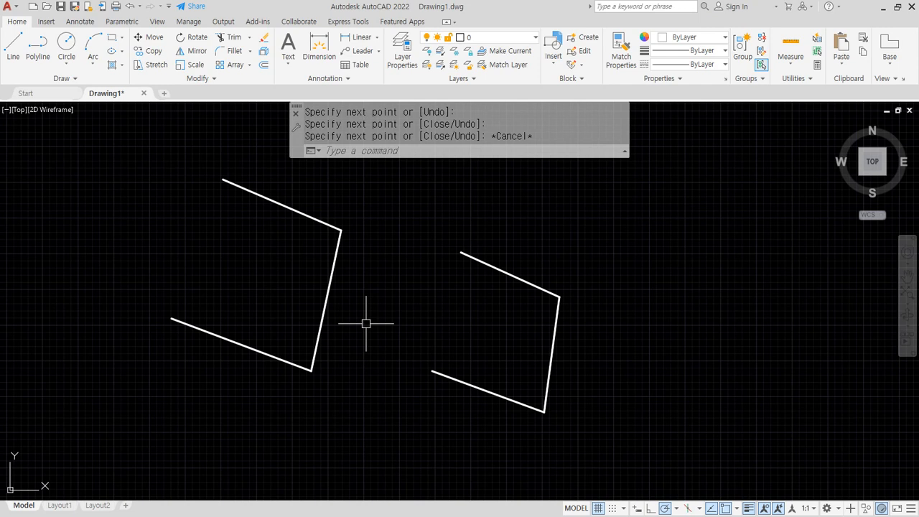
scroll(328, 324, "up", 4)
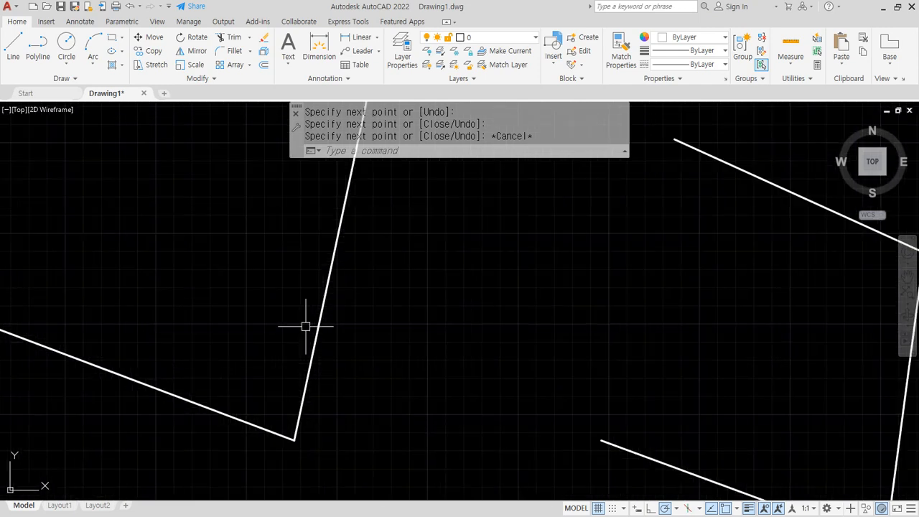
Zoom in and out repeatedly around the larger line chain to compare close-up and distant views
scroll(306, 327, "up", 2)
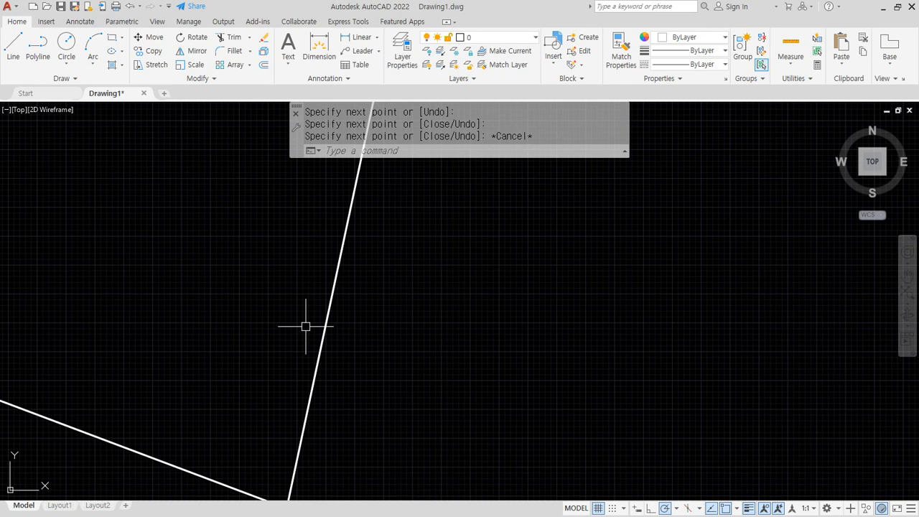
scroll(260, 315, "down", 5)
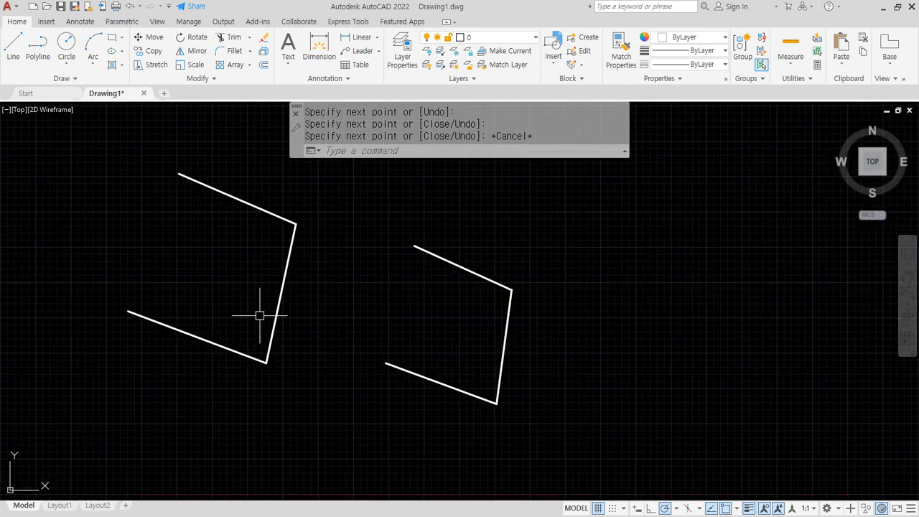
scroll(260, 315, "down", 2)
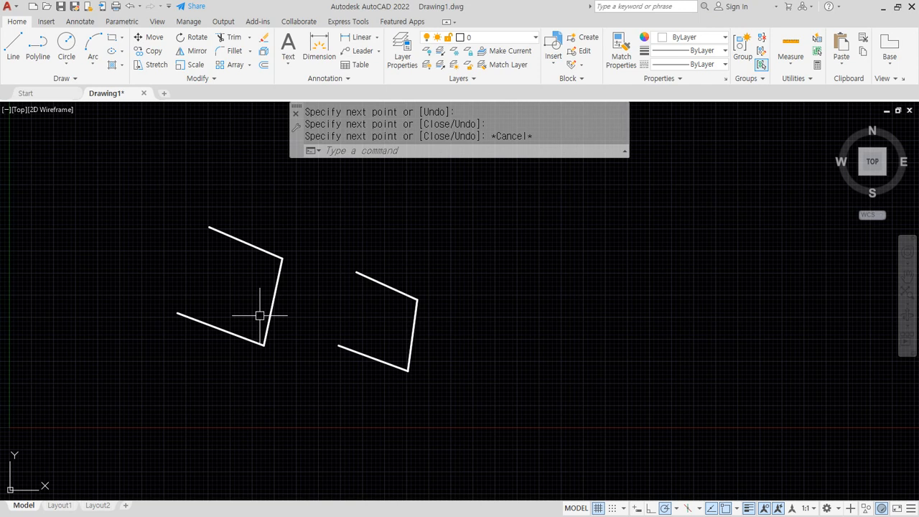
scroll(271, 300, "up", 8)
scroll(267, 300, "down", 8)
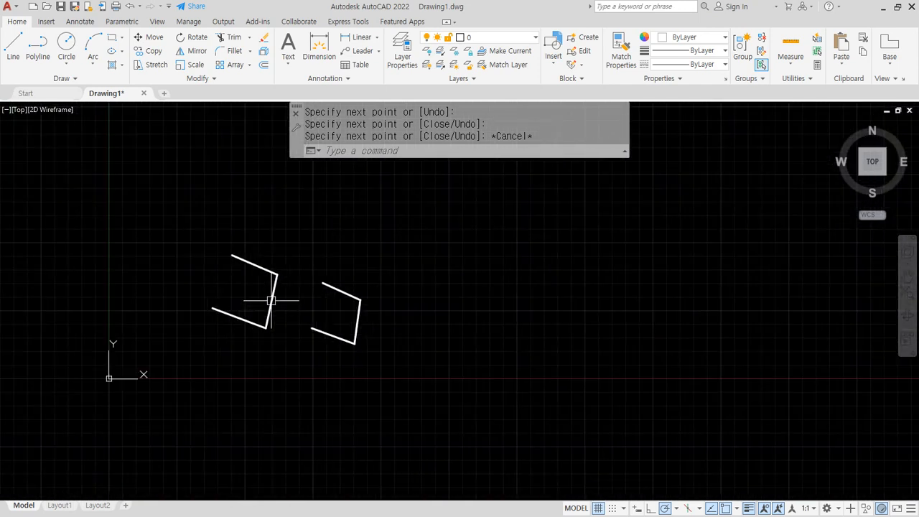
scroll(232, 311, "up", 6)
scroll(234, 311, "down", 5)
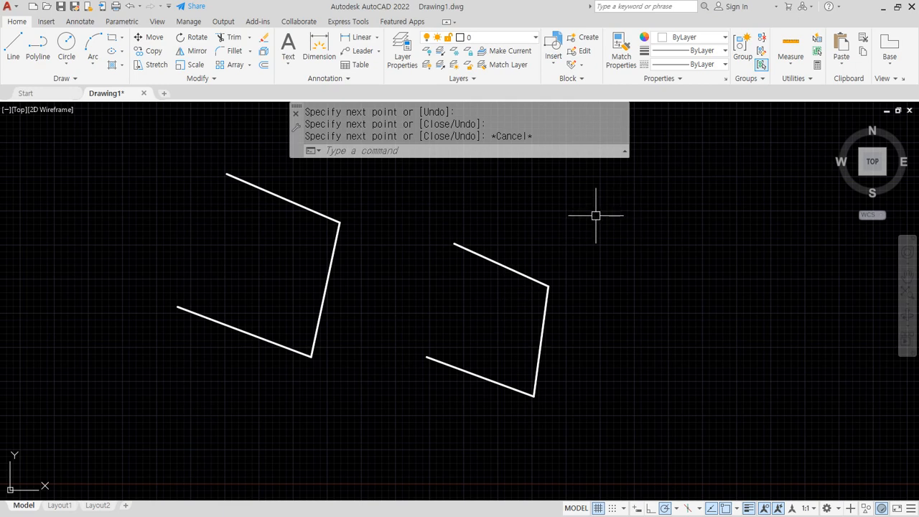
Zoom in and out beside the smaller line chain, near the origin and between the two chains
scroll(587, 231, "up", 8)
scroll(588, 230, "down", 8)
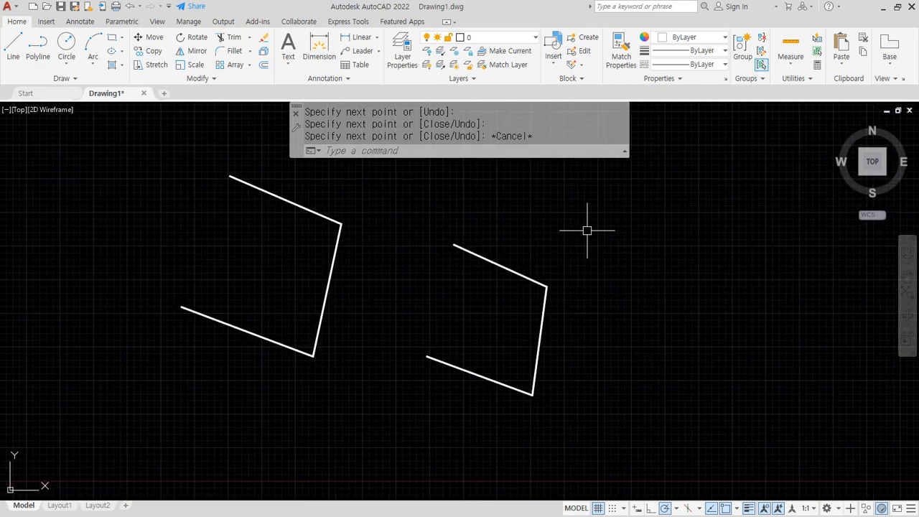
scroll(587, 231, "up", 8)
scroll(588, 231, "down", 8)
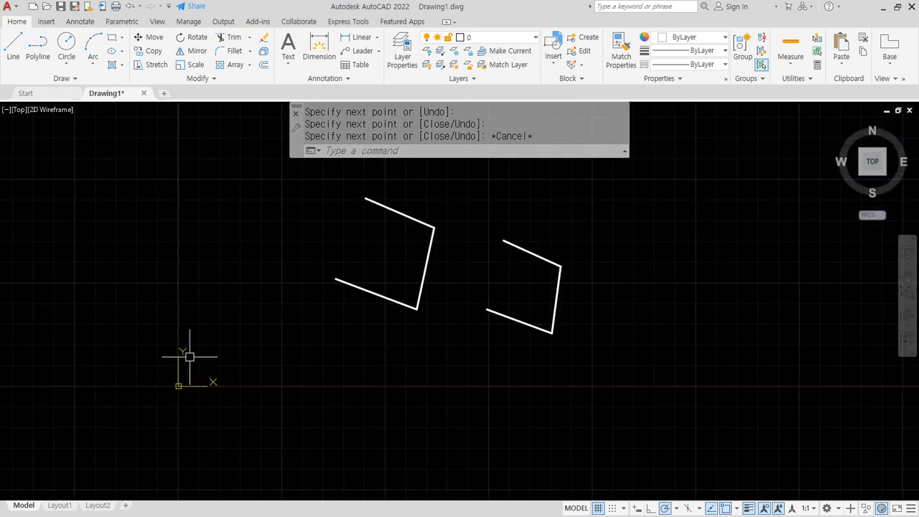
scroll(204, 350, "up", 8)
scroll(205, 349, "up", 3)
scroll(204, 350, "down", 6)
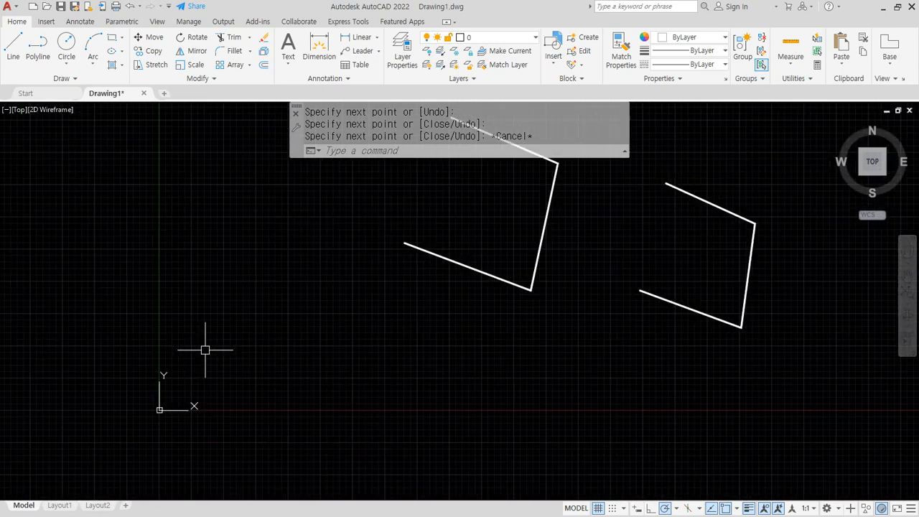
scroll(435, 263, "up", 4)
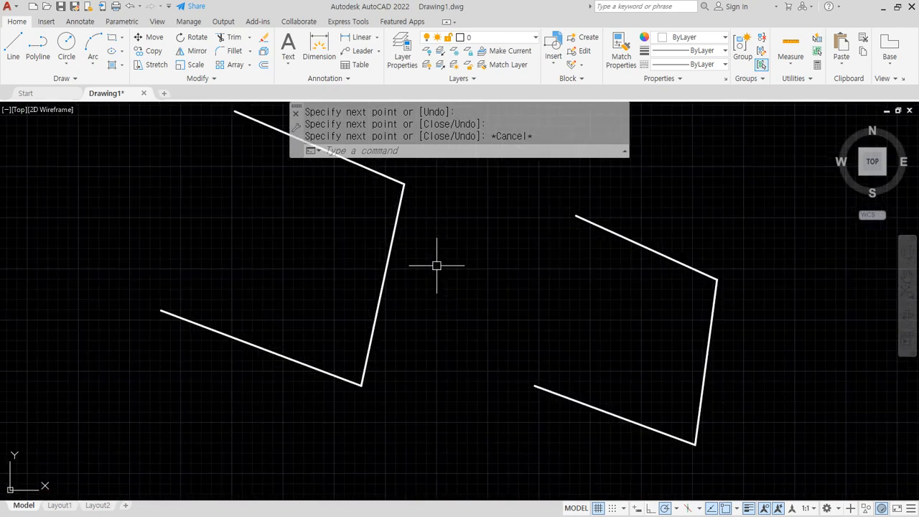
scroll(436, 265, "down", 4)
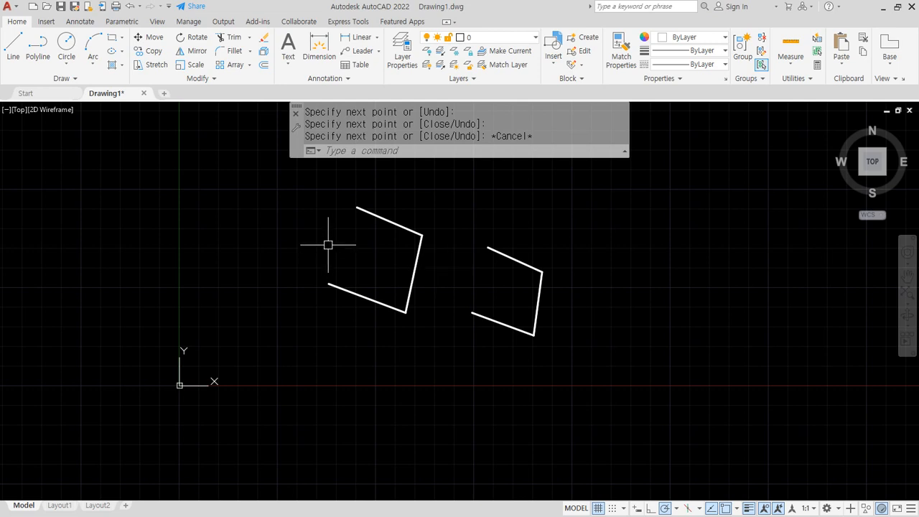
Fit both line chains in the view with Zoom Extents, repeating it after zooming far out each time
middle_click(416, 244)
middle_click(417, 244)
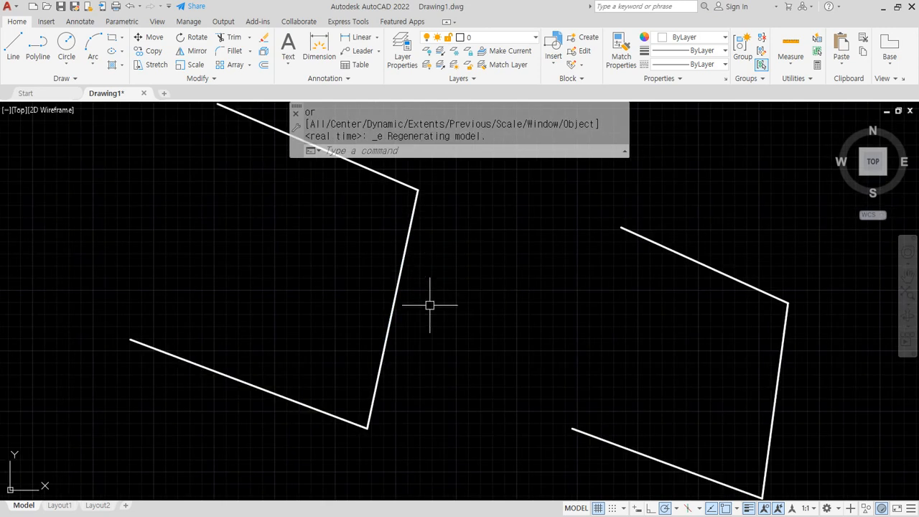
scroll(438, 322, "down", 10)
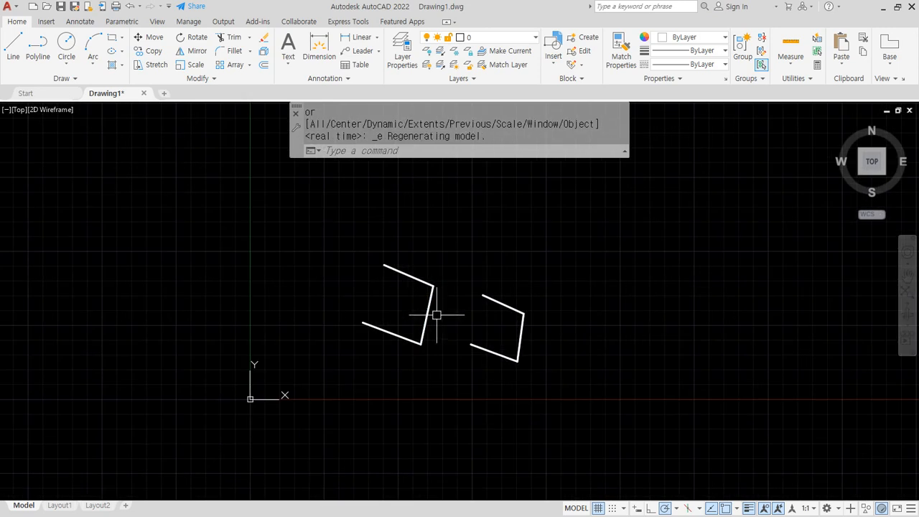
middle_click(437, 313)
middle_click(437, 313)
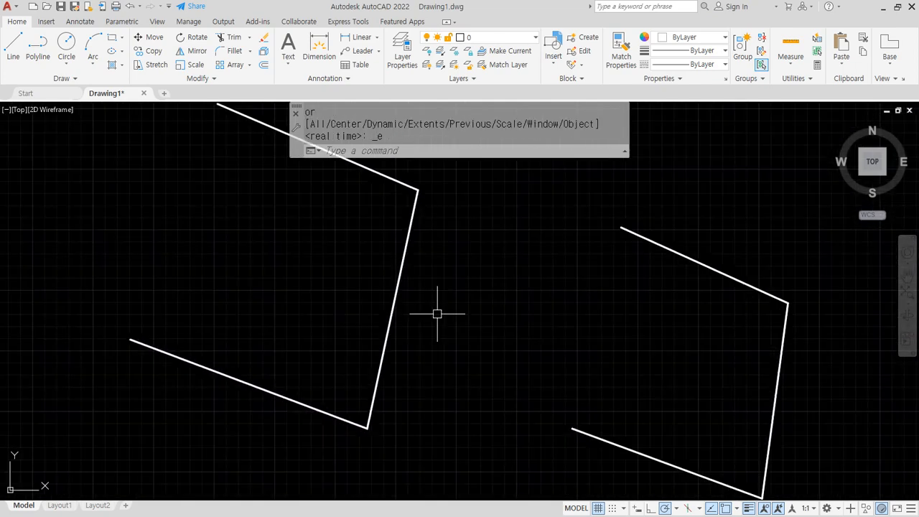
scroll(437, 313, "down", 10)
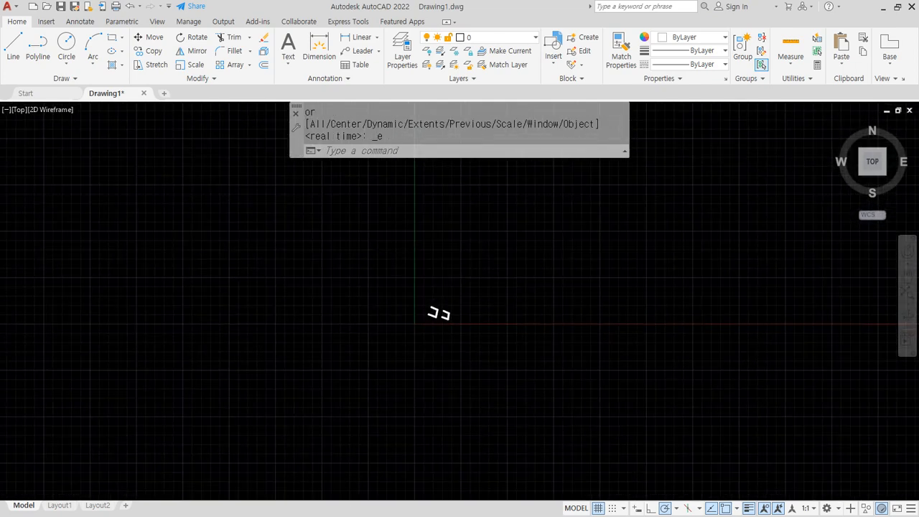
middle_click(453, 303)
middle_click(453, 303)
scroll(453, 303, "down", 8)
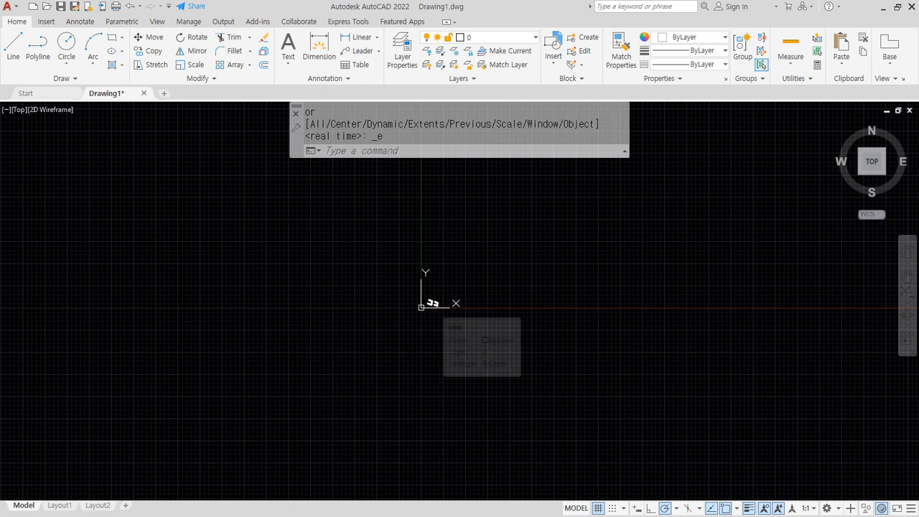
scroll(431, 305, "up", 3)
scroll(433, 302, "up", 8)
scroll(433, 303, "down", 12)
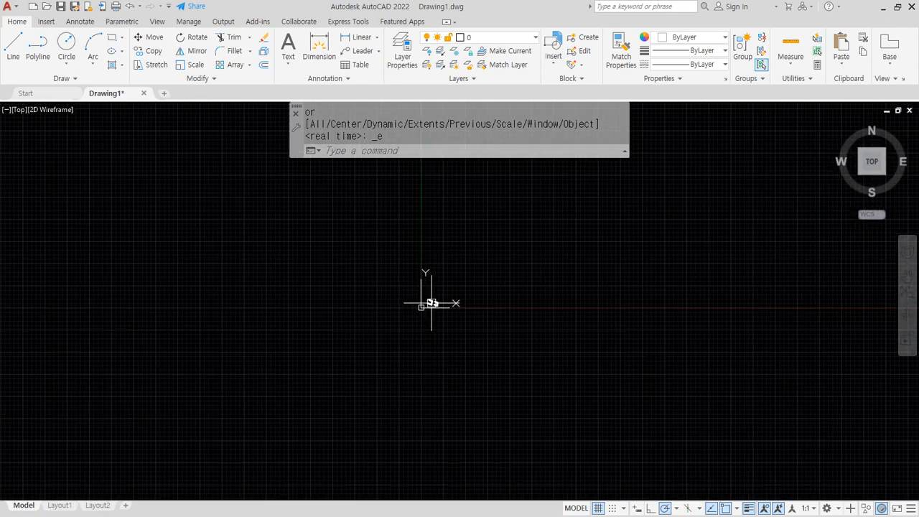
middle_click(432, 303)
middle_click(431, 302)
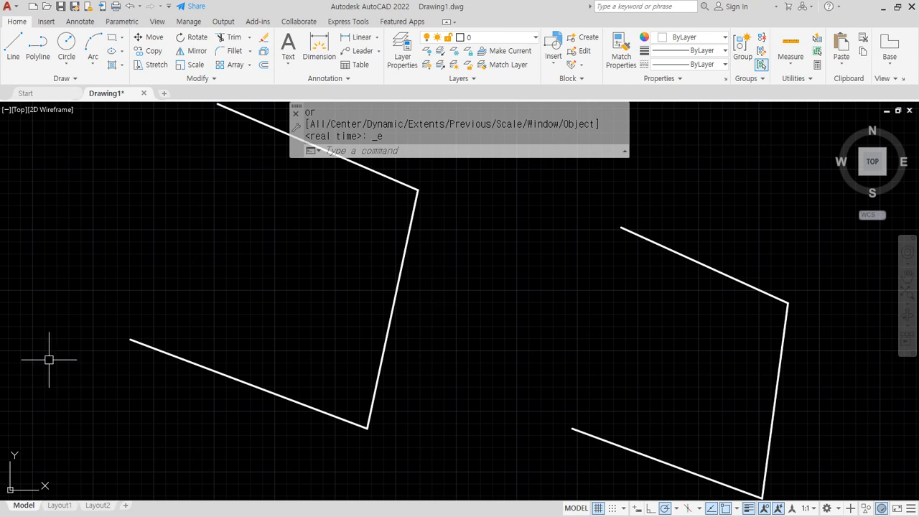
Switch to Notepad and add the line "휠을 돌리면 Zoom in / Zoom out" below the Zoom note
key("alt+Tab")
left_click(321, 396)
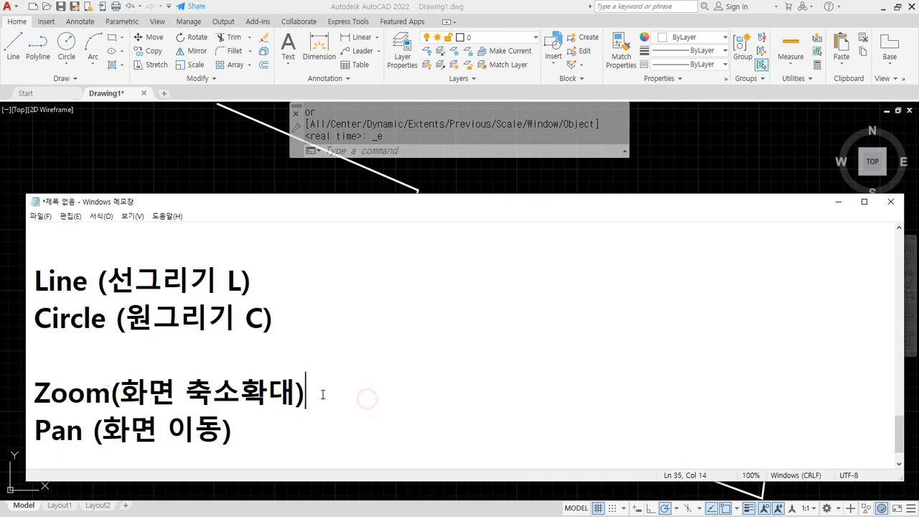
key("Return")
type("휠을 돌리며")
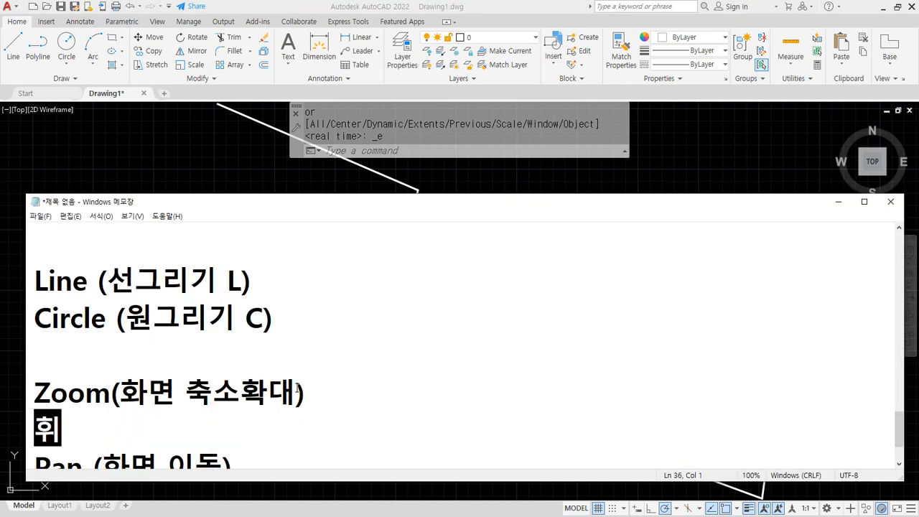
type("ㄴ Zoom ")
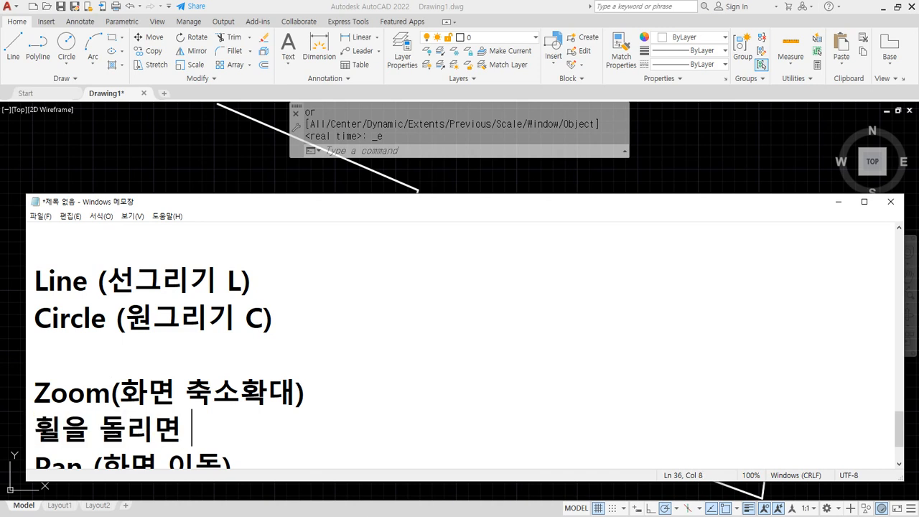
type("i")
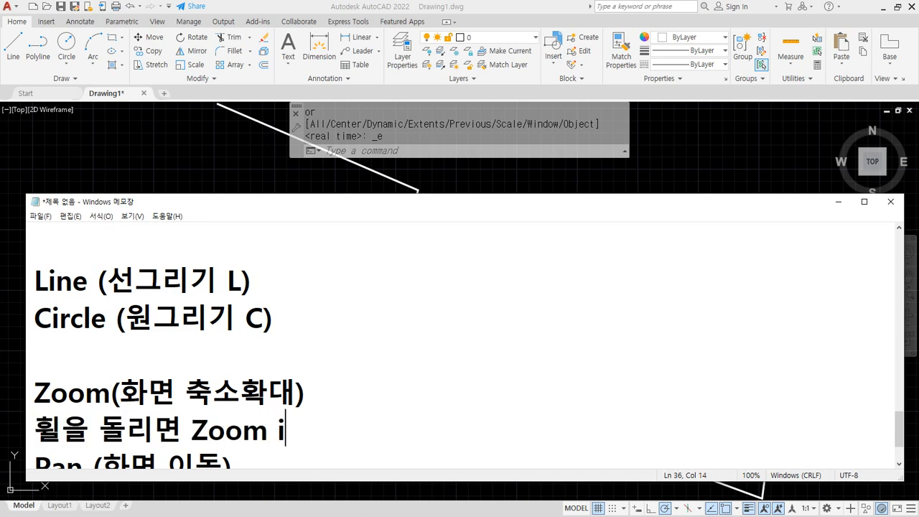
type("n / ")
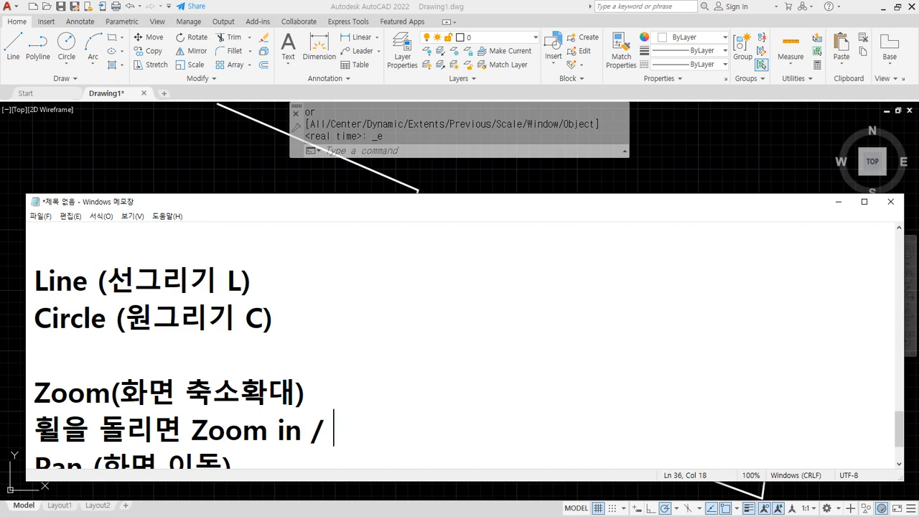
type("Zoom out")
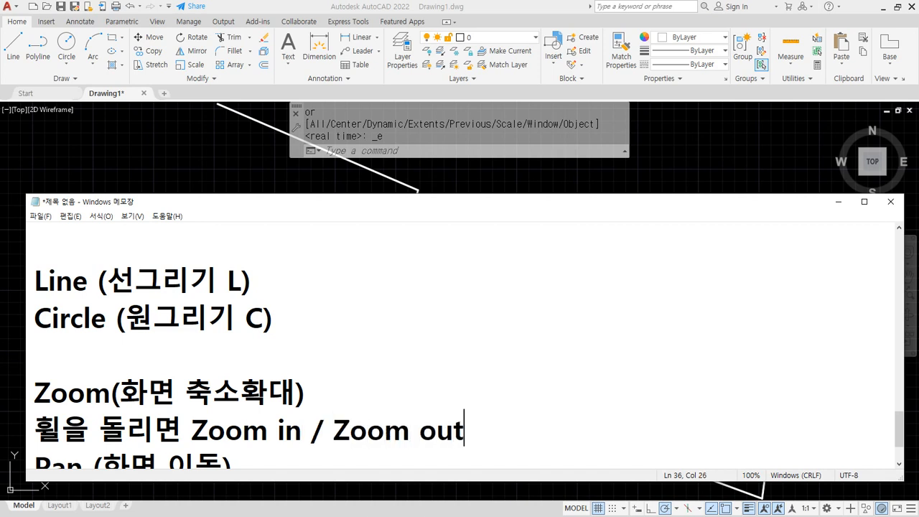
Add the line "휠을 더블클릭 Zoom Extent(화면맞춤)" below the Zoom in / Zoom out note
key("Return")
type("휠")
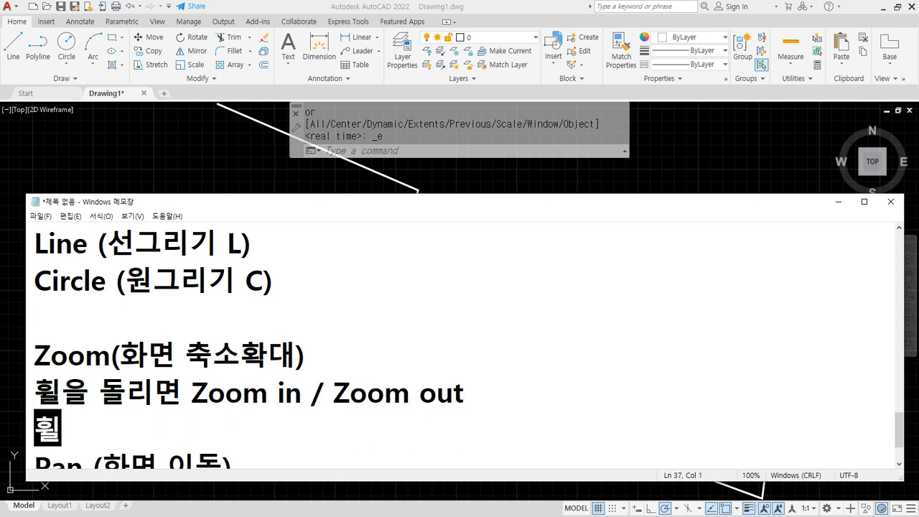
type("을 더블클")
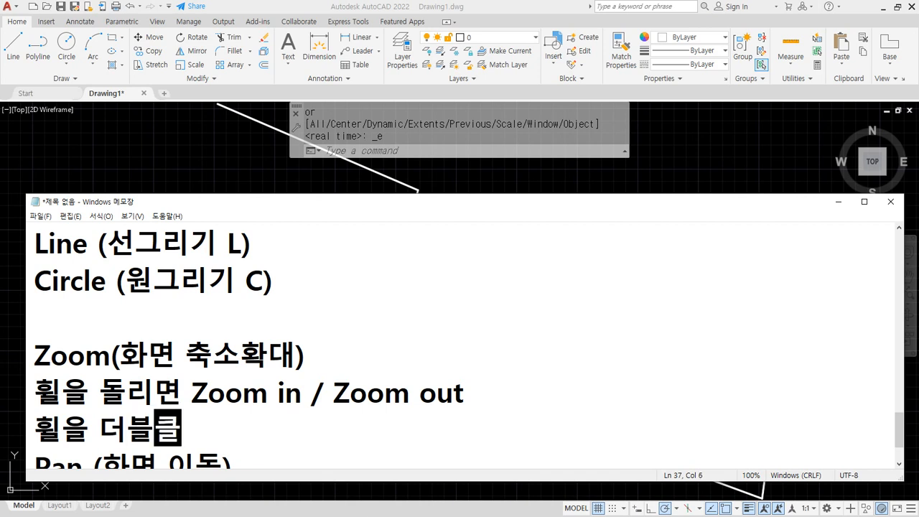
type("릭 Zo")
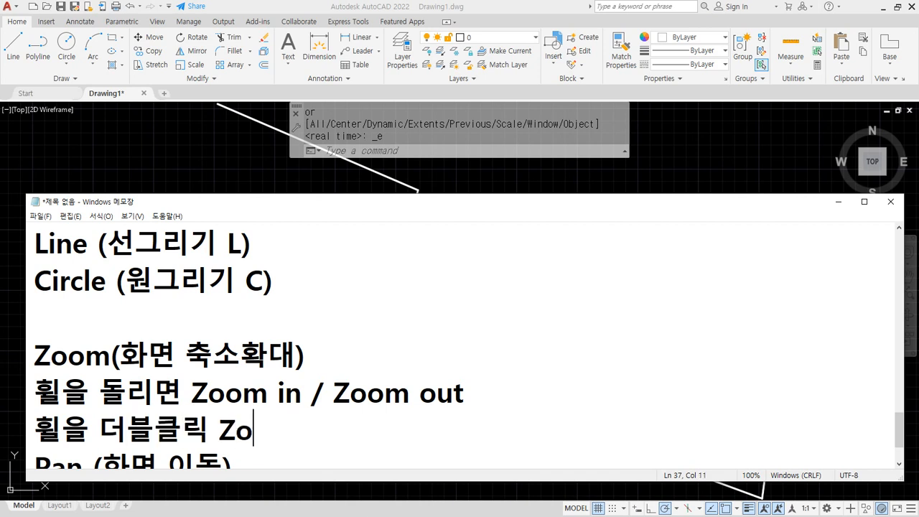
type("om Ext")
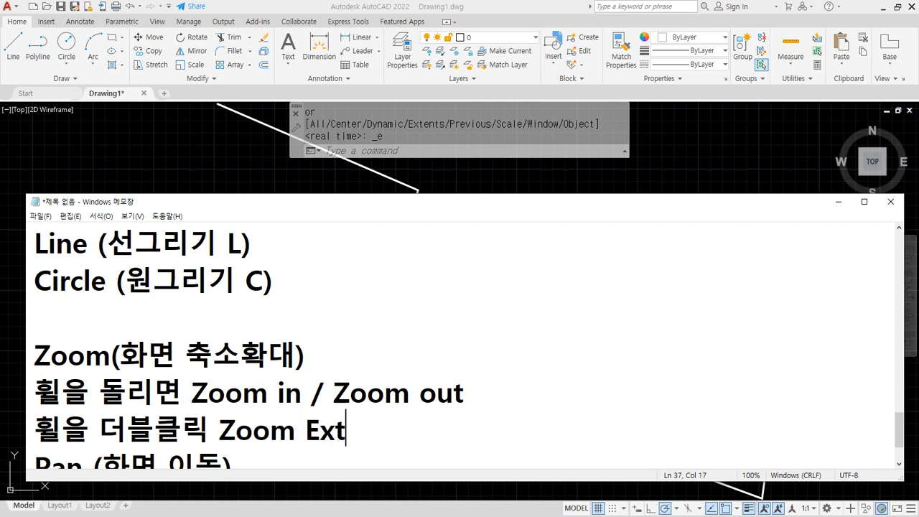
type("ent(화")
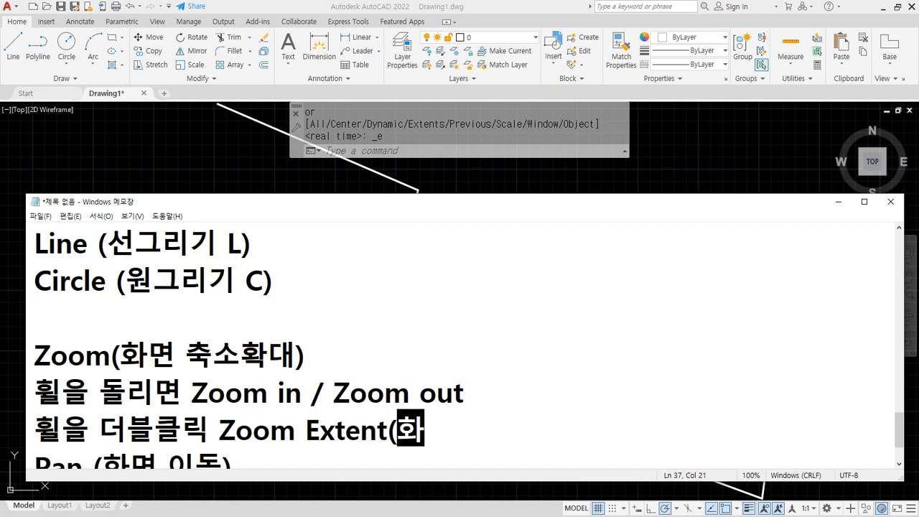
type("면맞추ㅁ)")
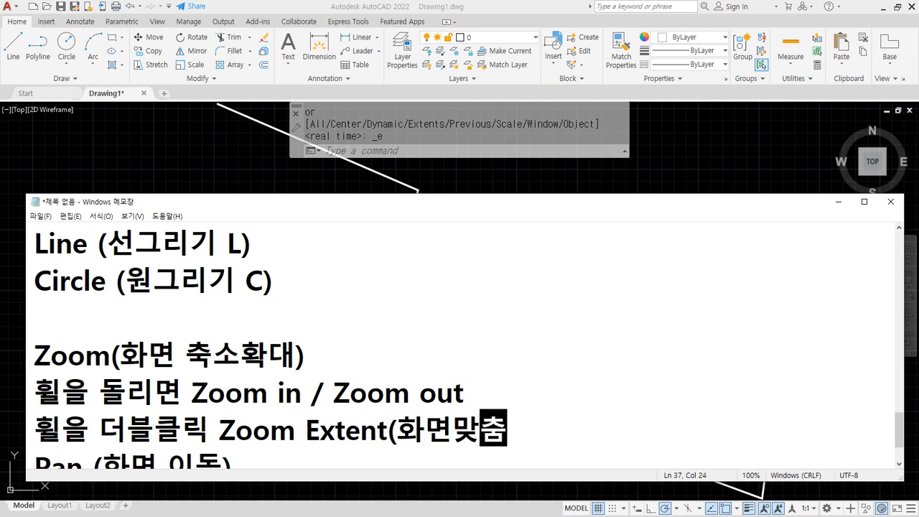
scroll(296, 388, "down", 1)
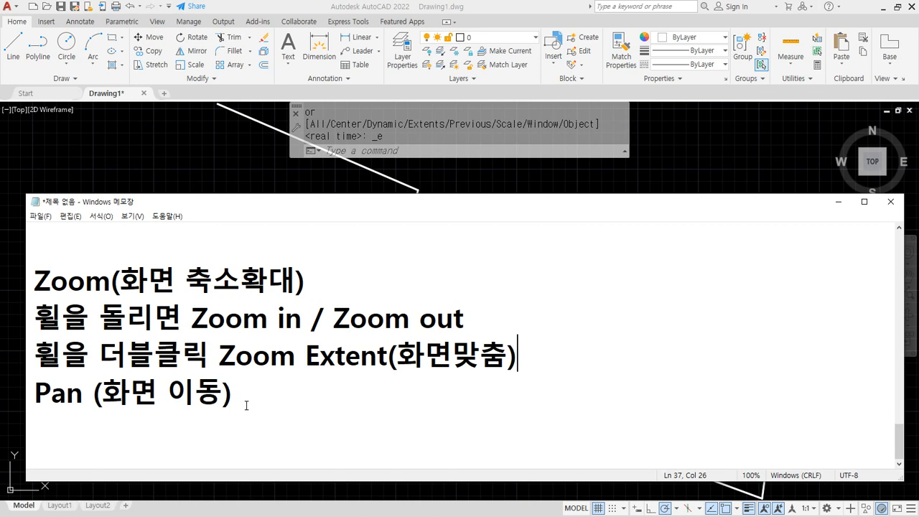
Return to AutoCAD and pan the view back and forth across the two line chains
left_click(211, 169)
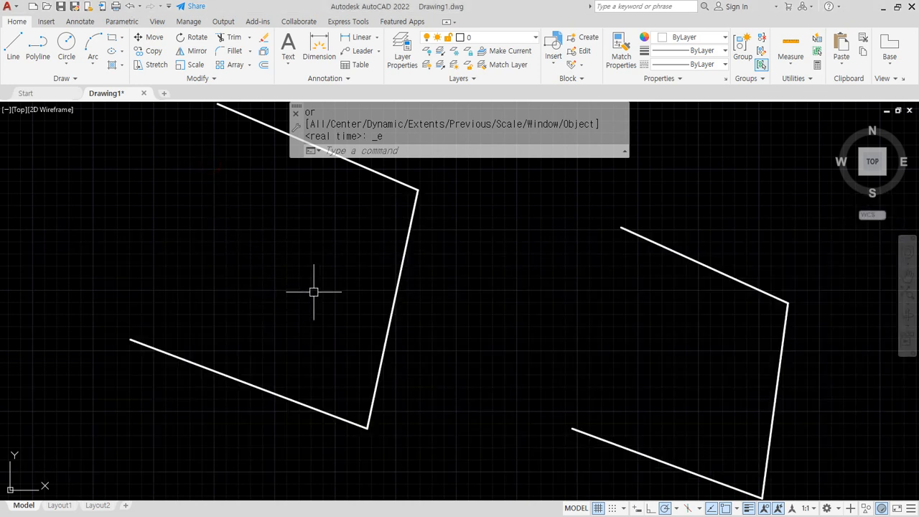
mouse_move(314, 292)
middle_mouse_down()
mouse_move(392, 390)
mouse_move(376, 242)
mouse_move(204, 316)
middle_mouse_up()
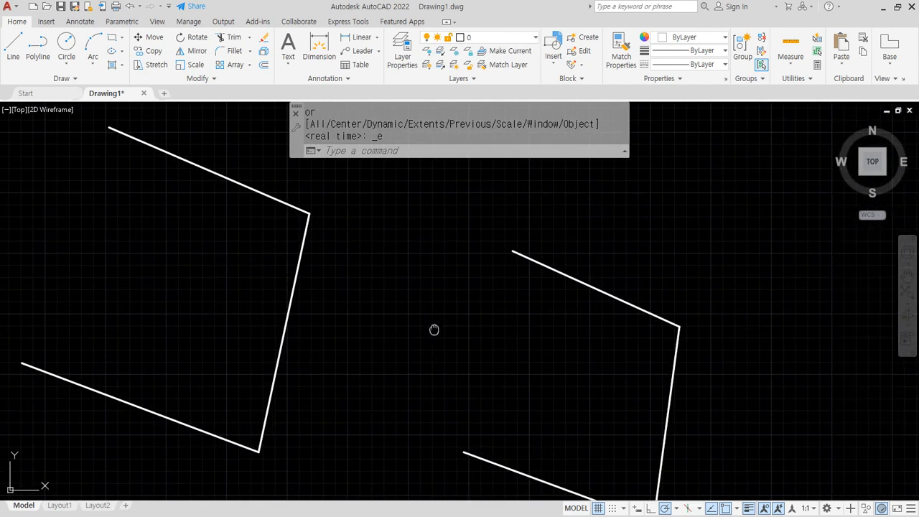
middle_click_drag(433, 328, 158, 270)
mouse_move(97, 268)
middle_mouse_down()
mouse_move(425, 266)
mouse_move(599, 302)
mouse_move(242, 262)
mouse_move(144, 282)
mouse_move(601, 281)
mouse_move(515, 296)
mouse_move(516, 286)
middle_mouse_up()
Switch to Notepad and append "휠 드래그" to the end of the "Pan (화면 이동)" line
key("alt+Tab")
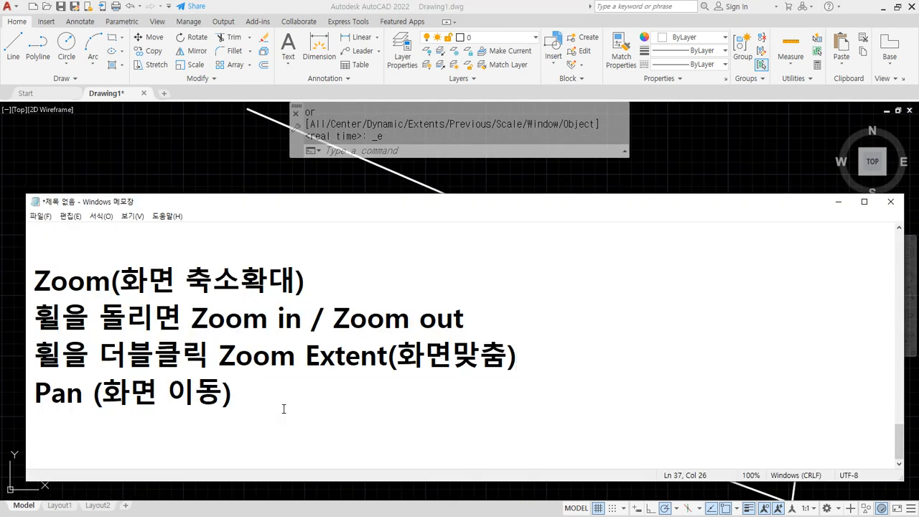
left_click(277, 401)
type("gnl")
key("BackSpace")
key("BackSpace")
key("BackSpace")
type("후ㅠ")
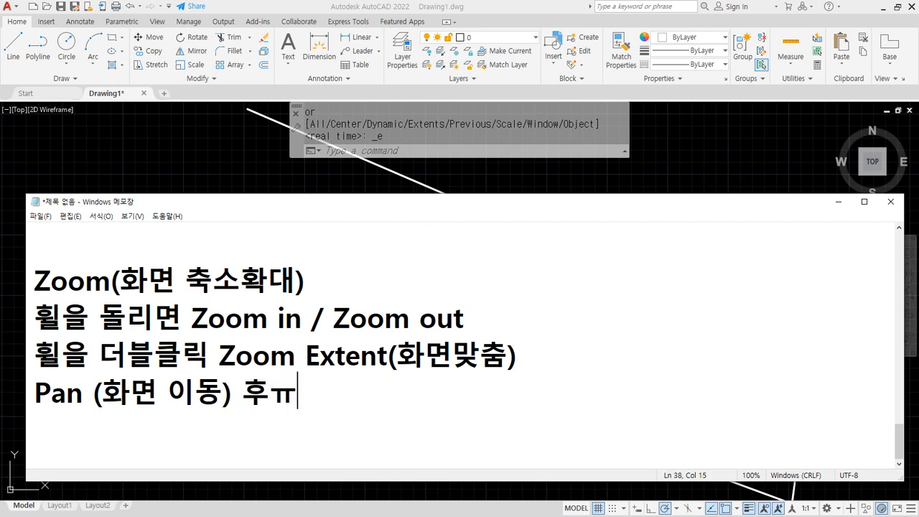
key("BackSpace")
key("BackSpace")
type("휘ㄹ 드래그")
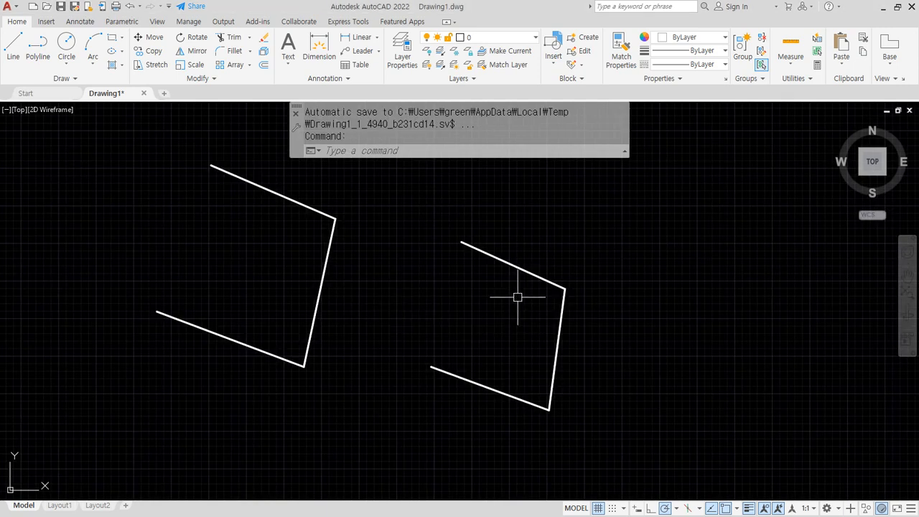
Draw a chain of three connected line segments in the empty area east of the second line chain
middle_click_drag(568, 426, 281, 426)
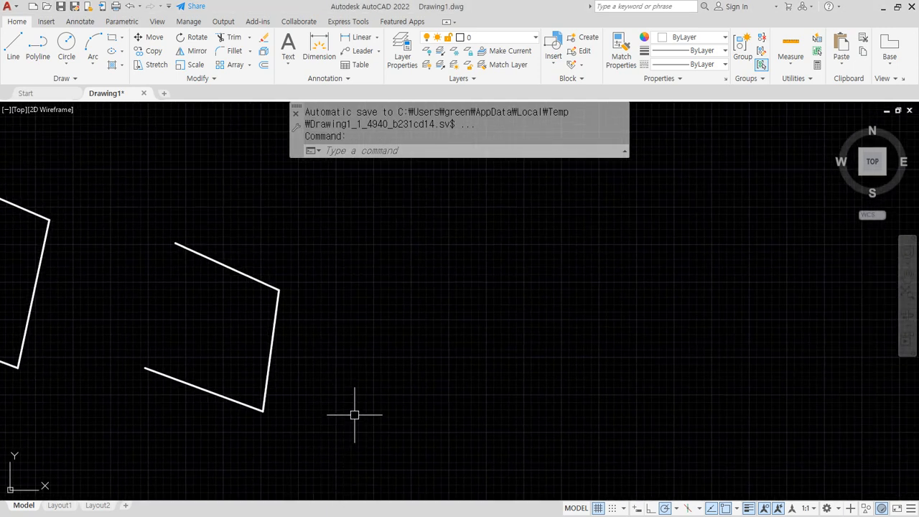
type("l")
key("Return")
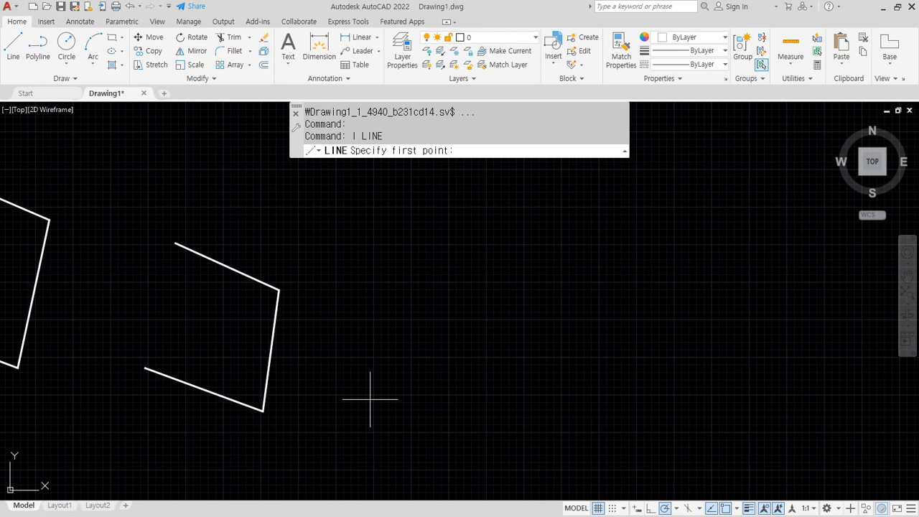
left_click(414, 400)
left_click(555, 441)
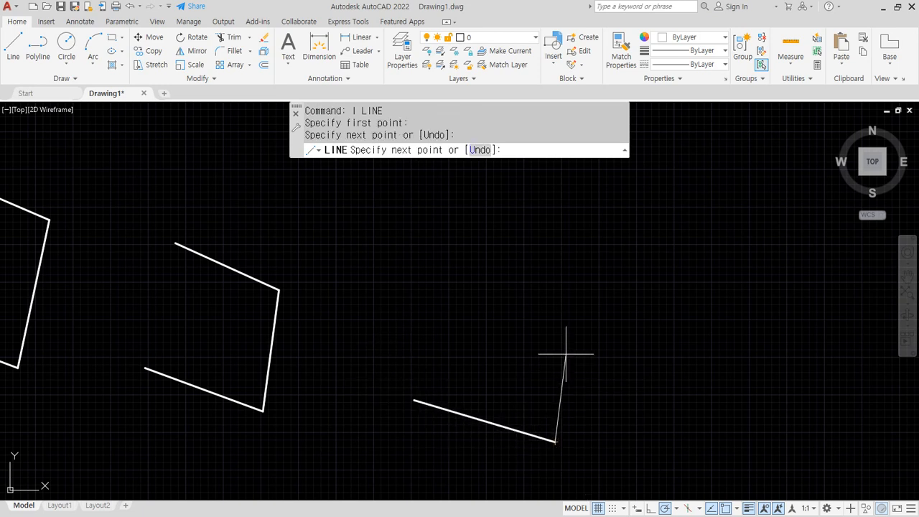
left_click(583, 322)
left_click(473, 284)
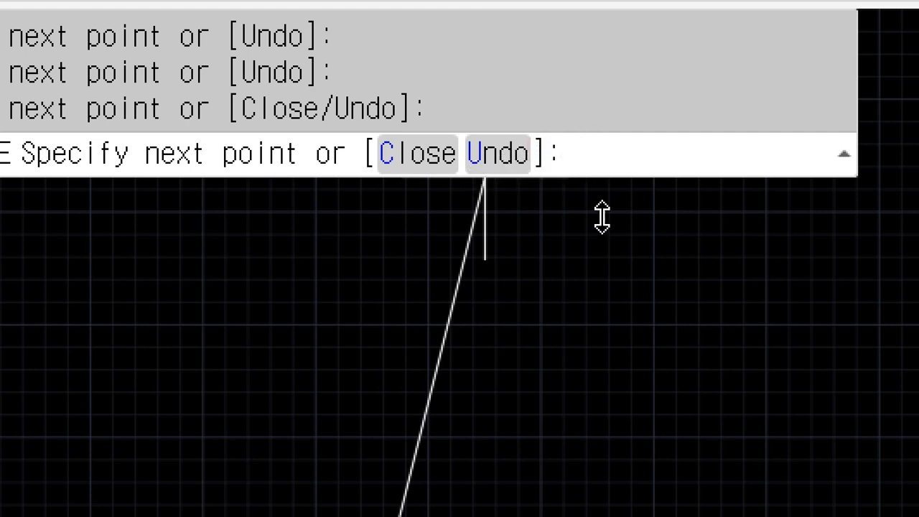
Undo the last segment within the Line command and continue the chain with three more zigzag segments
type("u")
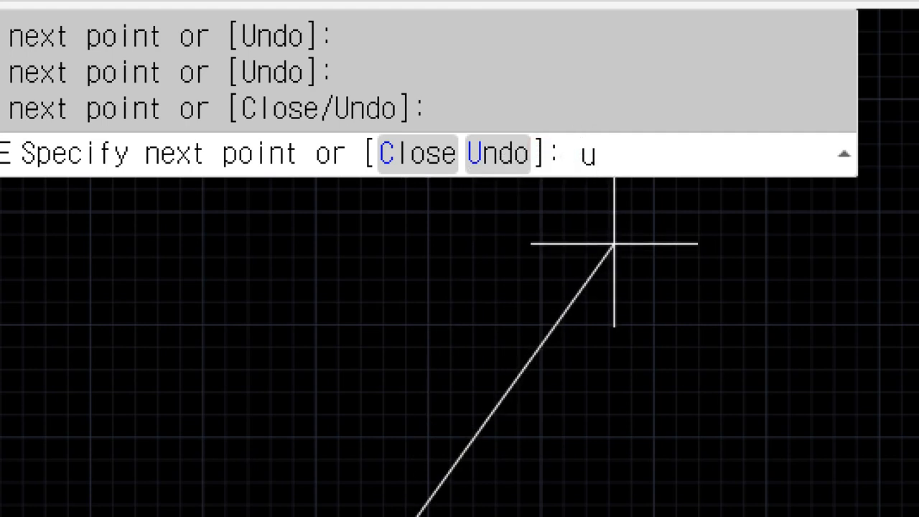
key("Return")
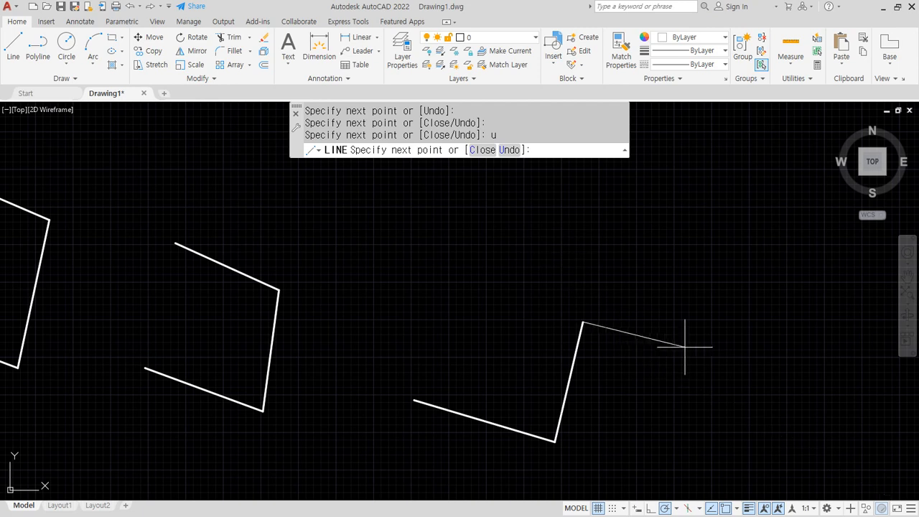
left_click(447, 266)
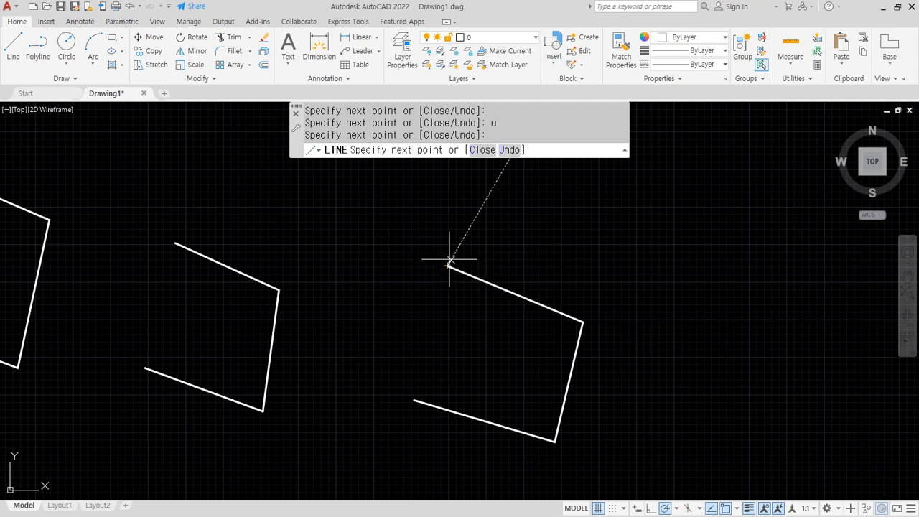
left_click(471, 201)
left_click(618, 243)
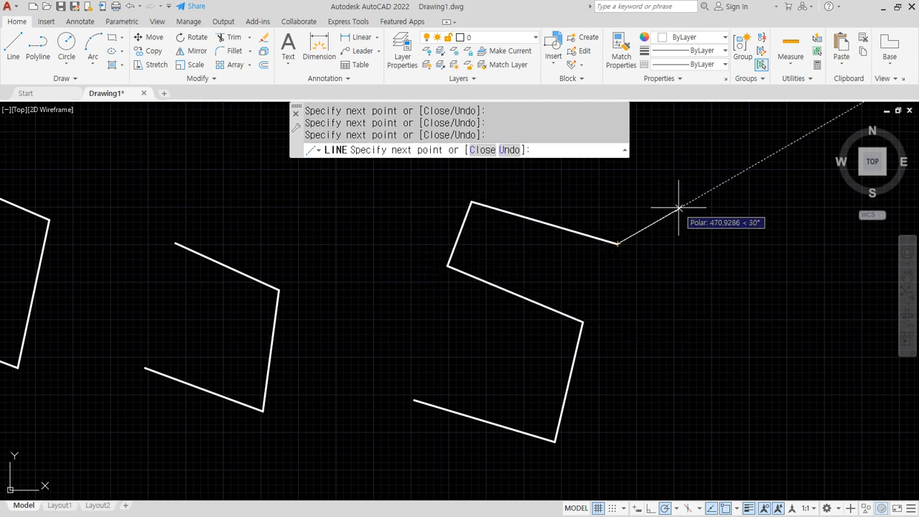
Undo every segment of the zigzag chain one by one, back to the first-point prompt, using the Line command's Undo option
key("Return")
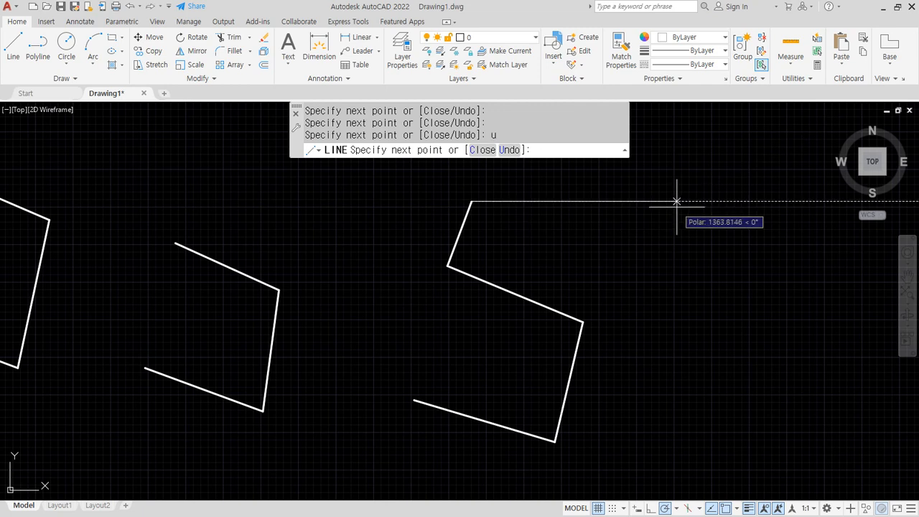
type("u")
key("Return")
type("u")
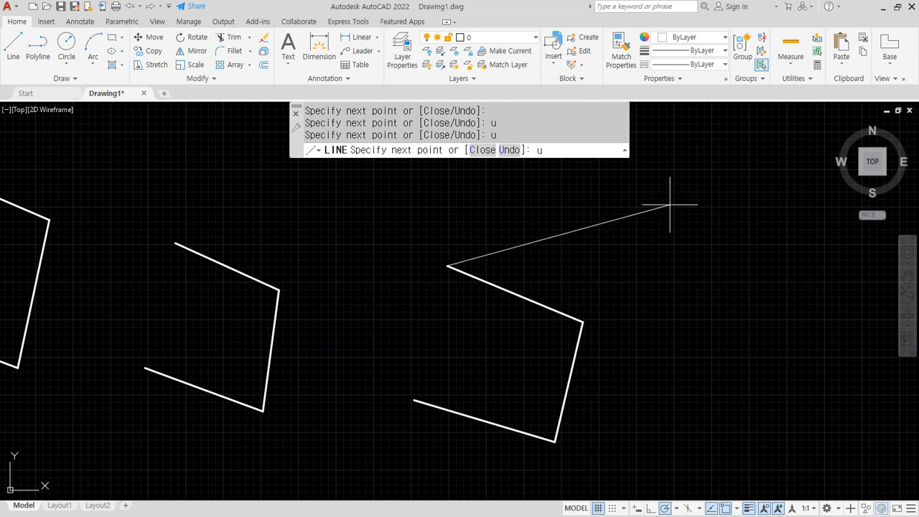
key("Return")
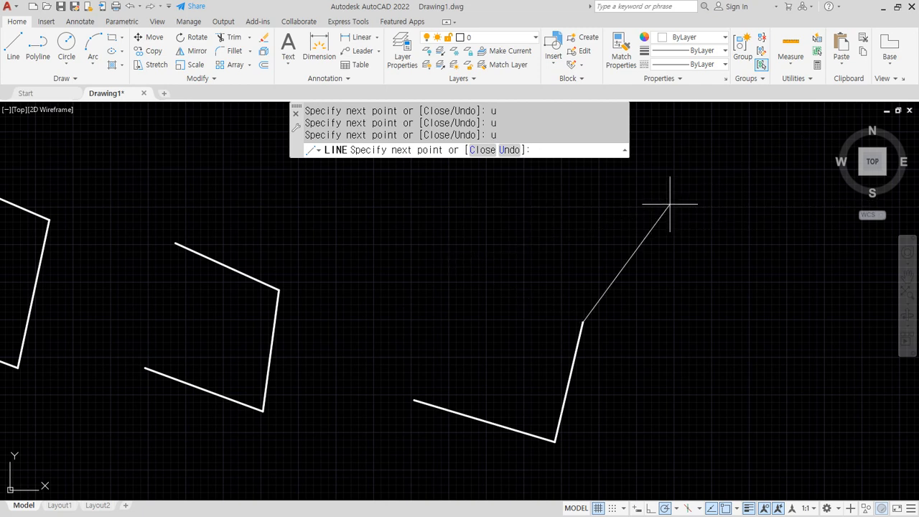
left_click(510, 150)
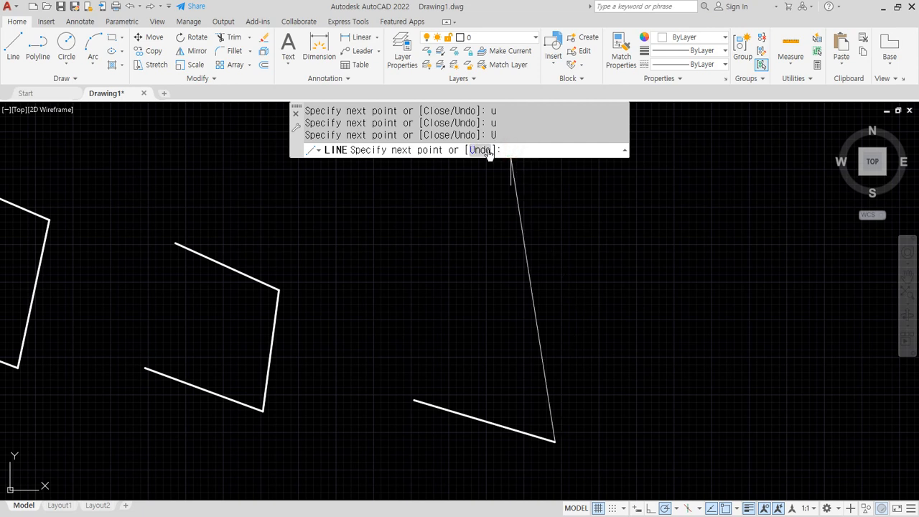
left_click(486, 151)
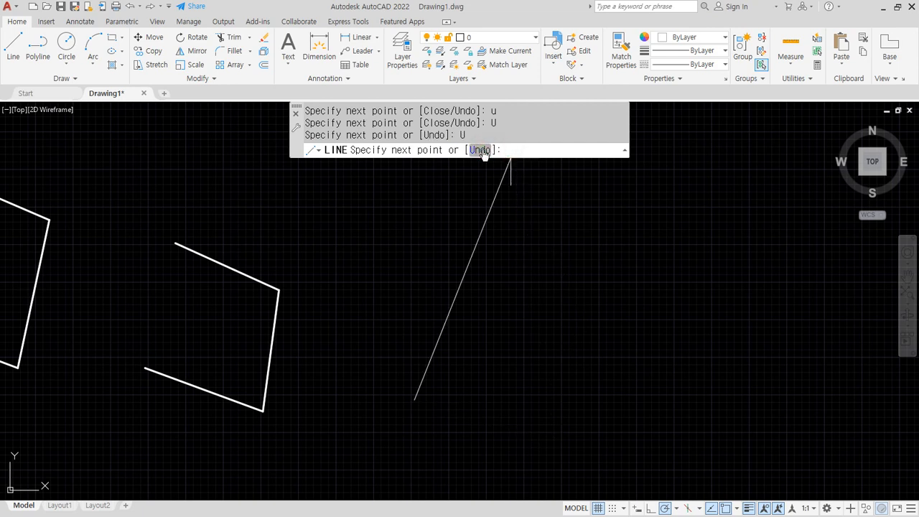
left_click(484, 152)
Draw a chain of five line segments beside the second chain, starting with a long downward diagonal
left_click(341, 255)
left_click(484, 407)
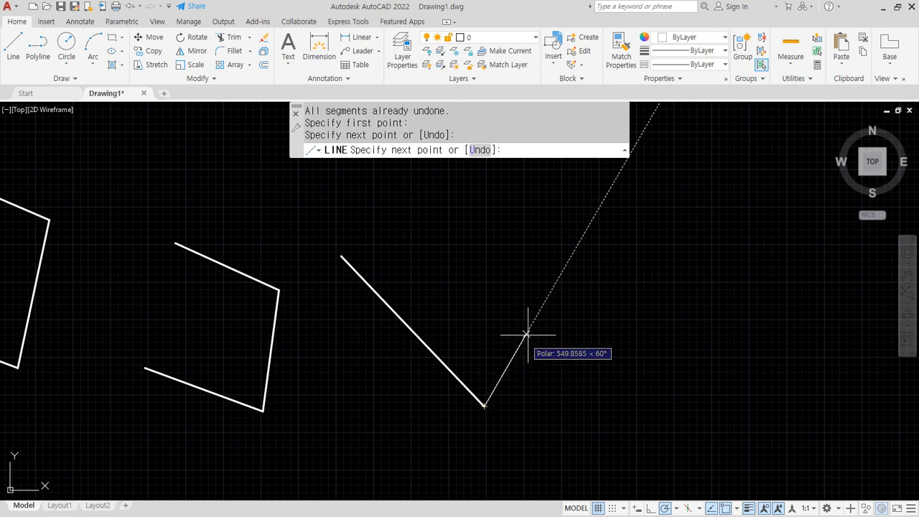
left_click(550, 312)
left_click(481, 262)
left_click(523, 217)
left_click(636, 257)
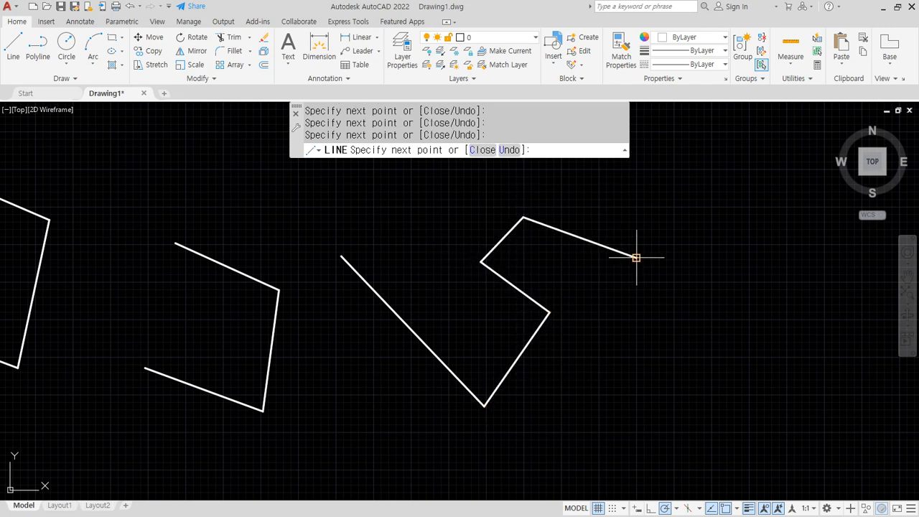
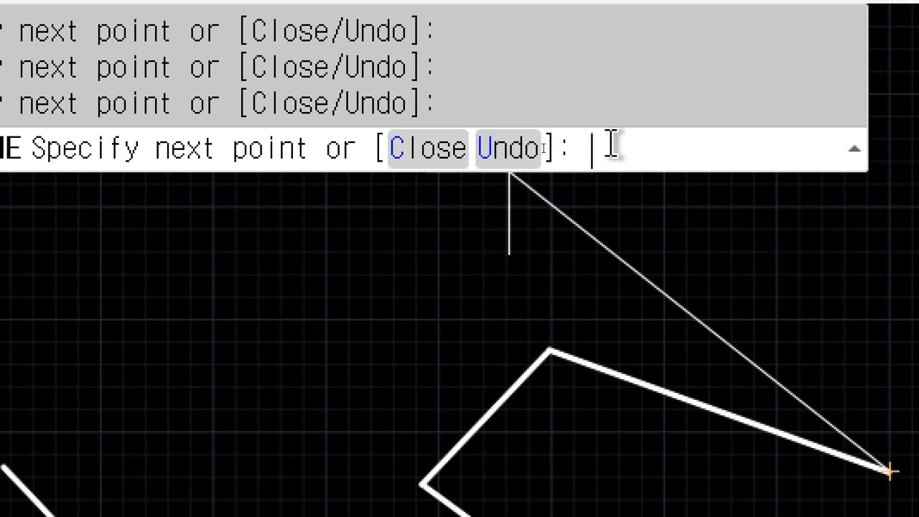
Undo all five segments of the current chain with the Line command's Undo option, including its start point
type("u")
key("Return")
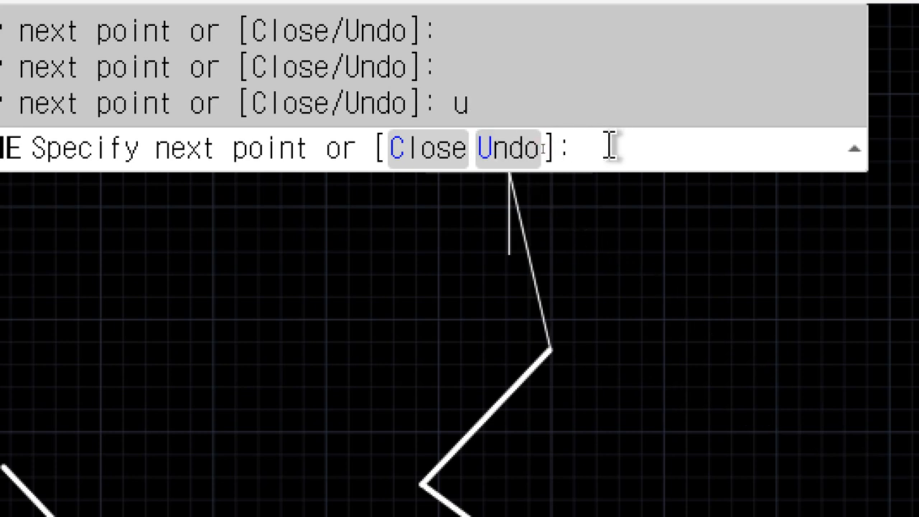
left_click(505, 158)
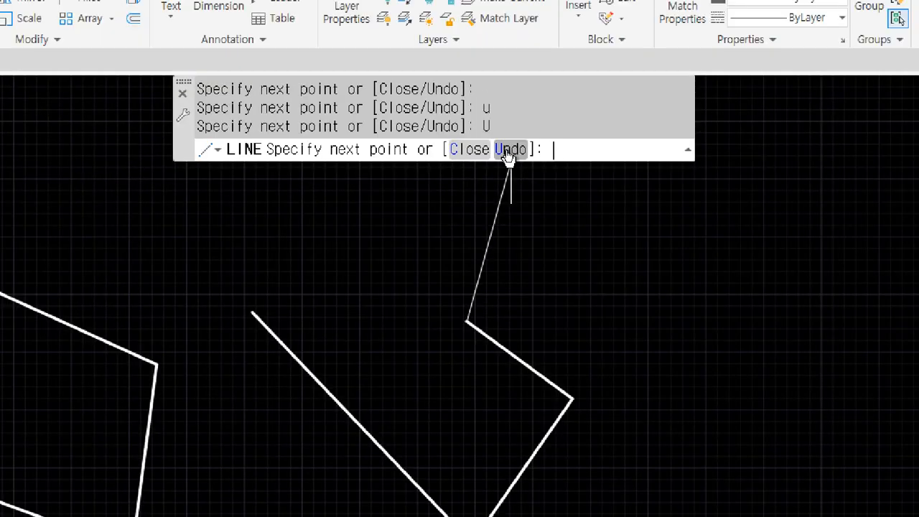
left_click(504, 156)
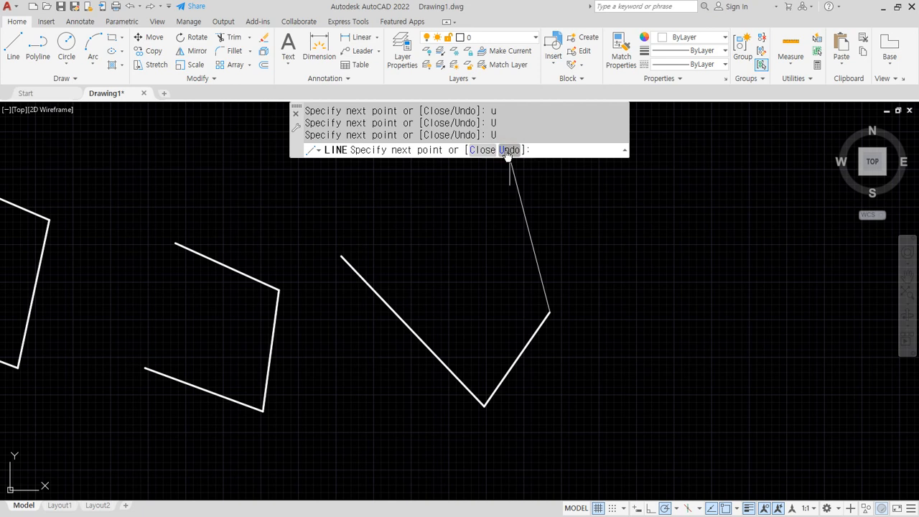
left_click(507, 153)
left_click(487, 150)
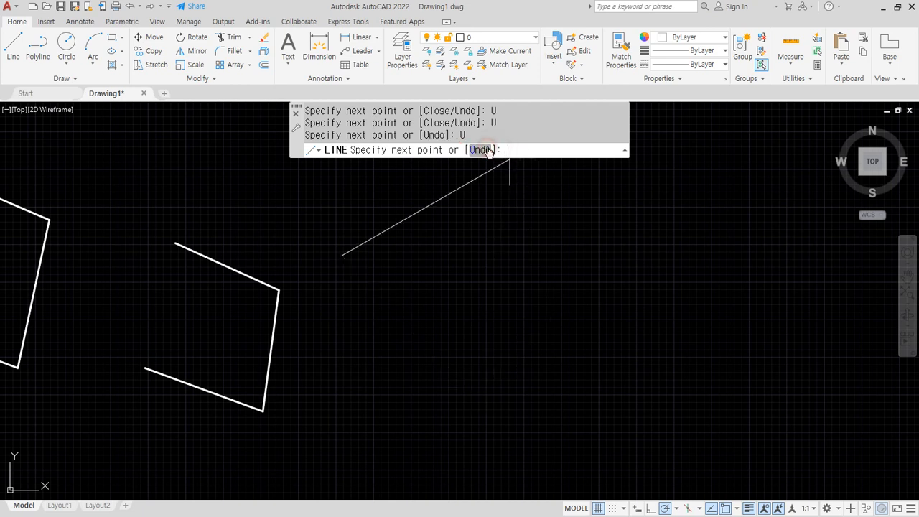
left_click(482, 151)
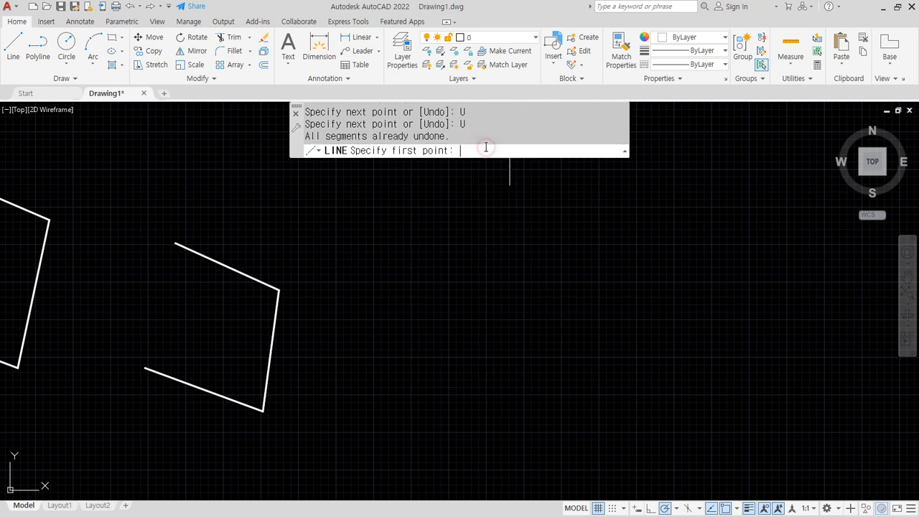
Draw an open chain of five line segments beside the second chain and end the Line command
left_click(373, 270)
left_click(428, 386)
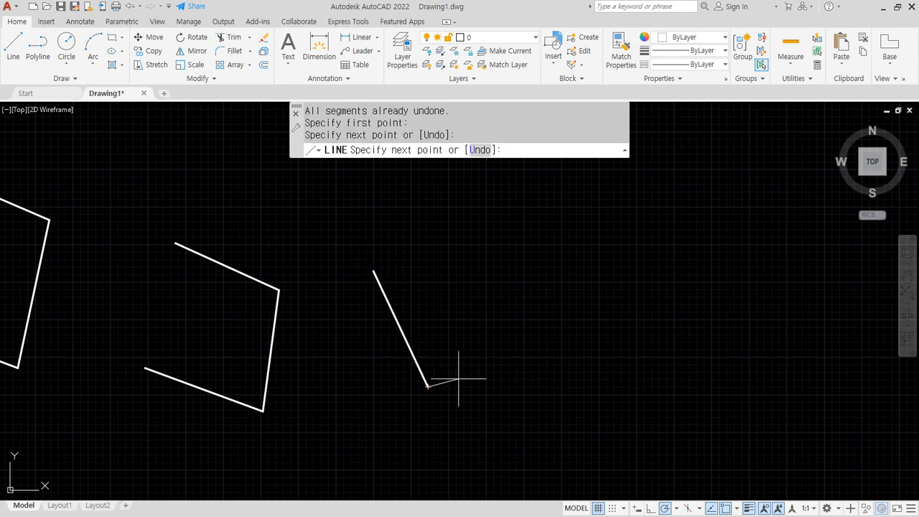
left_click(540, 353)
left_click(512, 292)
left_click(566, 269)
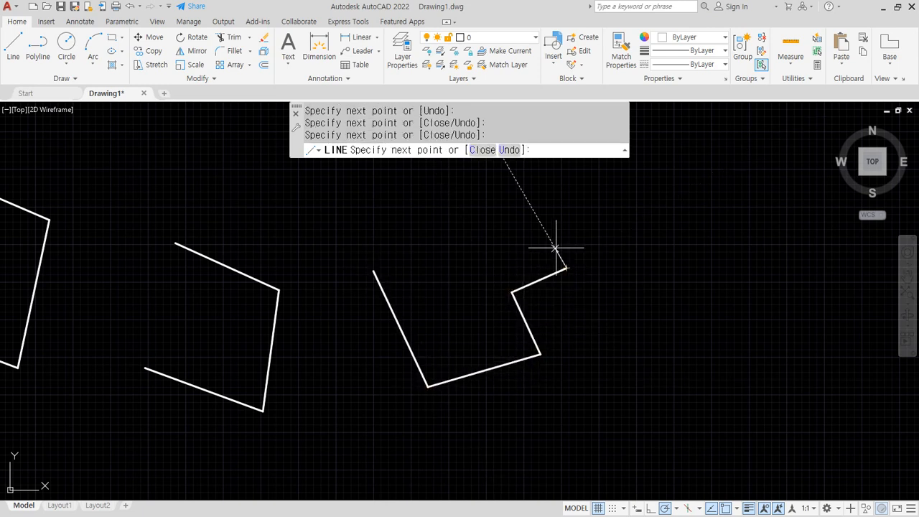
left_click(527, 223)
key("Escape")
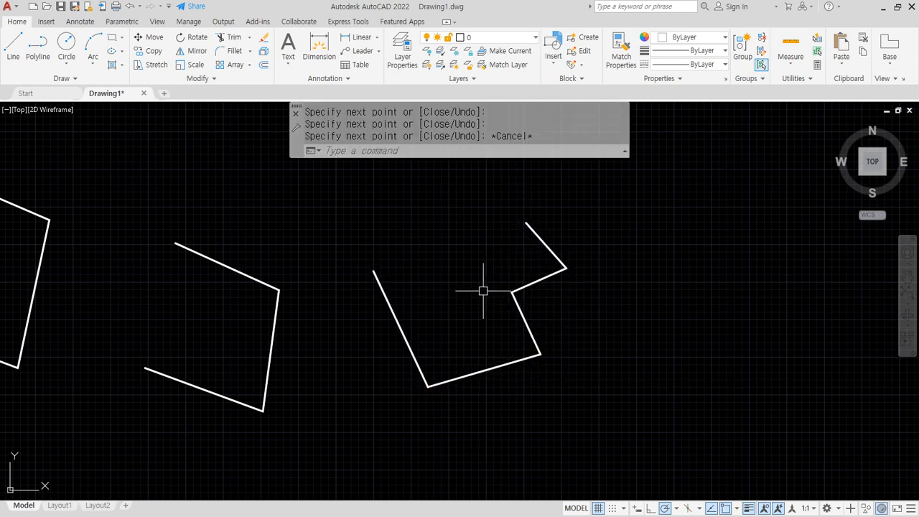
Draw three connected line segments east of the five-segment chain and complete the four-sided shape with the Close option
middle_click_drag(619, 268, 474, 294)
type("l")
key("Return")
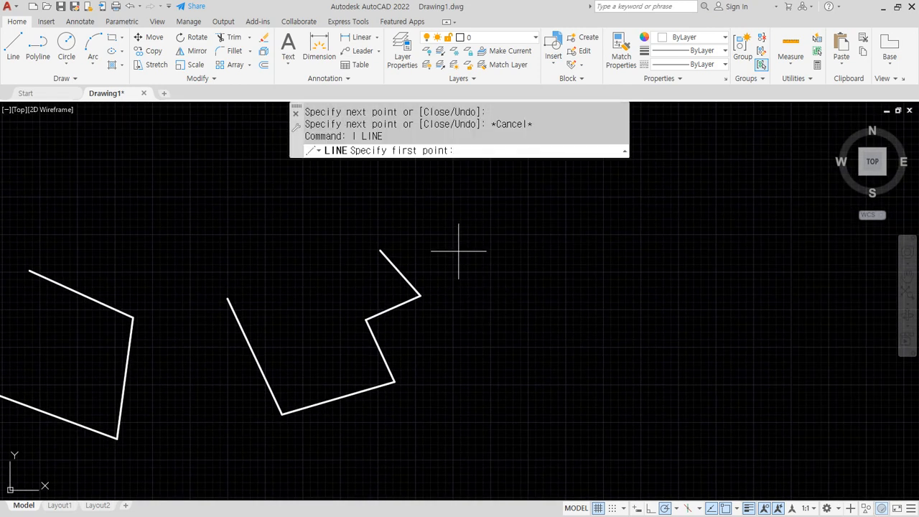
left_click(459, 251)
left_click(504, 412)
left_click(637, 335)
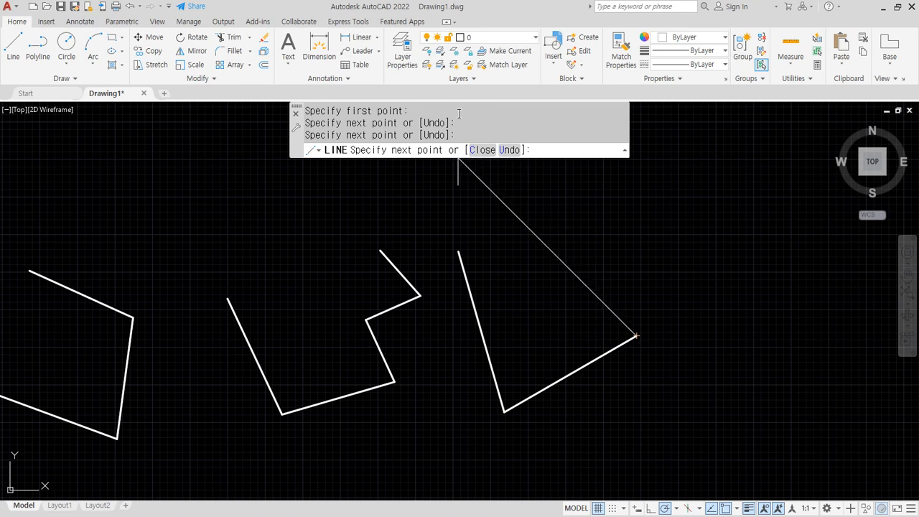
left_click(614, 211)
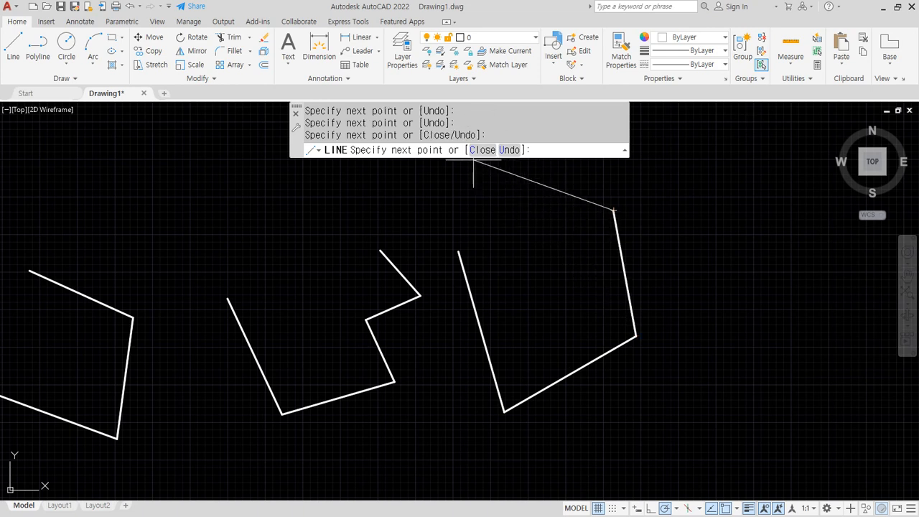
left_click(481, 150)
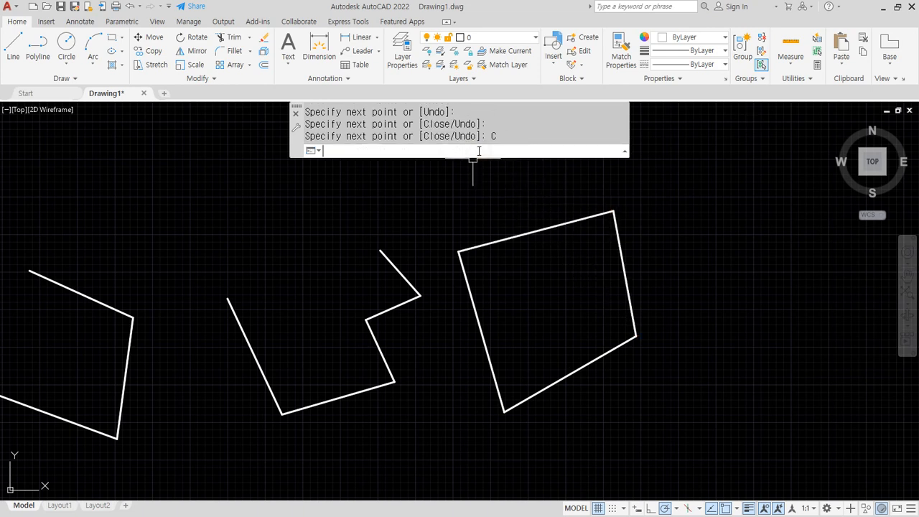
mouse_move(611, 208)
left_mouse_down()
mouse_move(476, 222)
mouse_move(501, 240)
left_mouse_up()
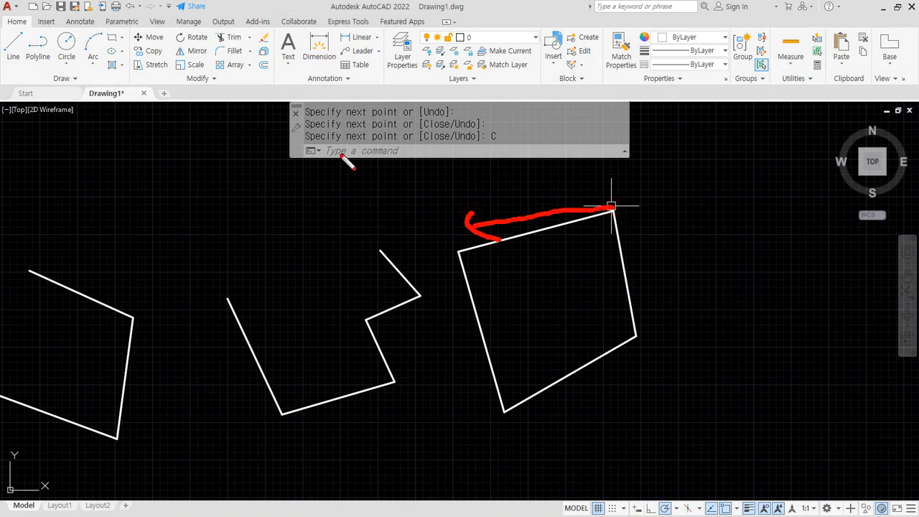
left_click_drag(285, 153, 550, 154)
key("Escape")
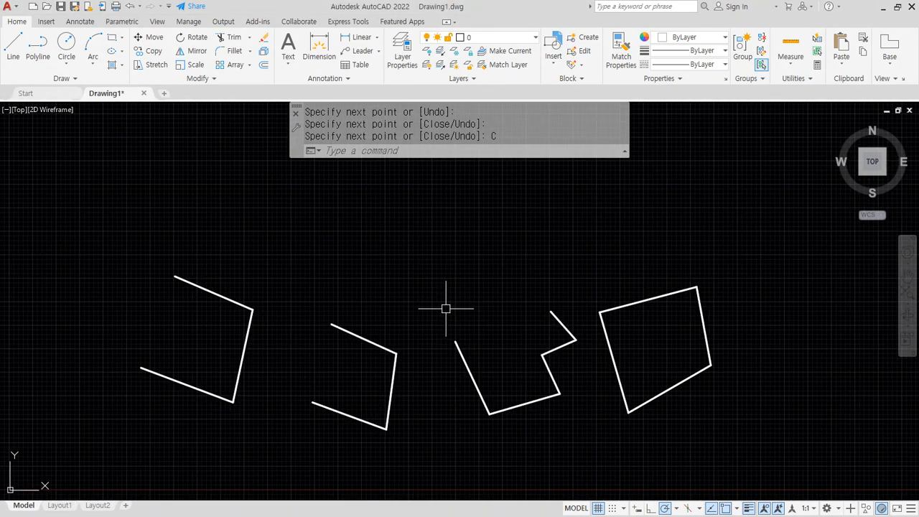
Draw a chain of five line segments above the existing shapes, with a vertical third and a horizontal fourth segment
type("l")
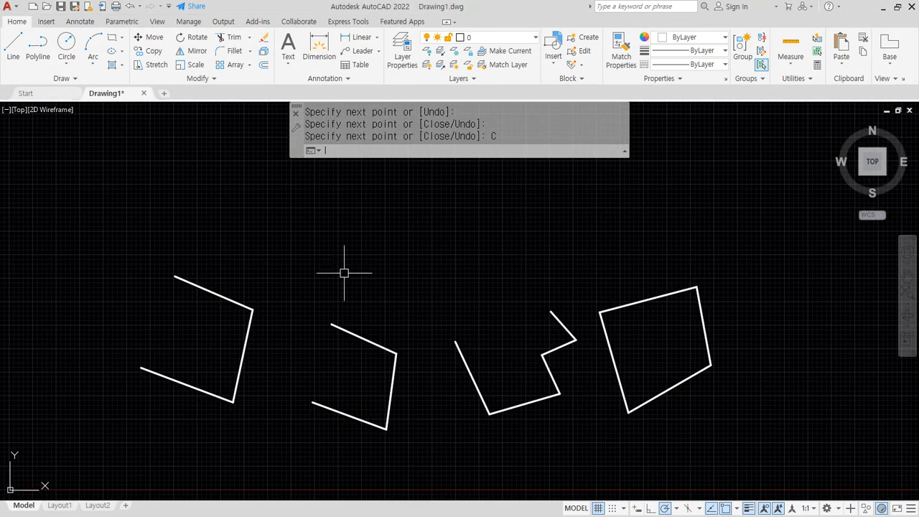
key("Return")
left_click(252, 211)
left_click(342, 292)
left_click(439, 284)
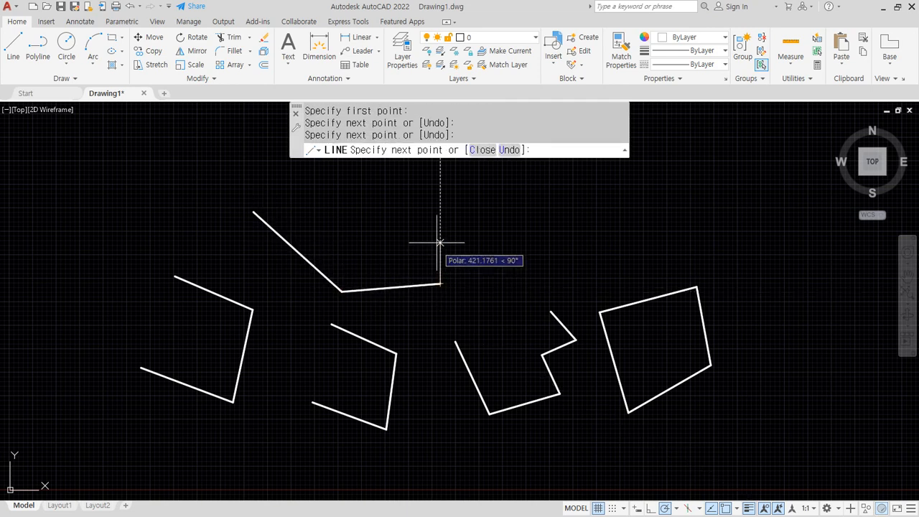
left_click(439, 237)
left_click(522, 237)
left_click(510, 198)
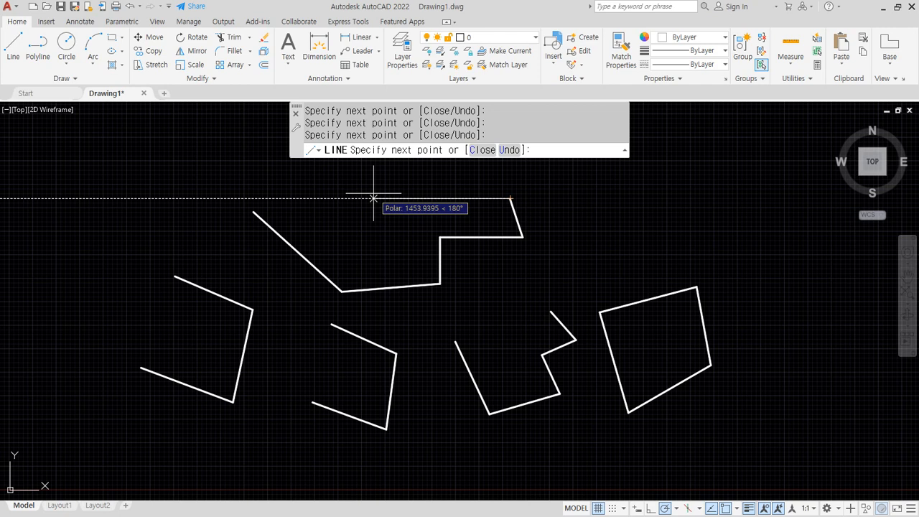
Undo all segments of the chain above the shapes, including its start point, while the Line command stays active
key("ctrl+z")
key("ctrl+z")
key("ctrl+z")
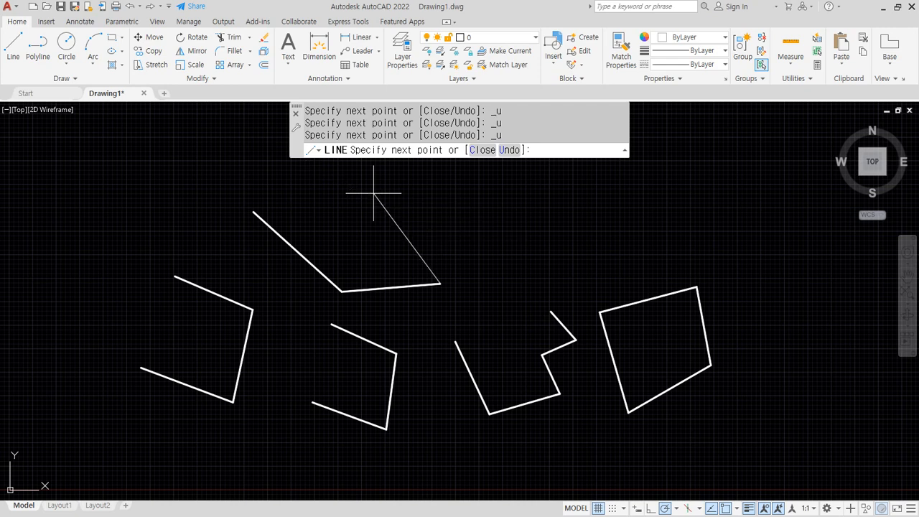
key("ctrl+z")
key("ctrl+z")
key("ctrl+z")
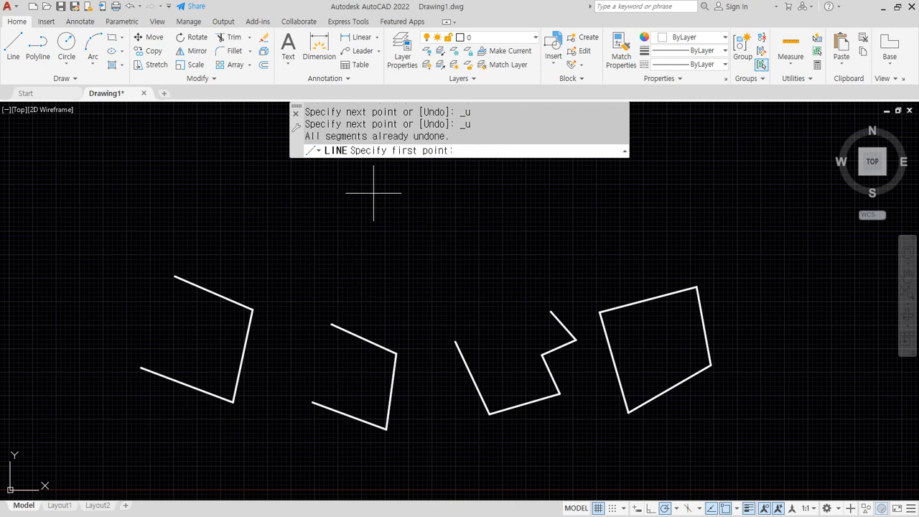
Draw a chain of seven line segments above the existing shapes, stepping up and down in a battlement-like outline after the first sloping segment
left_click(245, 201)
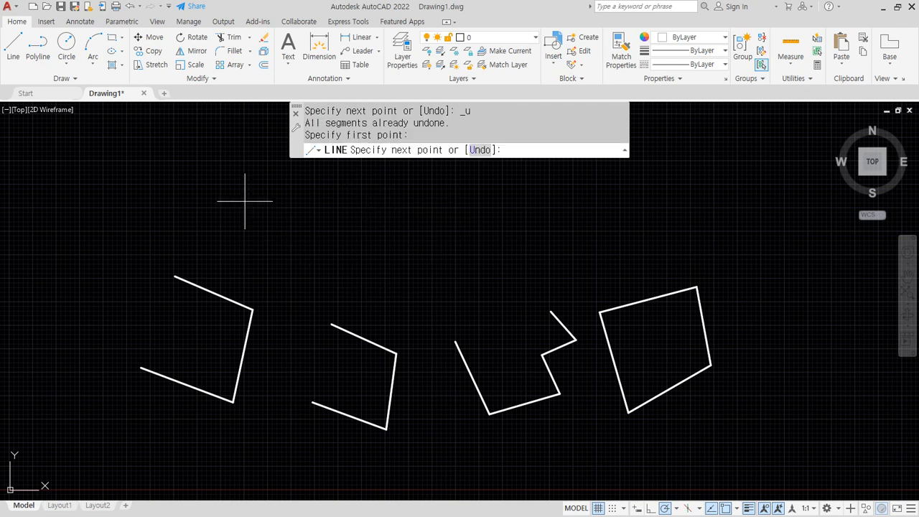
left_click(352, 302)
left_click(434, 302)
left_click(435, 242)
left_click(511, 243)
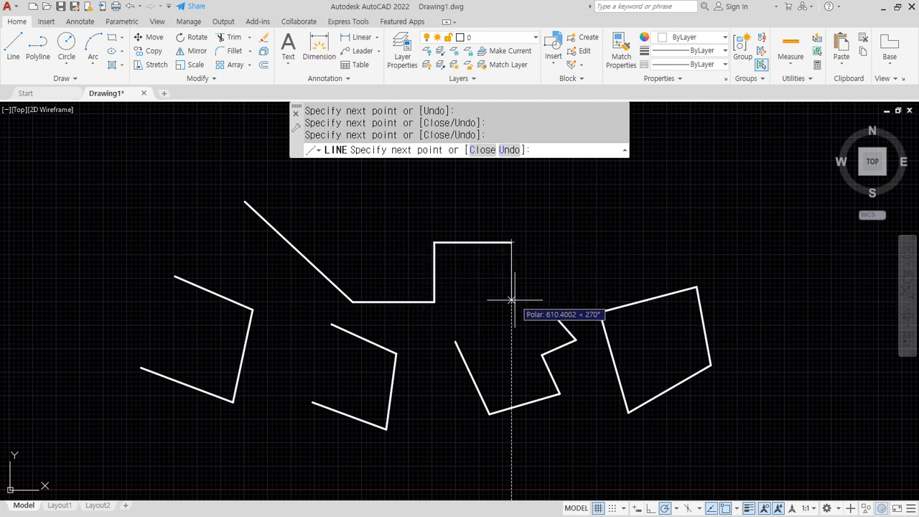
left_click(511, 300)
left_click(595, 294)
left_click(588, 192)
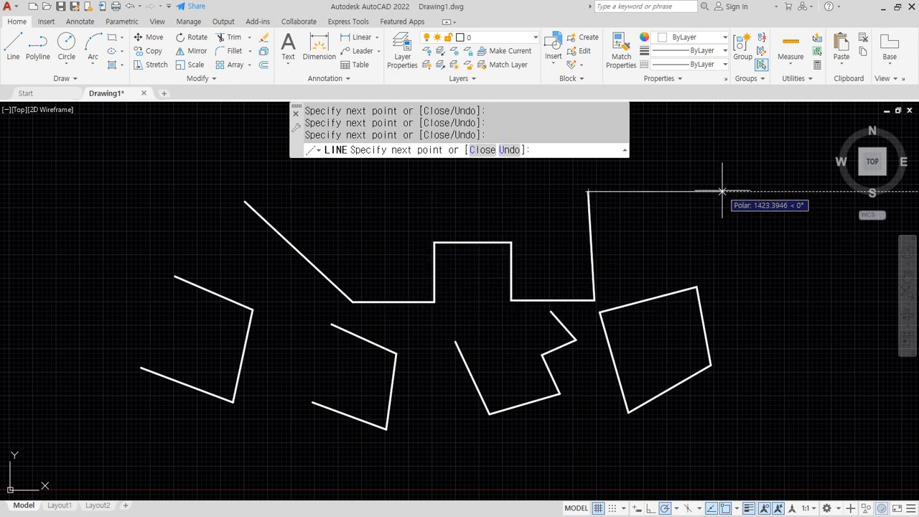
Undo the stepped chain's segments one by one back to its start point within the Line command
key("ctrl+z")
key("ctrl+z")
key("ctrl+z")
key("ctrl+z")
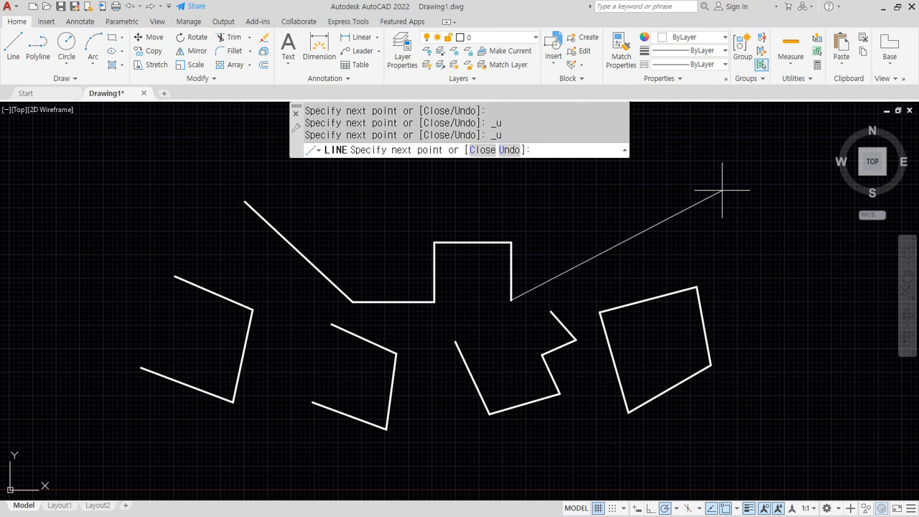
key("ctrl+z")
key("ctrl+z")
key("ctrl+z")
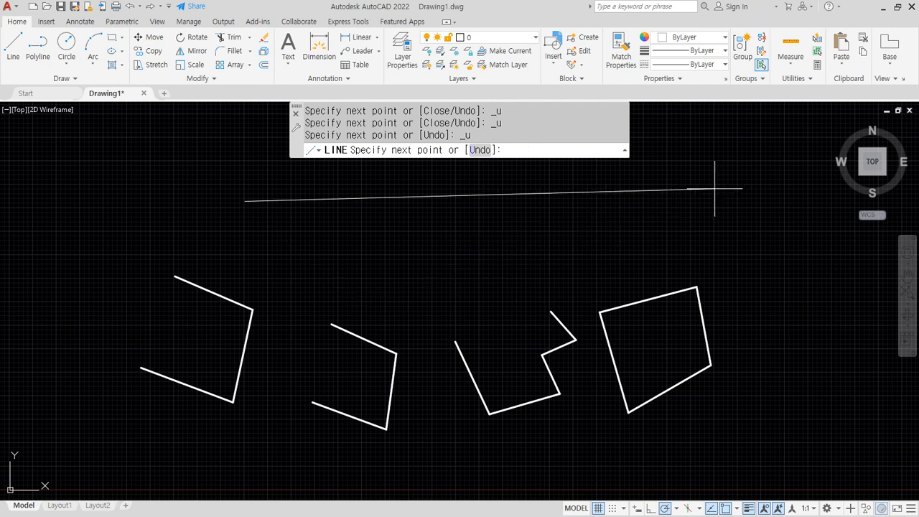
Leave the Line command and try to redo the undone segments, then cancel the repeated redo
key("ctrl+y")
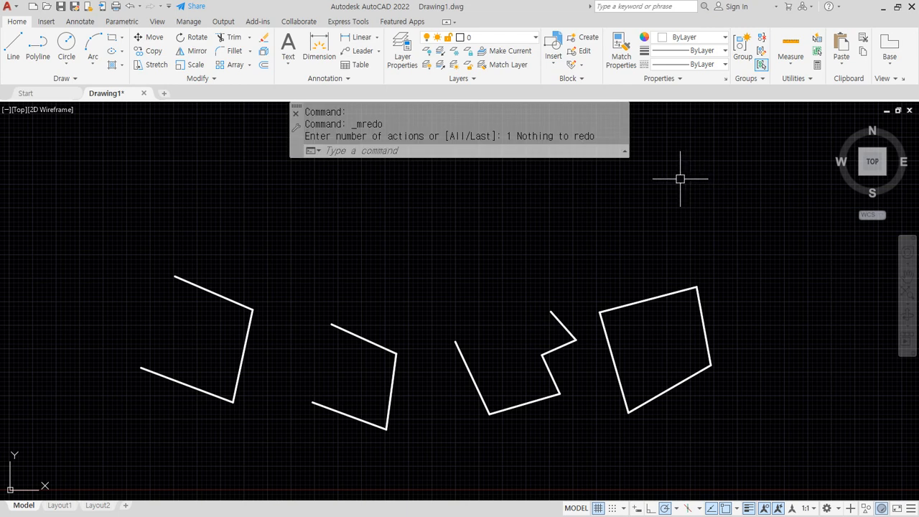
left_click(262, 213)
key("Escape")
key("Return")
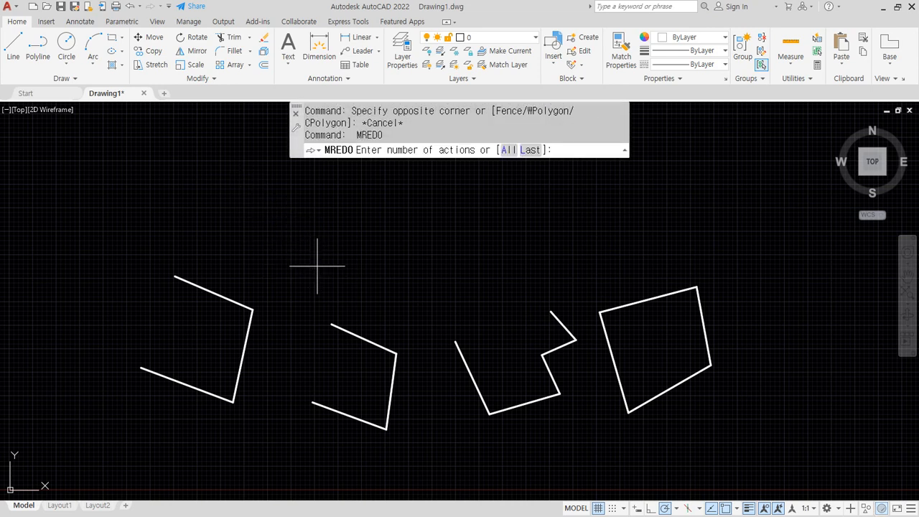
key("Escape")
Start a new line chain above the shapes with three segments: sloping down, nearly horizontal, and steeply rising
type("l")
key("Return")
left_click(264, 187)
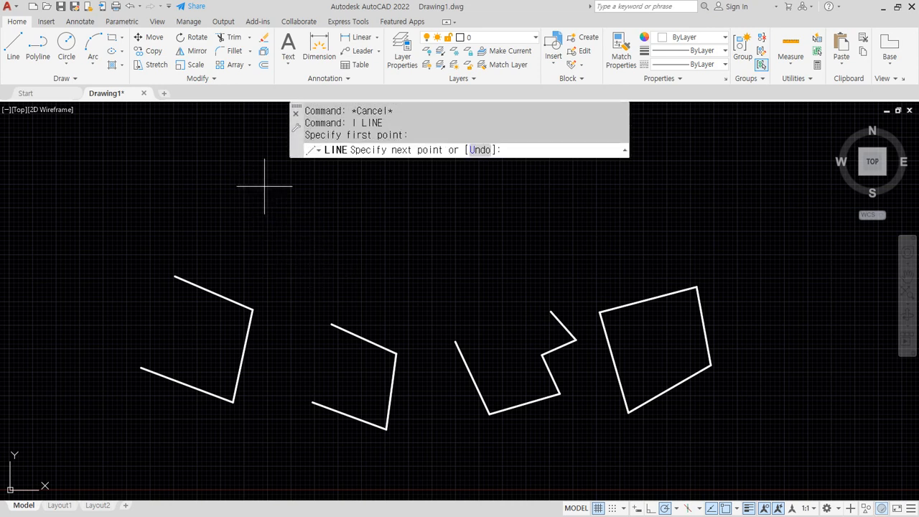
left_click(355, 286)
left_click(477, 274)
left_click(494, 216)
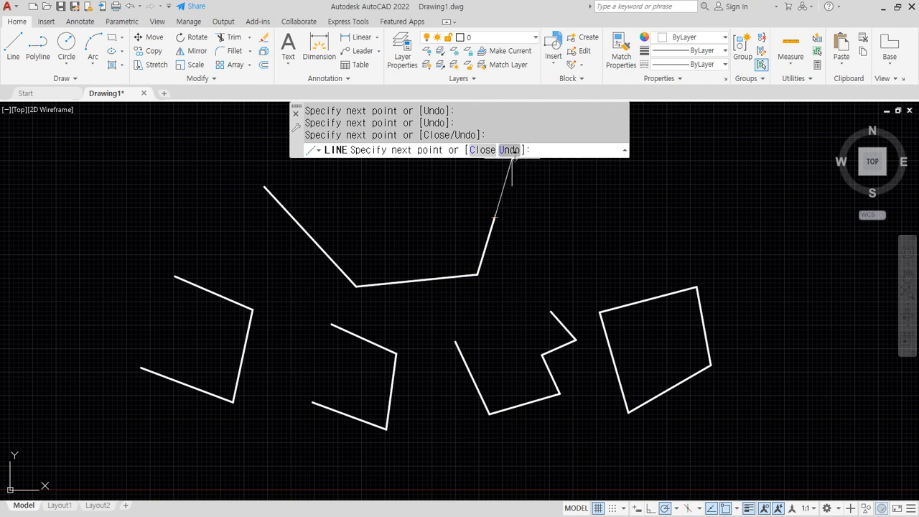
Undo the three new segments back to the chain's start point while keeping the Line command active
key("ctrl+2")
left_click_drag(503, 165, 527, 155)
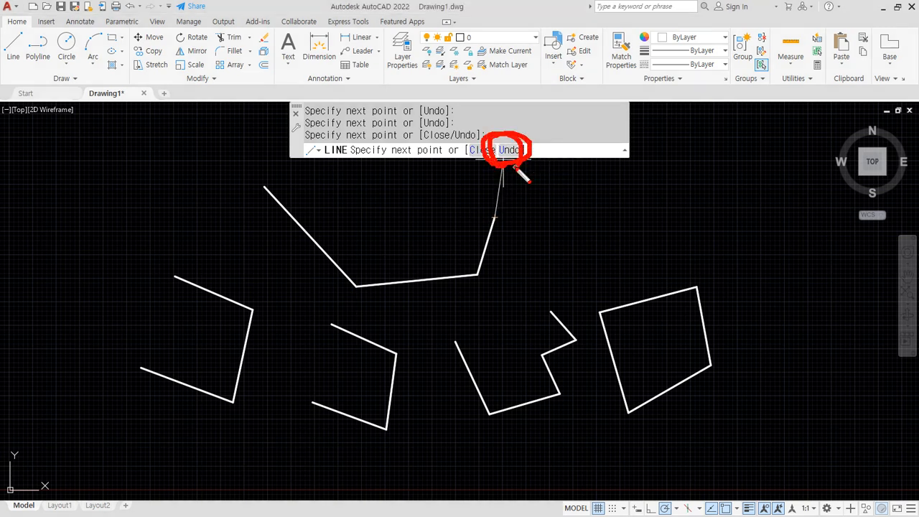
key("Escape")
key("ctrl+z")
key("ctrl+z")
key("ctrl+z")
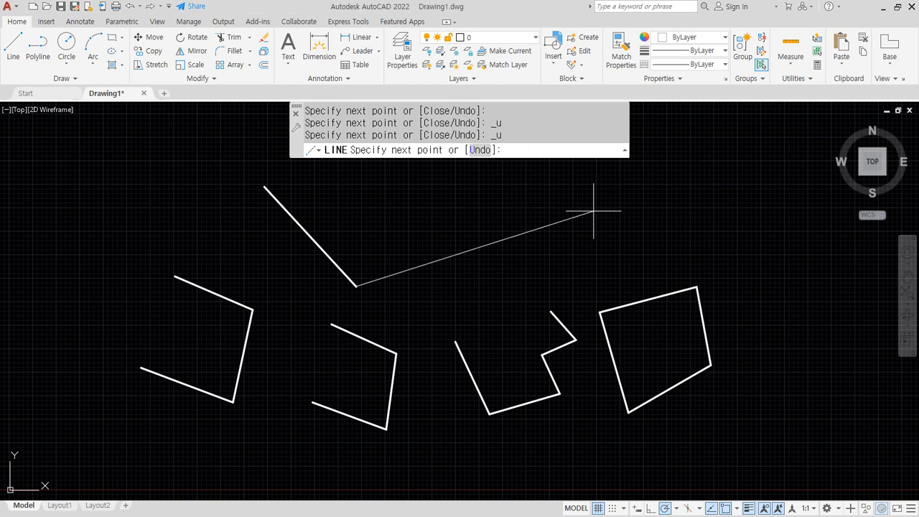
Draw two segments forming a wide V from the remaining start point and end the Line command
left_click(451, 293)
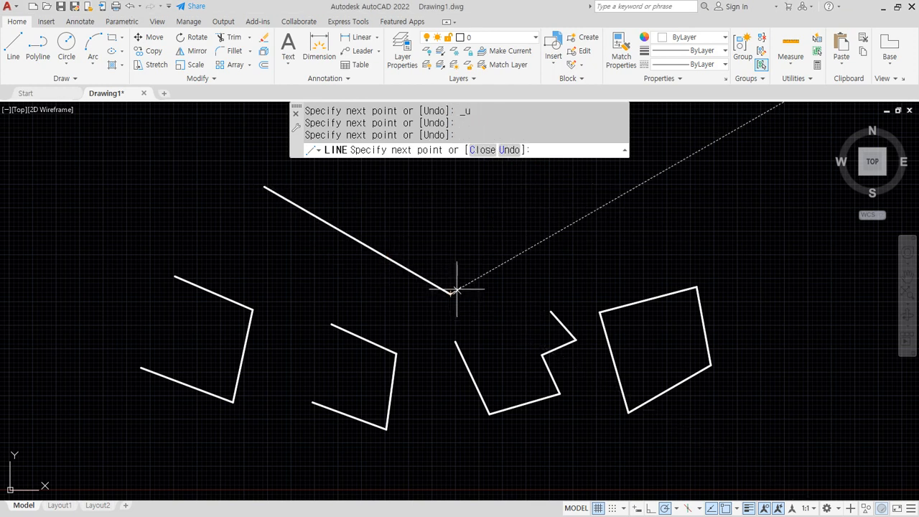
left_click(549, 227)
key("Return")
key("ctrl+2")
left_click_drag(318, 167, 445, 167)
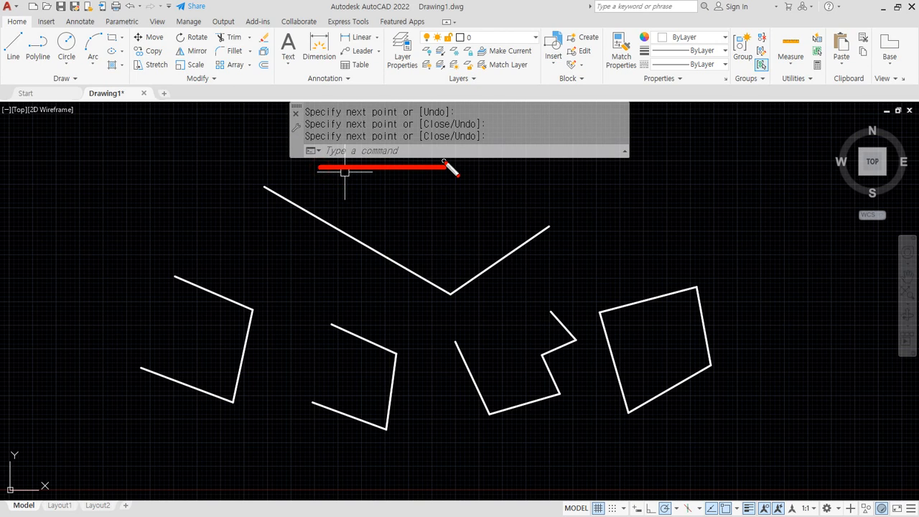
key("Escape")
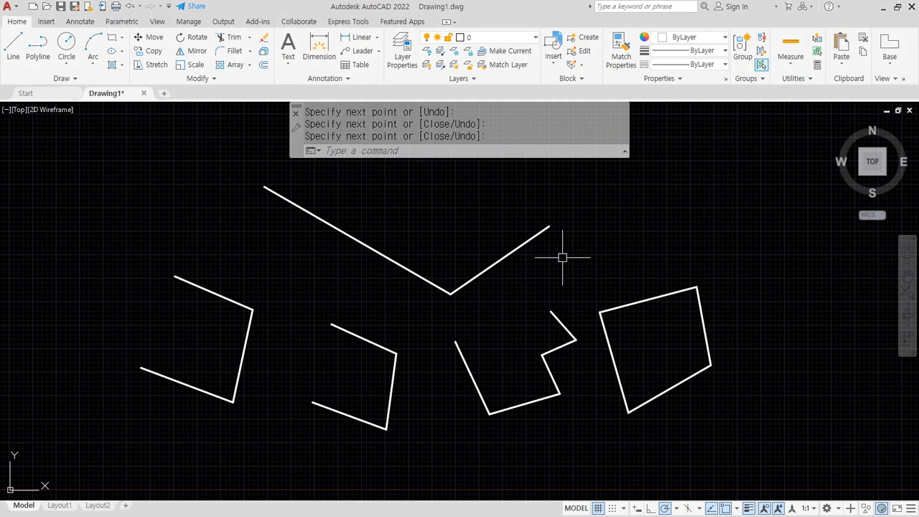
Undo the V-shaped chain, the closed four-sided shape and the five-segment chain by repeating the U command
type("u")
key("Return")
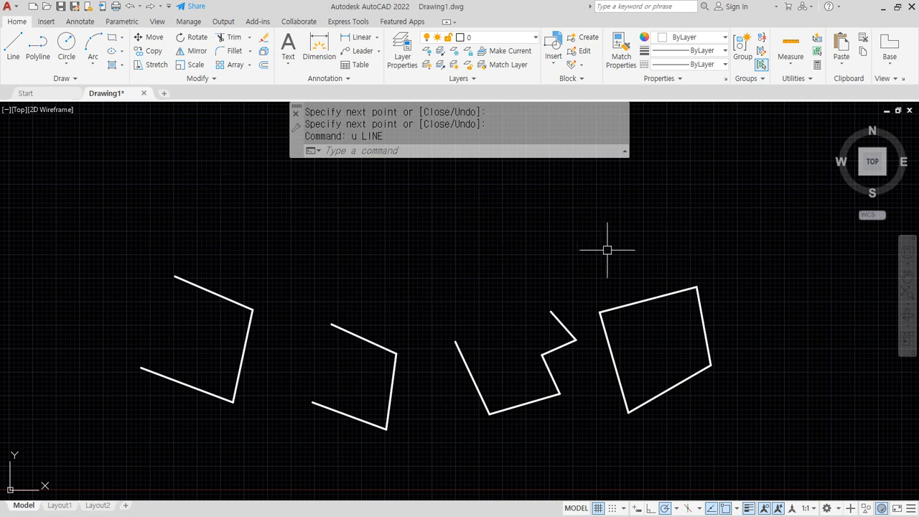
key("Return")
key("Return")
key("Return")
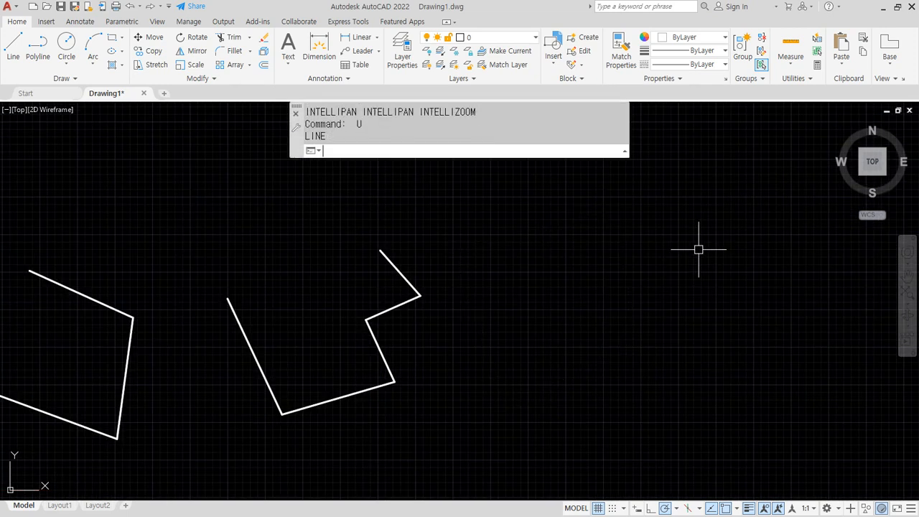
key("Return")
key("Return")
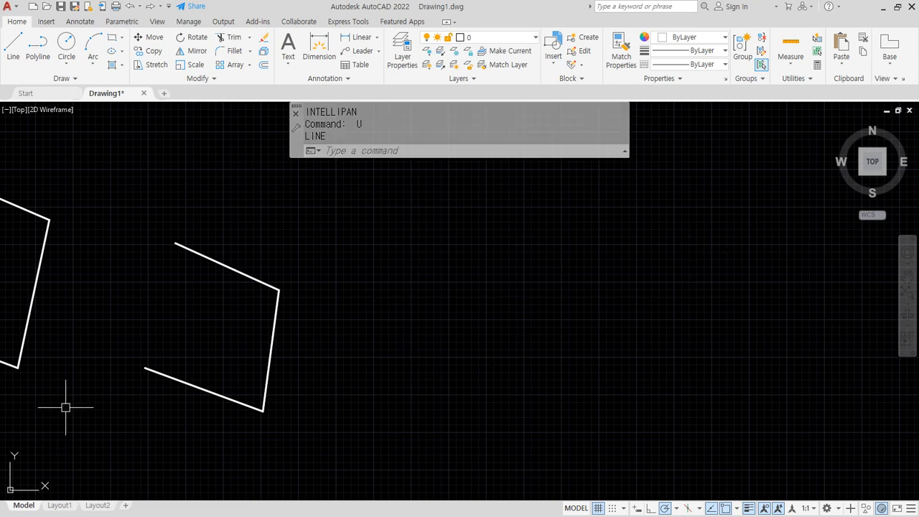
Switch to the Notepad notes and add the line "명령 - point (Z)" below the Pan note, leaving a blank line between
key("alt+Tab")
left_click_drag(321, 209, 385, 54)
left_click(504, 264)
key("Return")
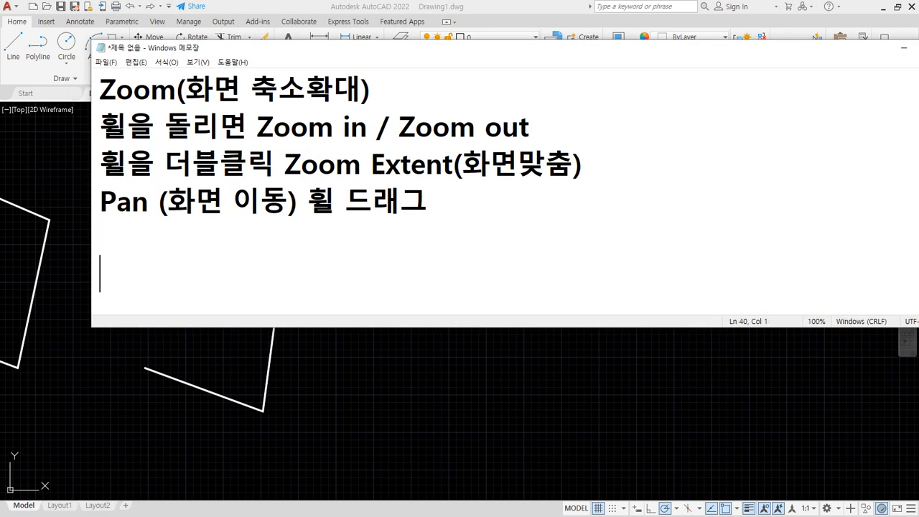
type("며ㅇ령")
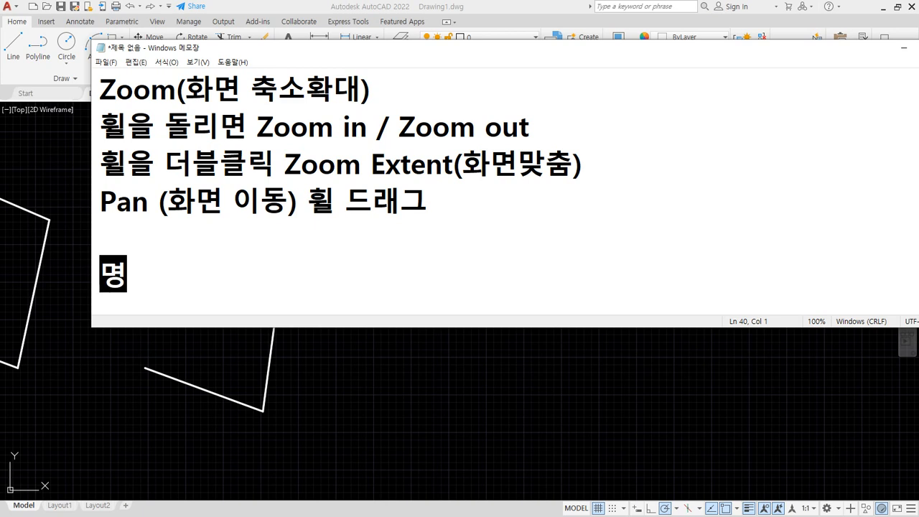
key("Return")
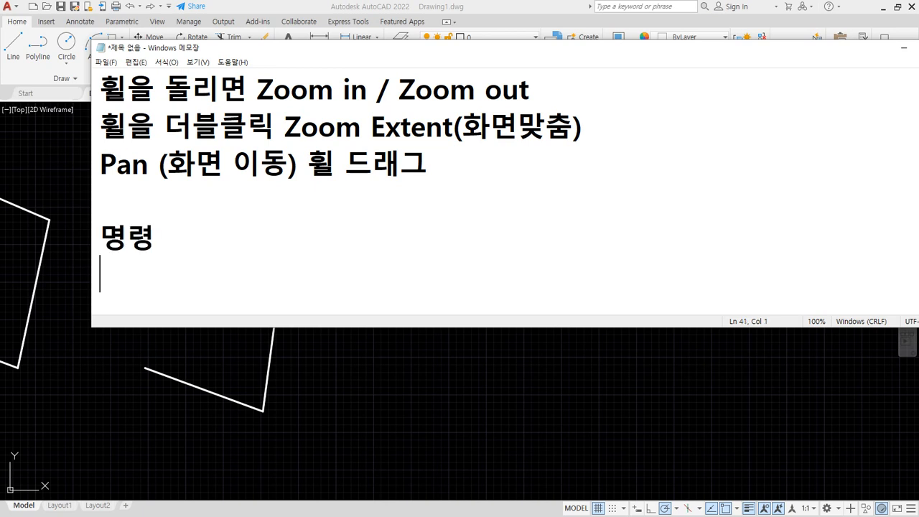
key("BackSpace")
type("- ")
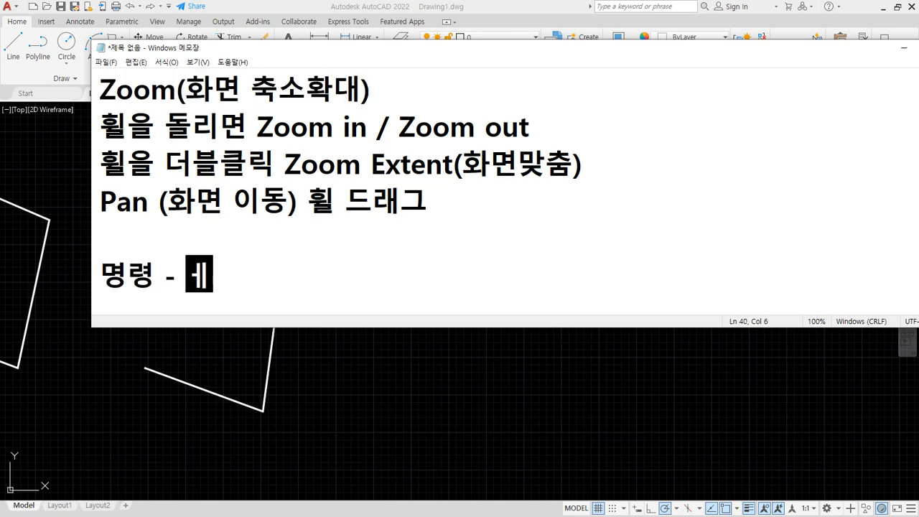
type("point")
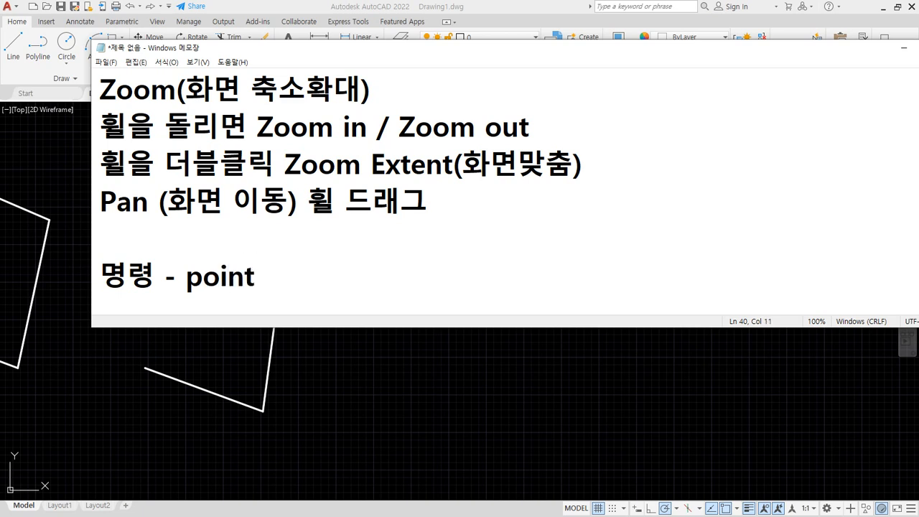
type(" (Z)")
key("Return")
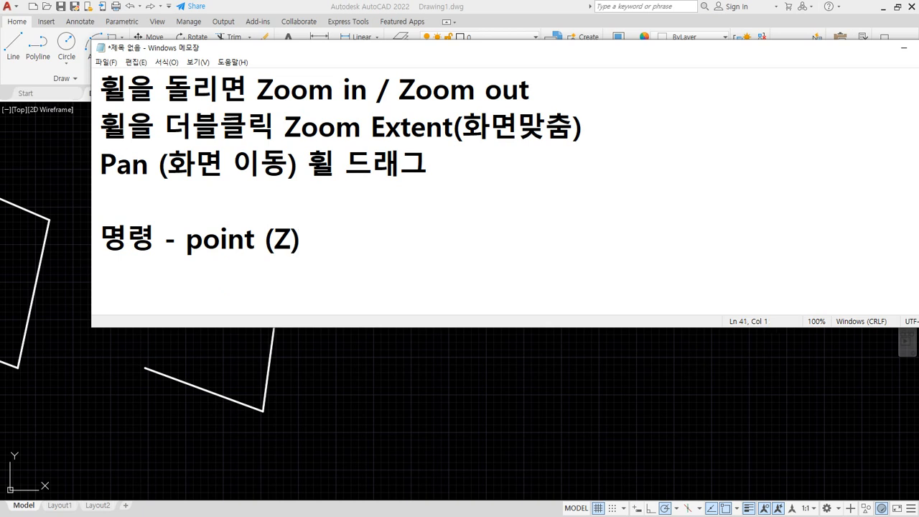
Add the line '명령 Z' to the notes below '명령 - point (Z)'
type("명령 ")
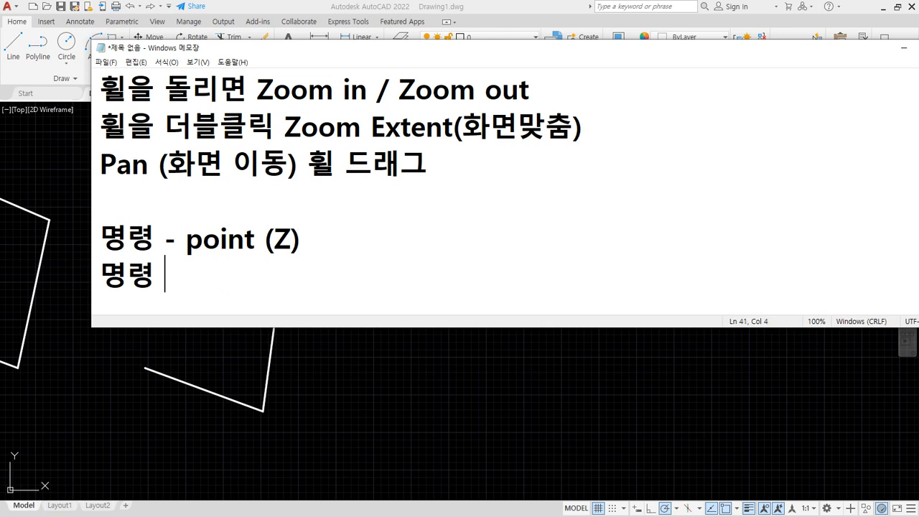
type("Z")
Switch to AutoCAD and draw five connected freehand segments with the Line command, to the right of the two open shapes
left_click(337, 6)
type("l")
key("Return")
left_click(354, 266)
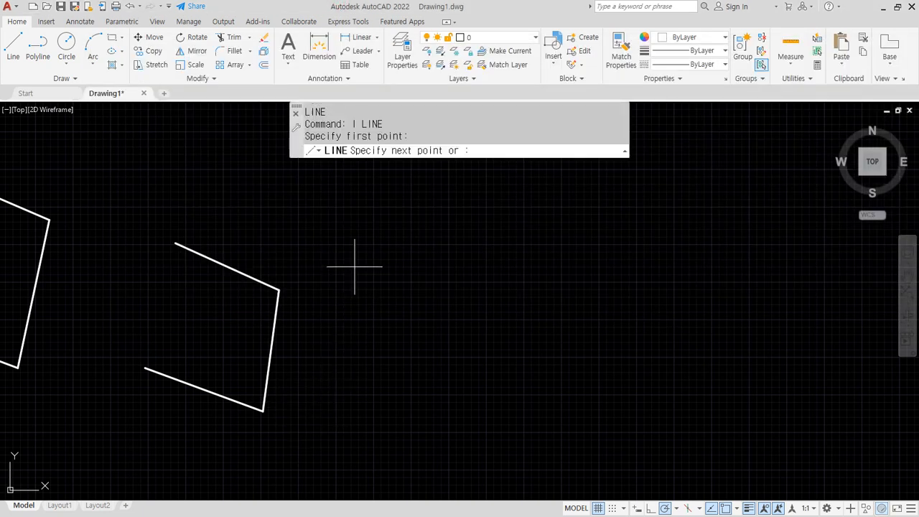
left_click(339, 417)
left_click(459, 417)
left_click(449, 330)
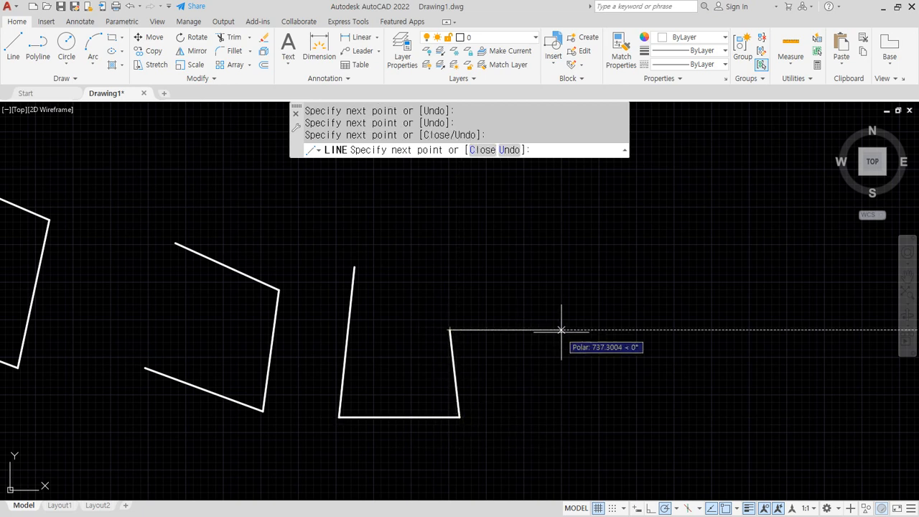
left_click(561, 330)
left_click(530, 256)
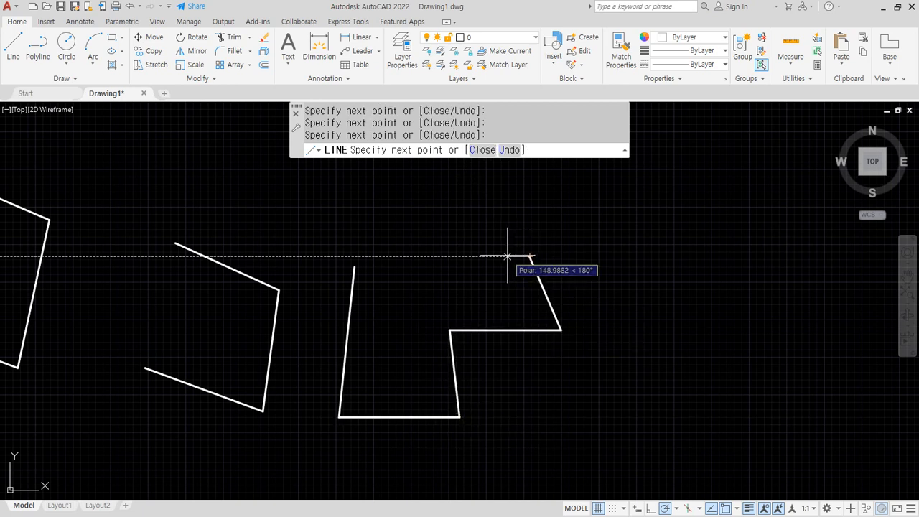
Undo the last three segments within the Line command and end the line after its horizontal base segment
key("ctrl+z")
key("ctrl+z")
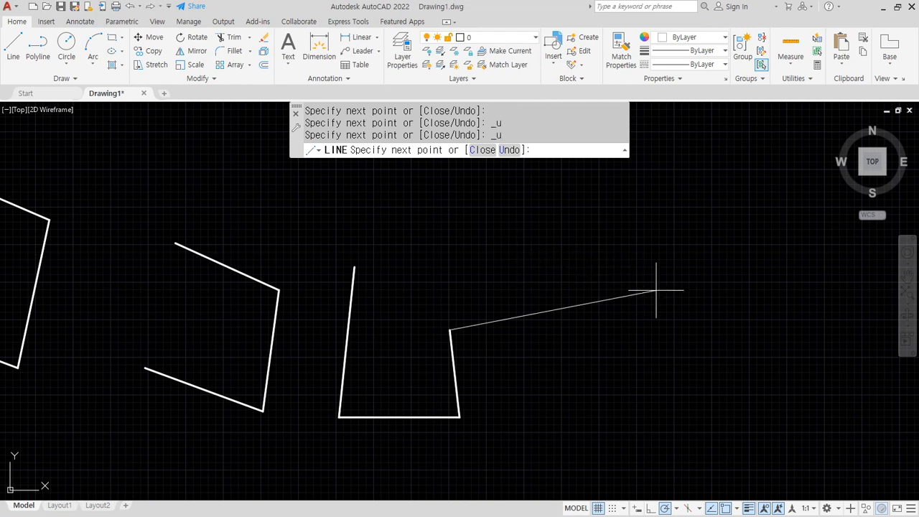
key("ctrl+z")
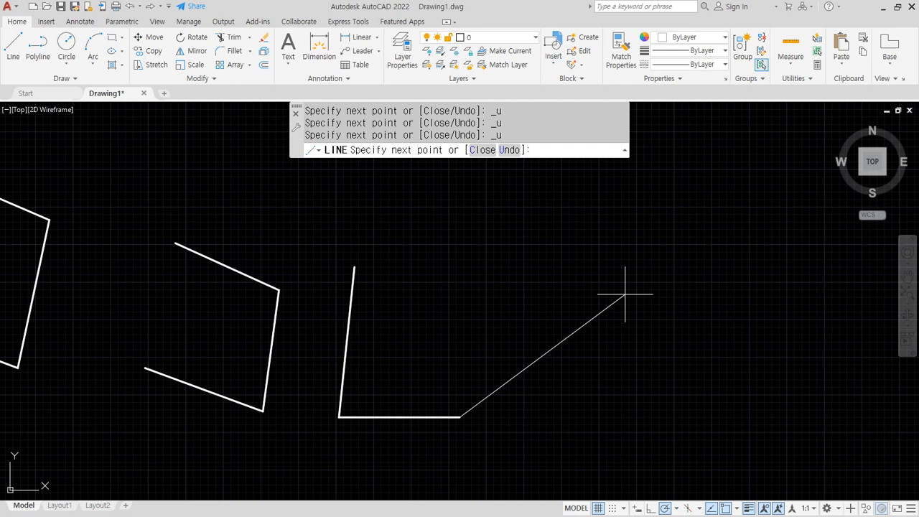
key("Return")
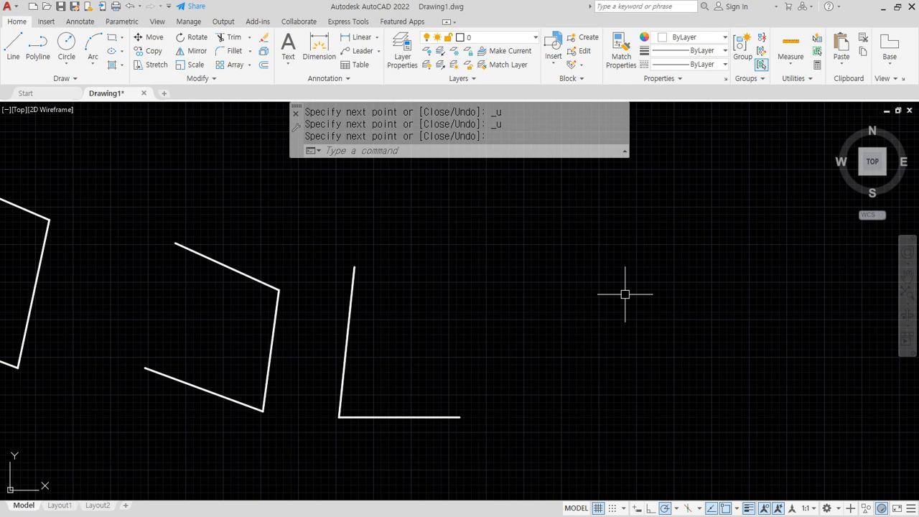
Undo the newly drawn lines and the view changes before them, and redo everything that was undone
key("ctrl+z")
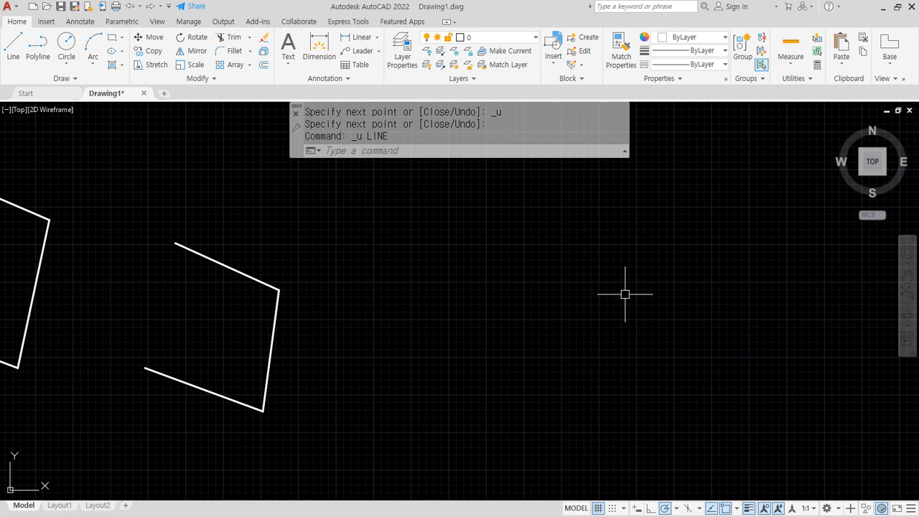
key("ctrl+z")
key("ctrl+z")
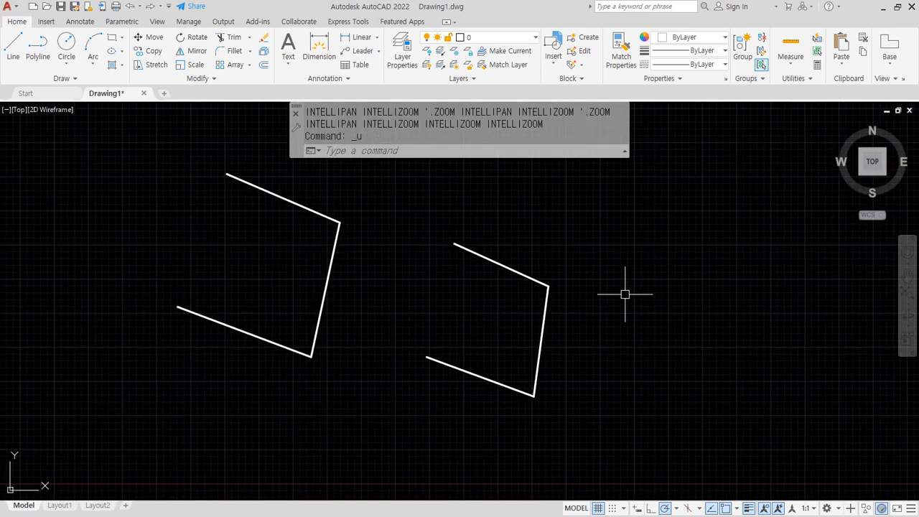
key("ctrl+z")
key("ctrl+y")
key("ctrl+y")
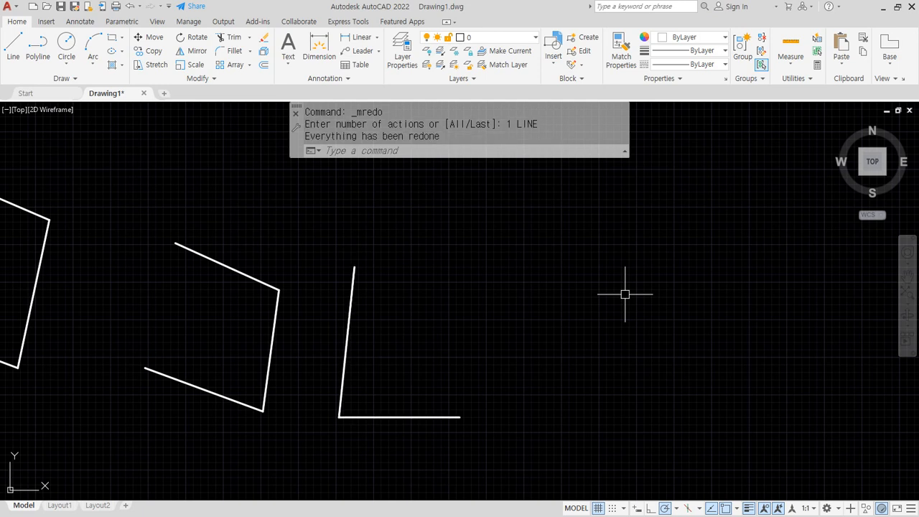
key("ctrl+y")
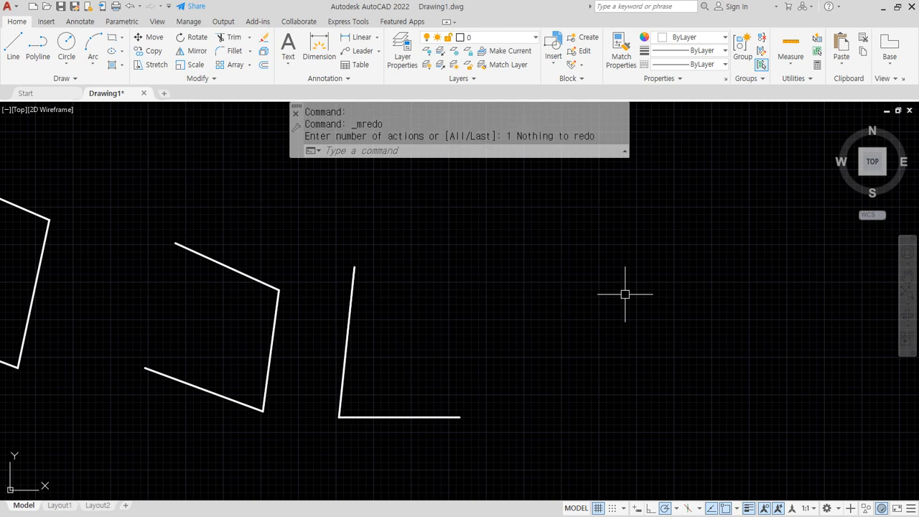
left_click_drag(388, 166, 354, 143)
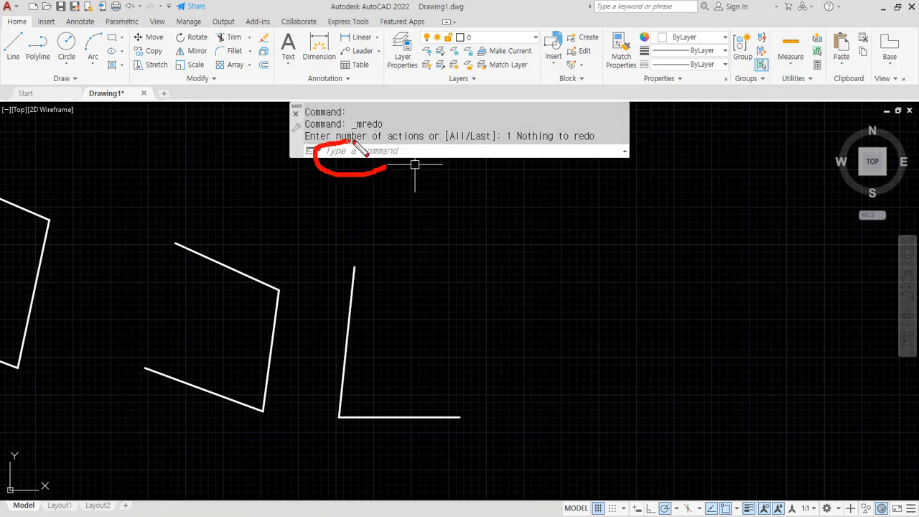
left_click_drag(330, 175, 425, 160)
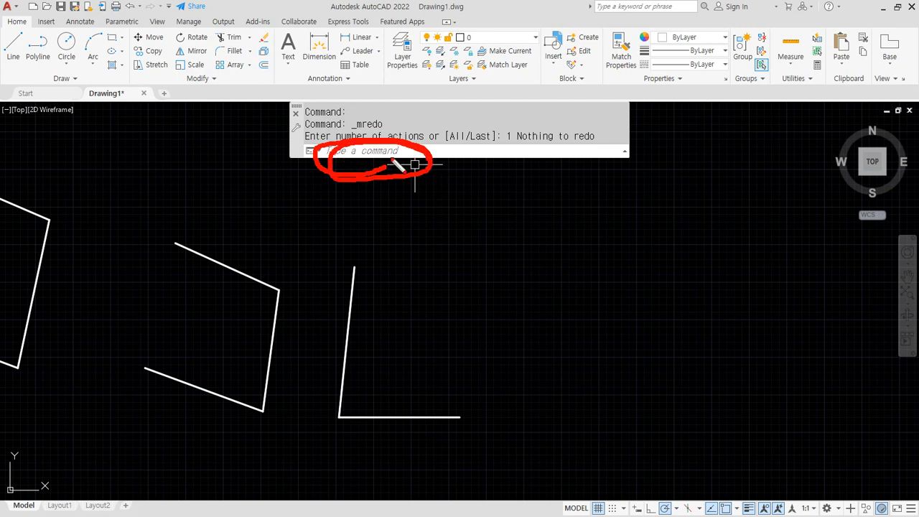
mouse_move(371, 179)
left_mouse_down()
mouse_move(324, 147)
mouse_move(342, 177)
mouse_move(408, 179)
mouse_move(359, 181)
mouse_move(359, 248)
mouse_move(347, 248)
mouse_move(407, 237)
left_mouse_up()
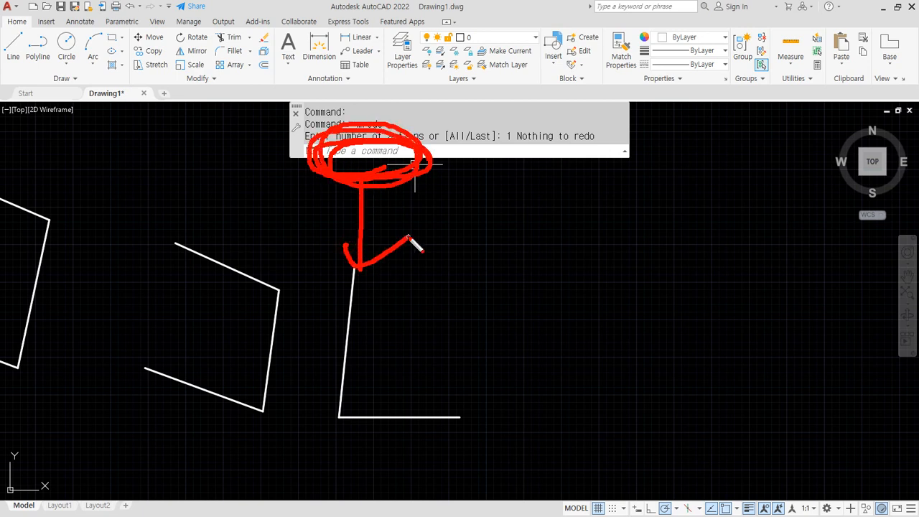
key("Escape")
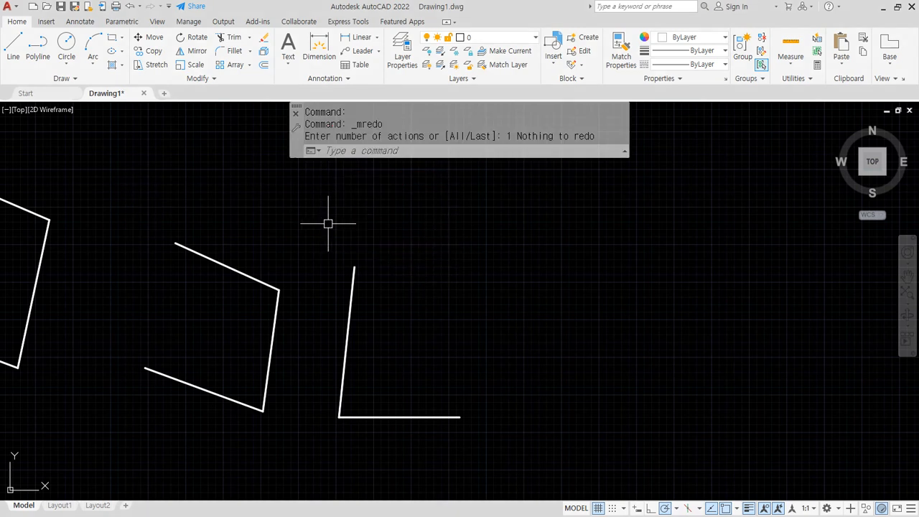
Erase the three lines of the leftmost open shape with the Erase command
middle_click_drag(328, 222, 592, 208)
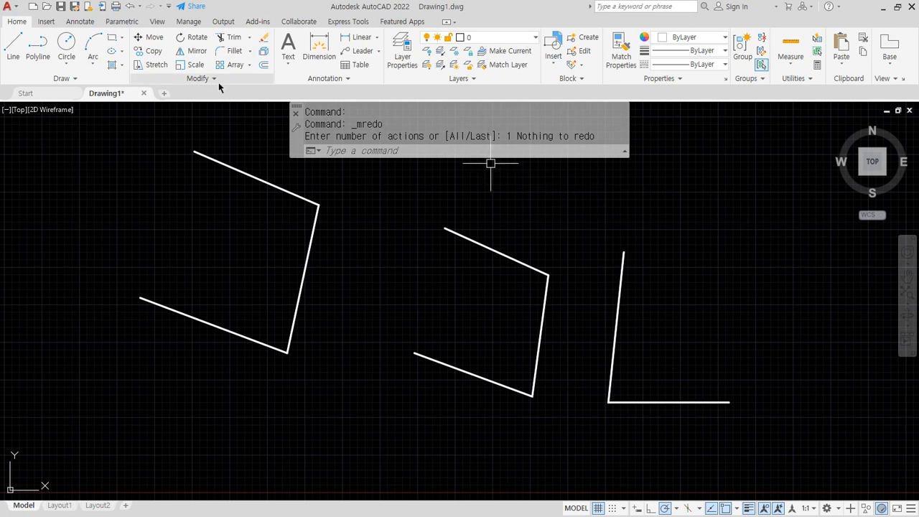
key("alt")
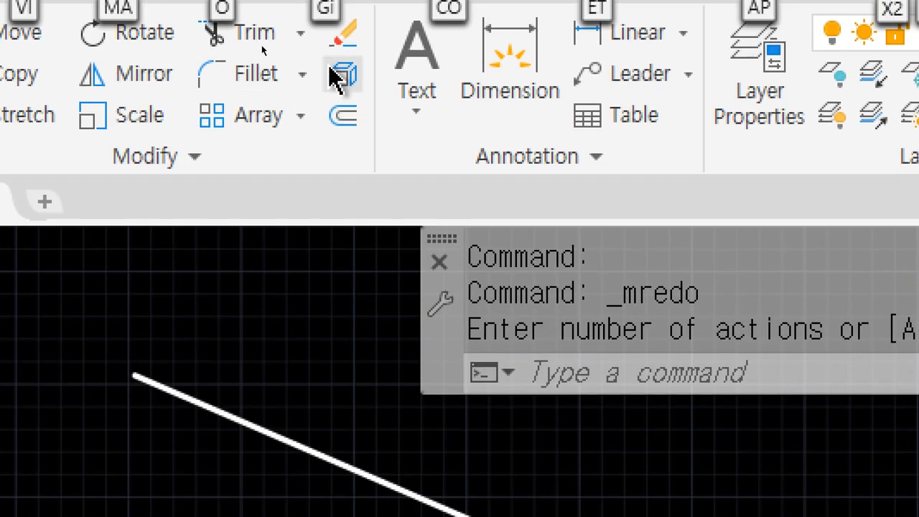
key("alt")
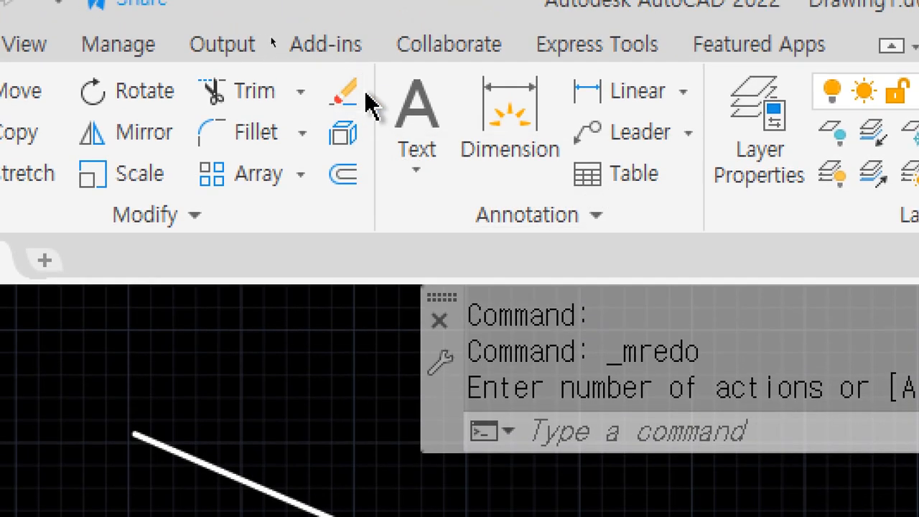
left_click(342, 98)
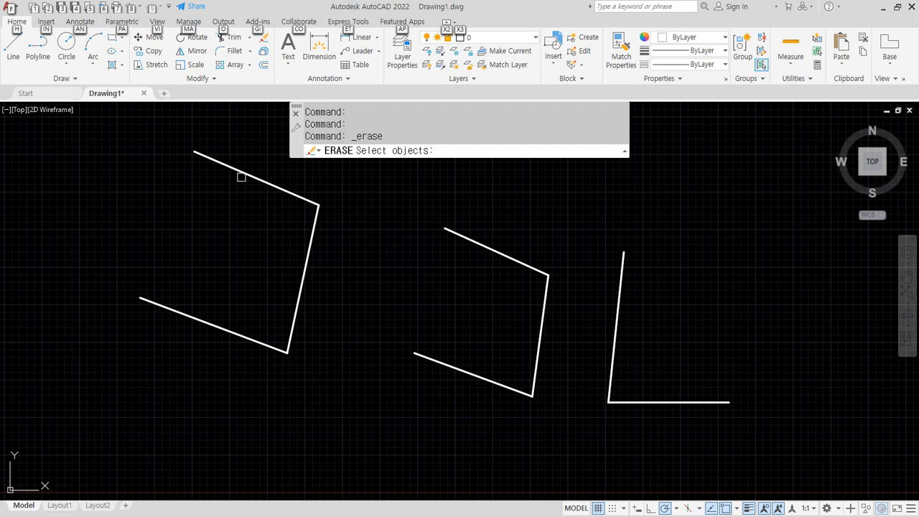
left_click(242, 176)
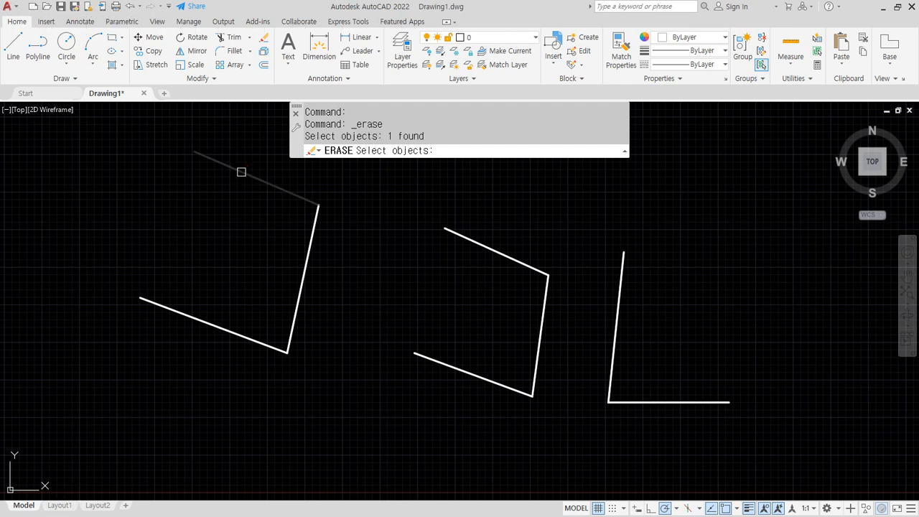
left_click(309, 232)
left_click(205, 320)
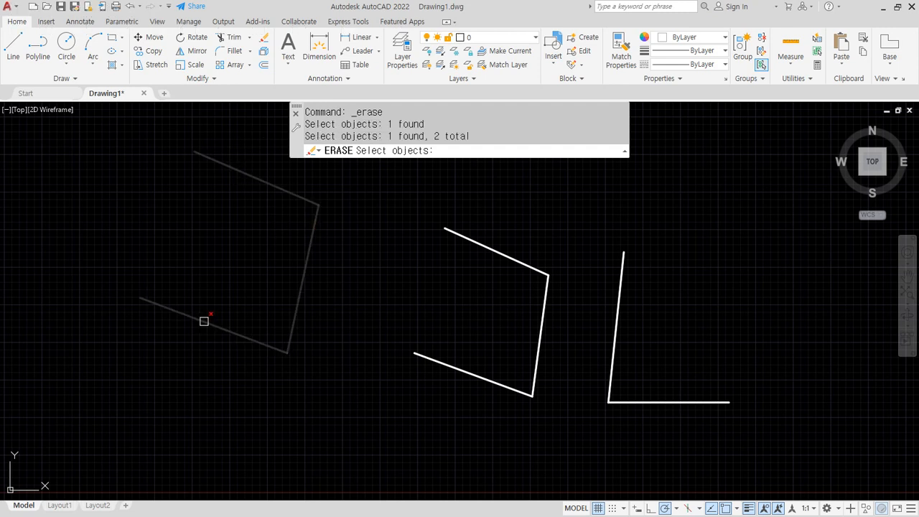
key("Return")
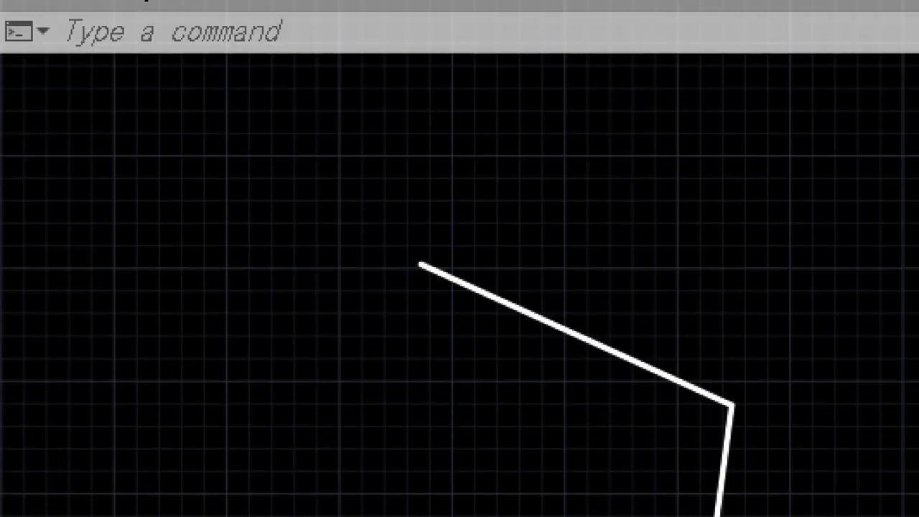
Select the upper line of the remaining three-line shape and add the line 'Grip 손잡이' to the Notepad notes
left_click(606, 61)
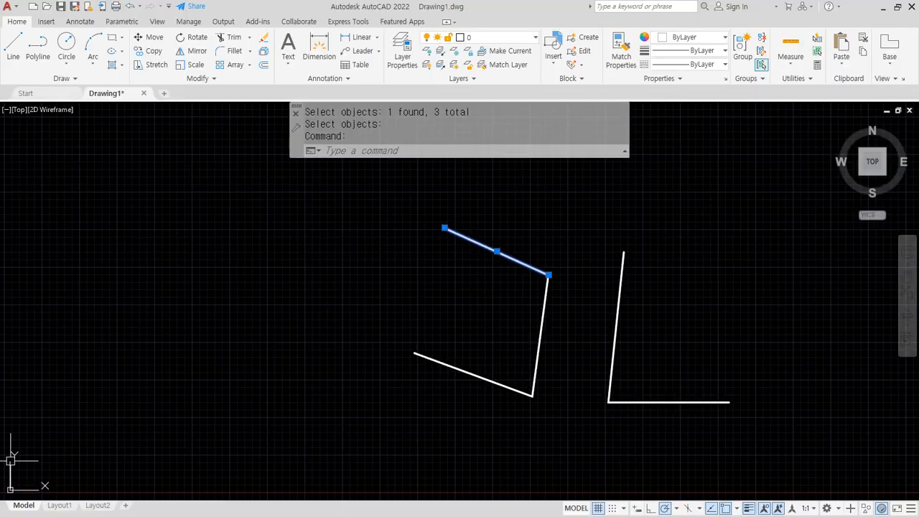
key("alt+Tab")
key("Return")
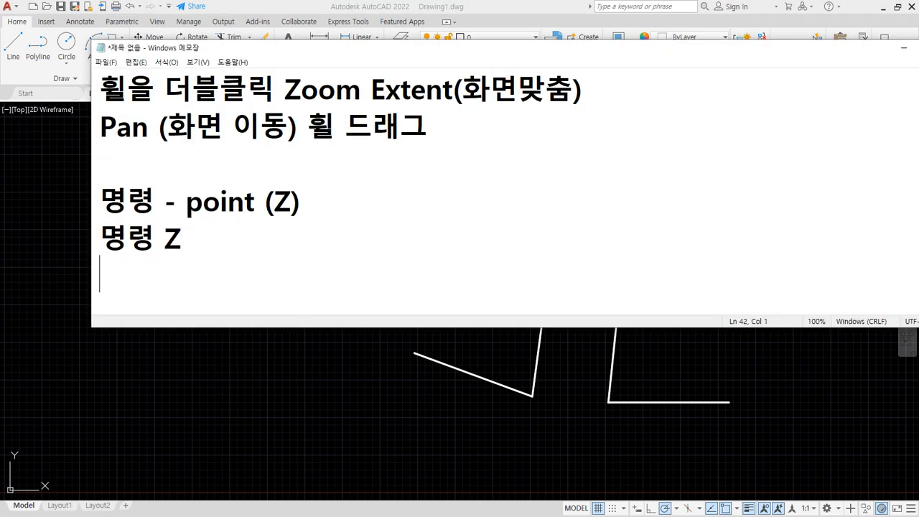
type("Grip")
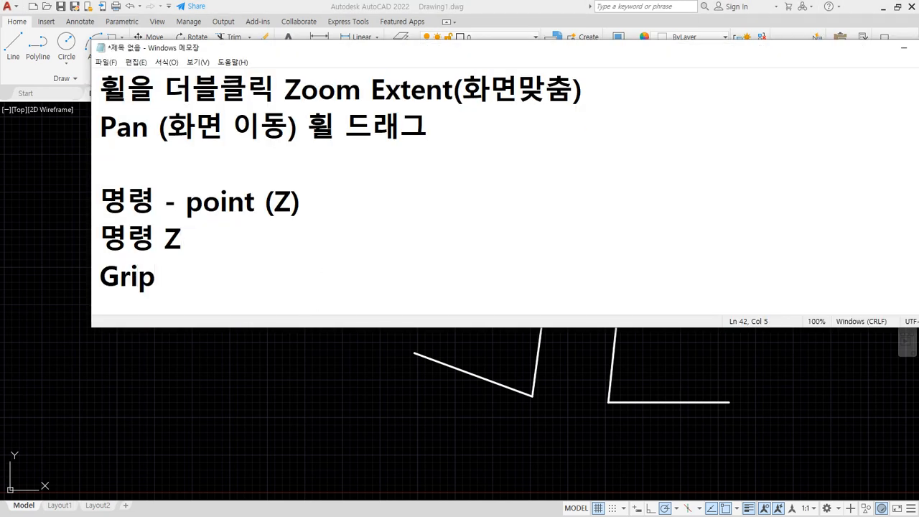
type(" 손")
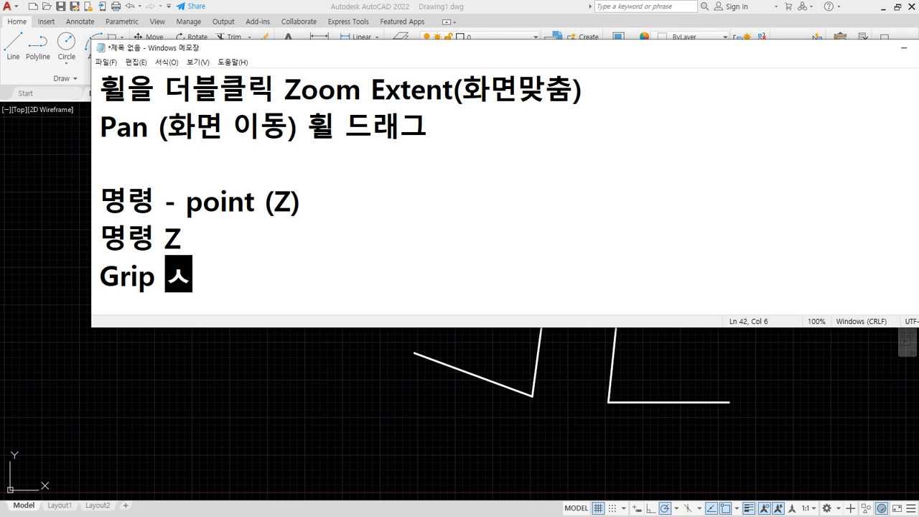
type("잡이")
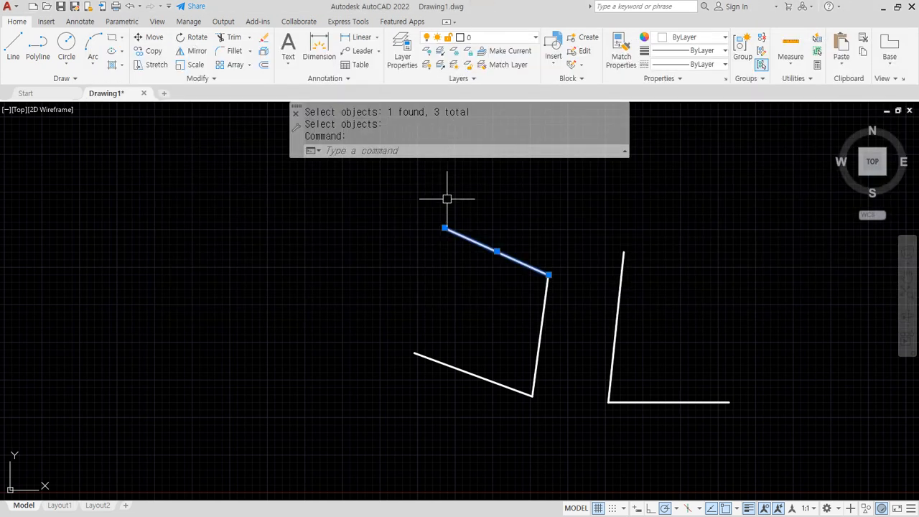
Delete the selected upper line of the three-line shape in the AutoCAD drawing
scroll(462, 216, "up", 4)
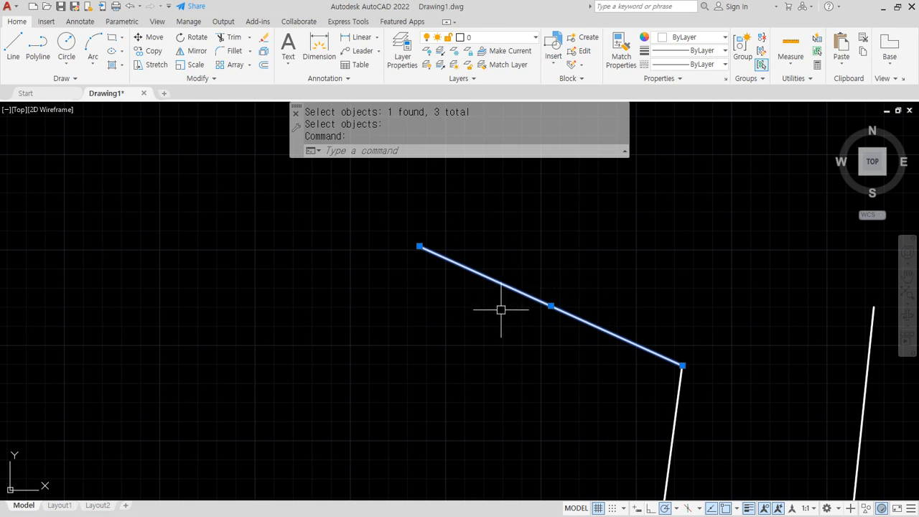
scroll(554, 313, "up", 2)
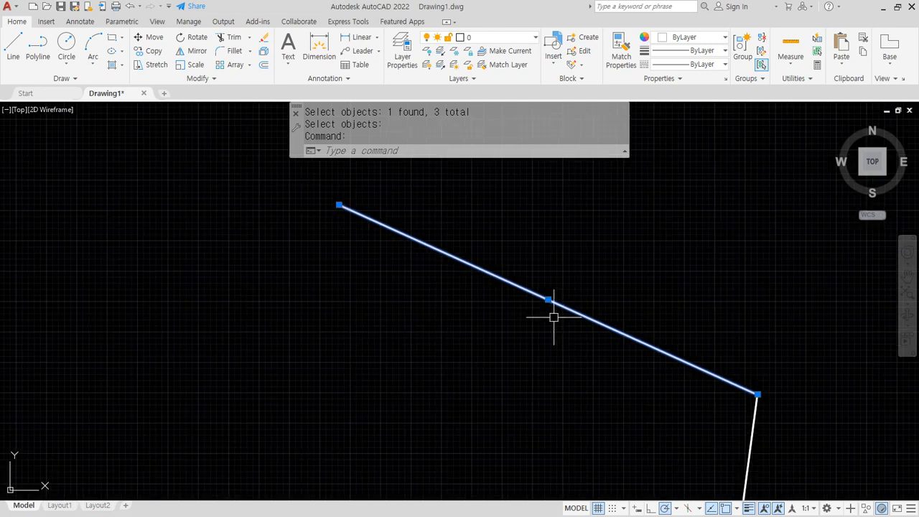
middle_click_drag(553, 314, 478, 311)
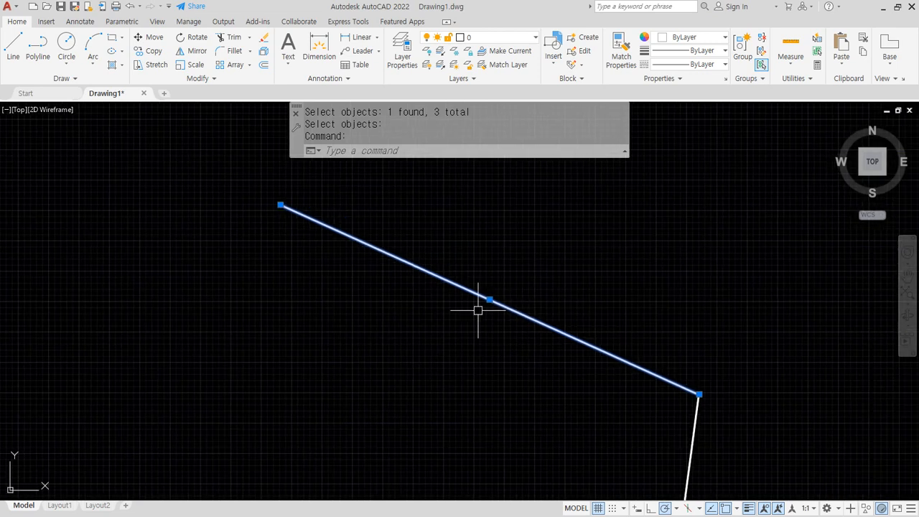
key("Delete")
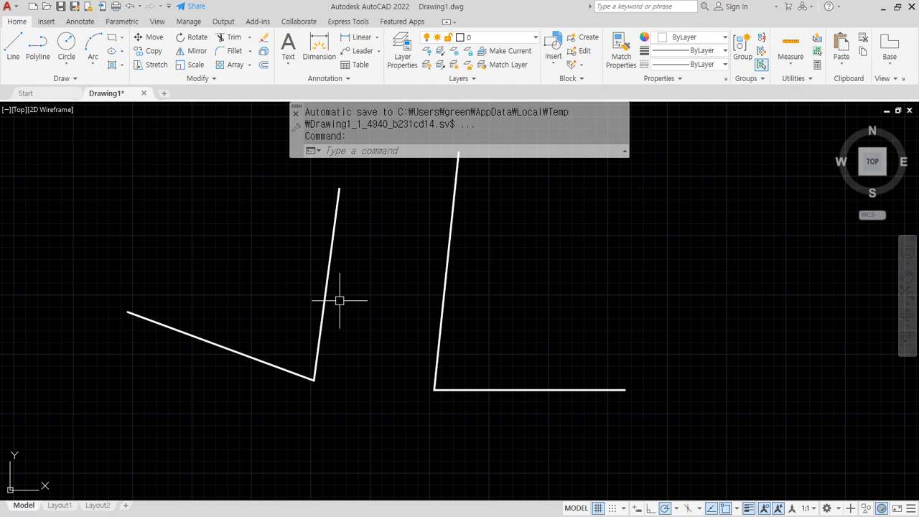
Try a crossing selection window around the two remaining lines of the left shape, and cancel it
scroll(331, 295, "down", 2)
middle_click_drag(331, 298, 322, 352)
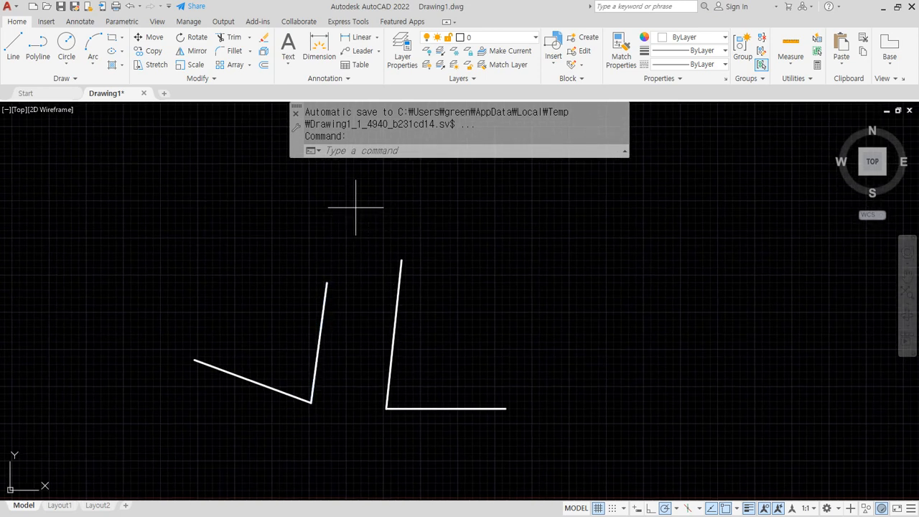
left_click(364, 200)
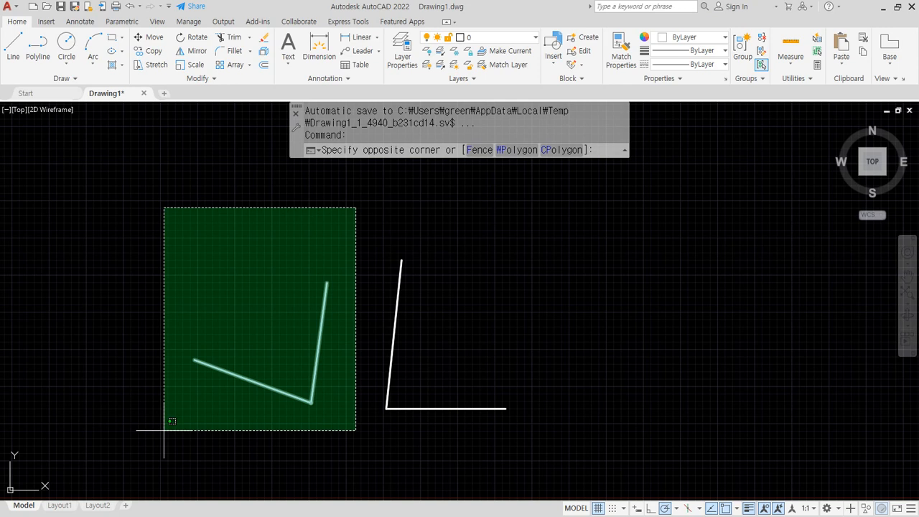
key("Escape")
key("Escape")
key("Escape")
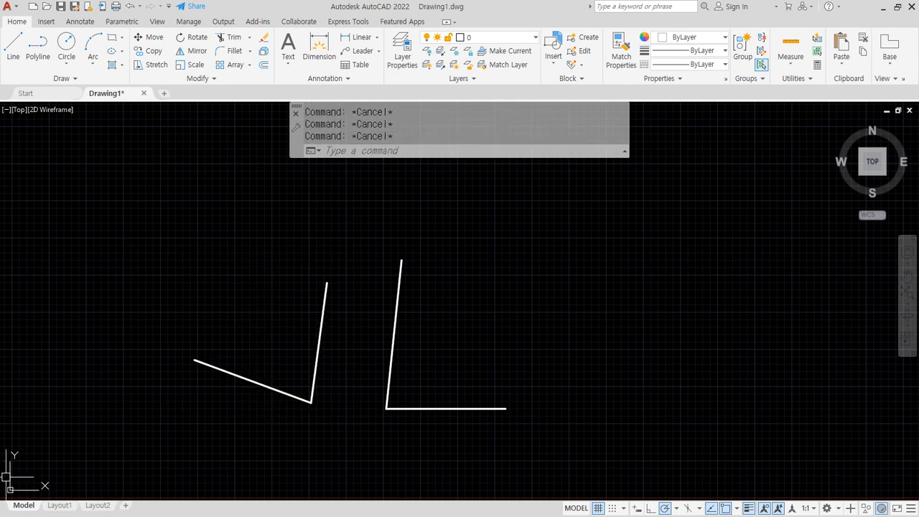
Switch to Notepad and add the line '빈공간 클릭 후 오른쪽이동 - Window select 포함선택' below the Grip note
key("alt+Tab")
key("Return")
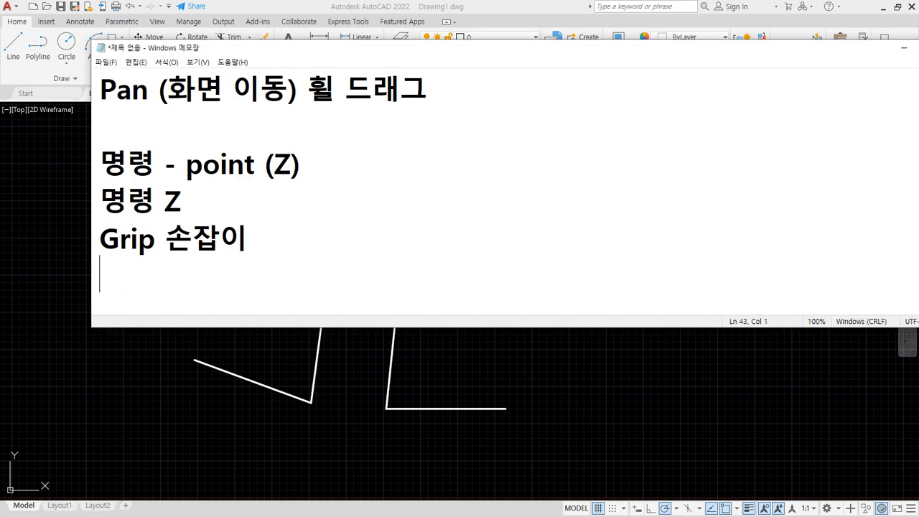
type("비ㄴ공ㄱ")
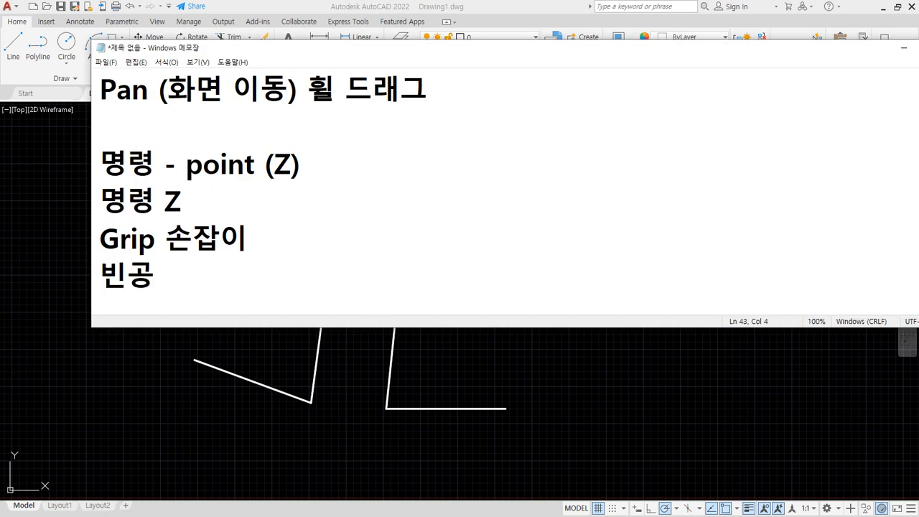
type("ㅏㄴ 클릭 ")
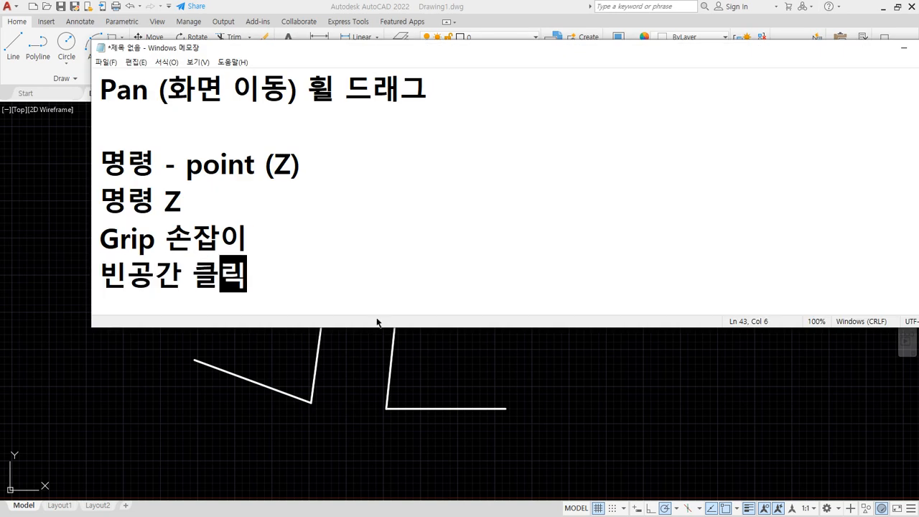
type("후 ")
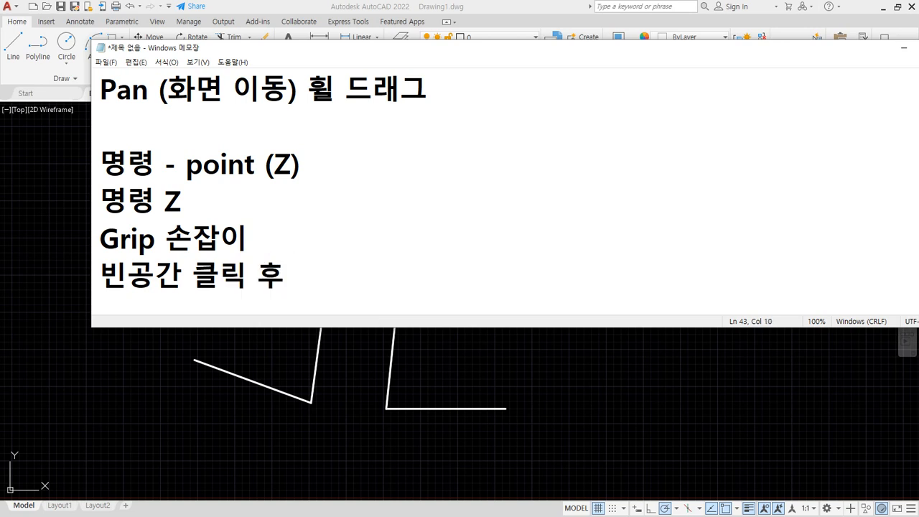
type("오트ㄴ쪽이동 ")
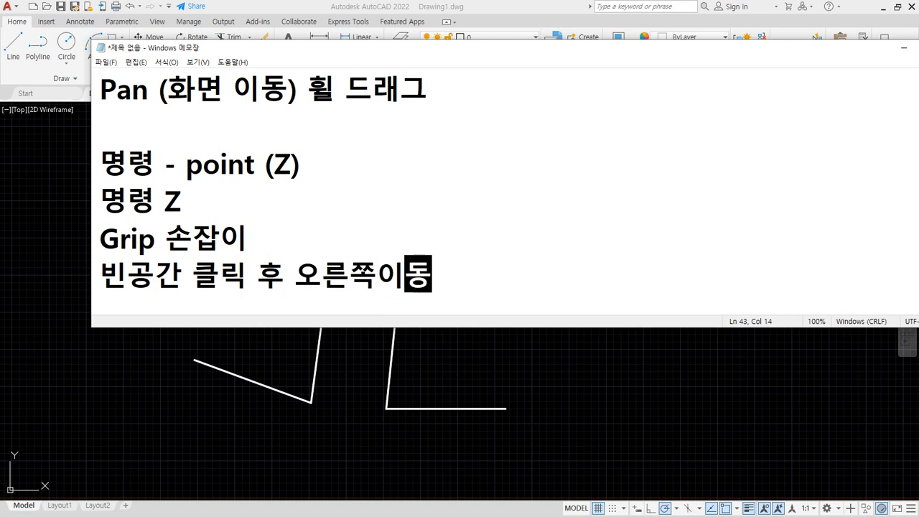
type("- ")
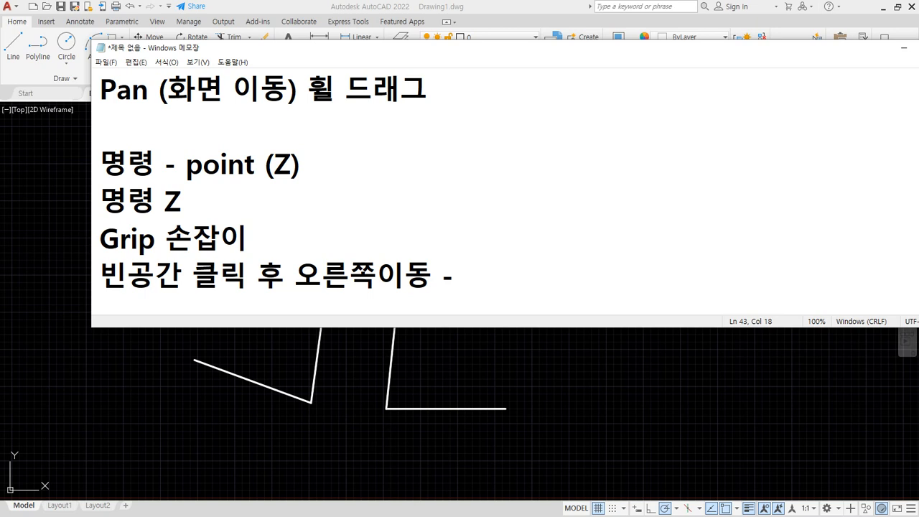
type("Window ")
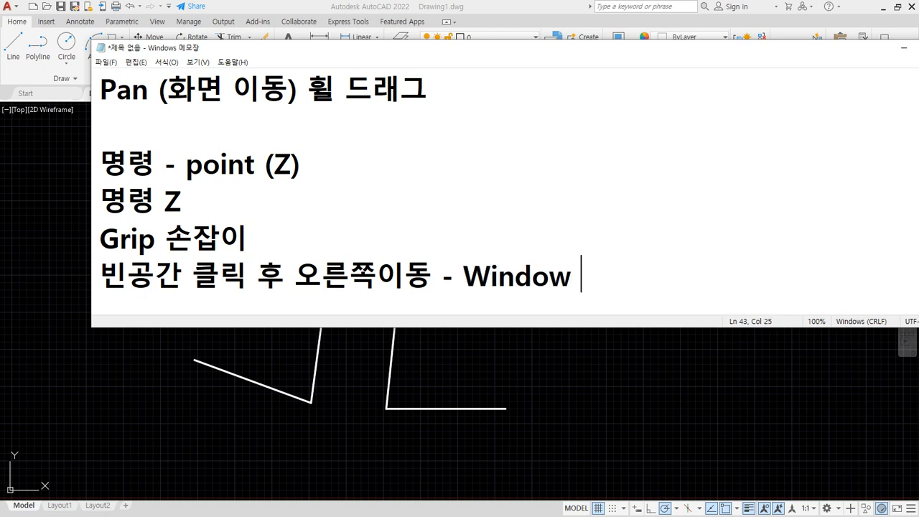
type("select 포")
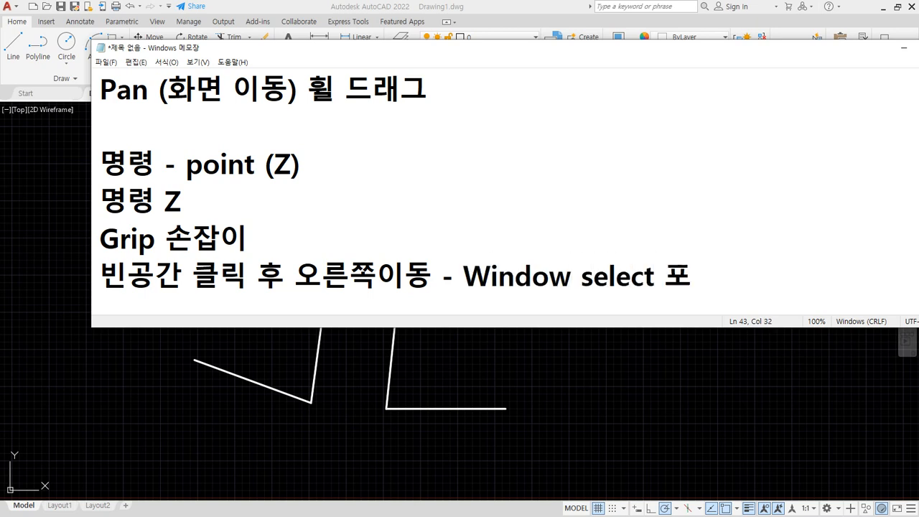
type("함선택")
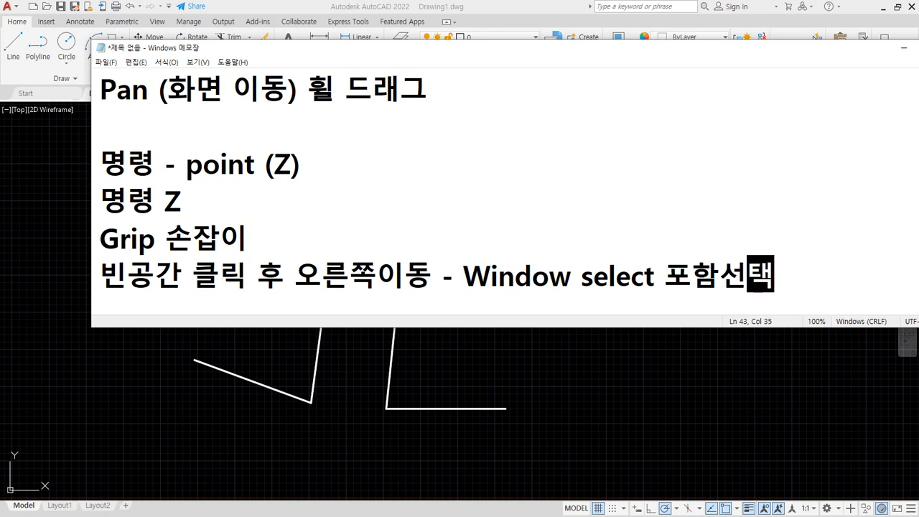
Add the line '빈공간 클릭 후 왼쪽 이동 - Cross select 걸침선택' below the Window select note
key("Return")
type("qls")
key("BackSpace")
key("BackSpace")
key("BackSpace")
key("Hangul")
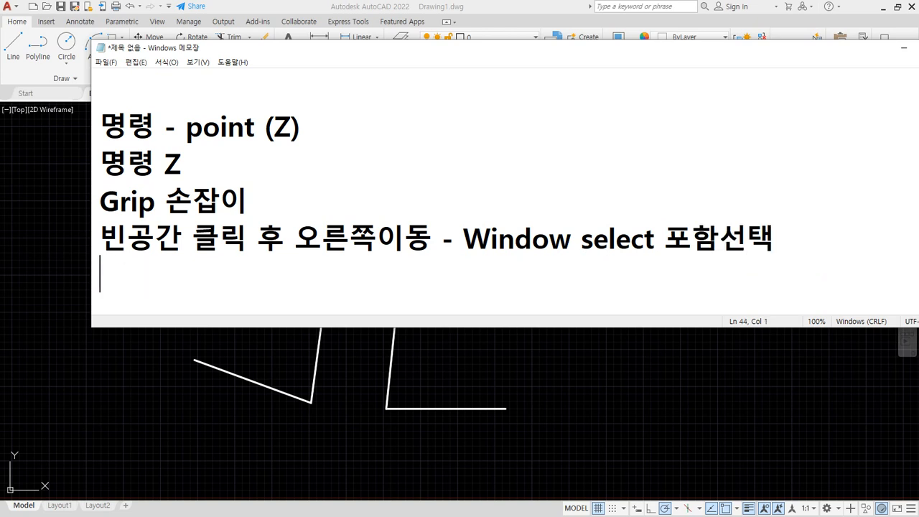
type("빈공간 클")
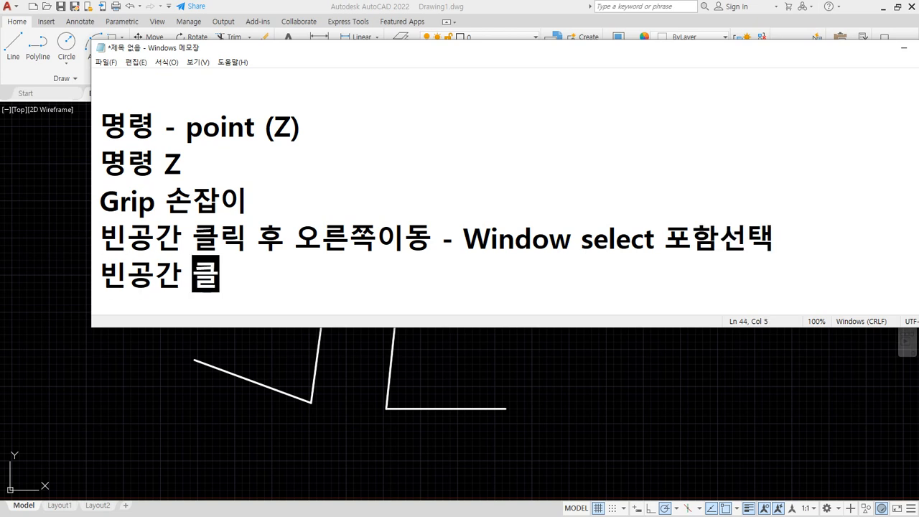
type("릭 후 왼쪽")
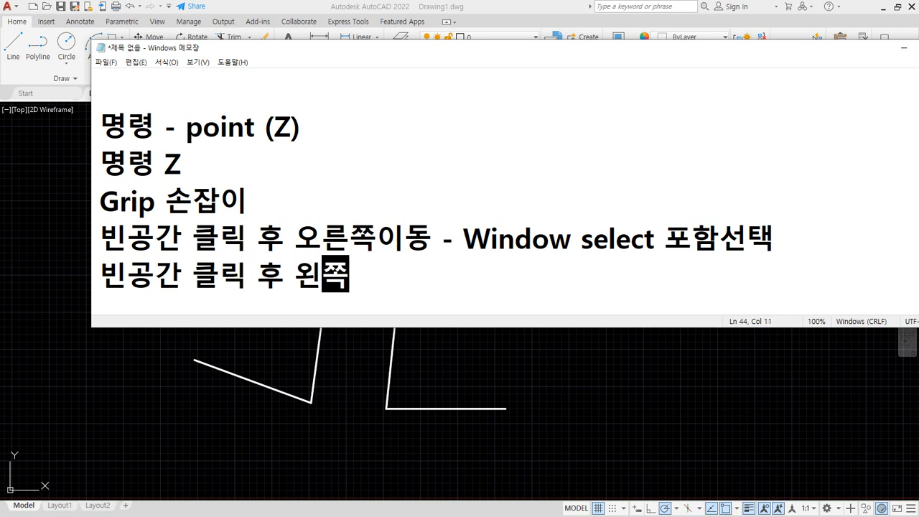
type(" 이동 - ")
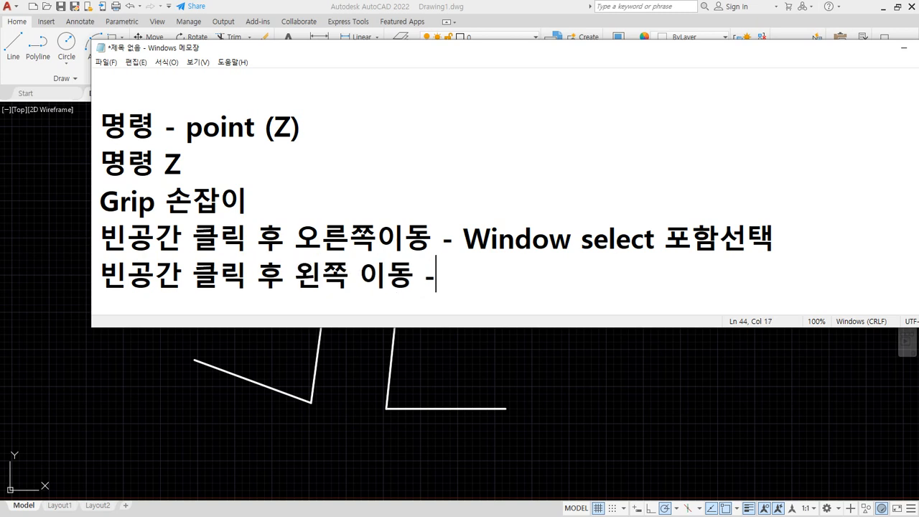
type("Crow")
key("BackSpace")
type("ss")
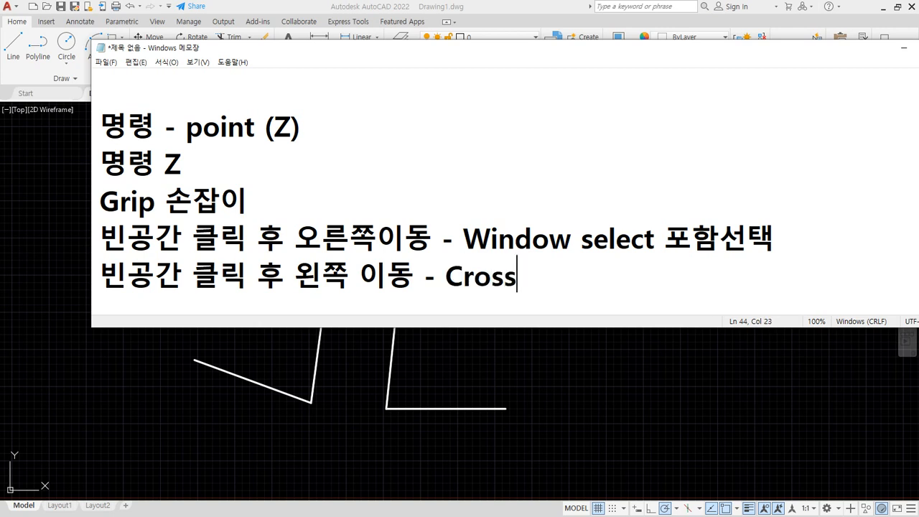
type(" select ㄱ걸")
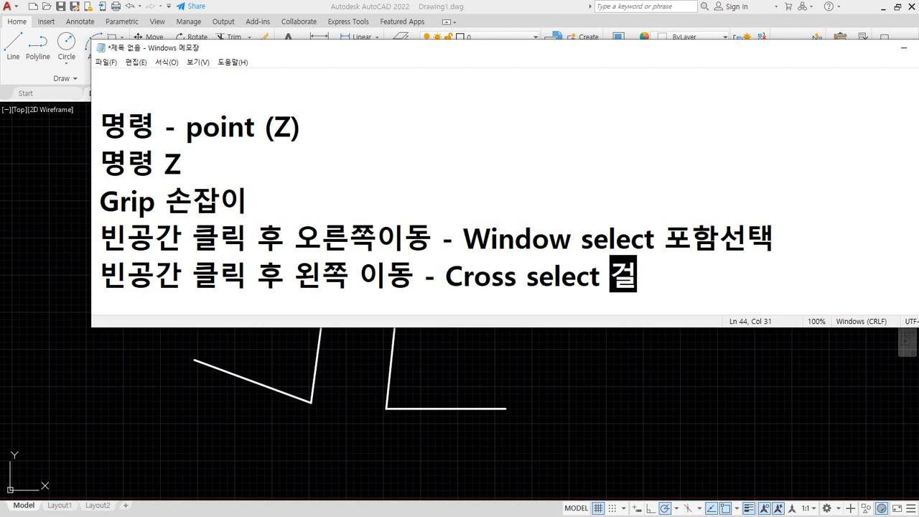
type("침색ㅌ")
key("BackSpace")
key("BackSpace")
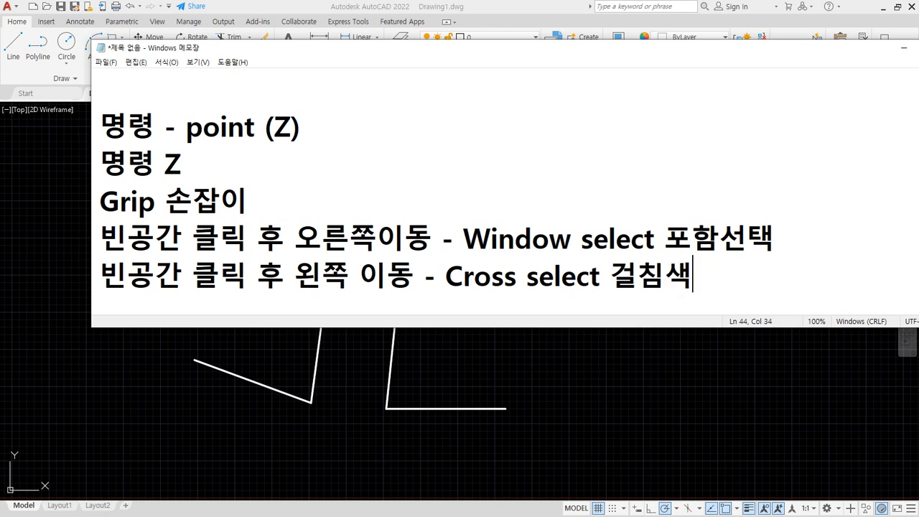
type("사ㅓㄴ")
key("BackSpace")
key("BackSpace")
key("BackSpace")
type("선")
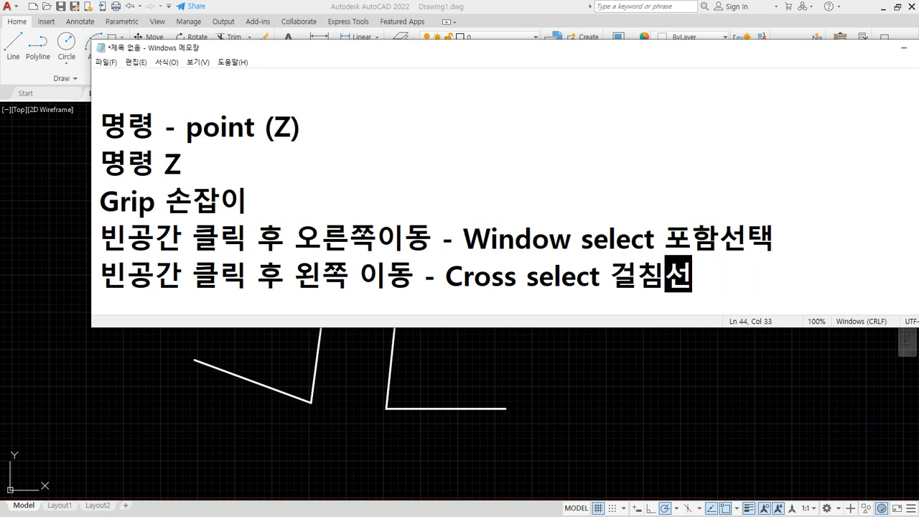
key("BackSpace")
type("ㄴ택")
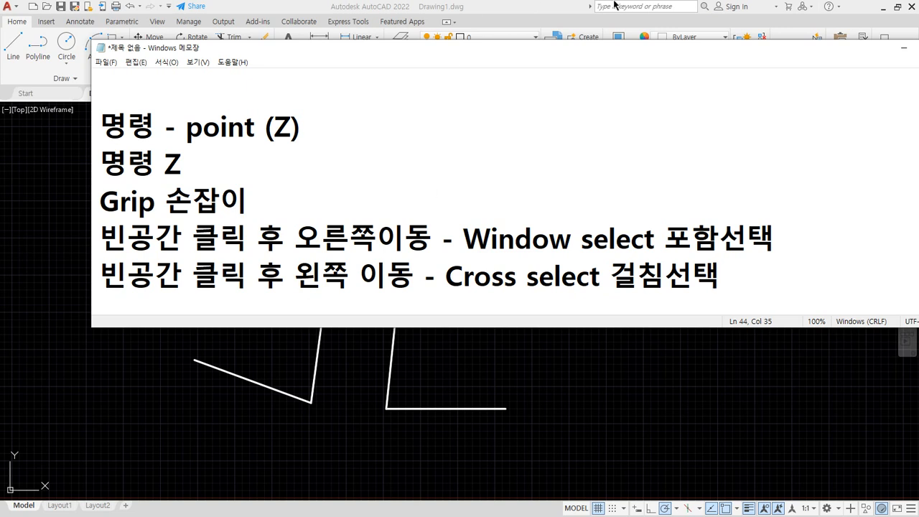
Switch back to AutoCAD and draw two separate horizontal lines, one above the other, to the right of the L-shaped pair's upright line
left_click(396, 2)
left_click(363, 236)
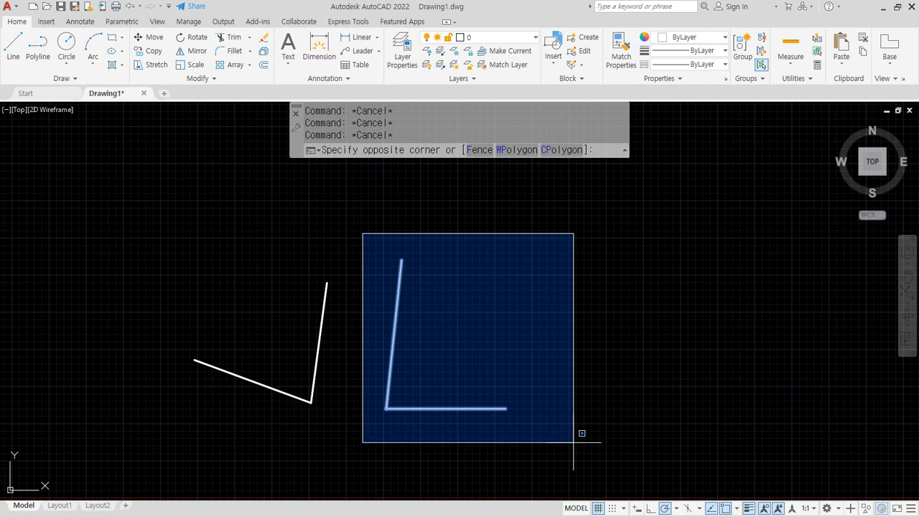
key("Escape")
type("l")
key("Return")
left_click(453, 350)
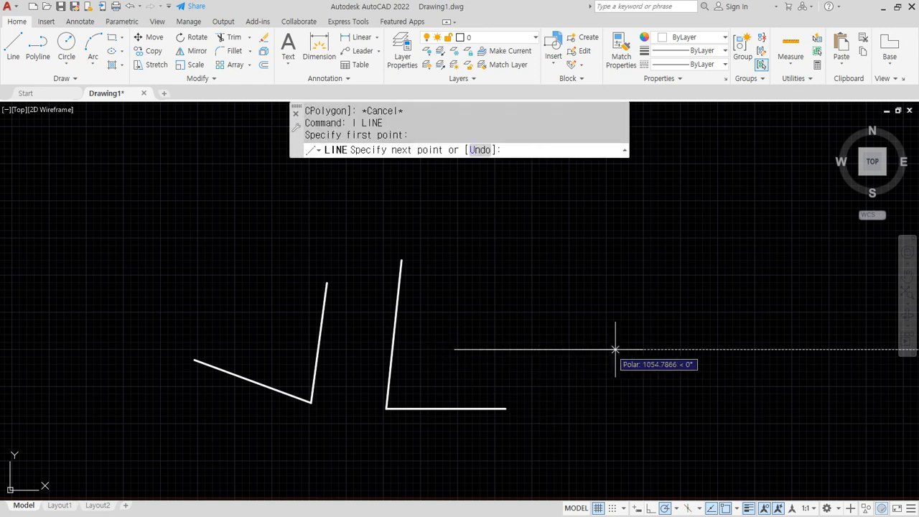
left_click(629, 349)
key("Return")
key("Return")
left_click(471, 290)
left_click(629, 290)
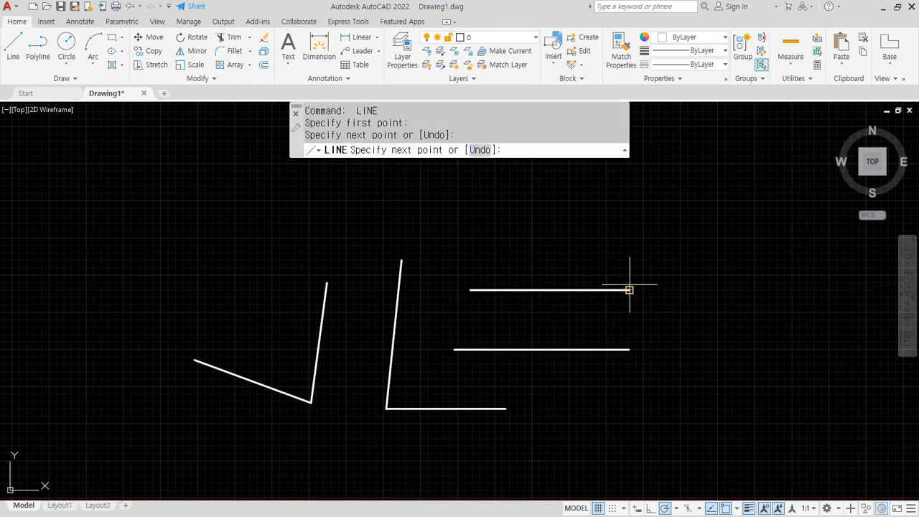
key("Return")
Select the two lines of the L-shape with a left-to-right window that only partly covers the horizontal lines, and clear the selection
left_click(346, 202)
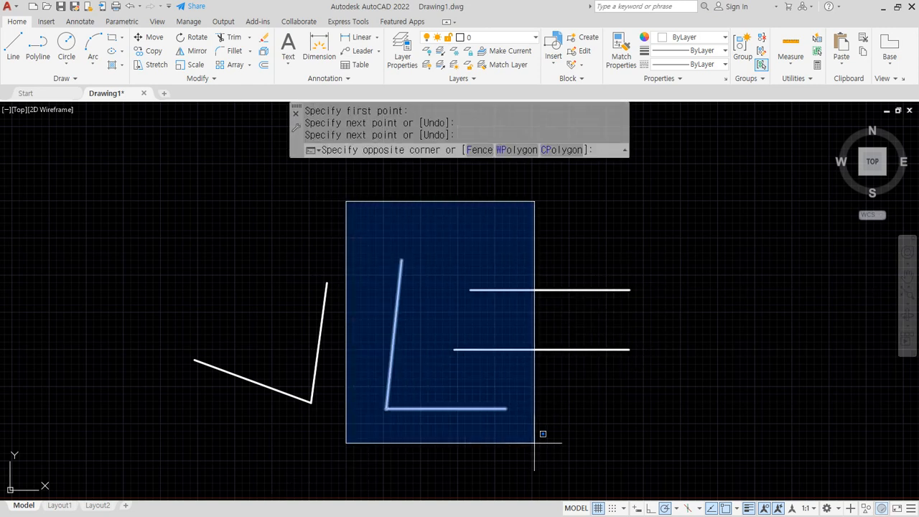
mouse_move(399, 254)
left_mouse_down()
mouse_move(380, 431)
mouse_move(517, 399)
mouse_move(431, 265)
mouse_move(387, 241)
left_mouse_up()
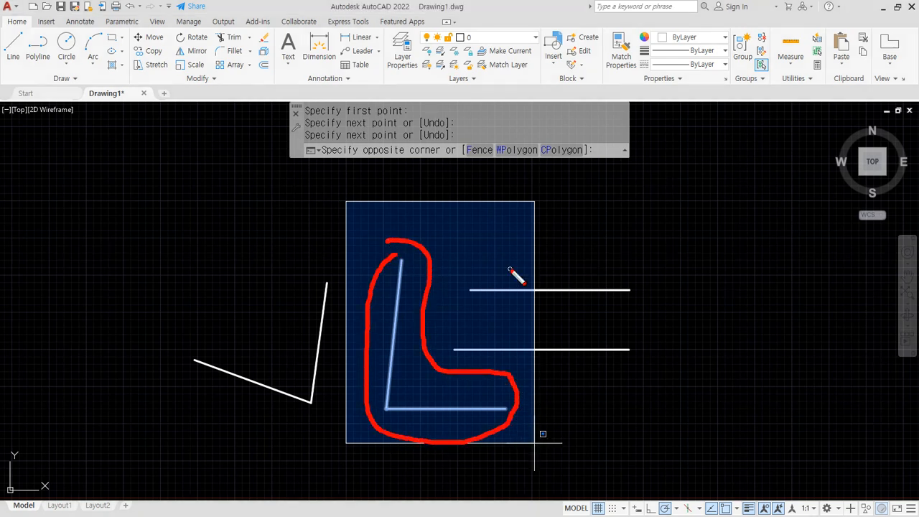
left_click_drag(508, 269, 589, 266)
left_click_drag(511, 336, 613, 334)
key("Escape")
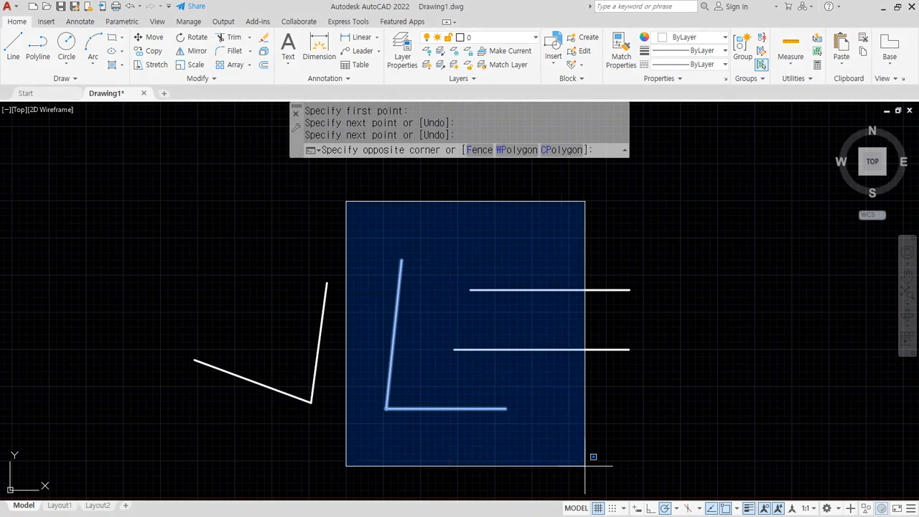
left_click(543, 440)
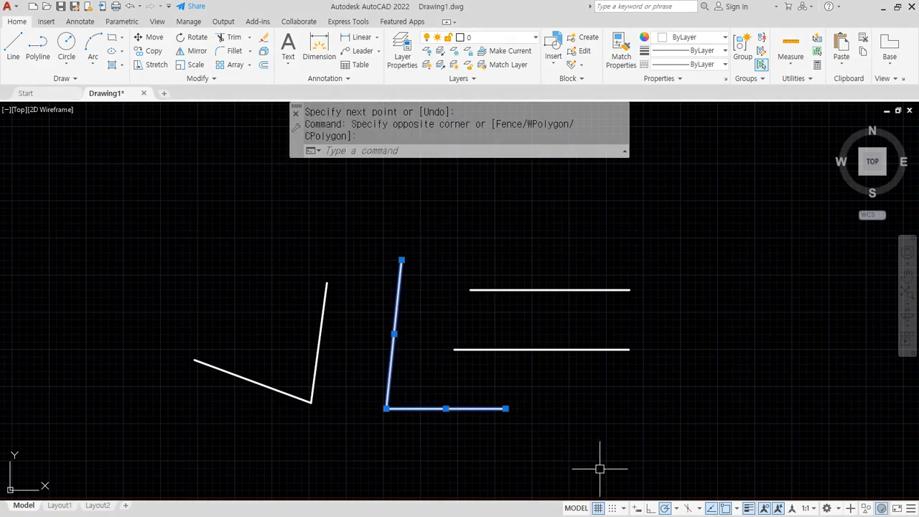
key("Escape")
key("Escape")
key("Escape")
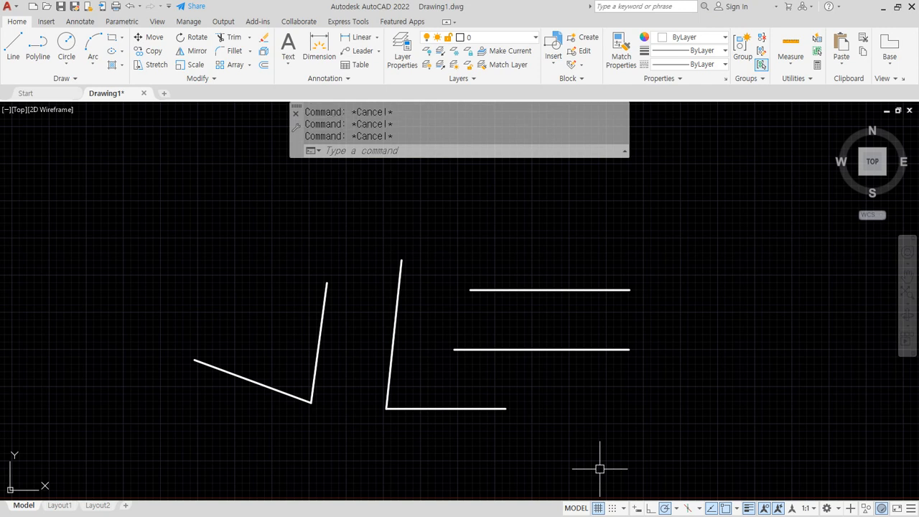
Select both upright lines and the two separate horizontal lines with a right-to-left crossing window, and clear the selection
left_click(543, 268)
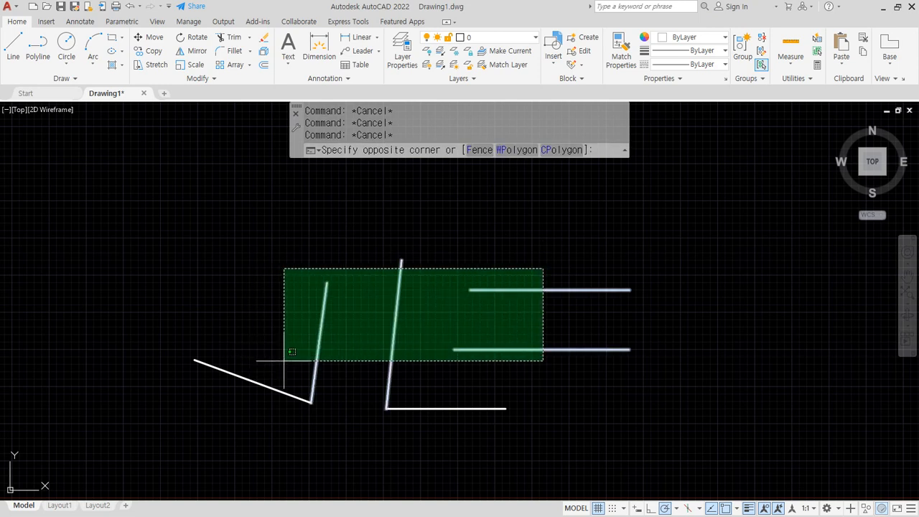
left_click_drag(290, 271, 290, 340)
mouse_move(474, 356)
left_mouse_down()
mouse_move(523, 269)
mouse_move(286, 266)
left_mouse_up()
left_click_drag(474, 291, 590, 278)
left_click_drag(485, 337, 593, 337)
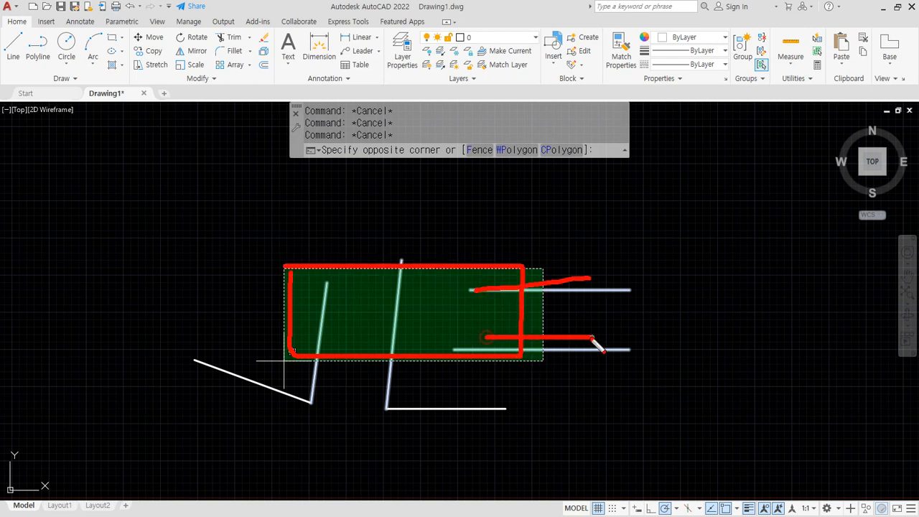
left_click_drag(401, 251, 376, 369)
left_click_drag(330, 293, 319, 373)
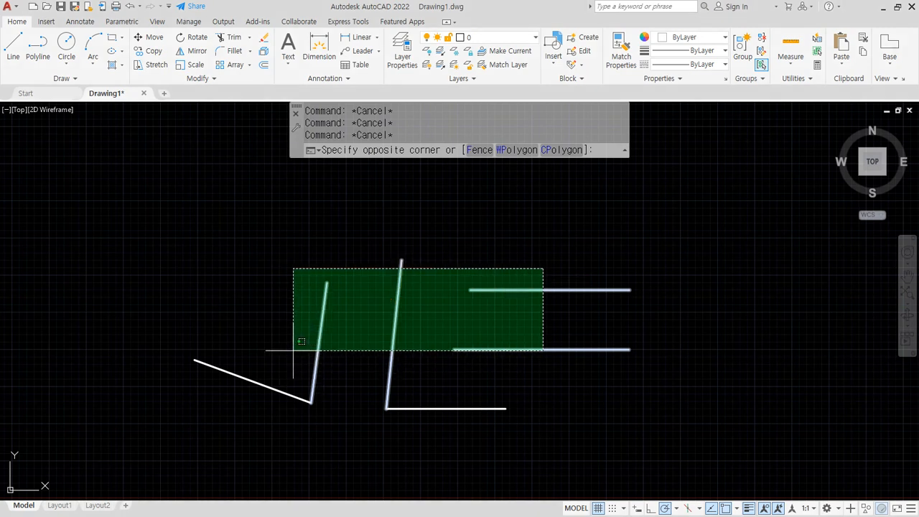
left_click(284, 363)
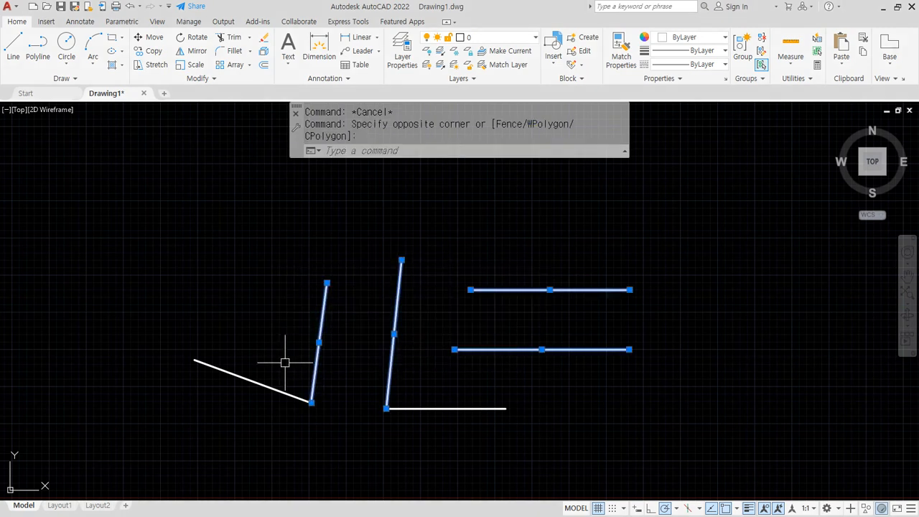
key("Escape")
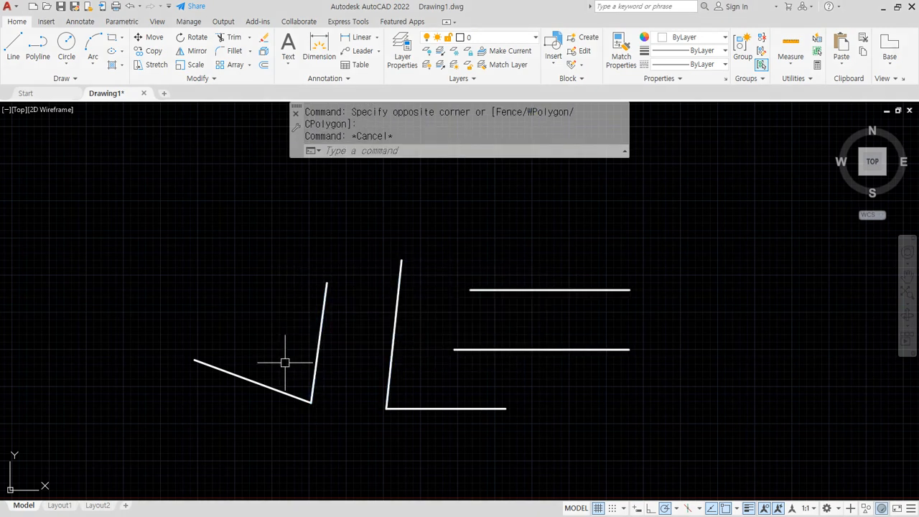
Select all six lines with a right-to-left crossing window, erase them, and undo the erasure
left_click(544, 242)
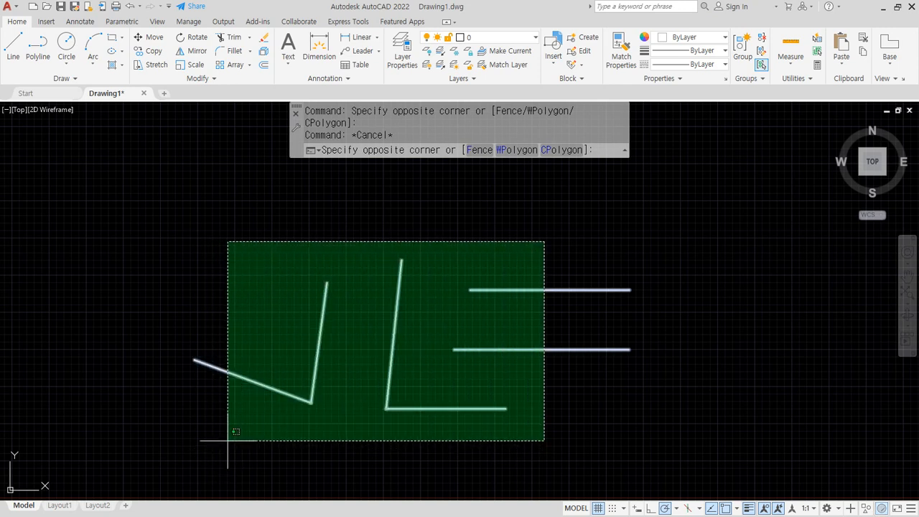
key("Escape")
left_click(558, 269)
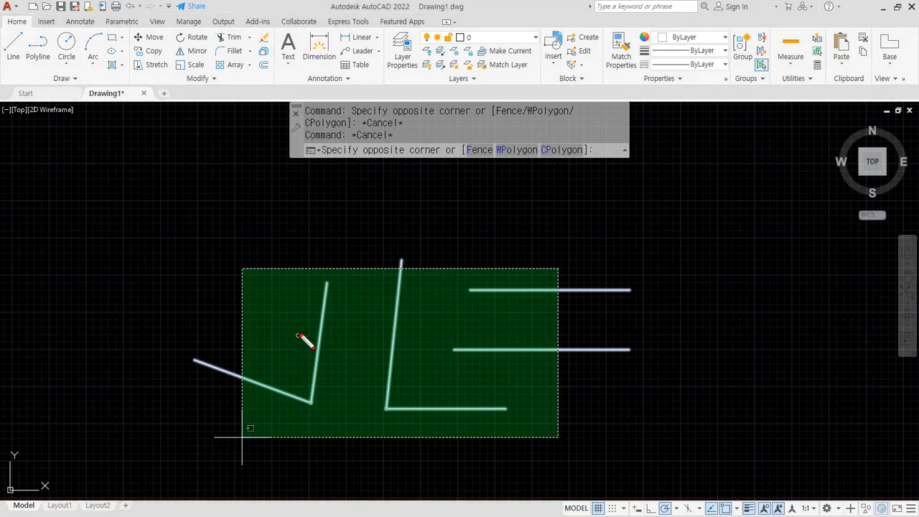
left_click_drag(327, 285, 315, 379)
left_click_drag(390, 412, 502, 416)
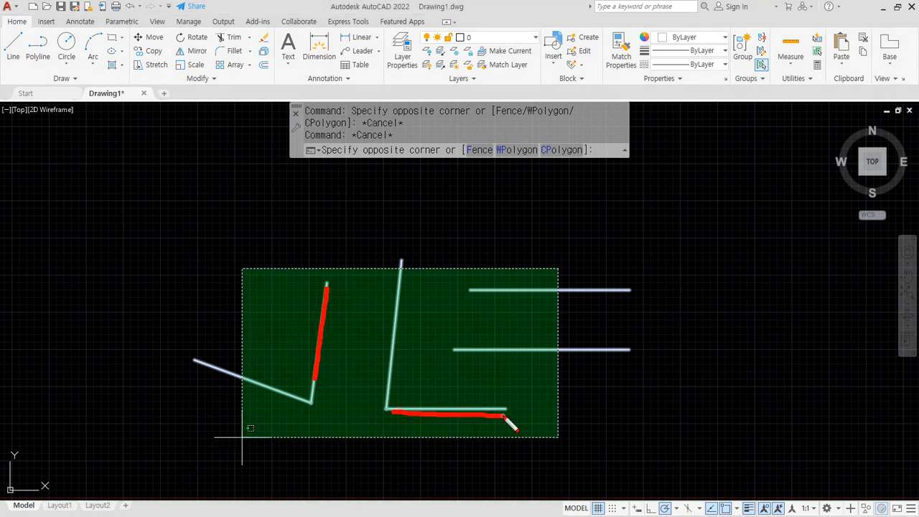
key("Escape")
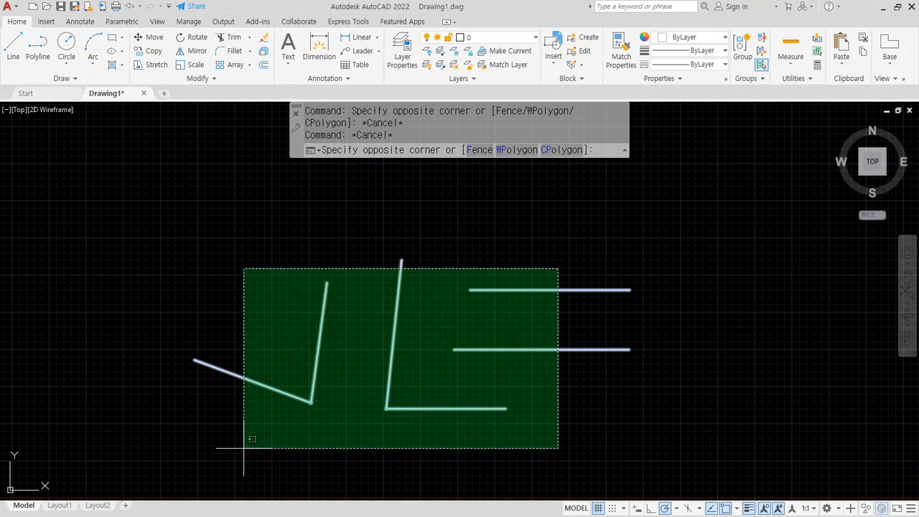
left_click(243, 448)
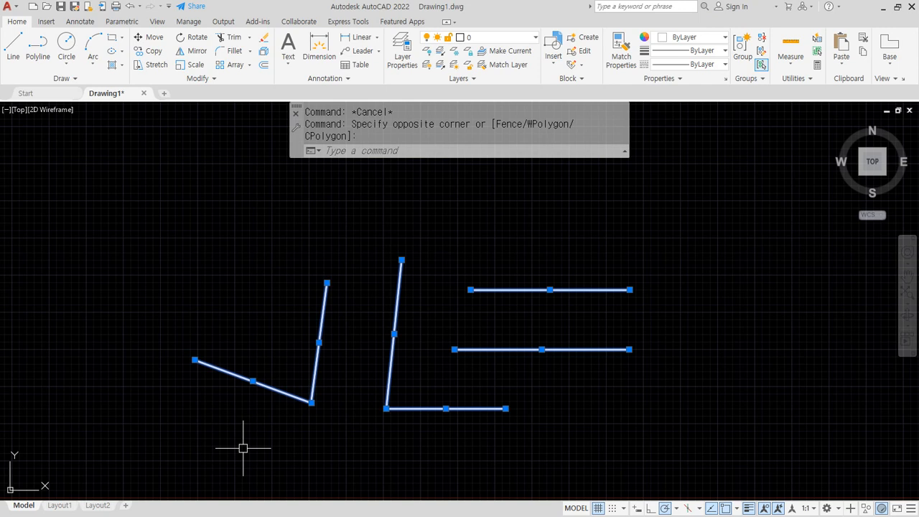
key("Delete")
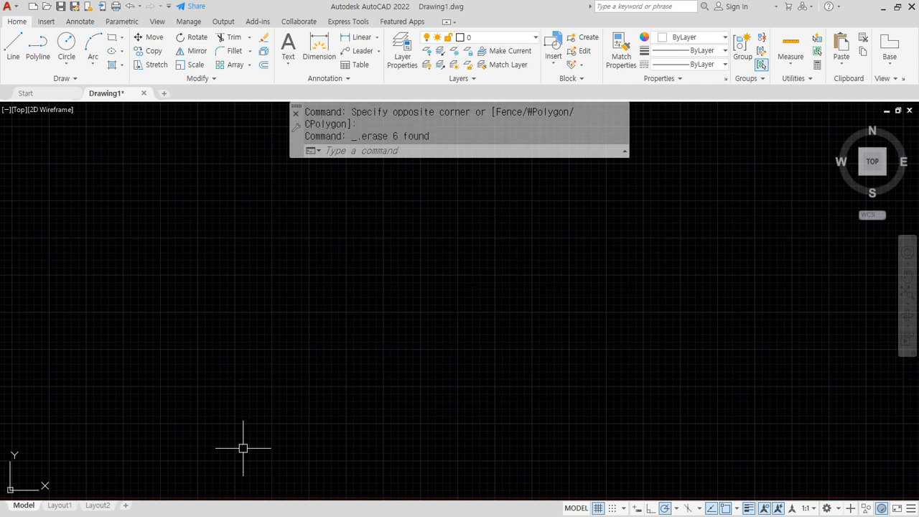
key("ctrl+z")
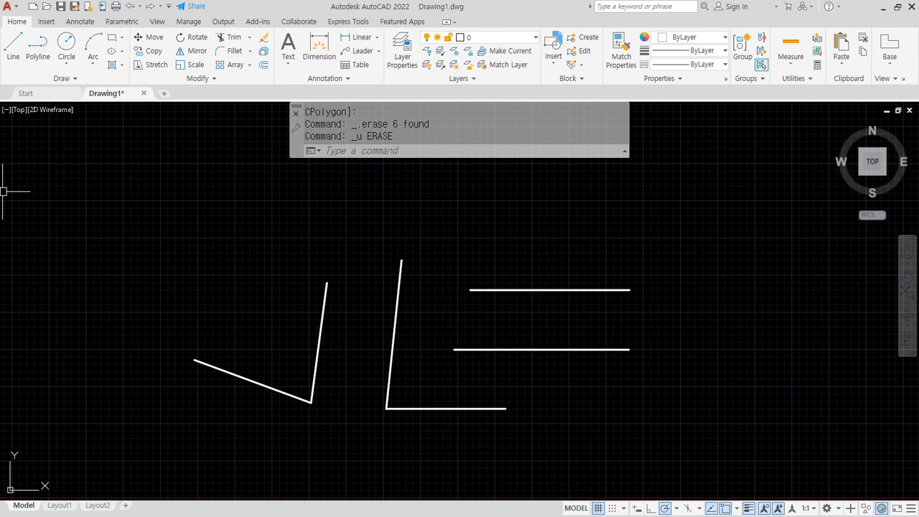
Select every object in the drawing at once and erase them all
key("ctrl+a")
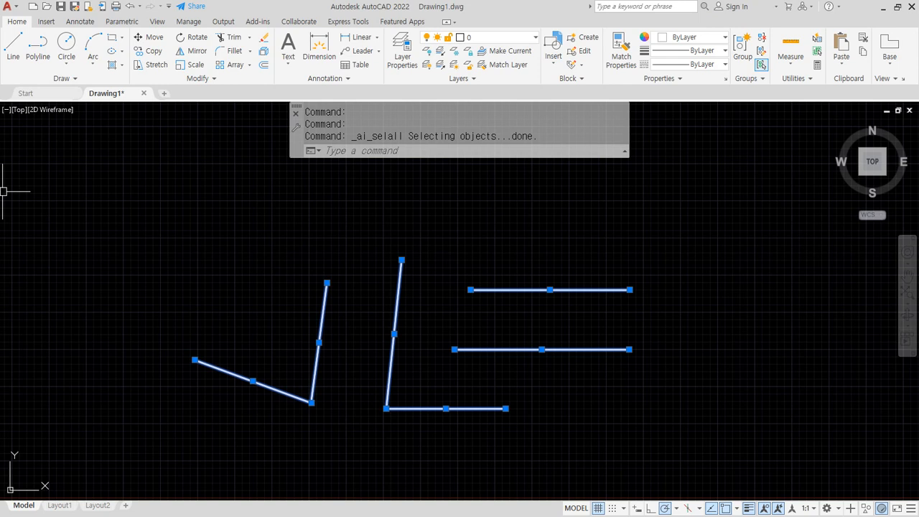
key("Delete")
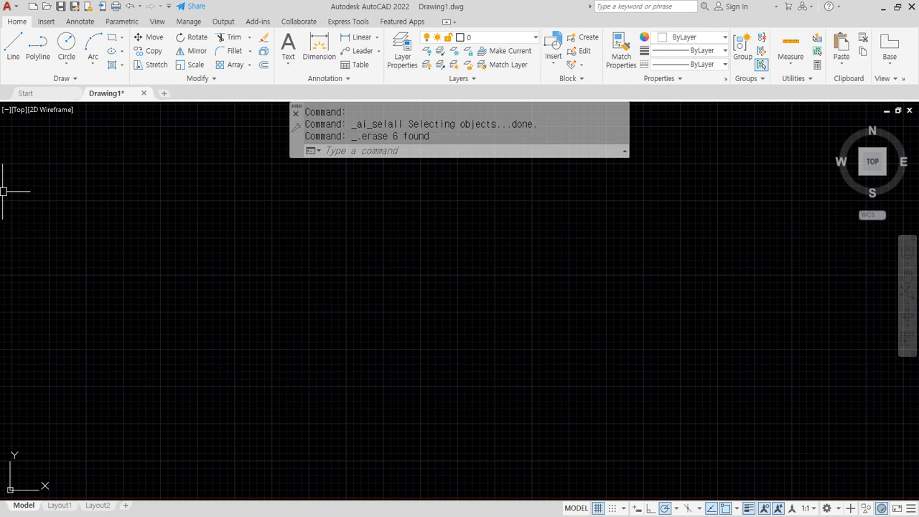
middle_click(405, 361)
middle_click(405, 362)
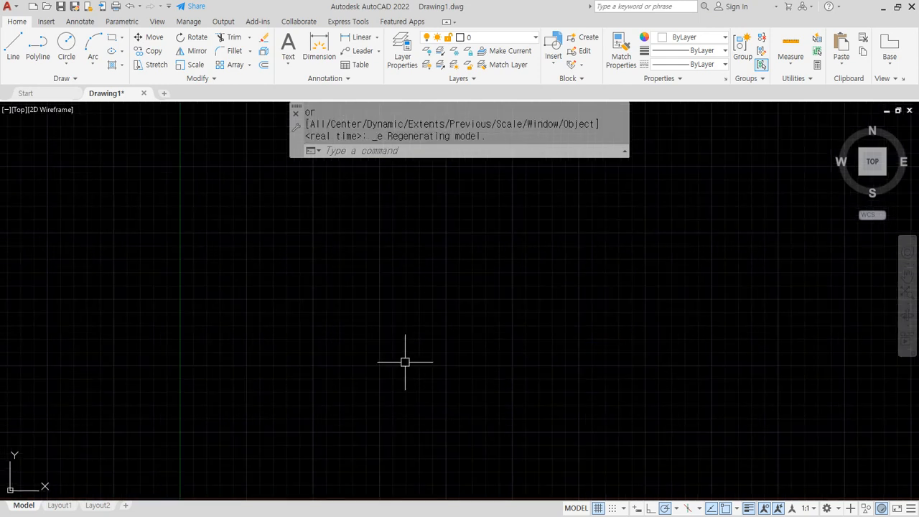
Draw three connected lines forming an open U: a vertical line down, a horizontal line to the right, and a shorter vertical line up
type("l")
key("Return")
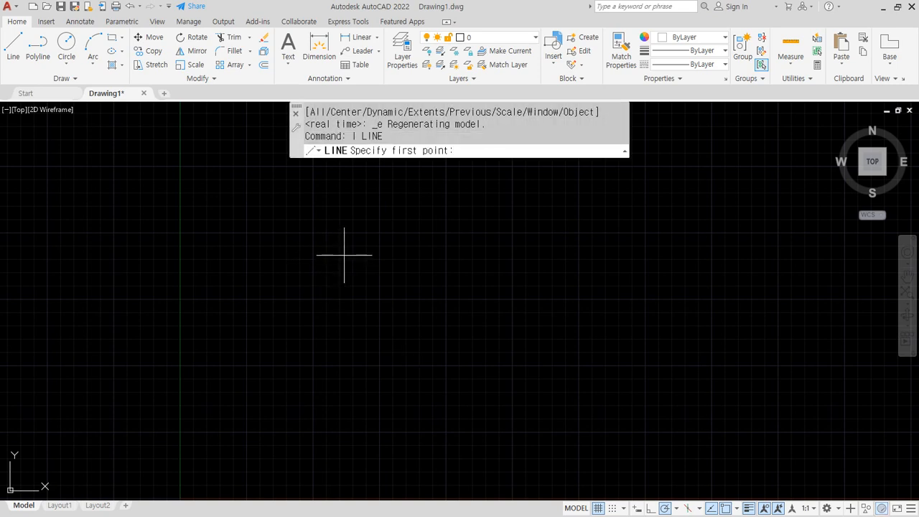
left_click(345, 247)
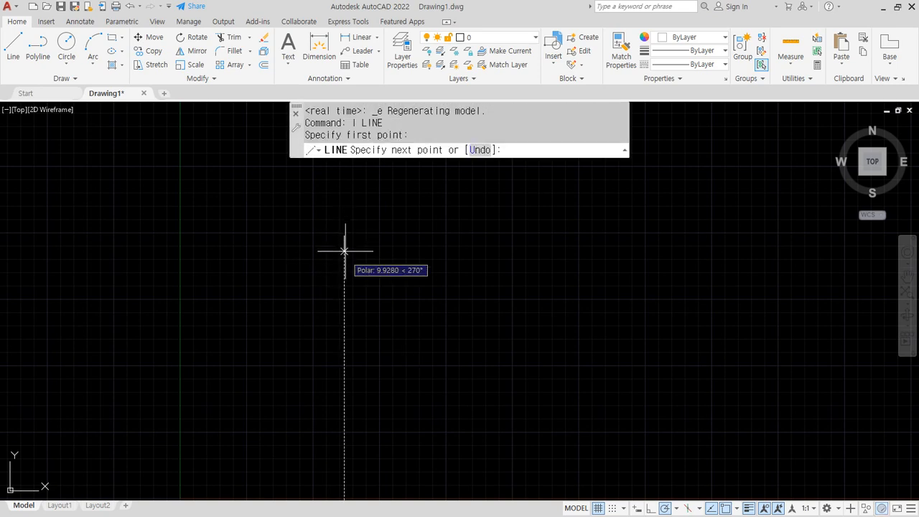
left_click(344, 422)
left_click(467, 421)
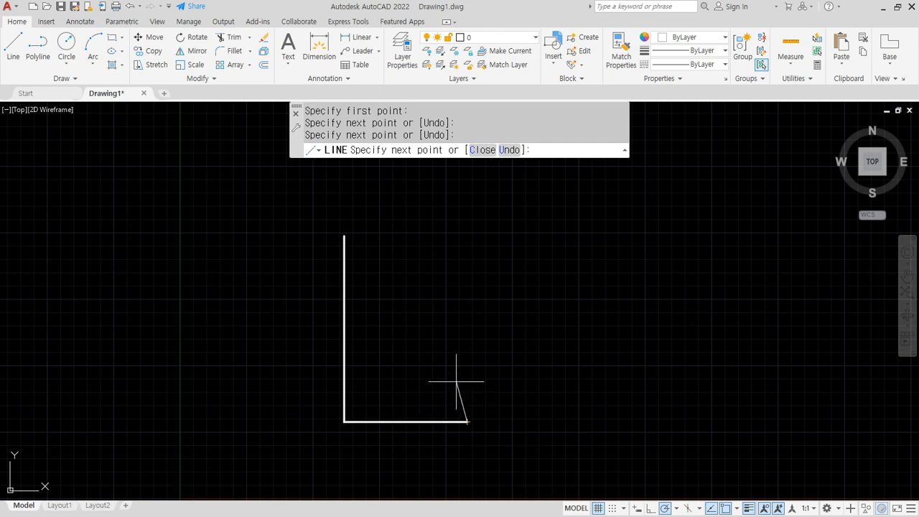
left_click(467, 316)
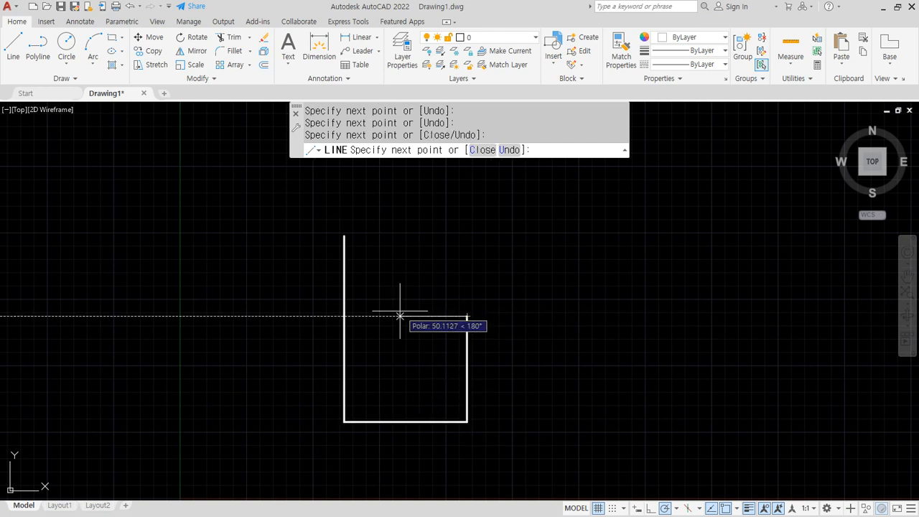
key("Return")
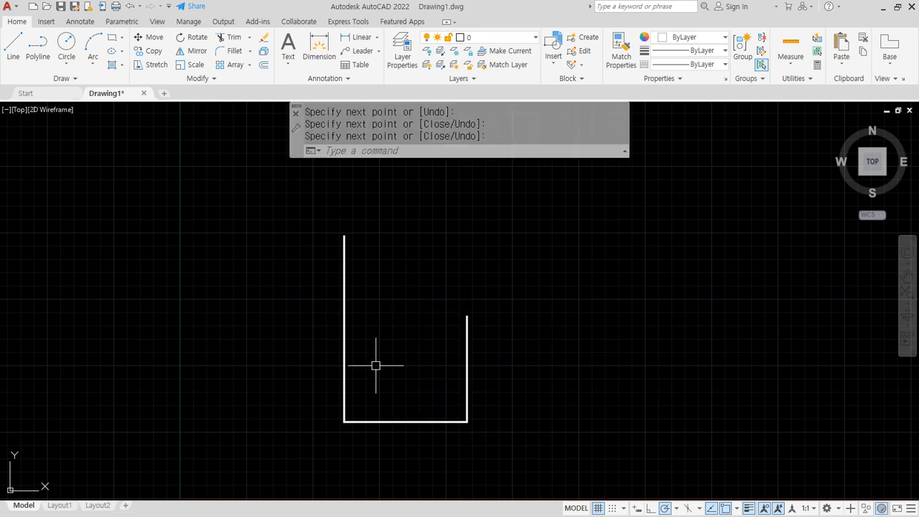
Continue with Line from the last endpoint of the U: a horizontal line right, a nearly vertical line up, and a sloping line up and left
mouse_move(495, 339)
left_mouse_down()
mouse_move(470, 300)
mouse_move(481, 363)
mouse_move(467, 318)
mouse_move(470, 368)
left_mouse_up()
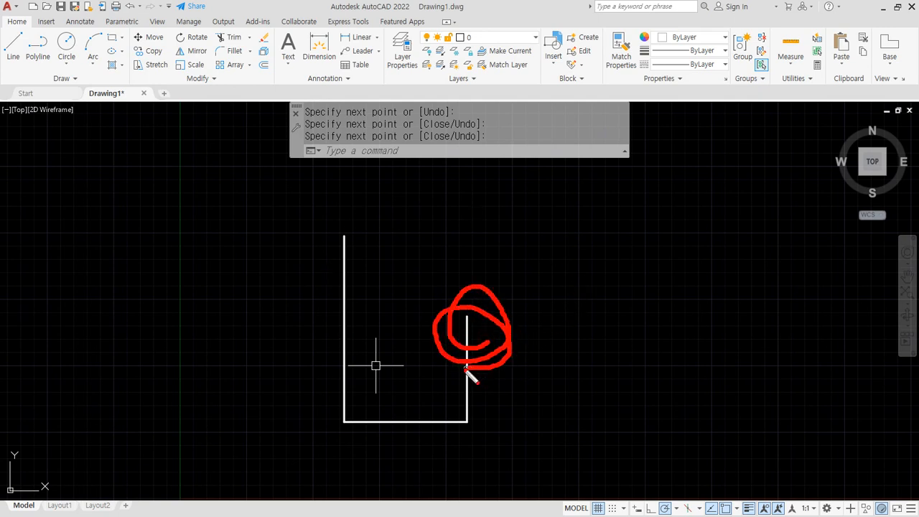
left_click_drag(326, 160, 374, 161)
key("Escape")
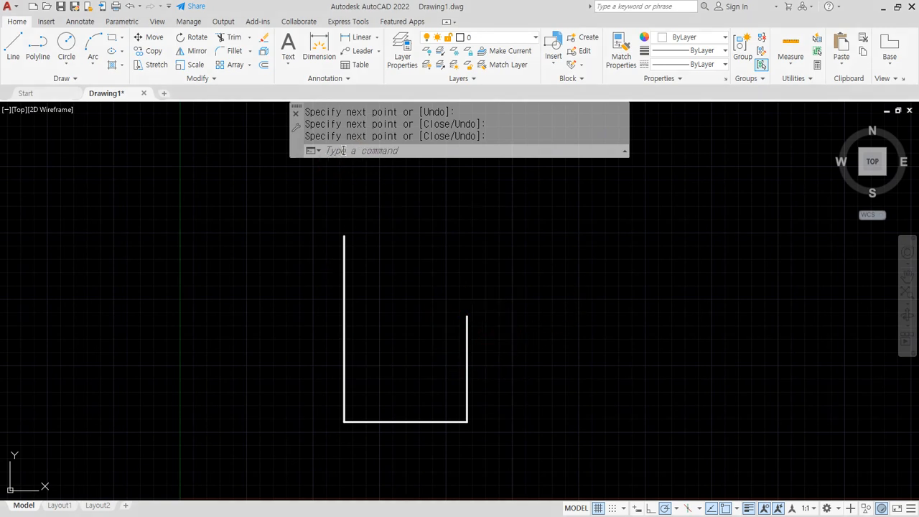
left_click(346, 148)
type("l")
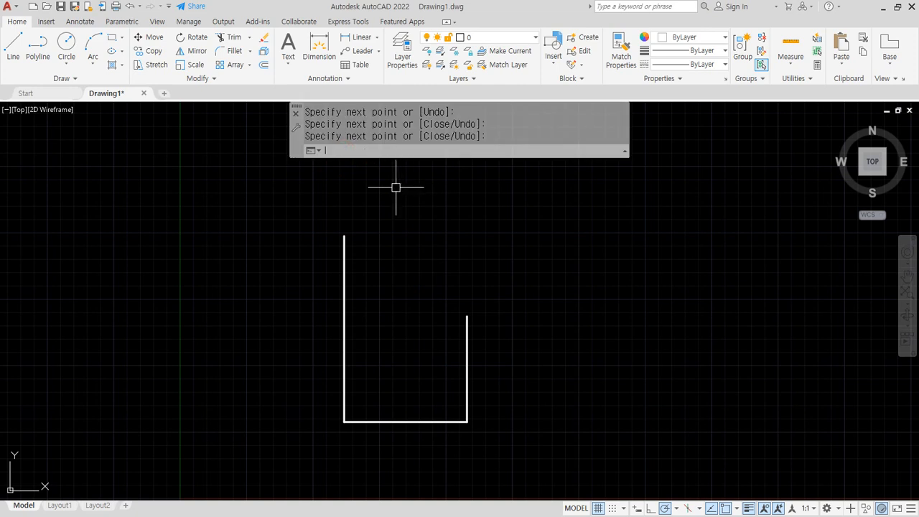
key("Return")
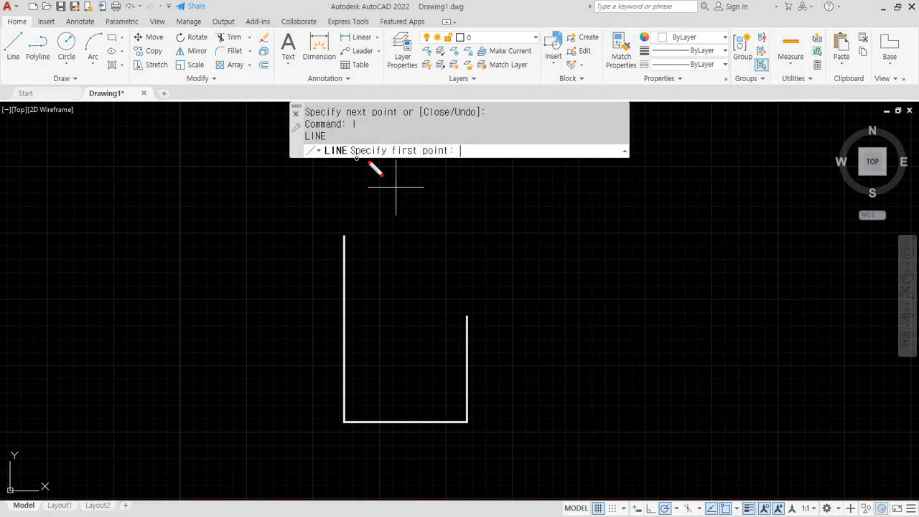
left_click_drag(392, 163, 466, 164)
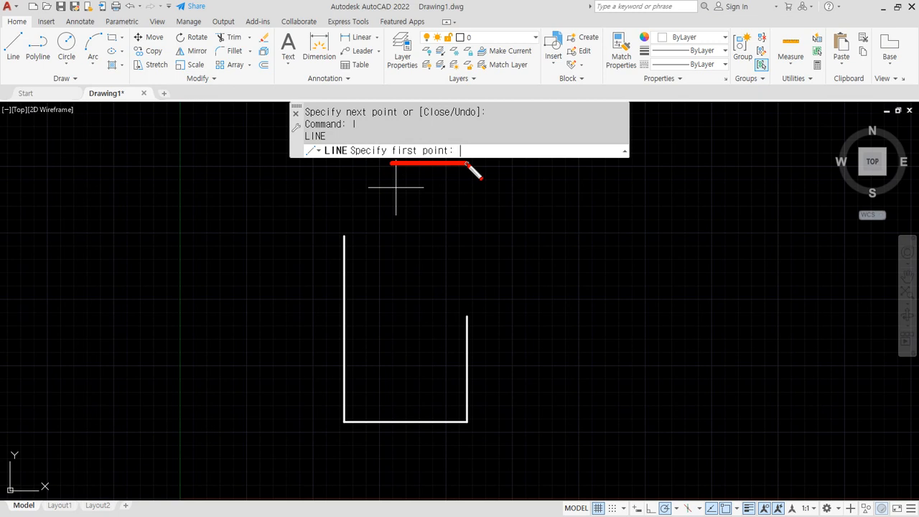
key("Escape")
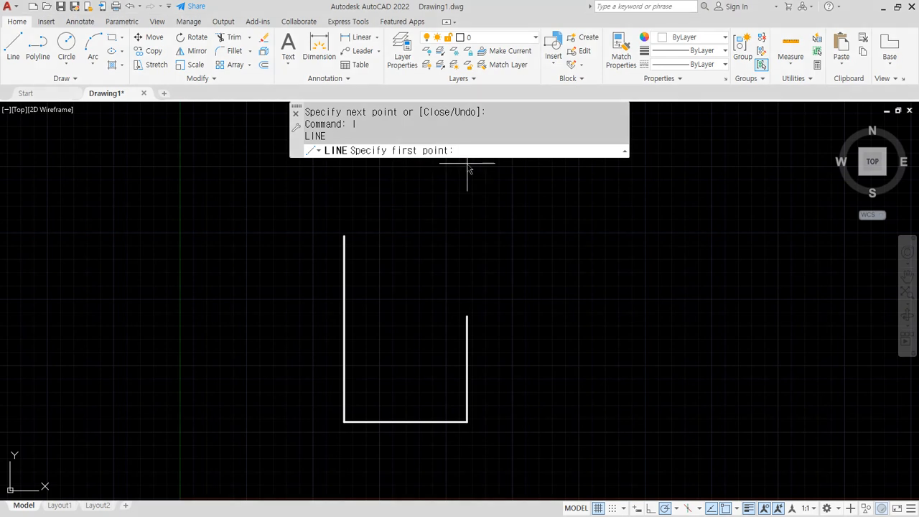
key("Return")
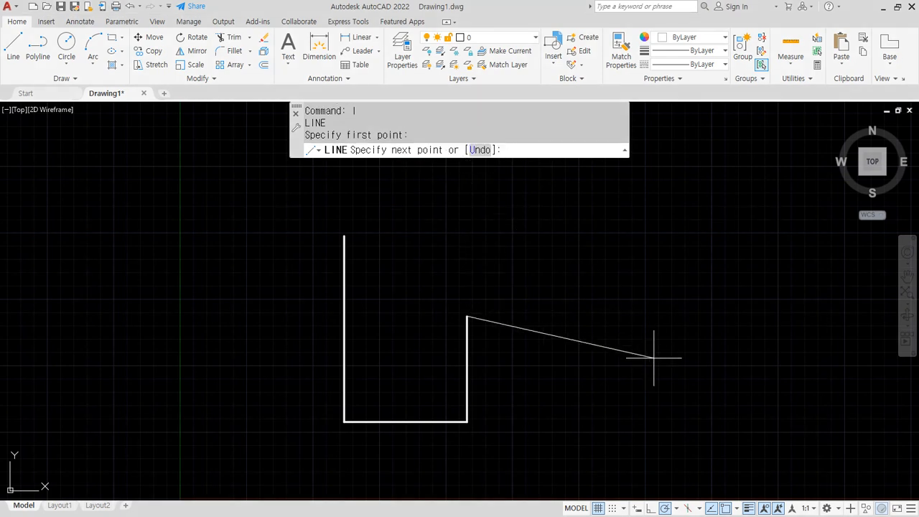
left_click(601, 316)
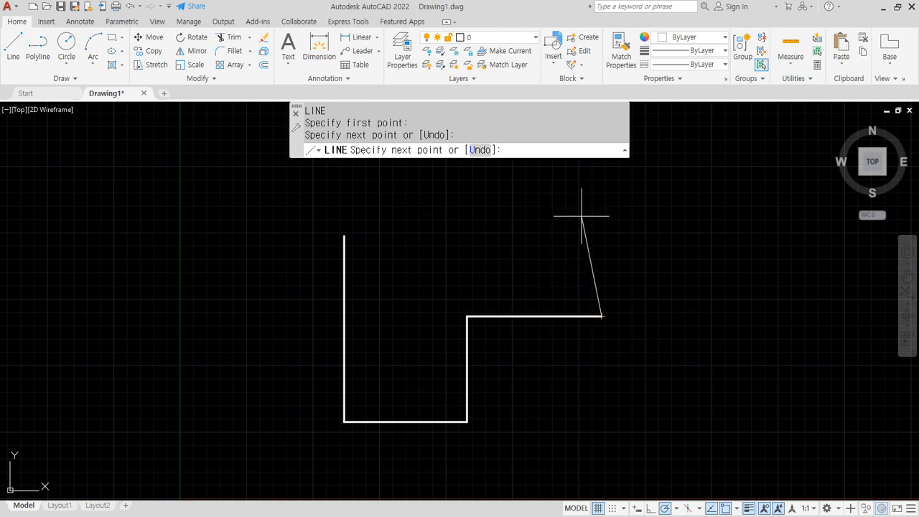
middle_click_drag(584, 205, 579, 271)
left_click(589, 257)
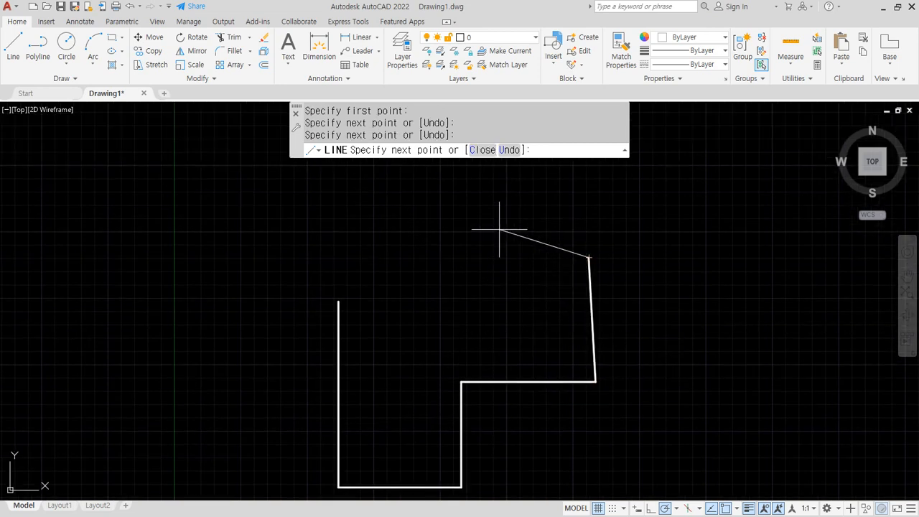
left_click(447, 216)
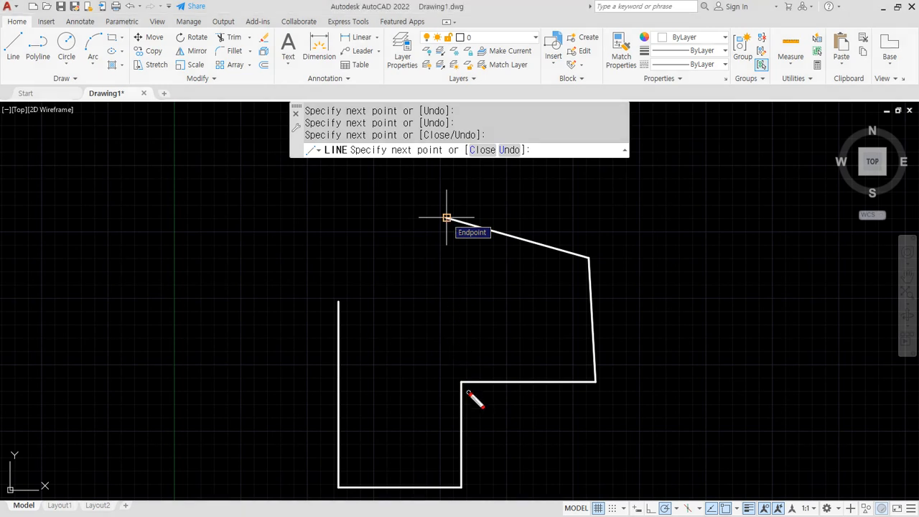
Close the three new lines back to their own first point with the Line command's Close option
mouse_move(466, 391)
left_mouse_down()
mouse_move(447, 376)
mouse_move(476, 386)
mouse_move(468, 394)
left_mouse_up()
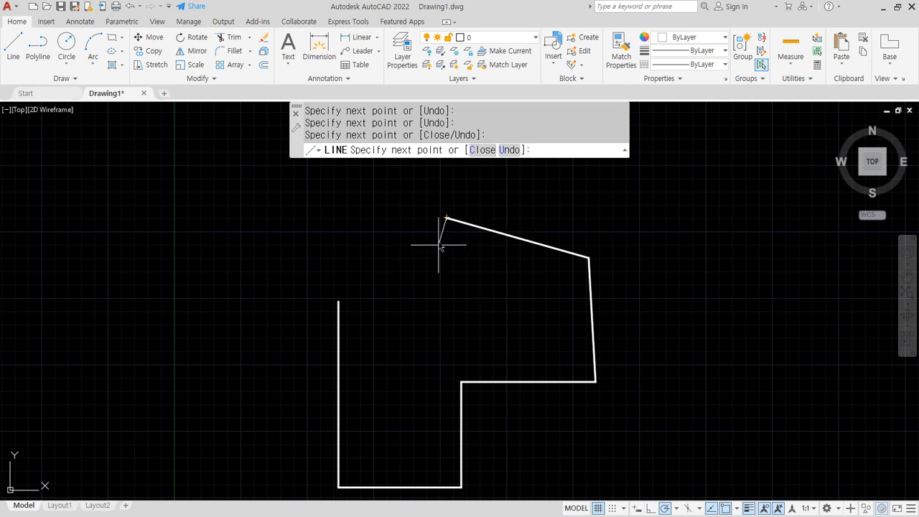
mouse_move(444, 221)
left_mouse_down()
mouse_move(349, 287)
mouse_move(385, 289)
left_mouse_up()
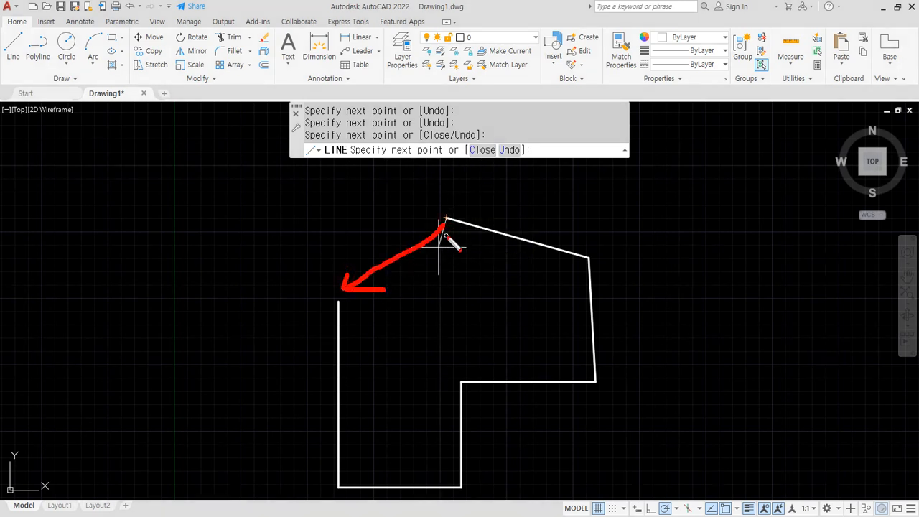
mouse_move(445, 230)
left_mouse_down()
mouse_move(449, 379)
mouse_move(467, 363)
left_mouse_up()
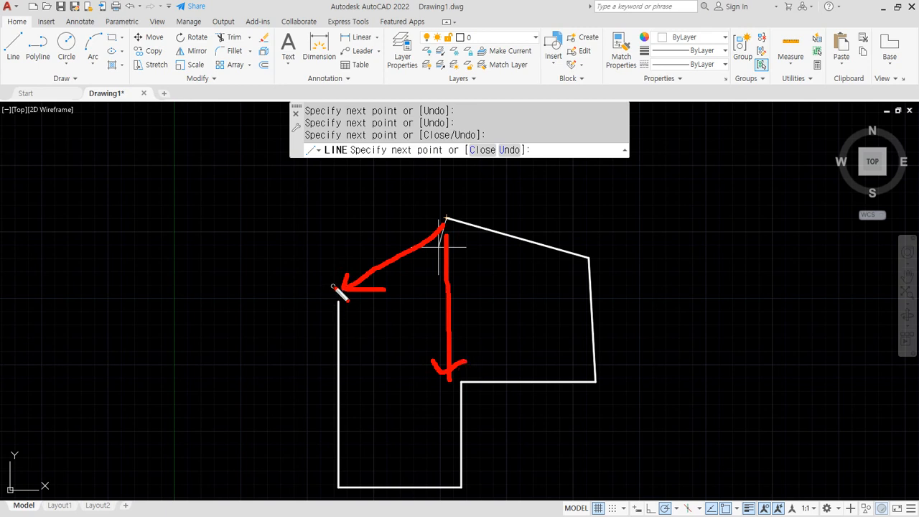
left_click_drag(327, 253, 328, 280)
left_click_drag(474, 343, 511, 351)
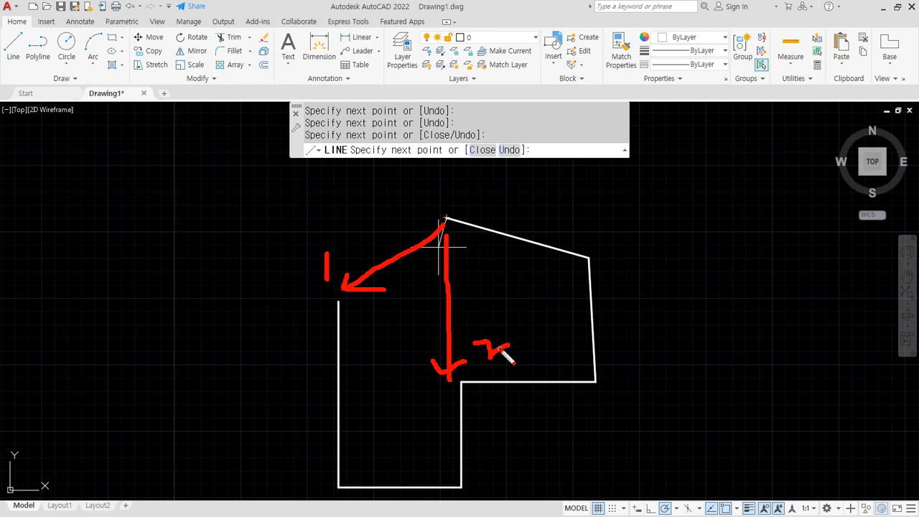
key("Escape")
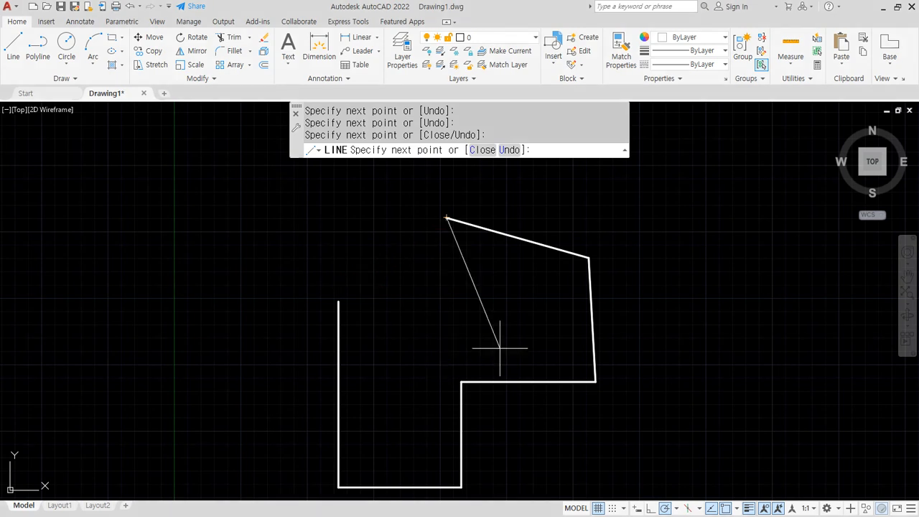
left_click(474, 150)
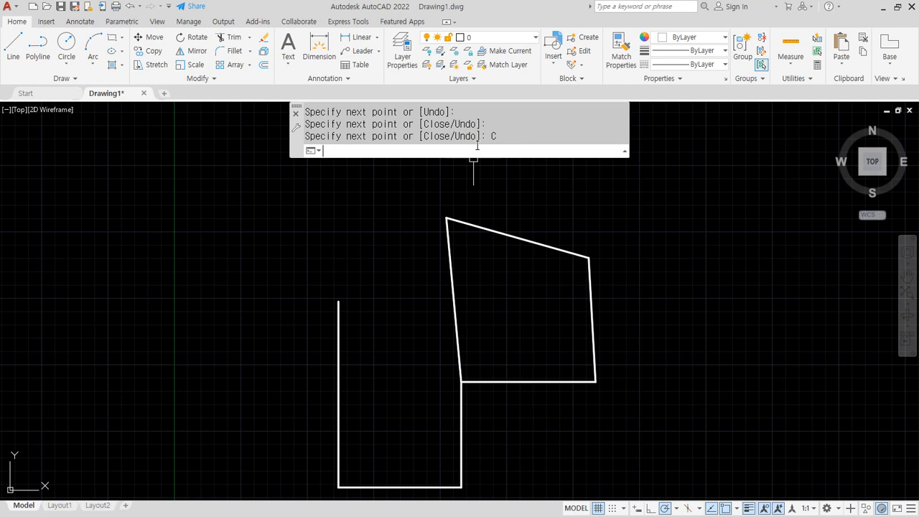
key("Escape")
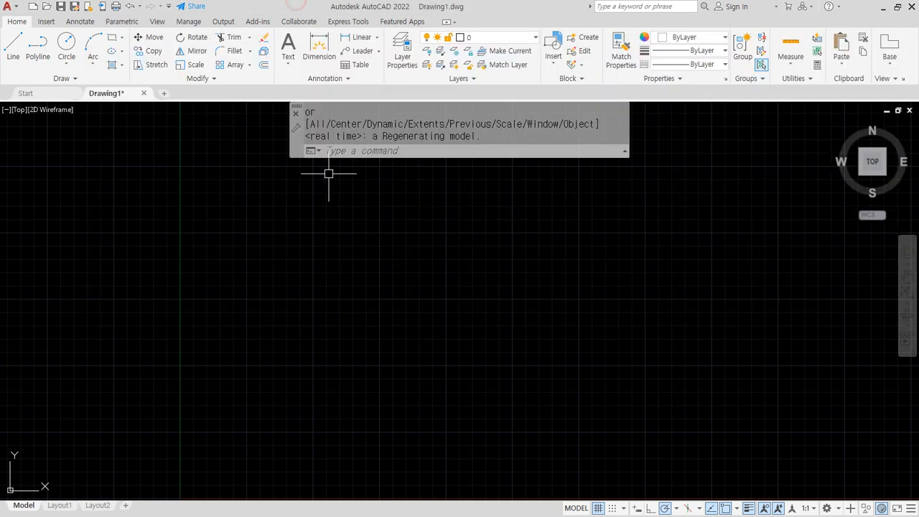
Examine the drawing's origin and X and Y axes, and switch to the browser to view the coordinate grid image 00_좌표.png
scroll(340, 286, "down", 2)
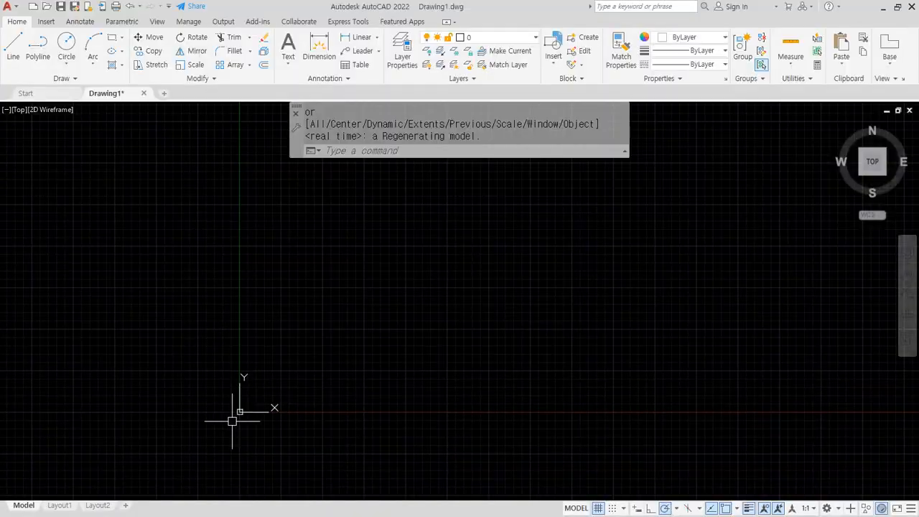
middle_click_drag(308, 376, 376, 315)
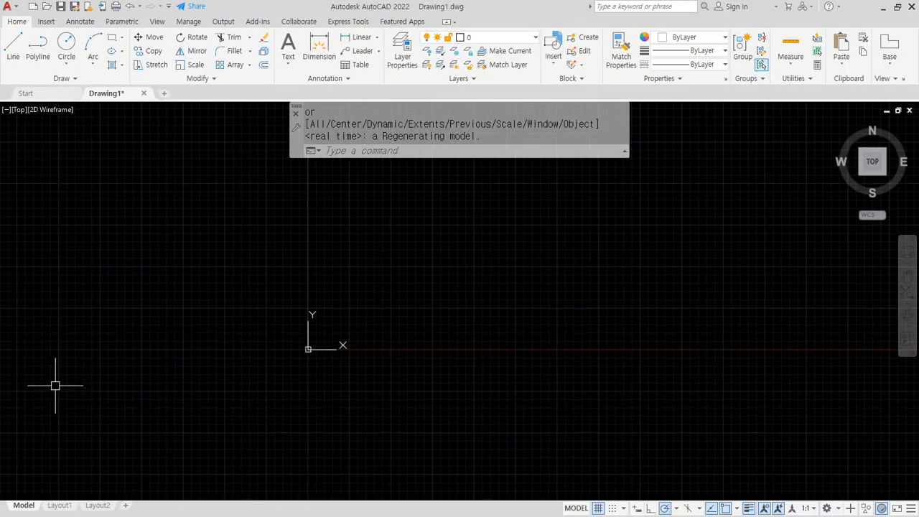
left_click_drag(0, 133, 548, 78)
double_click(548, 78)
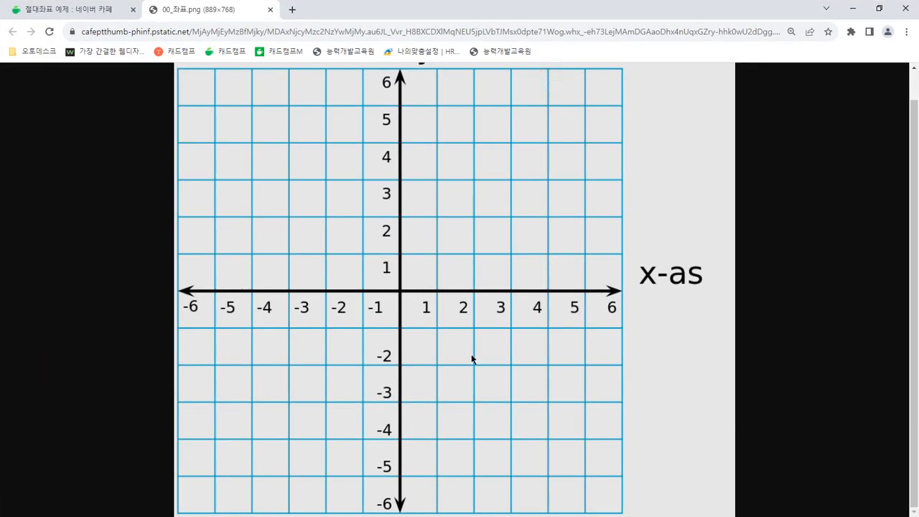
Trace the X and Y axes in red on the coordinate grid, label them x and y, and mark the origin
mouse_move(191, 291)
left_mouse_down()
mouse_move(611, 293)
mouse_move(647, 284)
left_mouse_up()
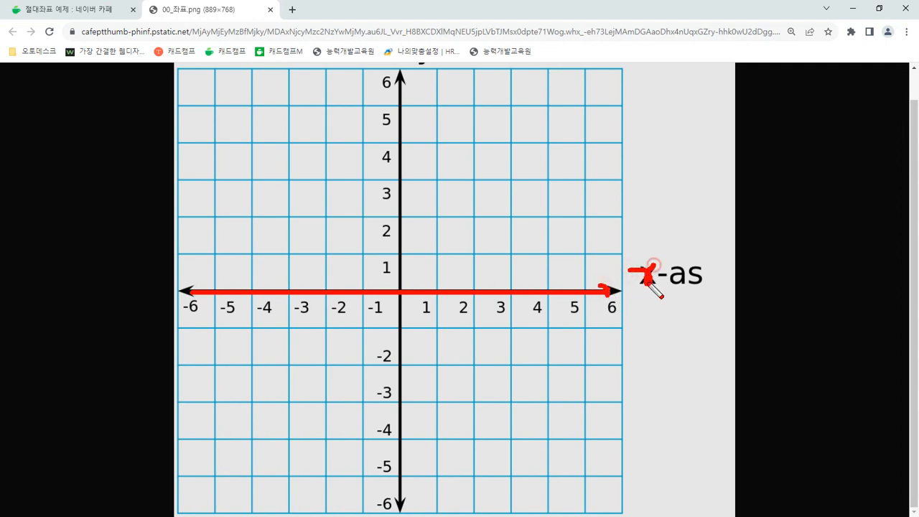
mouse_move(400, 78)
left_mouse_down()
mouse_move(401, 474)
mouse_move(358, 506)
mouse_move(408, 89)
mouse_move(462, 85)
mouse_move(469, 99)
left_mouse_up()
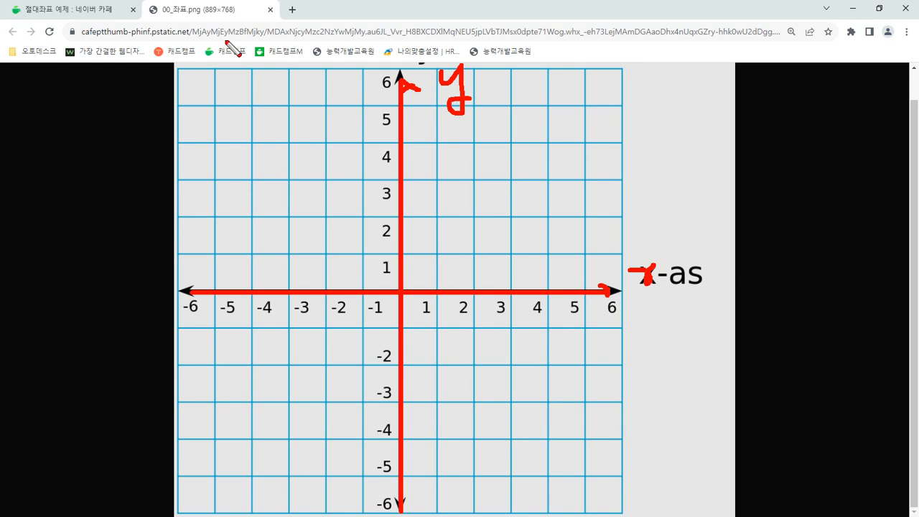
left_click(397, 289)
mouse_move(395, 293)
left_mouse_down()
mouse_move(406, 292)
mouse_move(397, 292)
left_mouse_up()
Mark the positive and negative directions of both axes from the origin, with plus and minus signs
mouse_move(411, 283)
left_mouse_down()
mouse_move(597, 286)
mouse_move(591, 299)
left_mouse_up()
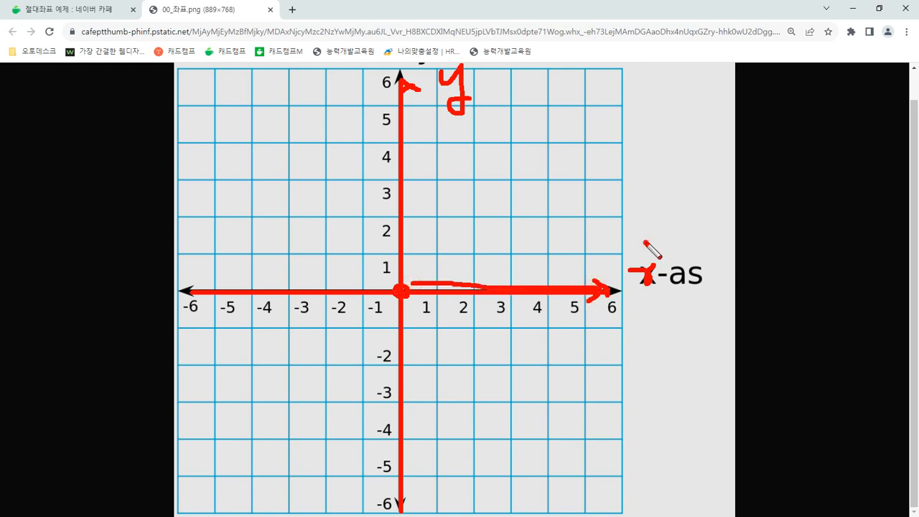
mouse_move(645, 239)
left_mouse_down()
mouse_move(661, 238)
mouse_move(652, 250)
left_mouse_up()
mouse_move(394, 279)
left_mouse_down()
mouse_move(200, 274)
mouse_move(195, 301)
left_mouse_up()
left_click_drag(151, 274, 127, 275)
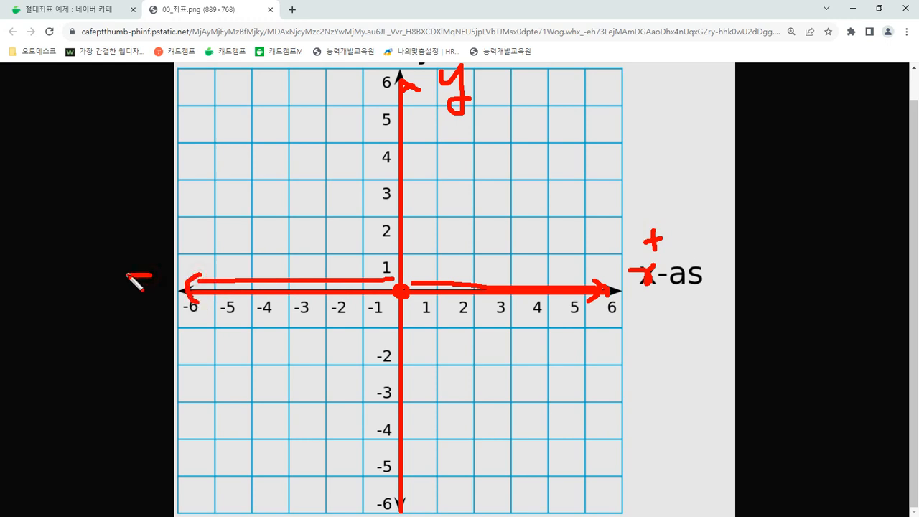
left_click_drag(388, 244, 393, 91)
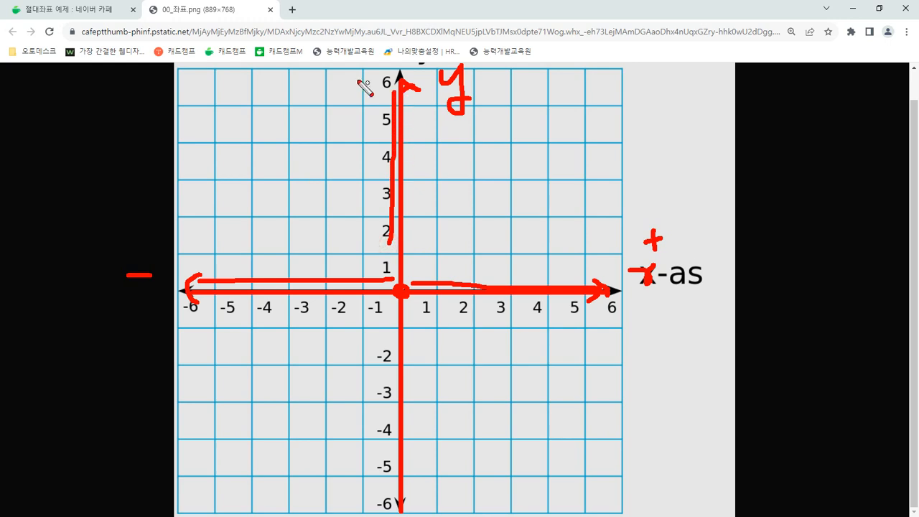
mouse_move(354, 61)
left_mouse_down()
mouse_move(355, 92)
mouse_move(368, 72)
left_mouse_up()
mouse_move(388, 310)
left_mouse_down()
mouse_move(387, 482)
mouse_move(428, 484)
left_mouse_up()
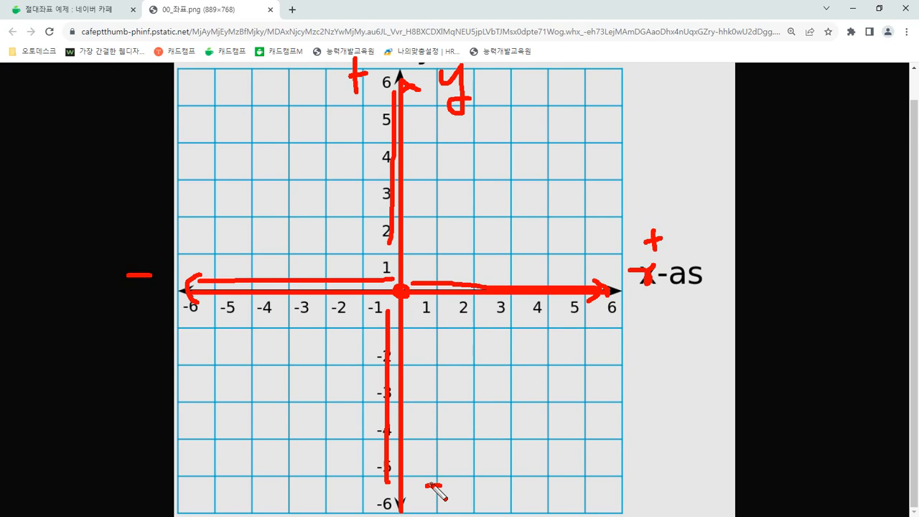
Circle each of the four quadrants of the coordinate grid
mouse_move(587, 269)
left_mouse_down()
mouse_move(468, 245)
mouse_move(510, 108)
mouse_move(572, 219)
mouse_move(554, 254)
left_mouse_up()
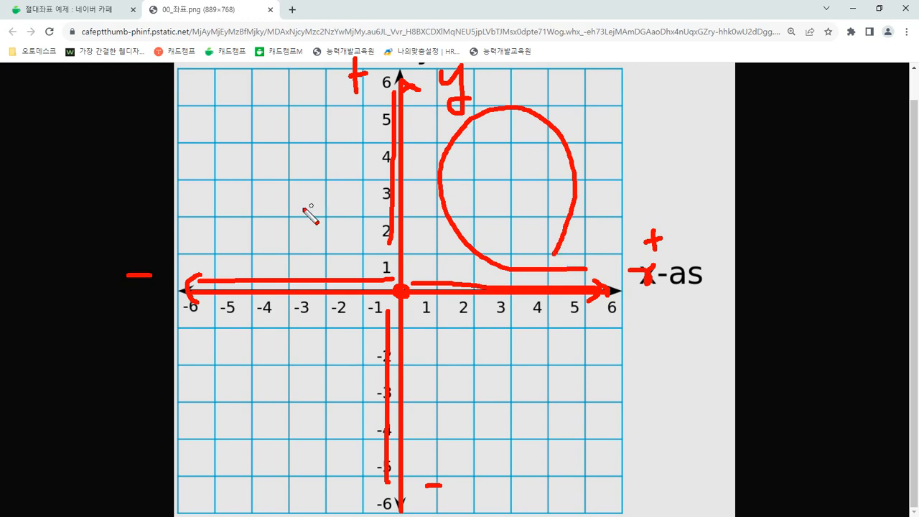
mouse_move(273, 249)
left_mouse_down()
mouse_move(273, 121)
mouse_move(291, 225)
left_mouse_up()
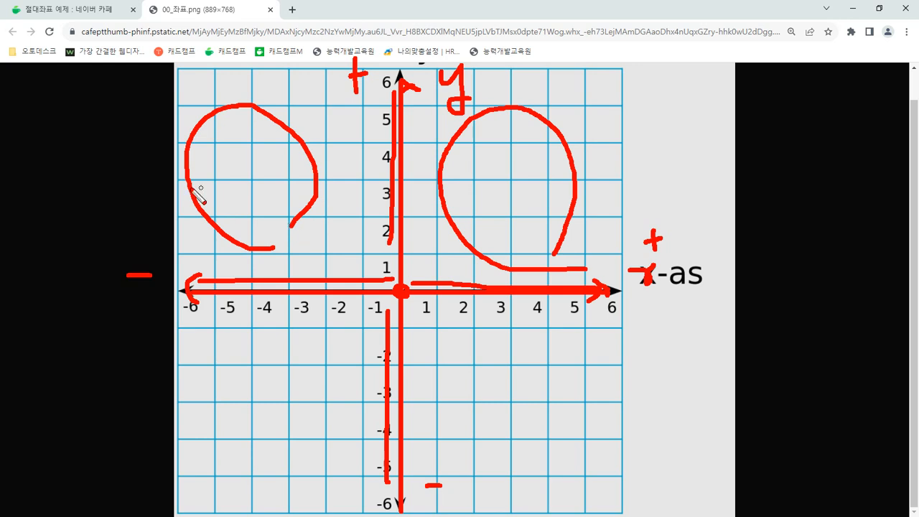
mouse_move(288, 332)
left_mouse_down()
mouse_move(242, 439)
mouse_move(279, 339)
left_mouse_up()
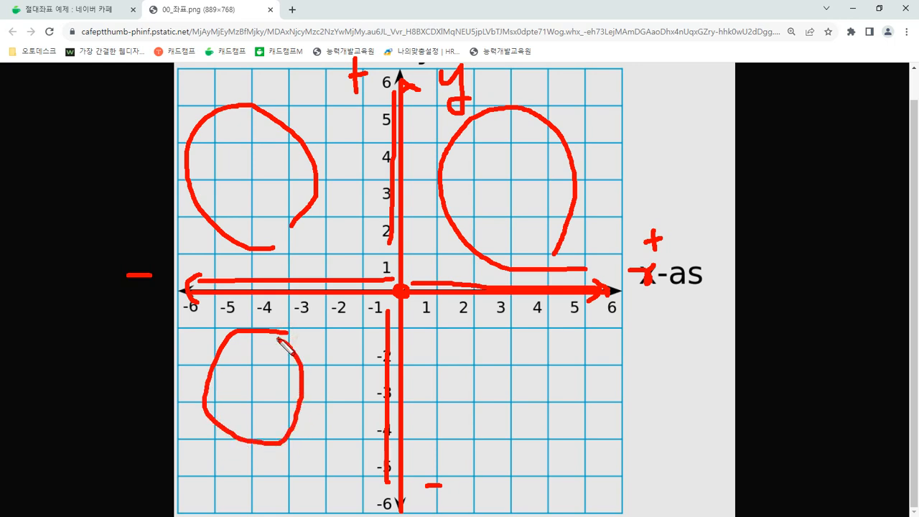
mouse_move(528, 363)
left_mouse_down()
mouse_move(517, 370)
mouse_move(570, 452)
mouse_move(530, 378)
left_mouse_up()
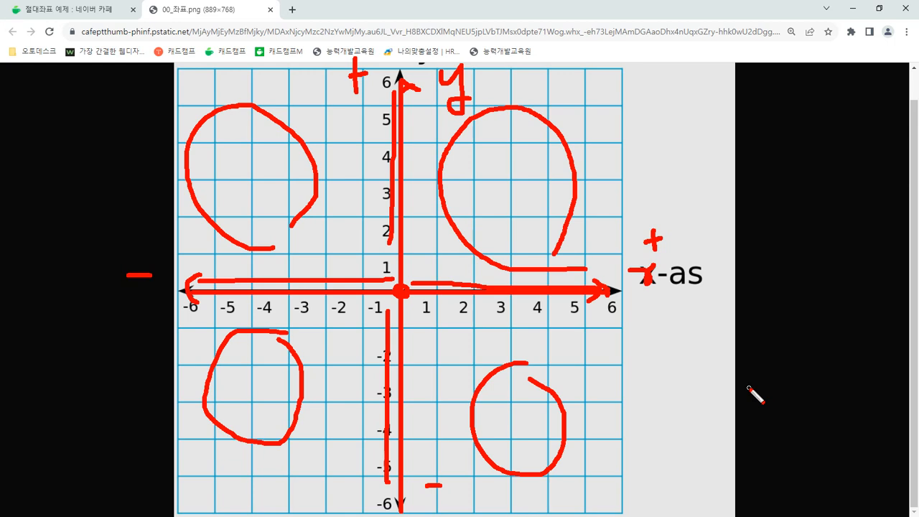
Clear the annotations, mark the point at X 2, Y 3 with its distances along both axes, and label it 2,3
key("e")
left_click(472, 177)
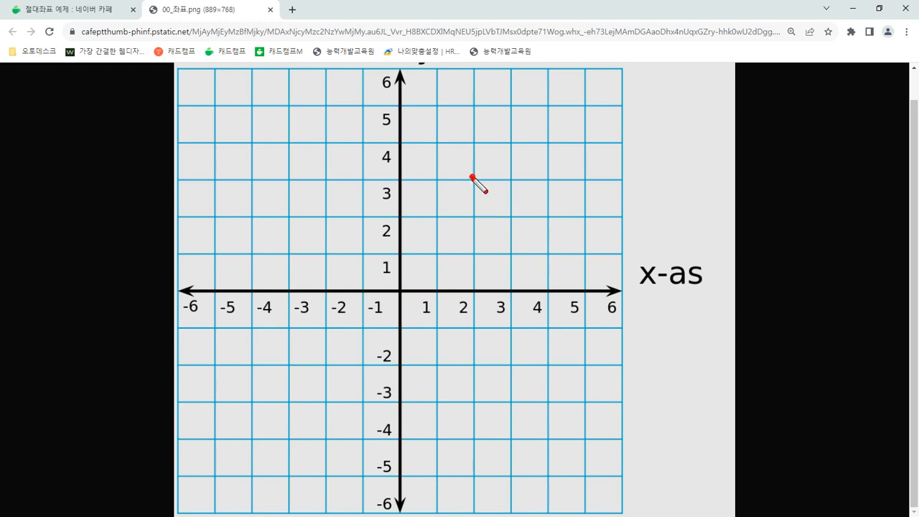
left_click_drag(471, 177, 474, 178)
mouse_move(400, 285)
left_mouse_down()
mouse_move(424, 309)
mouse_move(464, 300)
mouse_move(471, 284)
mouse_move(479, 323)
left_mouse_up()
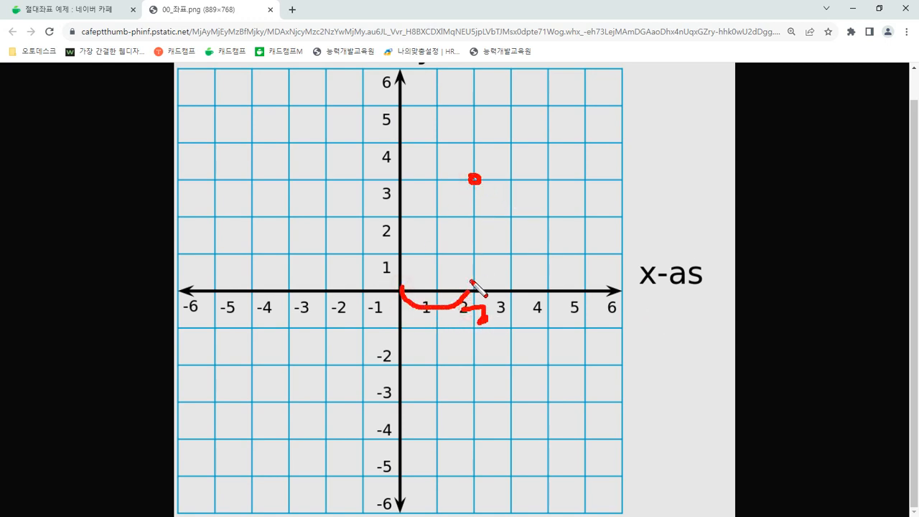
mouse_move(472, 285)
left_mouse_down()
mouse_move(480, 196)
mouse_move(409, 179)
mouse_move(404, 188)
left_mouse_up()
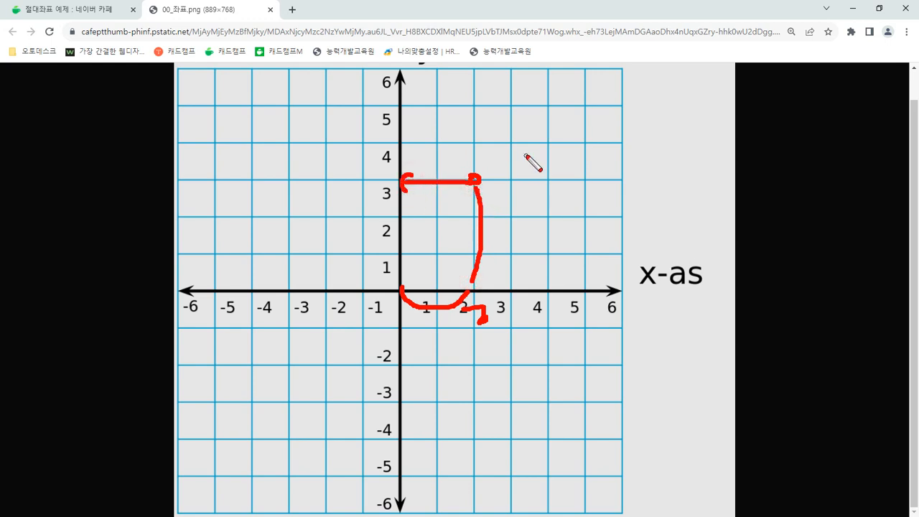
mouse_move(488, 154)
left_mouse_down()
mouse_move(507, 172)
mouse_move(539, 165)
mouse_move(544, 177)
left_mouse_up()
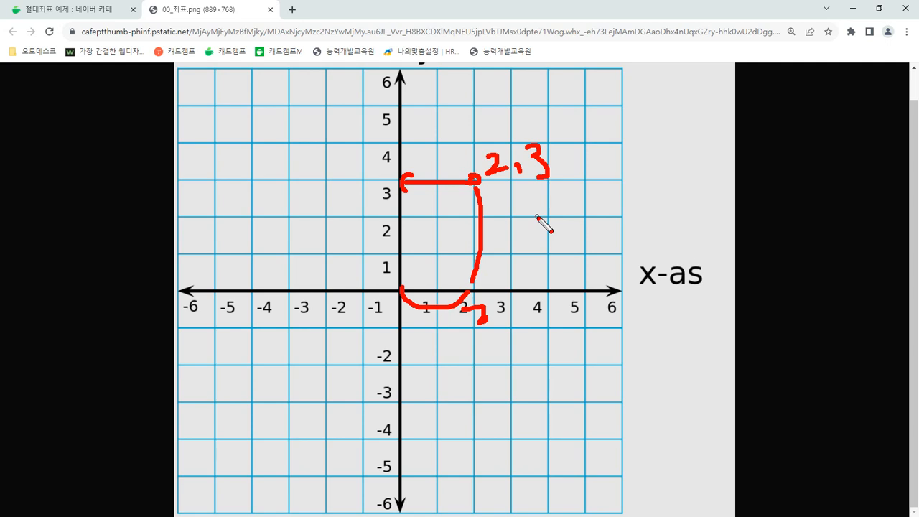
Clear the annotations and mark the point at X 4, Y 5 with guide strokes from both axes
key("e")
left_click_drag(546, 102, 544, 113)
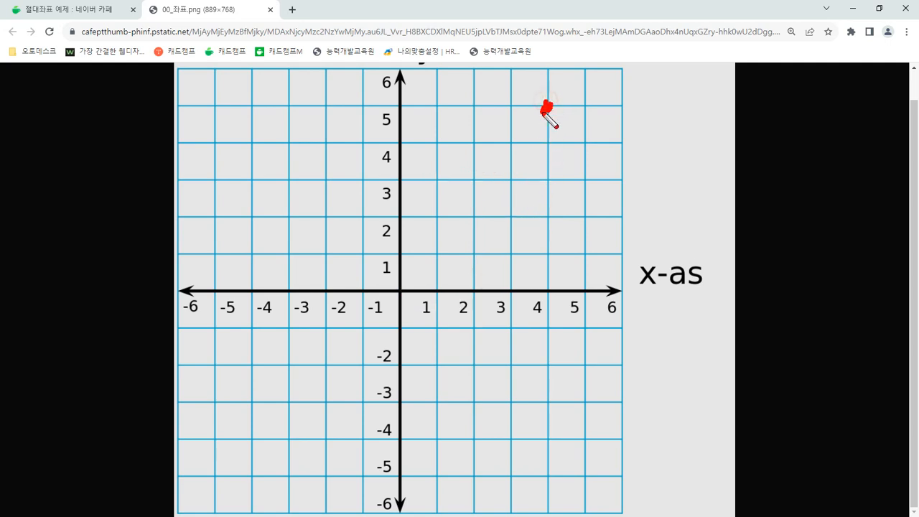
mouse_move(547, 297)
left_mouse_down()
mouse_move(546, 143)
mouse_move(537, 131)
mouse_move(556, 126)
left_mouse_up()
mouse_move(407, 102)
left_mouse_down()
mouse_move(528, 103)
mouse_move(533, 114)
left_mouse_up()
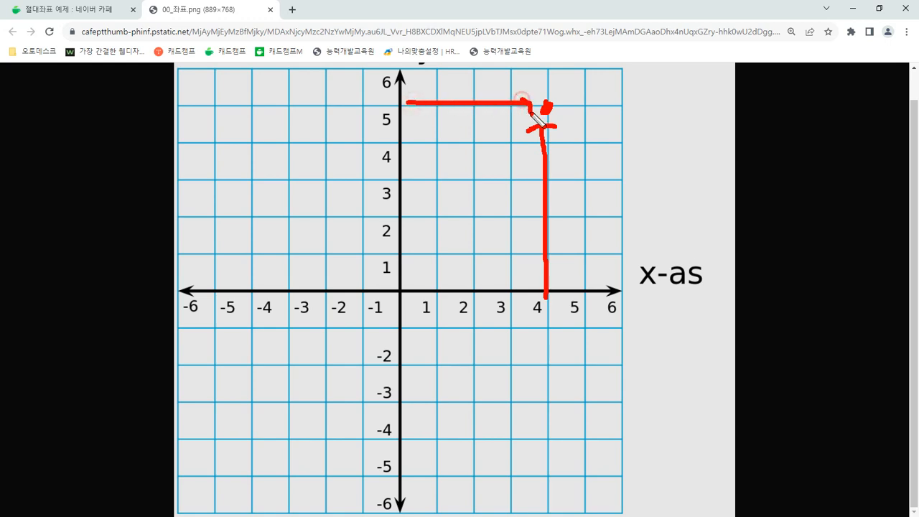
Clear the annotations and mark the point at X -4, Y 2 with guide strokes from both axes
key("e")
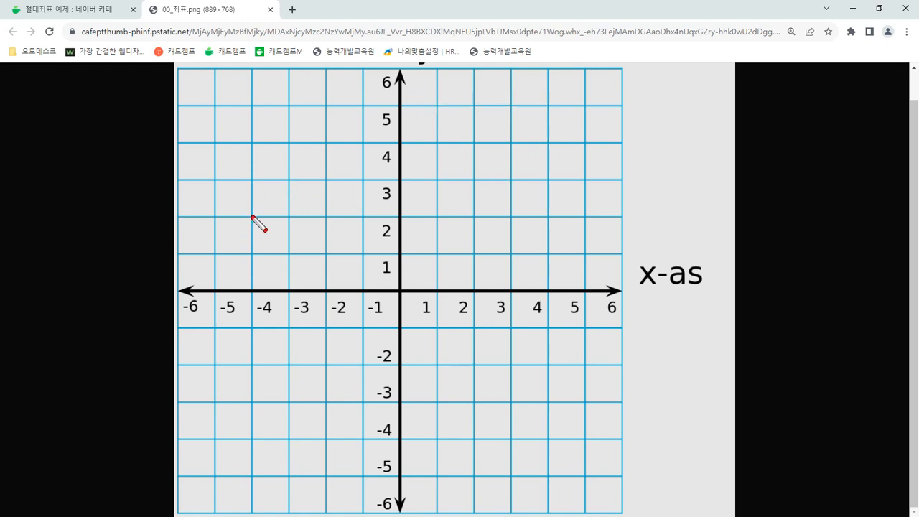
left_click(251, 217)
left_click_drag(248, 291, 258, 224)
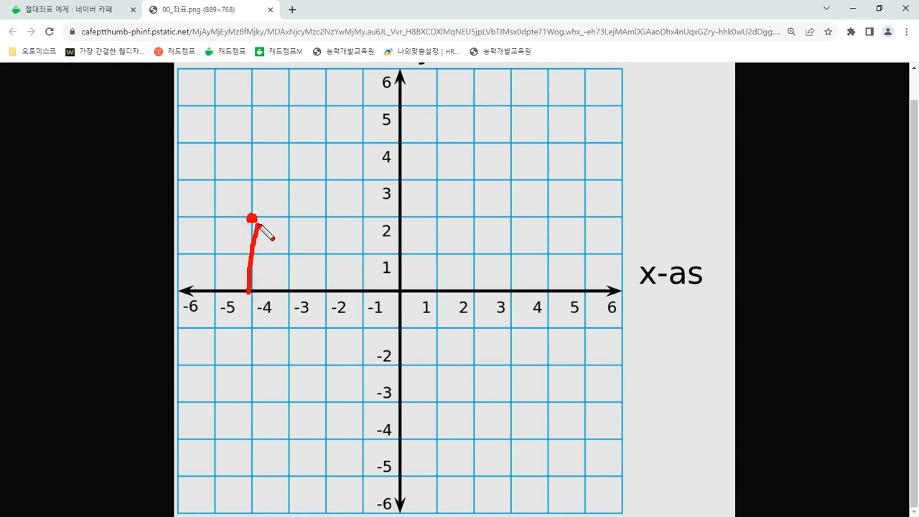
left_click_drag(367, 221, 266, 218)
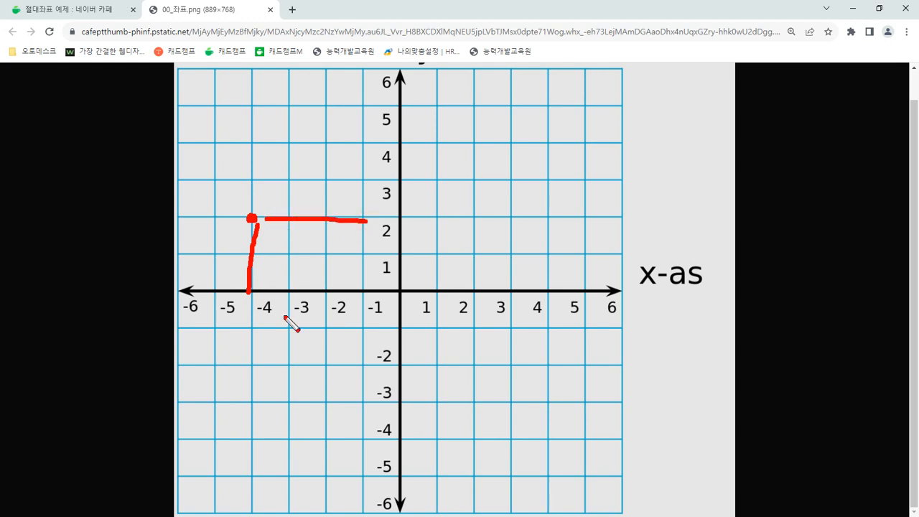
Clear the annotations and mark the point at X -3, Y -3 with guide strokes from both axes
key("e")
left_click(291, 399)
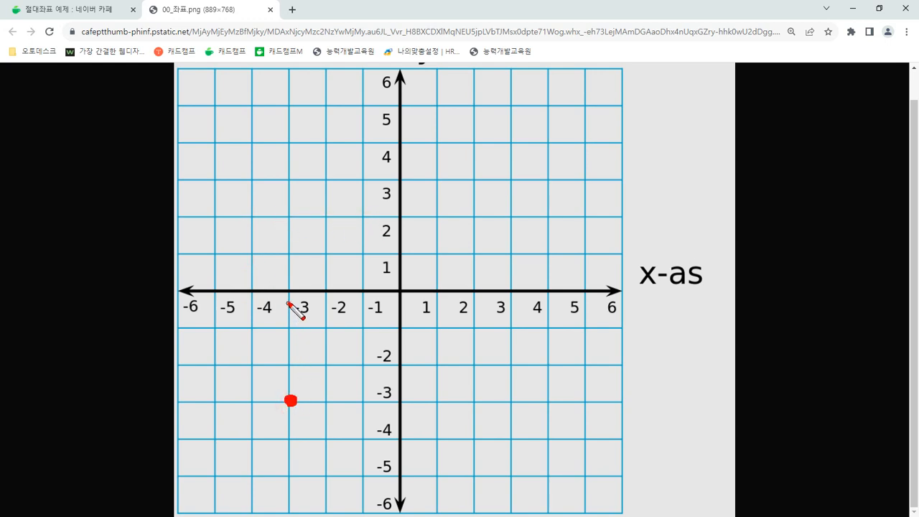
left_click_drag(290, 303, 286, 387)
left_click_drag(367, 397, 299, 399)
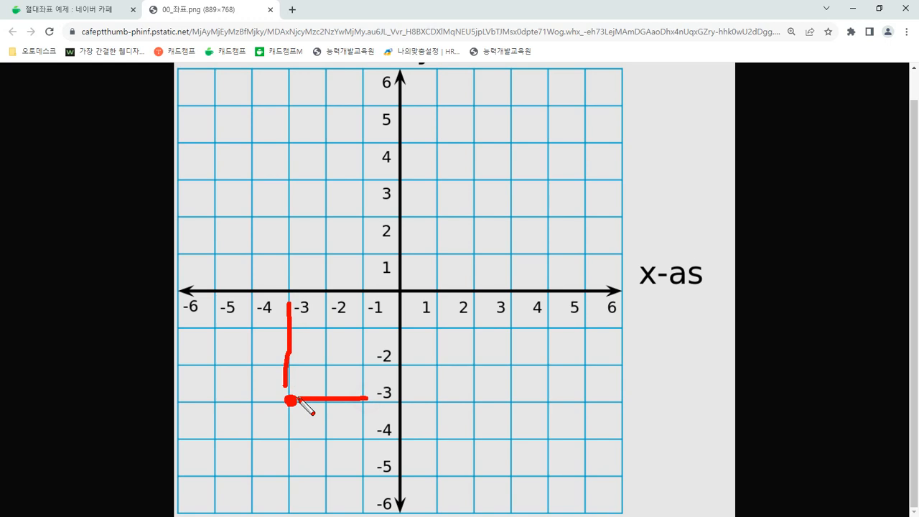
Clear the annotations and mark the point at X 5, Y -2 with guide strokes from both axes
key("e")
left_click(585, 367)
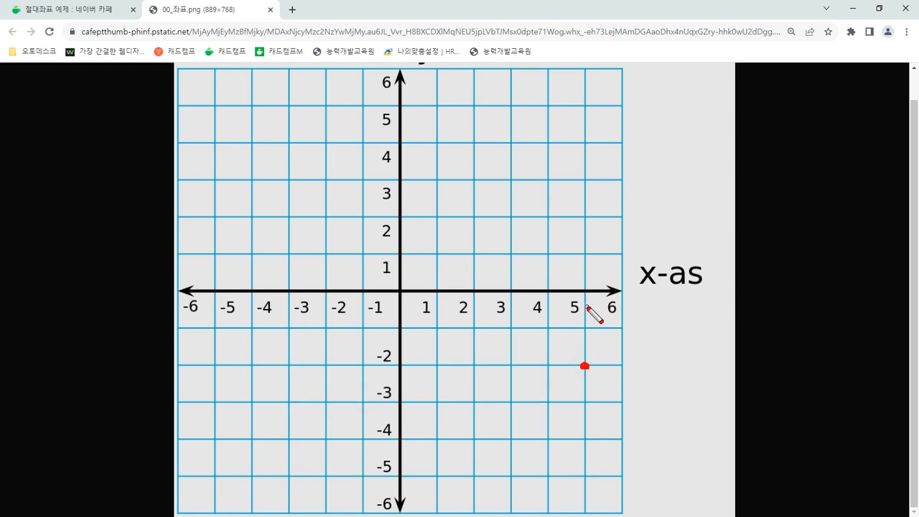
left_click_drag(587, 306, 586, 359)
left_click_drag(407, 364, 571, 367)
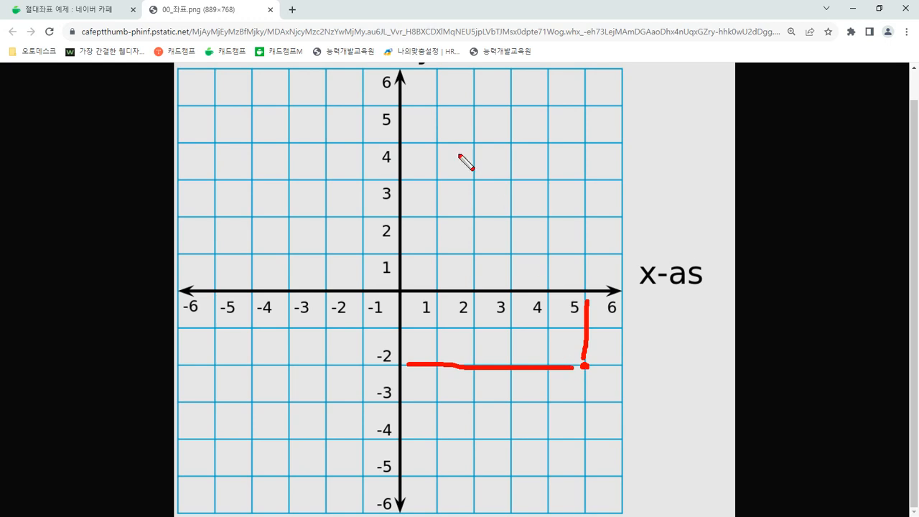
Return to the absolute coordinate example post and open its T-shaped exercise image with points A to I
key("Escape")
left_click(54, 10)
scroll(372, 302, "down", 5)
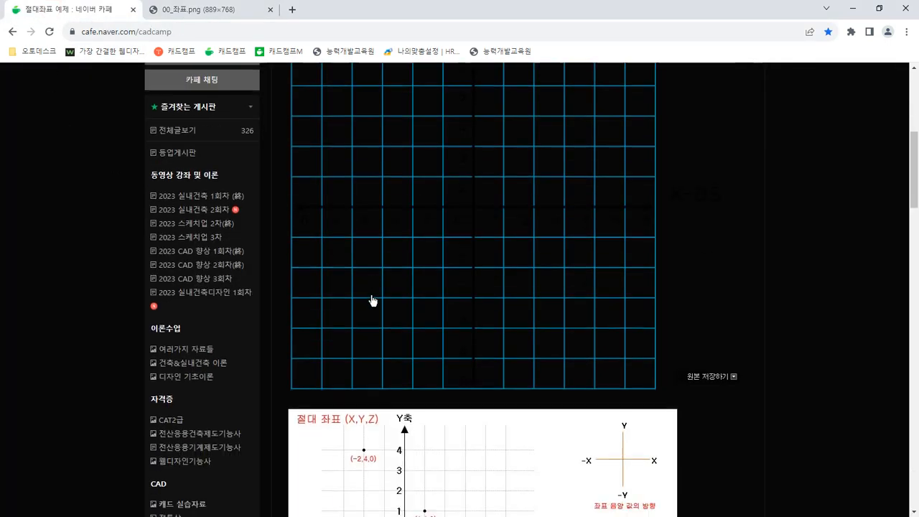
scroll(418, 327, "down", 4)
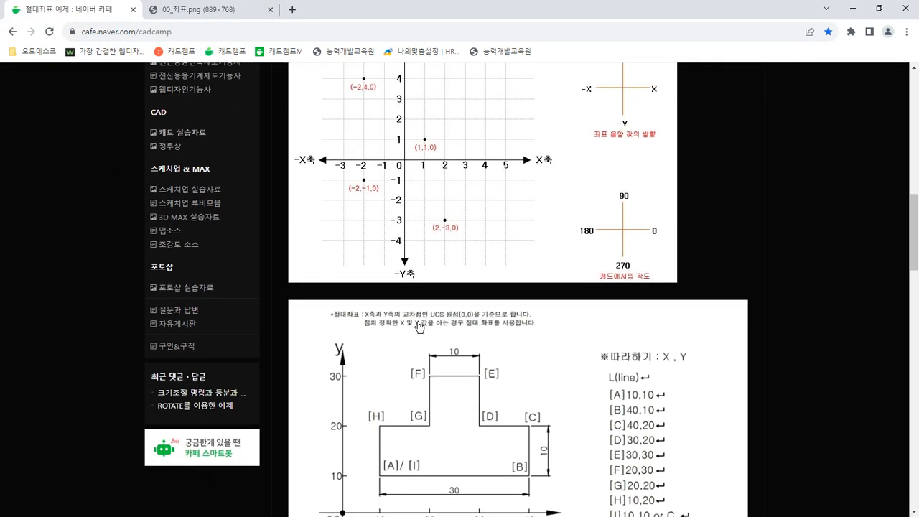
left_click(422, 295)
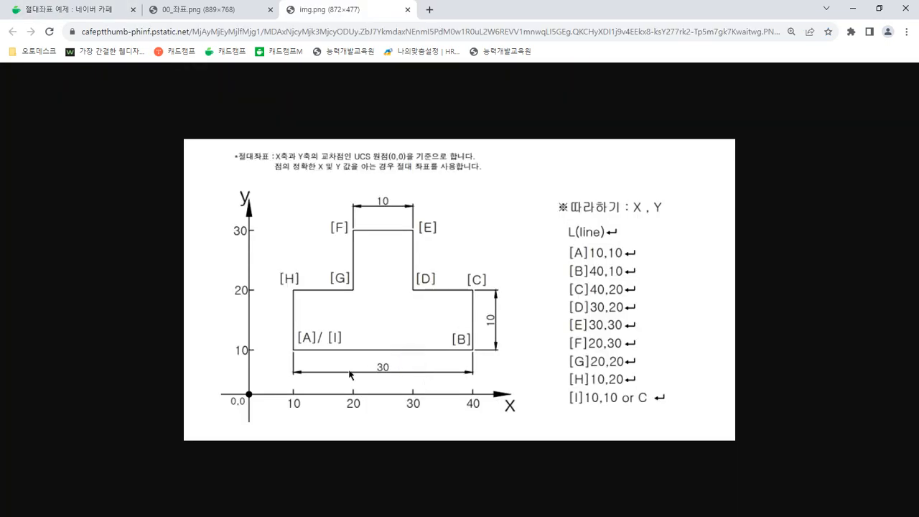
Circle points A, B and C on the exercise shape and bracket the coordinate list from A to I
mouse_move(307, 359)
left_mouse_down()
mouse_move(313, 320)
mouse_move(319, 351)
left_mouse_up()
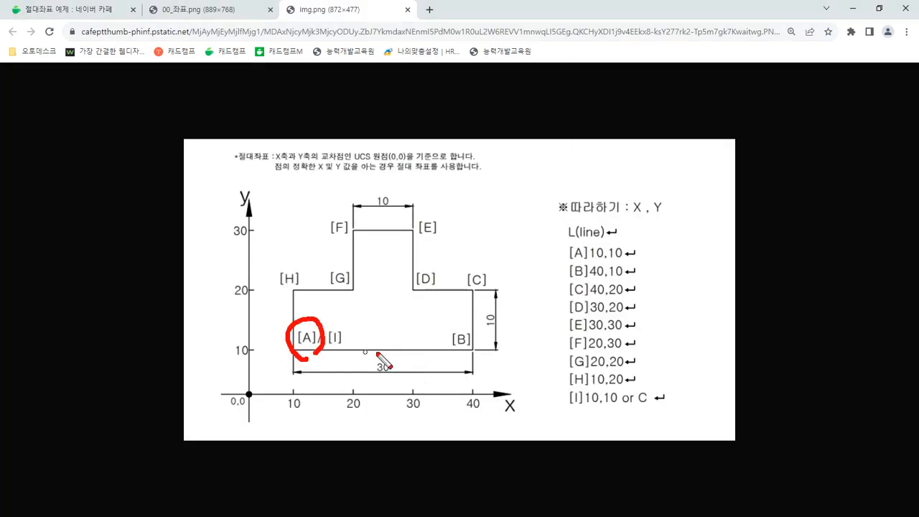
mouse_move(467, 353)
left_mouse_down()
mouse_move(468, 338)
mouse_move(471, 346)
left_mouse_up()
left_click_drag(482, 291, 480, 292)
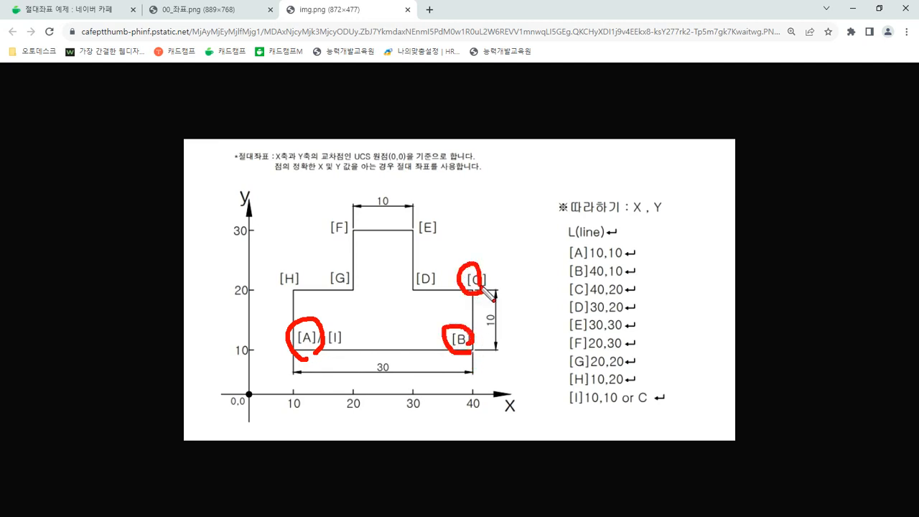
mouse_move(562, 247)
left_mouse_down()
mouse_move(553, 276)
mouse_move(564, 401)
left_mouse_up()
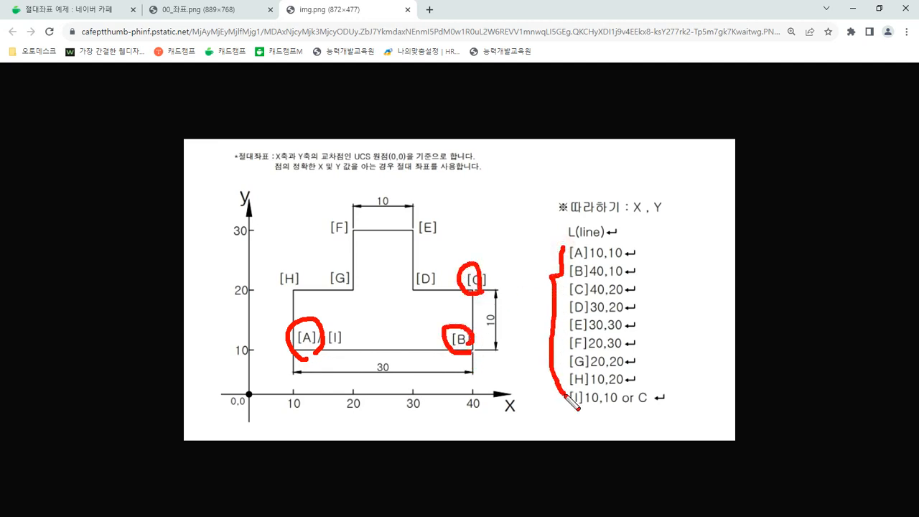
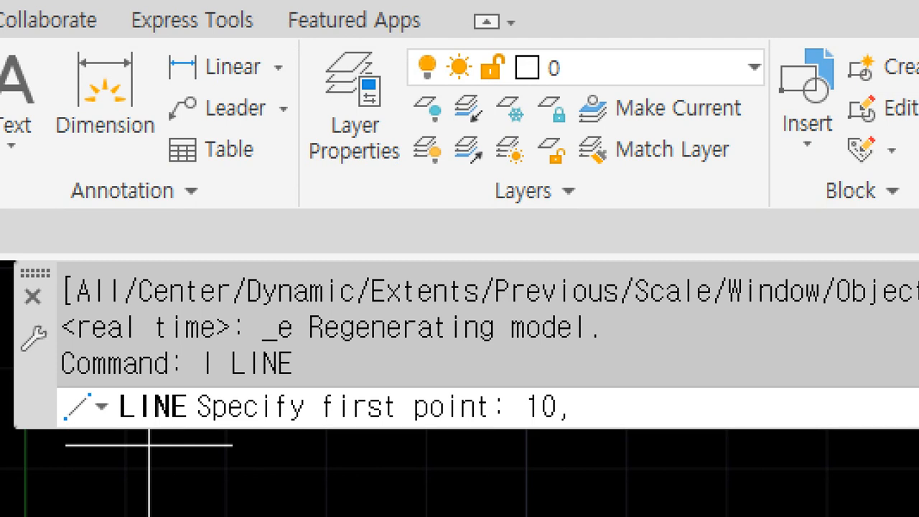
In AutoCAD, start a line with its first point at absolute coordinates 10,10
type("10")
key("Left")
key("Left")
key("Left")
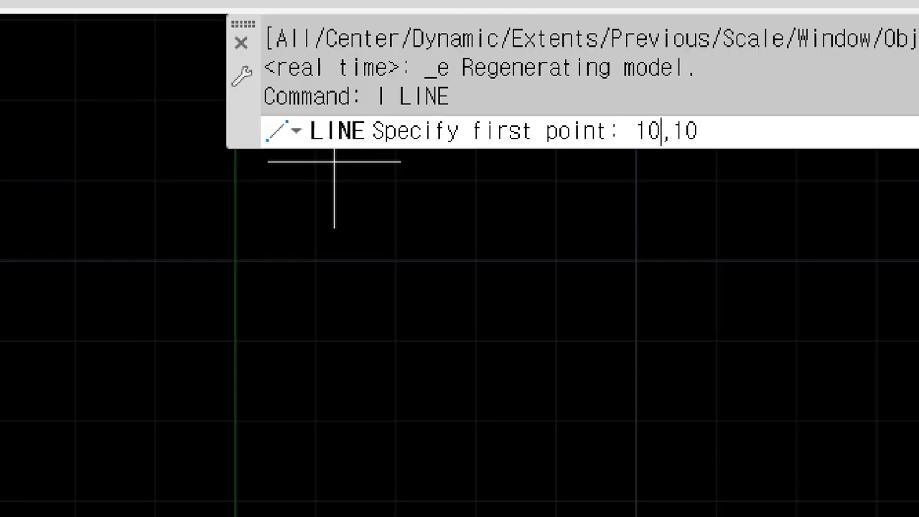
key("Return")
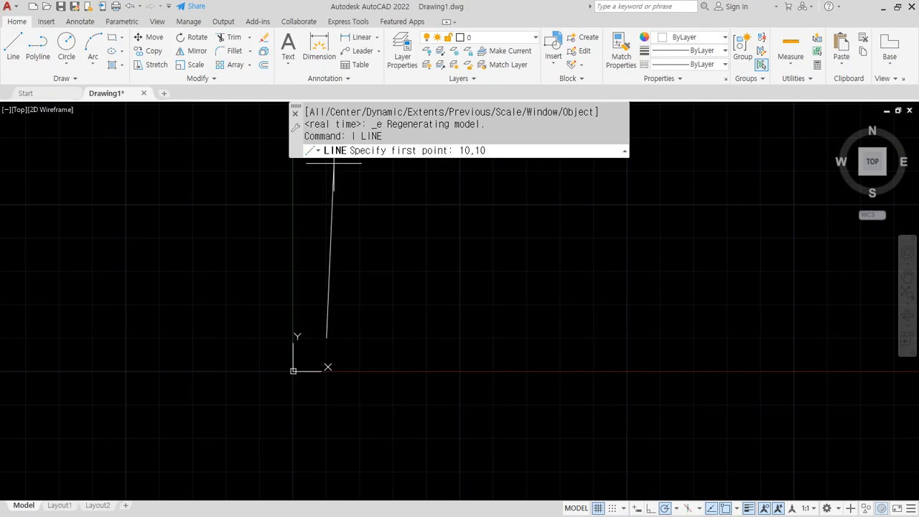
Cancel the unfinished line and dismiss the Save Drawing As dialog without saving
scroll(353, 341, "up", 6)
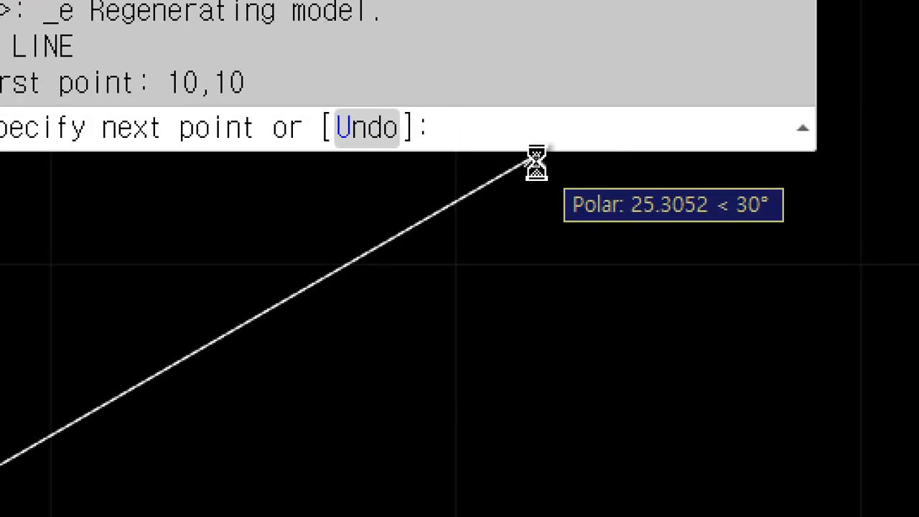
key("Escape")
key("ctrl+shift+s")
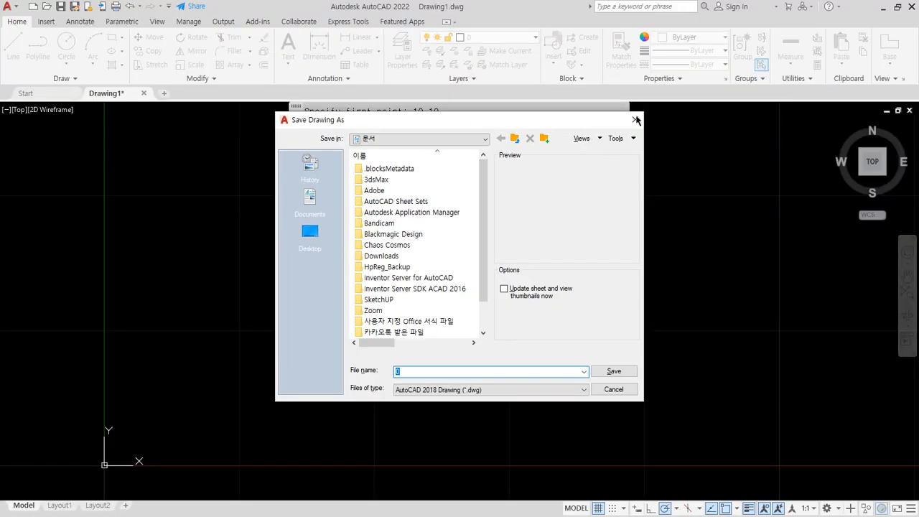
left_click(834, 36)
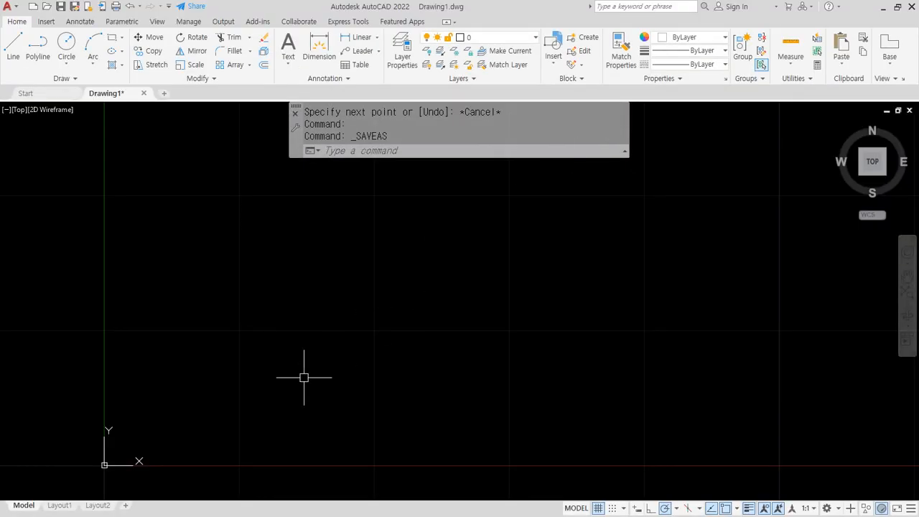
Start a line at absolute coordinates 10,10 and draw the shape's bottom edge to 40,10
type("l")
key("Return")
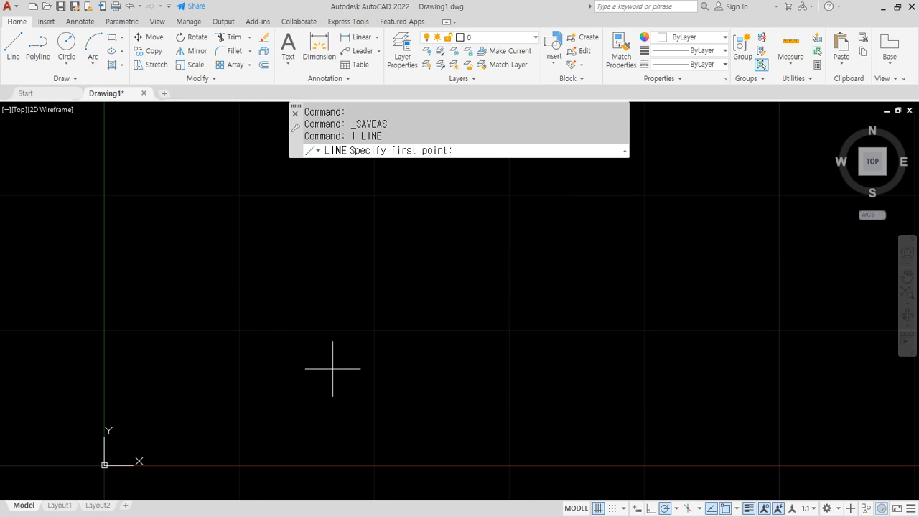
type("10,10")
key("Return")
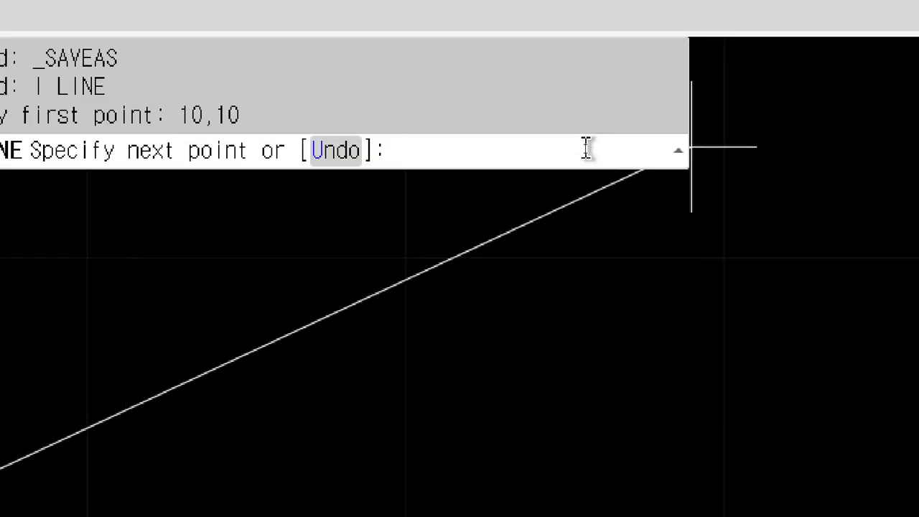
type("40,10")
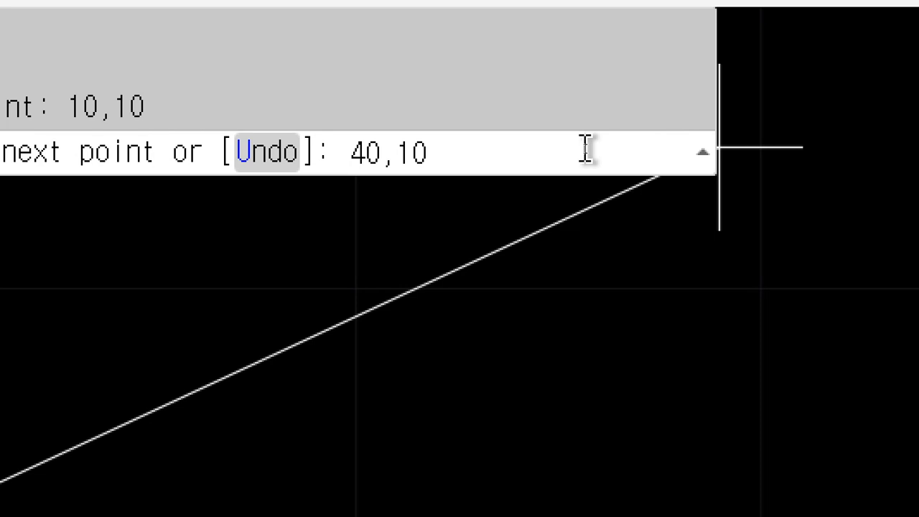
key("Return")
Continue the line to absolute coordinates 40,20 and 30,20 to form the base's right side and shoulder
scroll(486, 320, "down", 8)
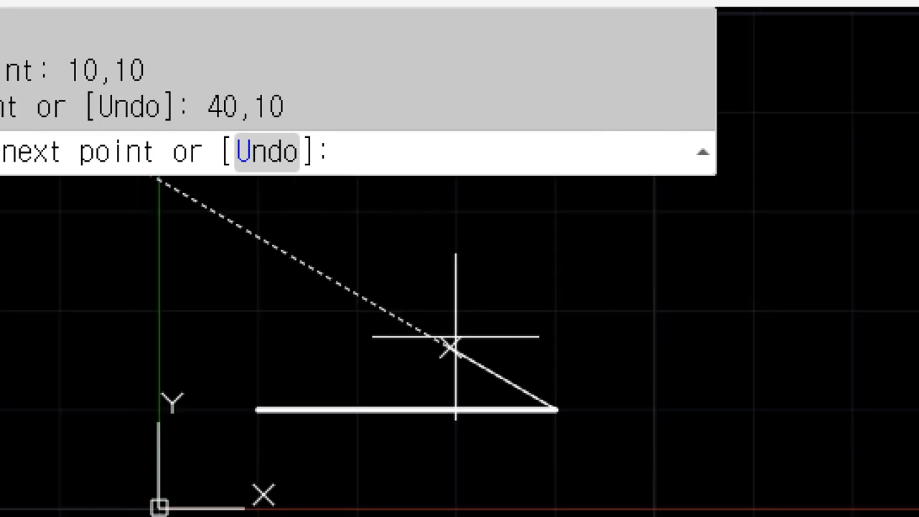
scroll(408, 367, "up", 2)
middle_click_drag(471, 411, 172, 307)
scroll(215, 298, "up", 2)
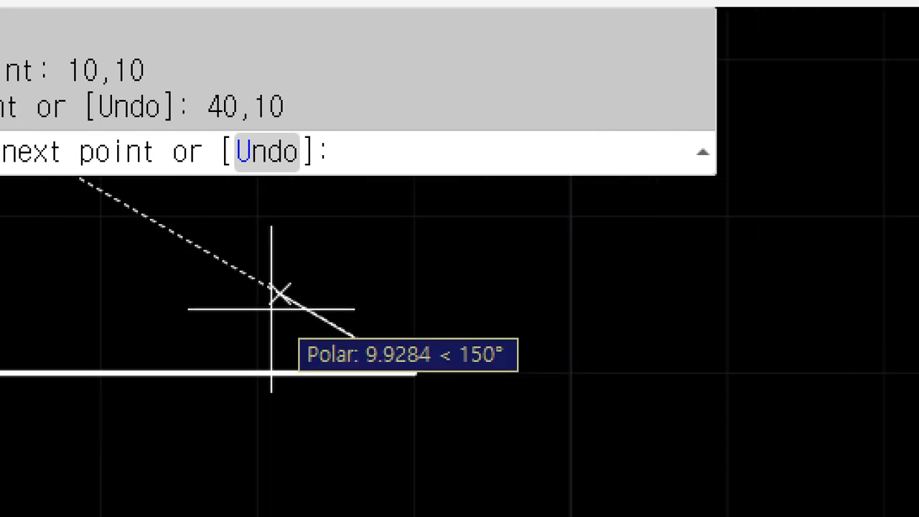
middle_click_drag(345, 328, 432, 433)
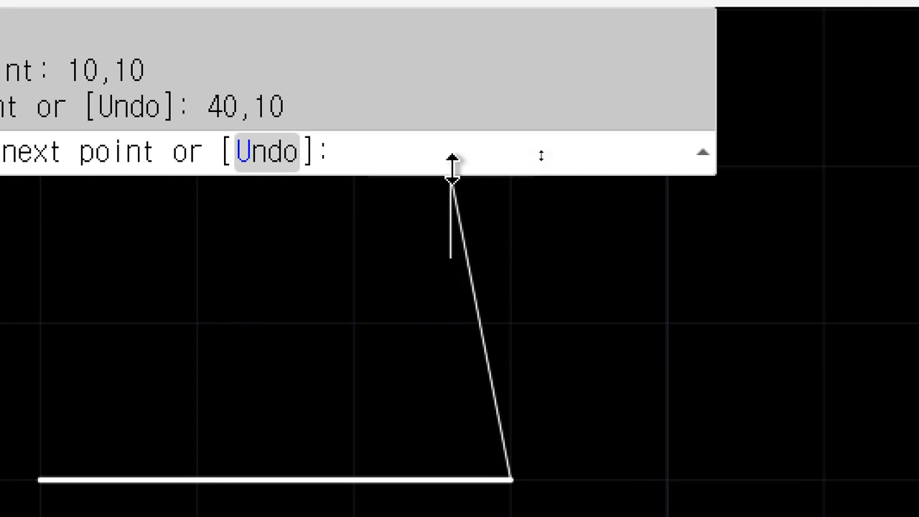
type("40,20")
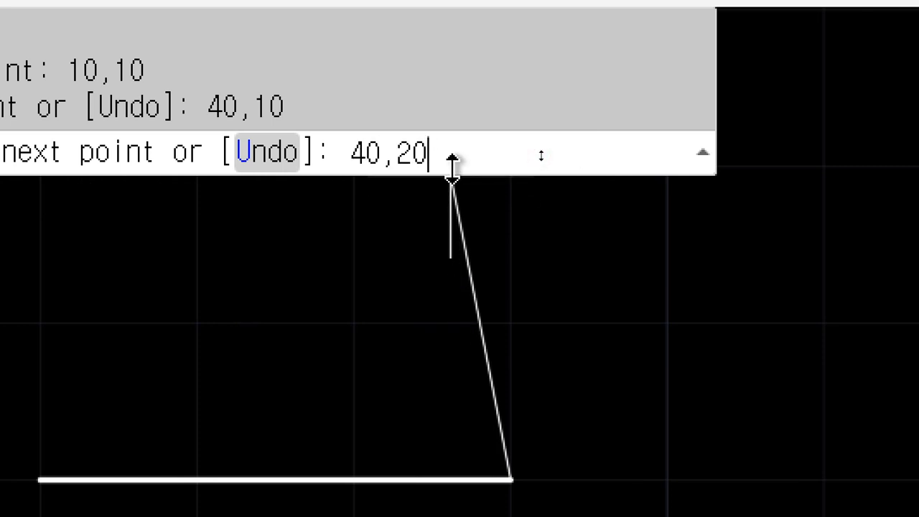
key("Return")
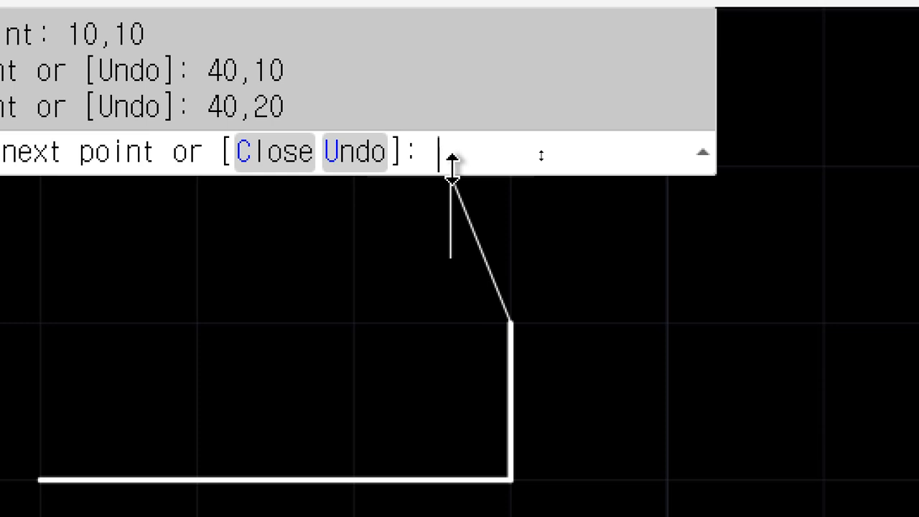
type("30,20")
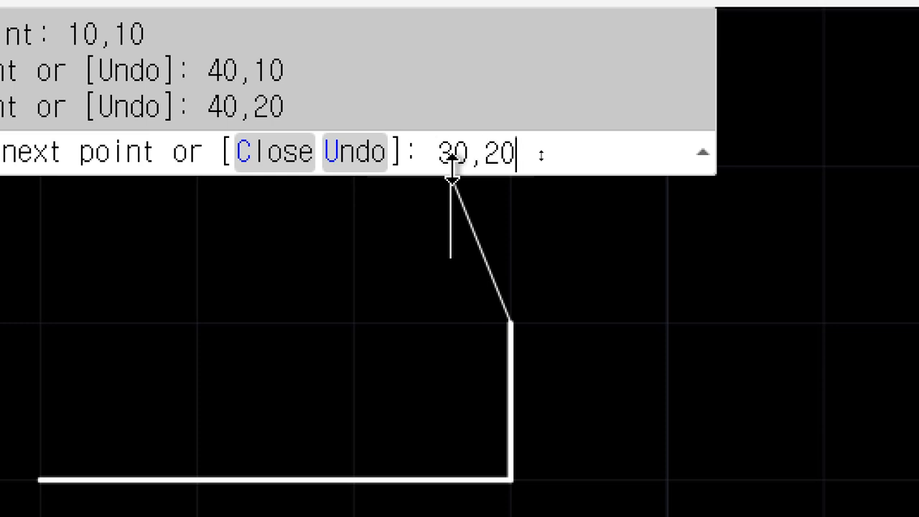
key("Return")
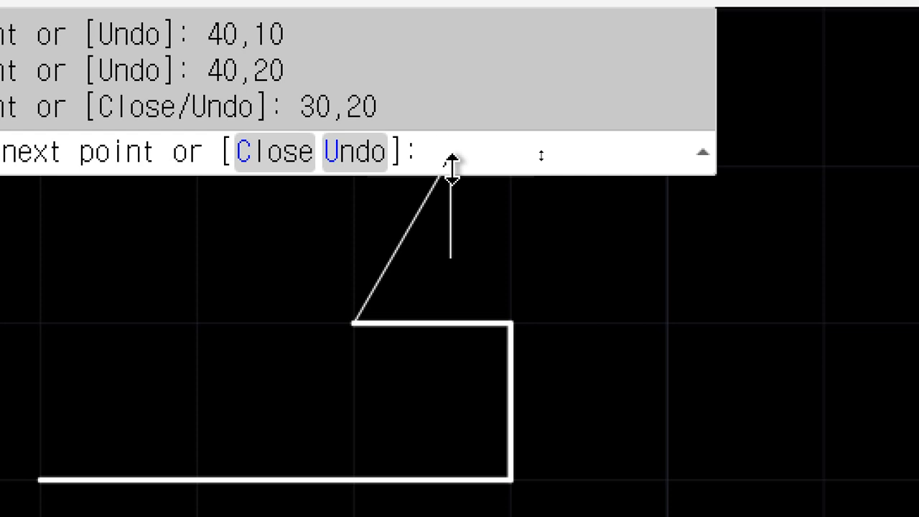
Outline the upper block by continuing the line through absolute coordinates 30,30, 20,30 and 20,20
type("30,30")
key("Return")
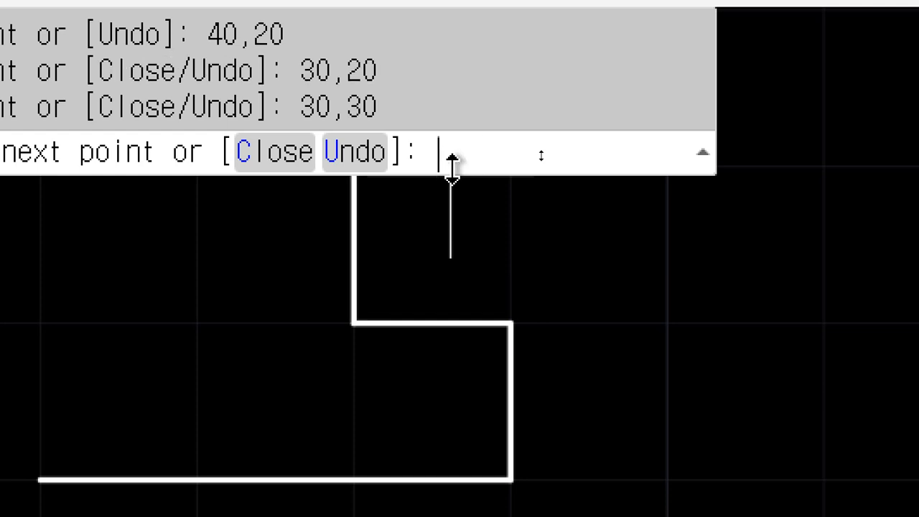
middle_click_drag(353, 369, 365, 404)
scroll(378, 385, "down", 2)
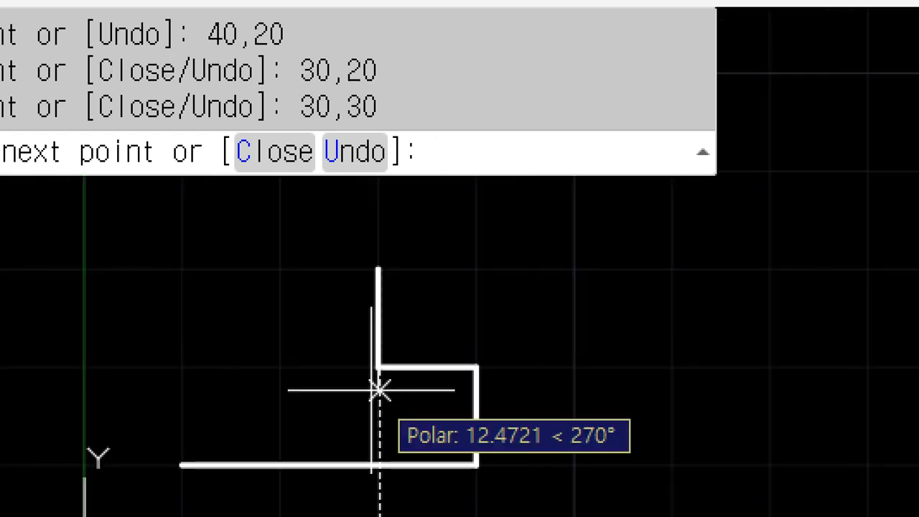
scroll(369, 365, "up", 2)
scroll(369, 365, "down", 2)
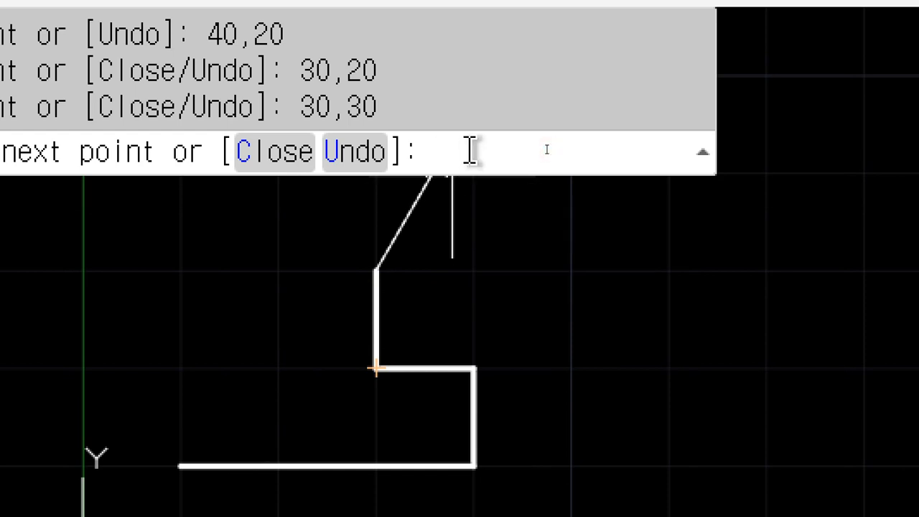
type("20,30")
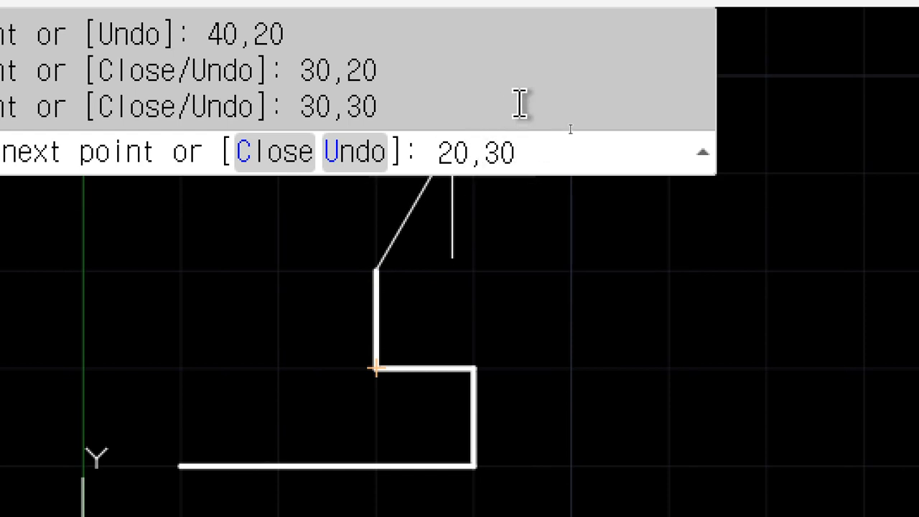
key("Return")
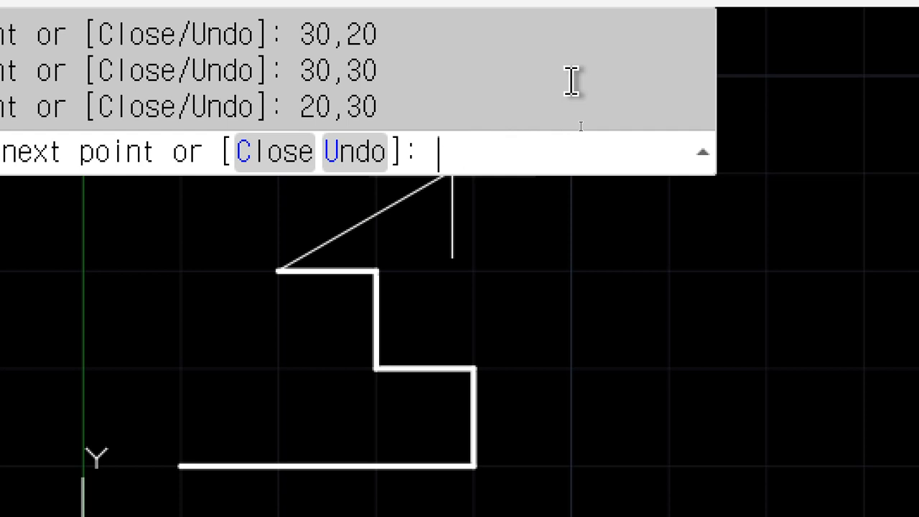
type("20,20")
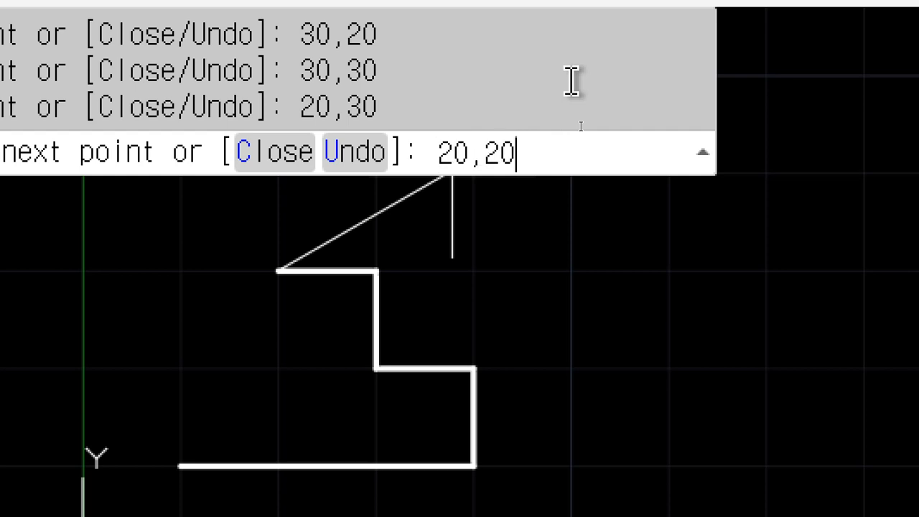
key("Return")
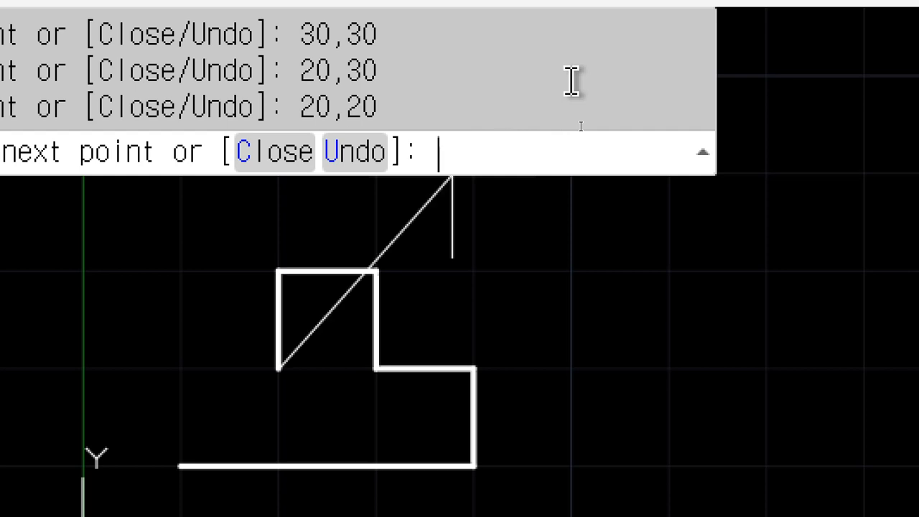
type("10,10")
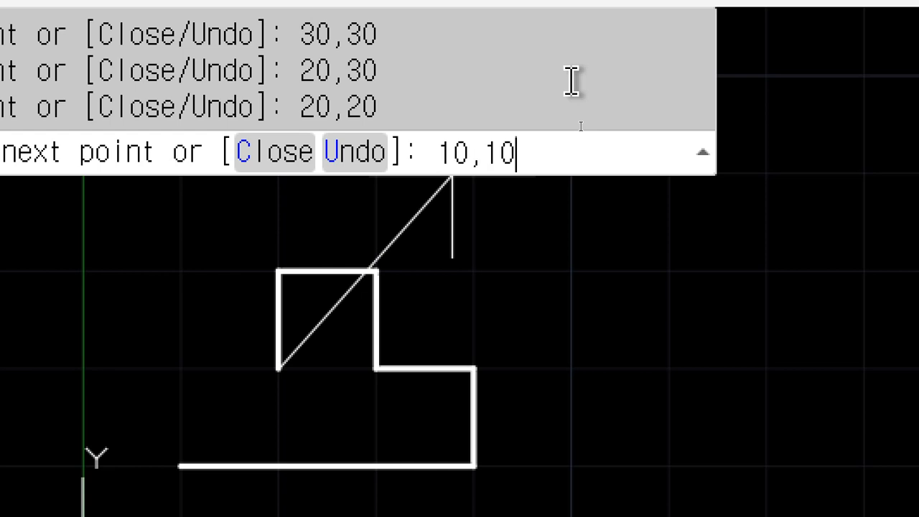
key("Return")
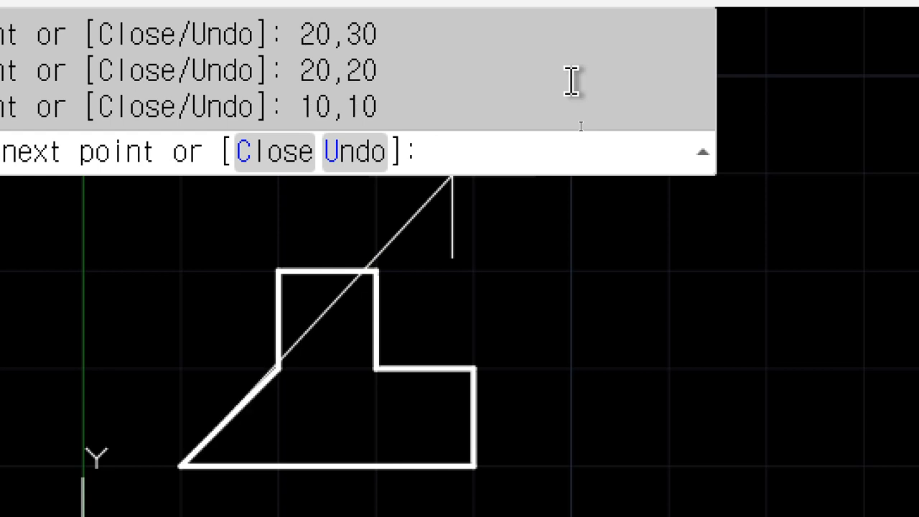
type("u")
key("Return")
Continue the line to absolute coordinates 10,20 and close the outline back to its starting point
type("10,20")
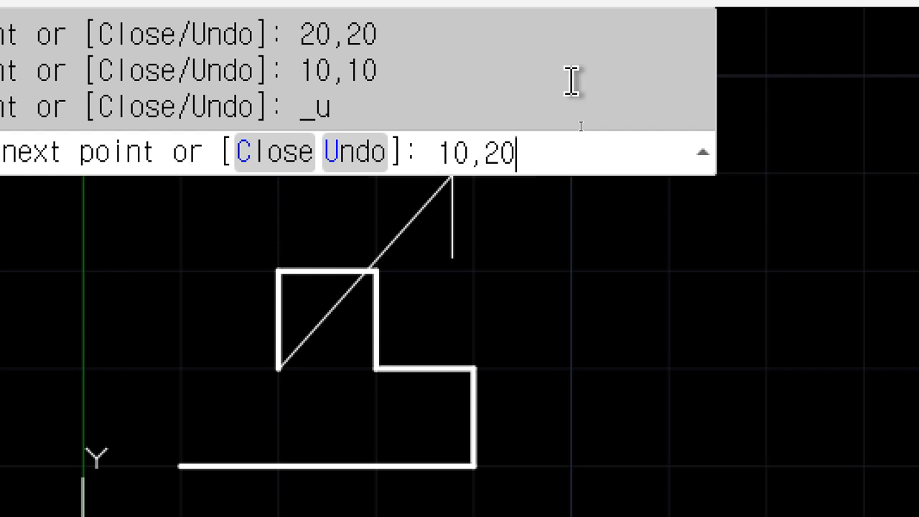
key("Return")
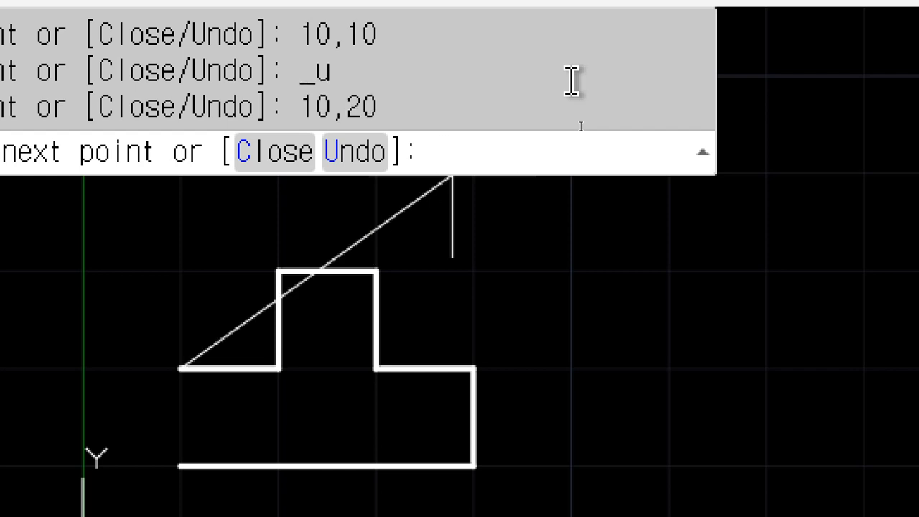
left_click(279, 159)
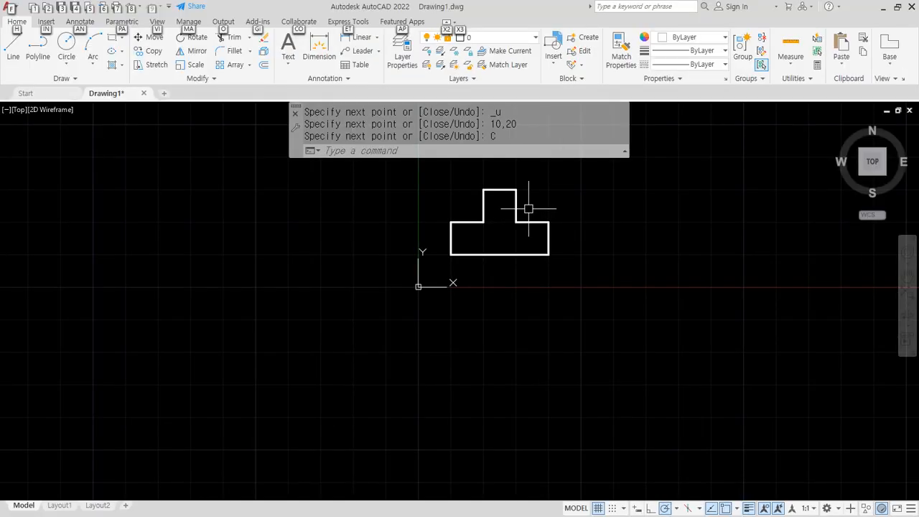
scroll(528, 206, "up", 4)
middle_click_drag(529, 207, 475, 272)
key("Escape")
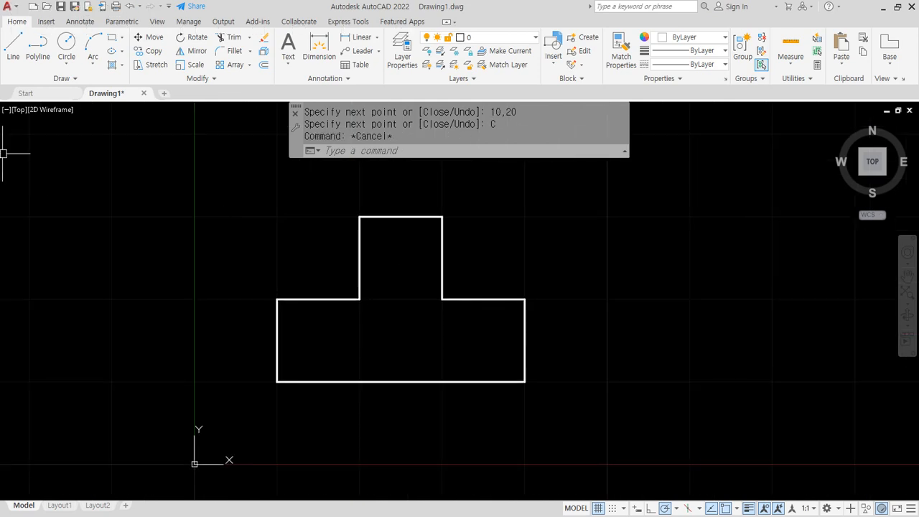
In the browser's absolute coordinate example, find the nested rectangles exercise and circle the start points 15,15, 25,25 and 35,35, tracing around the green rectangle
left_click_drag(0, 107, 352, 76)
left_click(53, 79)
scroll(224, 268, "down", 5)
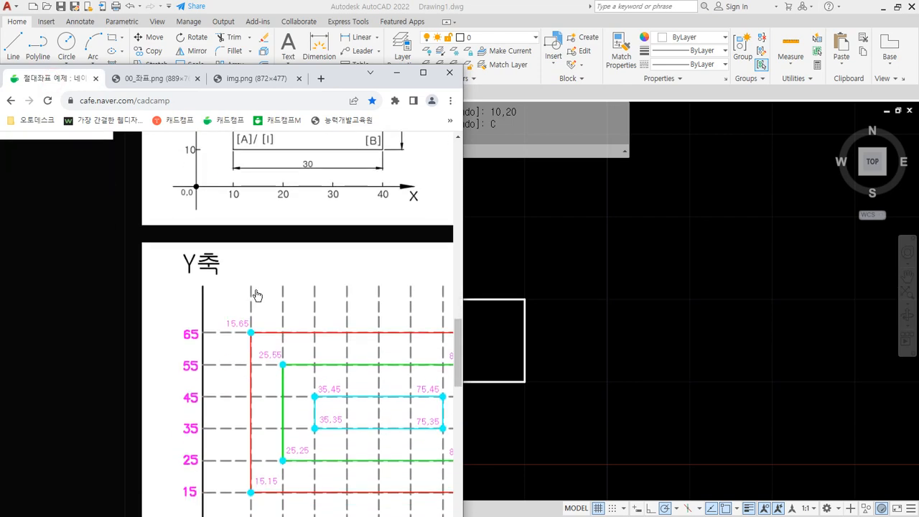
scroll(291, 270, "up", 1)
mouse_move(269, 451)
left_mouse_down()
mouse_move(252, 443)
mouse_move(291, 432)
mouse_move(286, 402)
mouse_move(317, 400)
mouse_move(313, 359)
mouse_move(336, 372)
left_mouse_up()
mouse_move(379, 304)
left_mouse_down()
mouse_move(352, 302)
mouse_move(263, 404)
mouse_move(404, 421)
left_mouse_up()
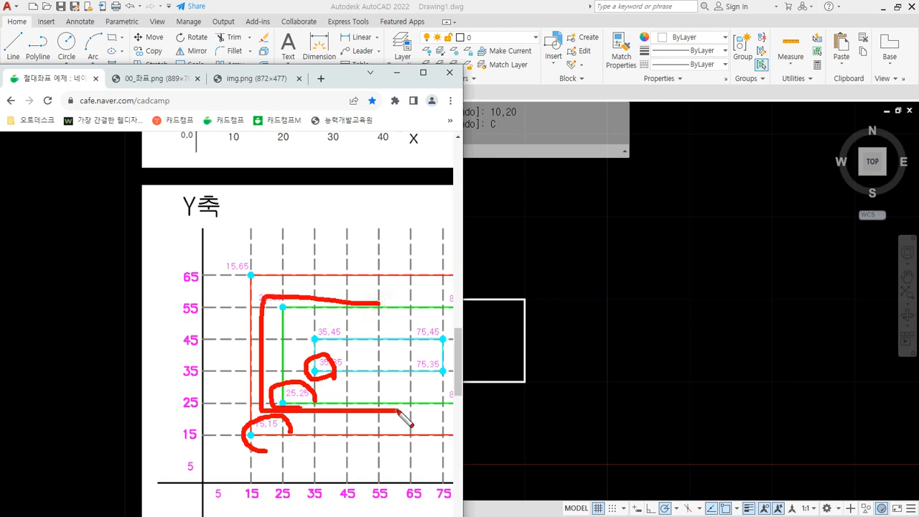
key("Escape")
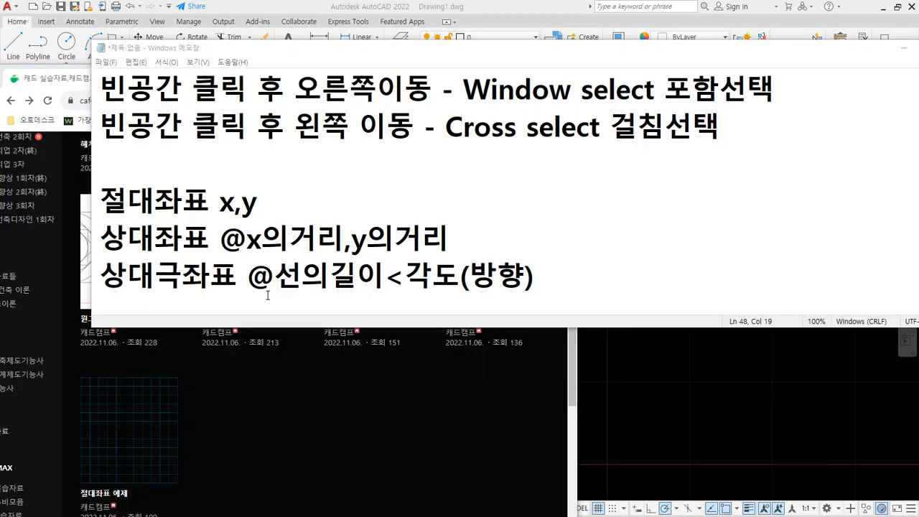
In the Notepad notes, underline the relative coordinate format, mark its @, x-distance and y-distance parts, and handwrite an @ expression beside it
left_click_drag(95, 253, 491, 261)
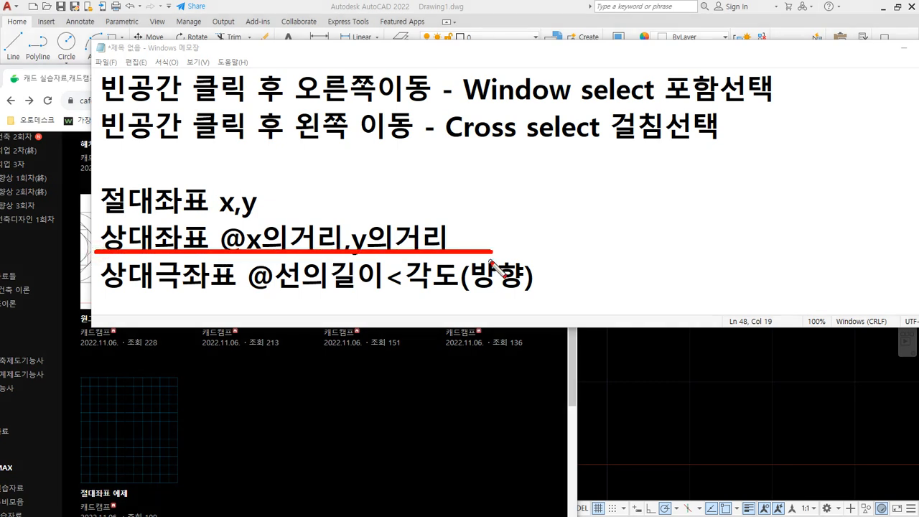
key("Escape")
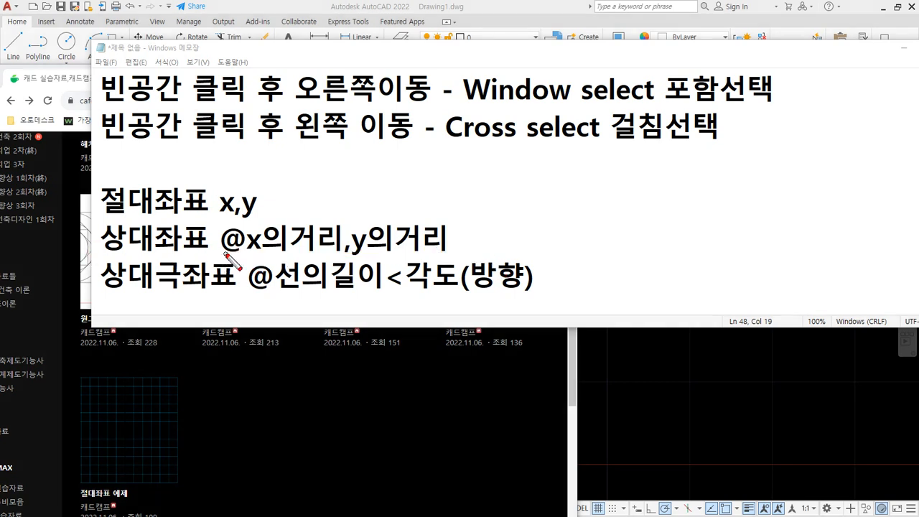
left_click_drag(224, 259, 444, 252)
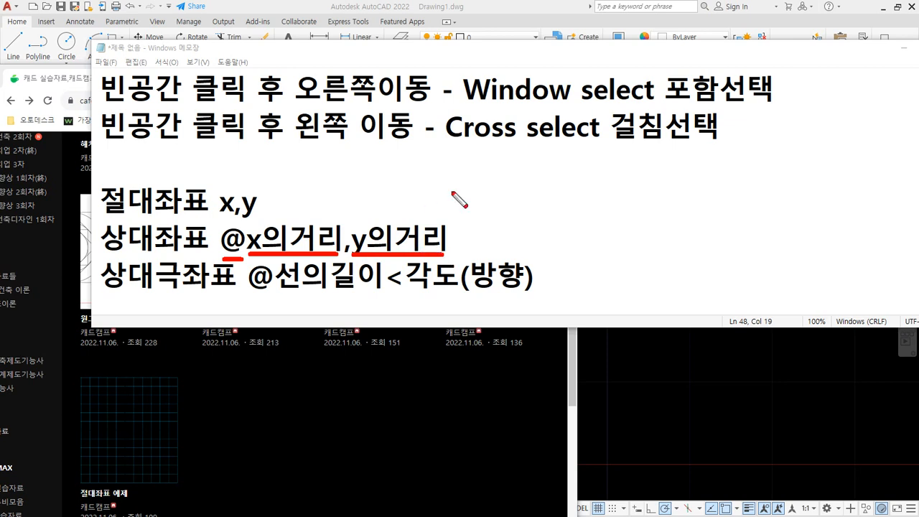
left_click_drag(505, 196, 530, 213)
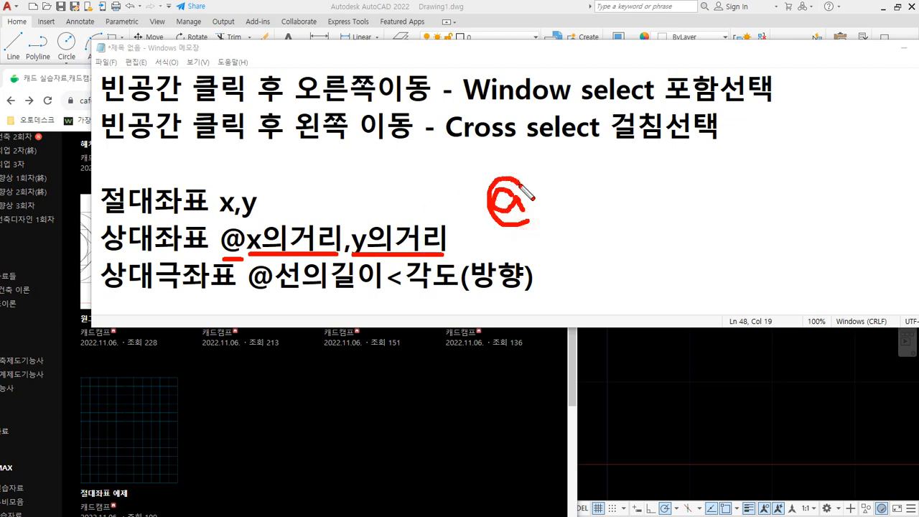
mouse_move(566, 181)
left_mouse_down()
mouse_move(583, 208)
mouse_move(579, 195)
mouse_move(615, 216)
left_mouse_up()
mouse_move(654, 183)
left_mouse_down()
mouse_move(671, 206)
mouse_move(693, 180)
mouse_move(670, 215)
left_mouse_up()
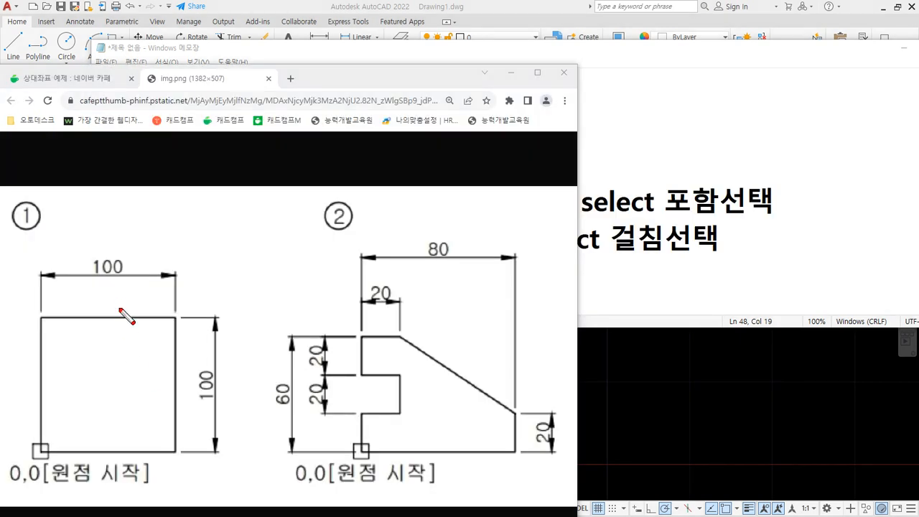
On the relative coordinate example image, circle the width and height dimensions of square 1 and erase the marks
mouse_move(120, 293)
left_mouse_down()
mouse_move(101, 291)
mouse_move(137, 285)
mouse_move(130, 292)
left_mouse_up()
mouse_move(213, 403)
left_mouse_down()
mouse_move(216, 348)
mouse_move(223, 407)
left_mouse_up()
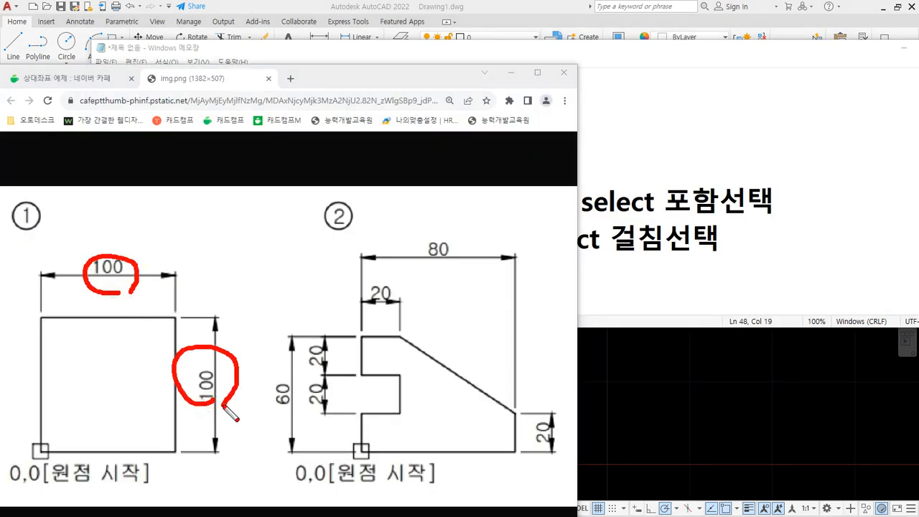
key("e")
Mark the endpoints of square 1's lower edge, trace the edge, and handwrite the relative distance 100,0 beside it
left_click_drag(44, 450, 43, 452)
left_click_drag(178, 457, 173, 452)
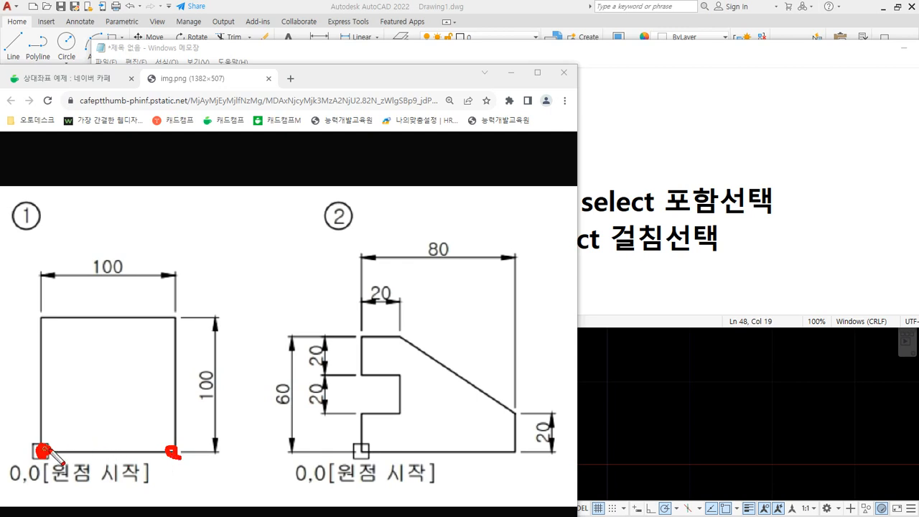
left_click_drag(43, 428, 53, 494)
left_click_drag(174, 429, 180, 480)
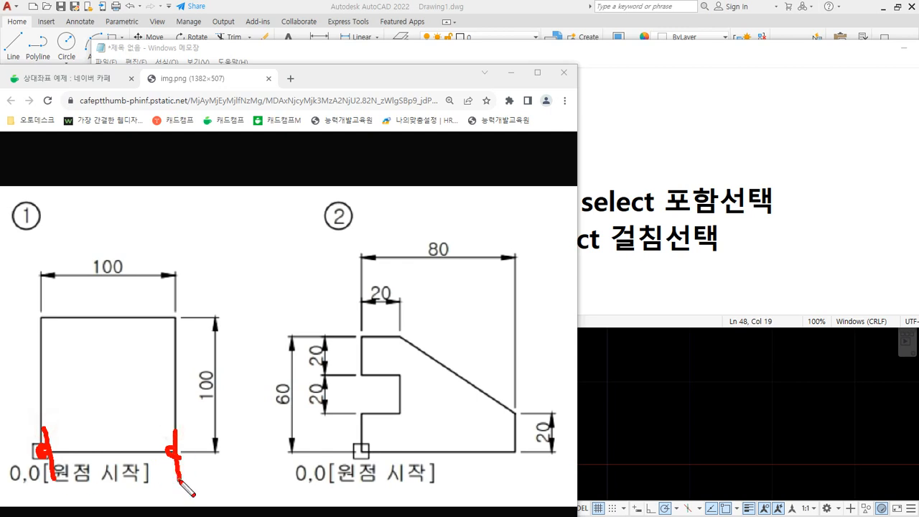
left_click_drag(219, 241, 220, 278)
mouse_move(257, 241)
left_mouse_down()
mouse_move(249, 246)
mouse_move(311, 245)
mouse_move(296, 234)
left_mouse_up()
left_click_drag(351, 260, 354, 274)
left_click_drag(216, 453, 21, 450)
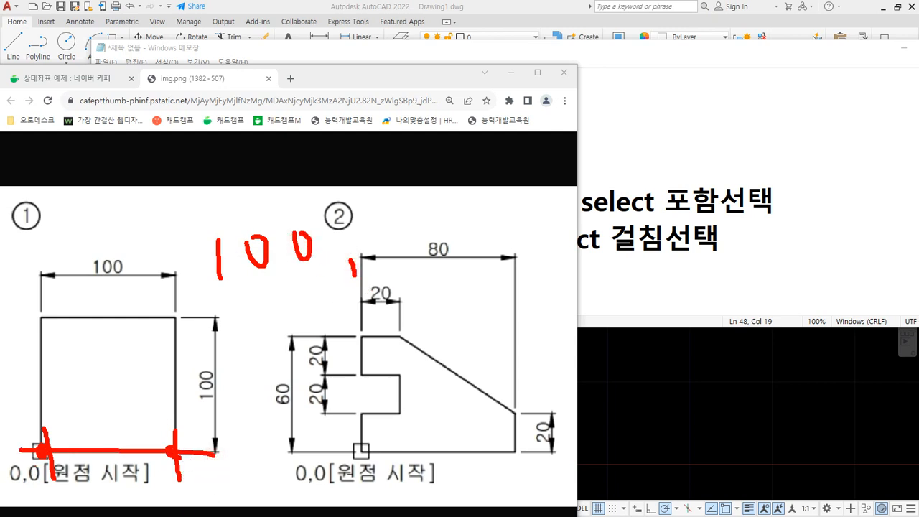
mouse_move(405, 233)
left_mouse_down()
mouse_move(393, 247)
mouse_move(406, 231)
left_mouse_up()
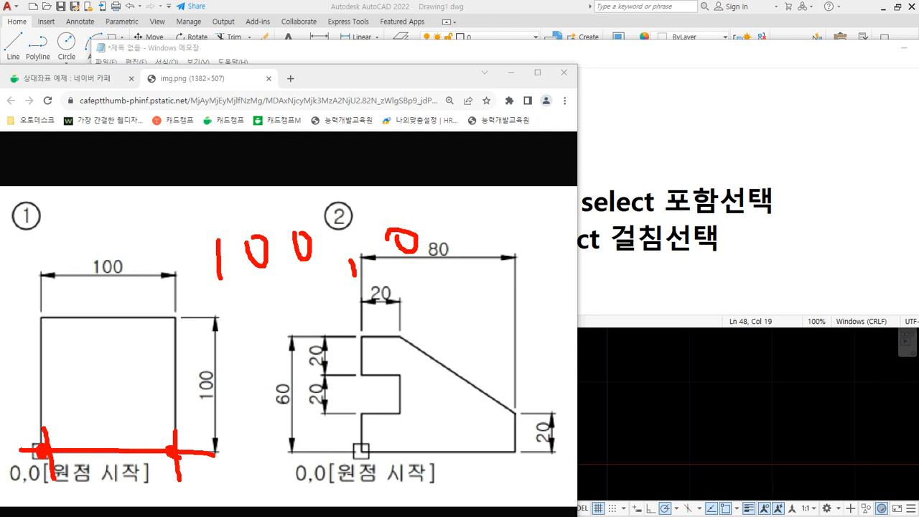
Trace square 1's right edge upward from the lower right corner and handwrite its relative distance 0,100
left_click_drag(165, 432, 174, 445)
left_click_drag(170, 305, 176, 315)
left_click_drag(173, 276, 165, 512)
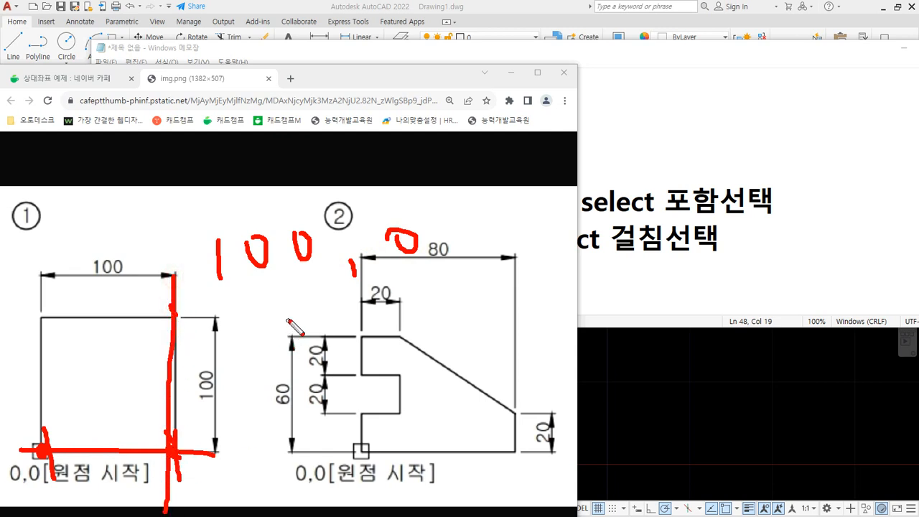
mouse_move(289, 306)
left_mouse_down()
mouse_move(274, 320)
mouse_move(290, 305)
mouse_move(334, 330)
left_mouse_up()
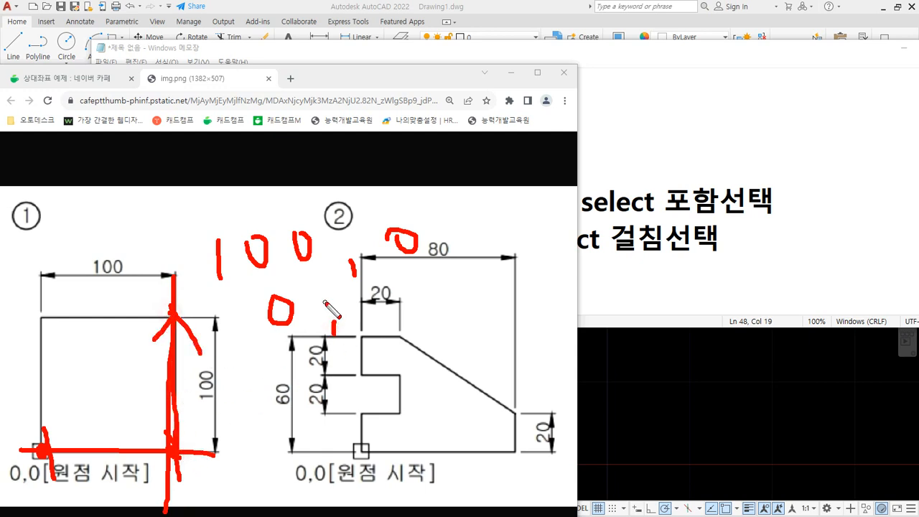
mouse_move(366, 300)
left_mouse_down()
mouse_move(367, 324)
mouse_move(392, 292)
left_mouse_up()
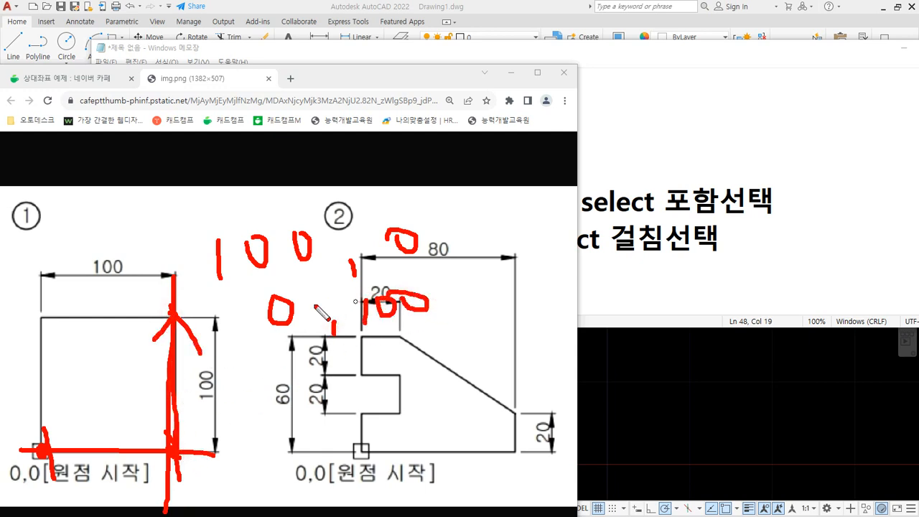
Mark square 1's upper left corner, draw an arrow toward it along the upper edge, and handwrite the relative distance -100,0
left_click(43, 315)
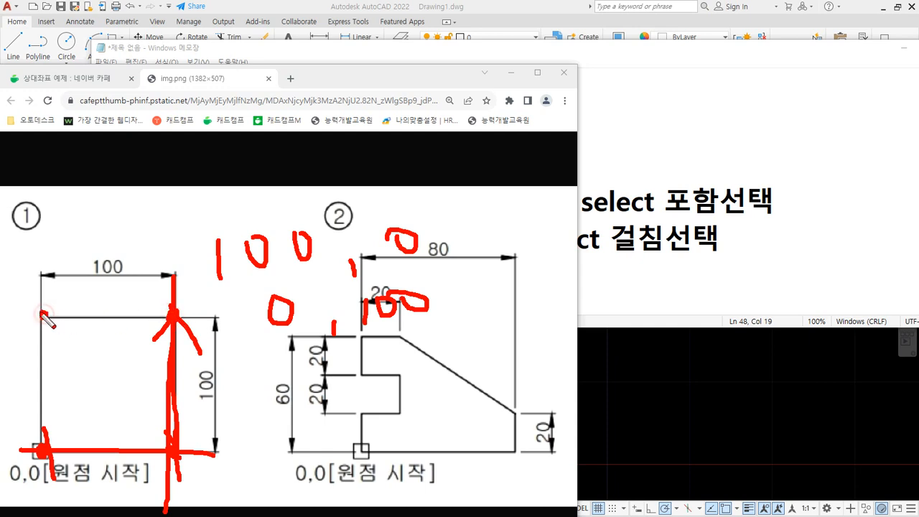
mouse_move(105, 254)
left_mouse_down()
mouse_move(92, 276)
mouse_move(122, 267)
left_mouse_up()
mouse_move(171, 309)
left_mouse_down()
mouse_move(62, 308)
mouse_move(75, 324)
left_mouse_up()
mouse_move(260, 378)
left_mouse_down()
mouse_move(307, 389)
mouse_move(310, 360)
mouse_move(333, 359)
mouse_move(374, 388)
left_mouse_up()
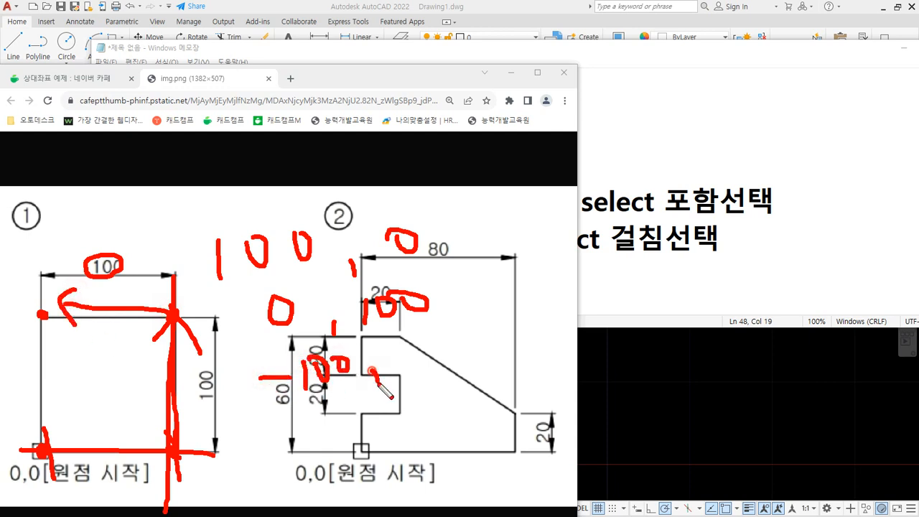
left_click_drag(11, 314, 185, 315)
left_click_drag(404, 362, 423, 368)
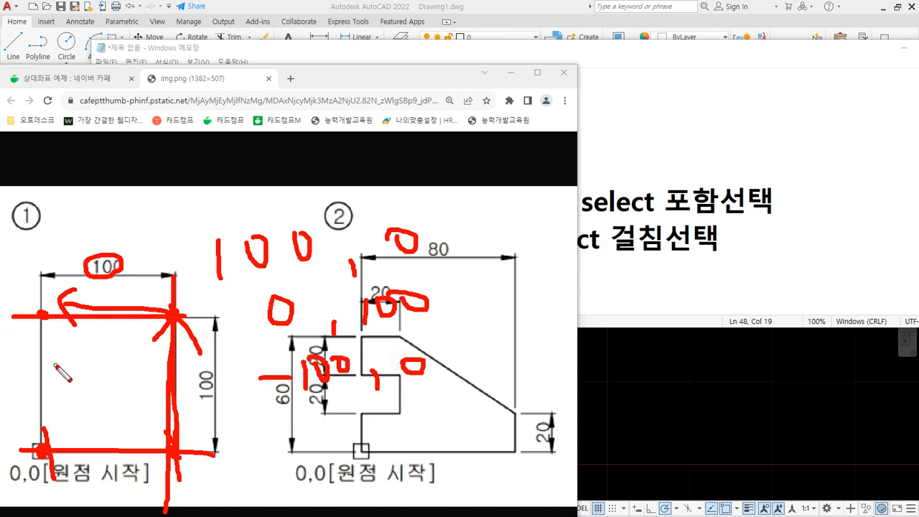
Draw a downward arrow along square 1's left edge, handwrite 0,-100, and erase all the marks
mouse_move(42, 277)
left_mouse_down()
mouse_move(34, 425)
mouse_move(38, 416)
left_mouse_up()
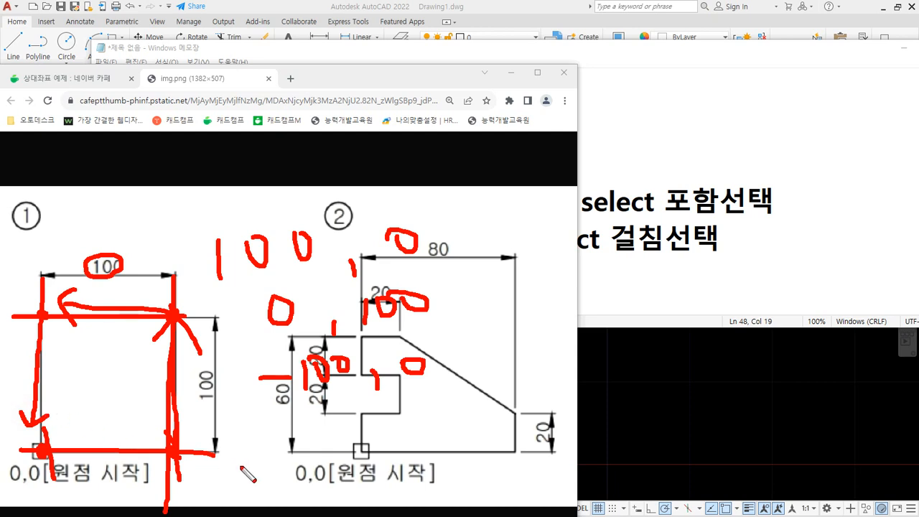
mouse_move(277, 432)
left_mouse_down()
mouse_move(289, 439)
mouse_move(272, 433)
left_mouse_up()
left_click_drag(321, 450, 324, 462)
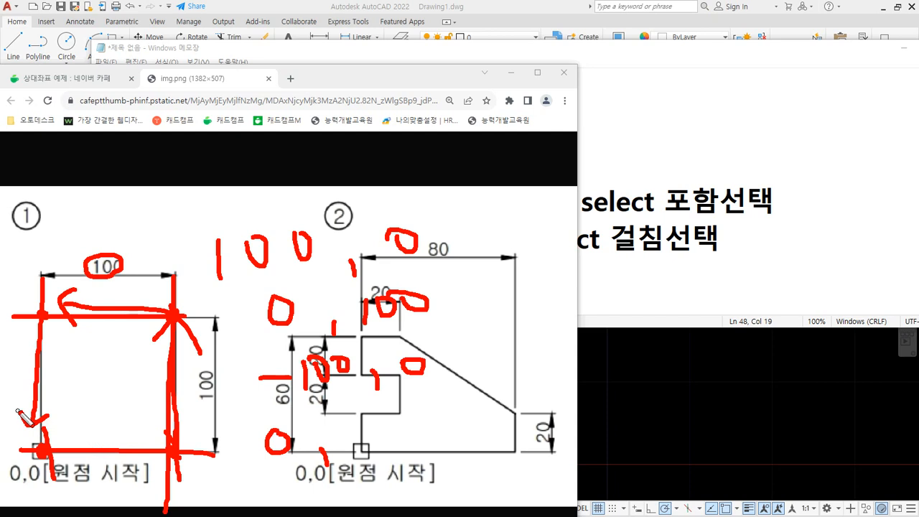
mouse_move(343, 429)
left_mouse_down()
mouse_move(442, 429)
mouse_move(428, 416)
left_mouse_up()
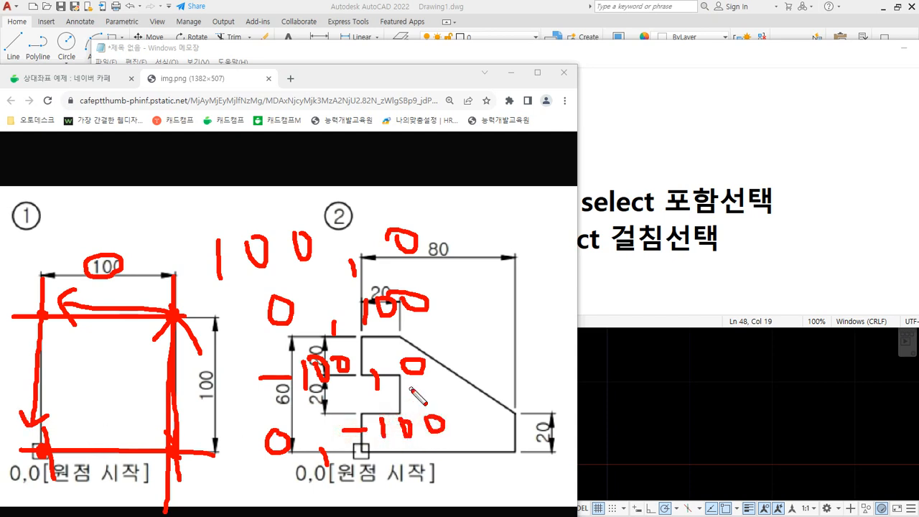
key("Escape")
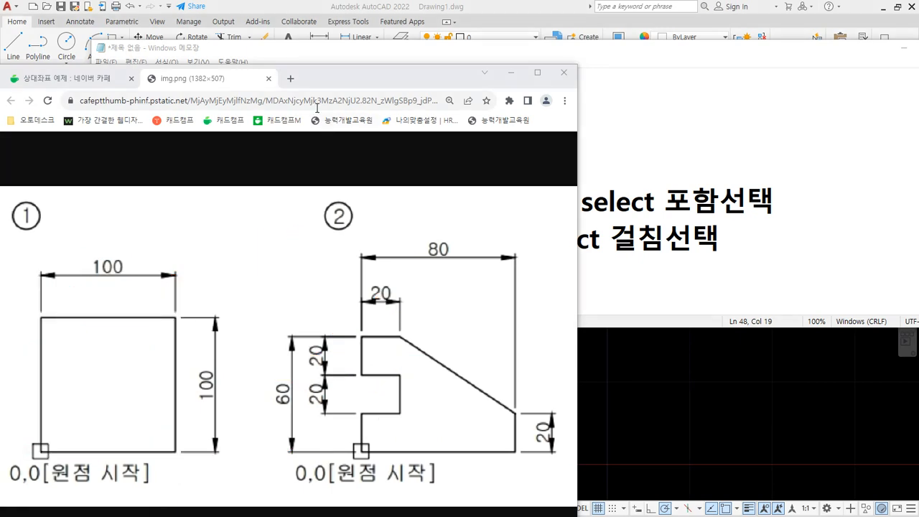
Switch to AutoCAD, delete the T-shaped outline, zoom to the full drawing limits, and start the Line command
left_click_drag(338, 72, 0, 78)
left_click(388, 426)
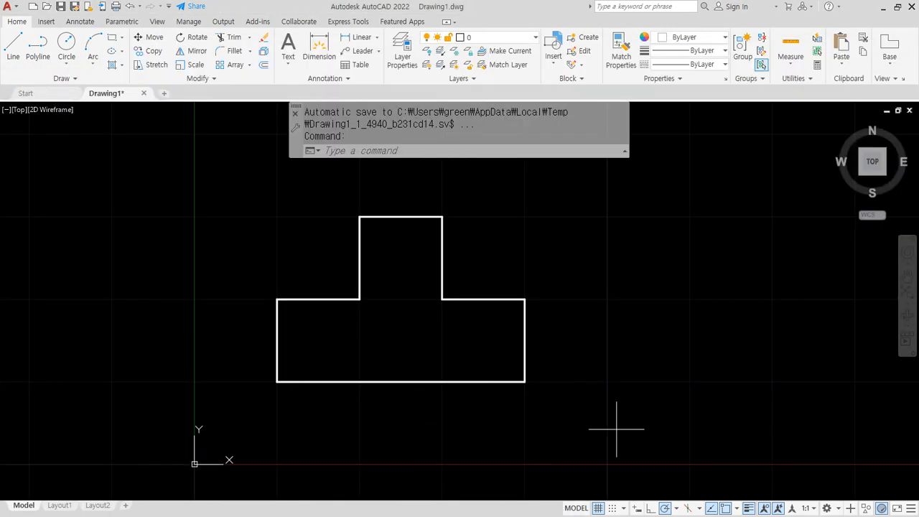
left_click(616, 424)
left_click(211, 177)
key("Delete")
type("z")
key("Return")
type("a")
key("Return")
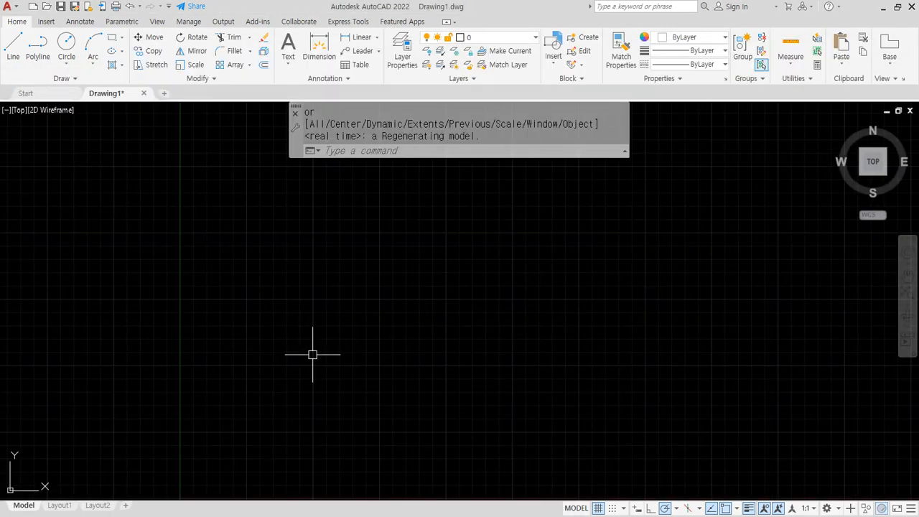
middle_click_drag(84, 384, 323, 263)
type("l")
key("Return")
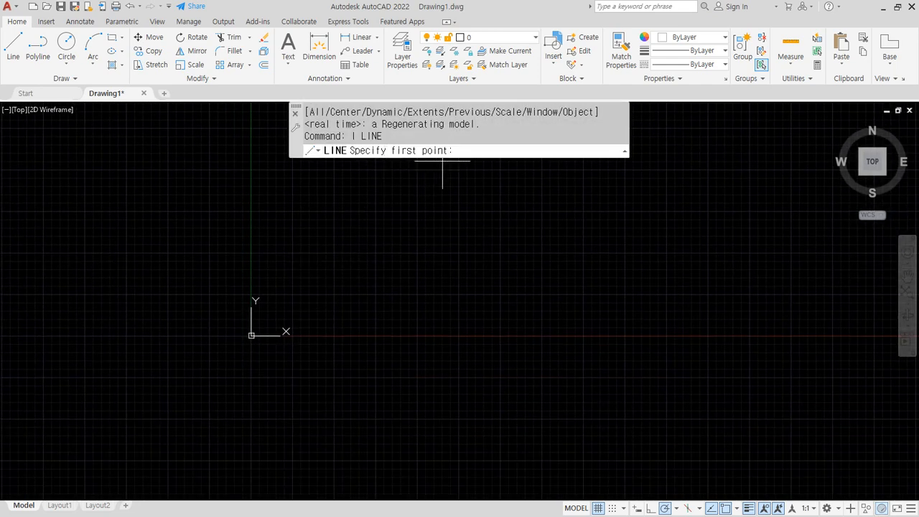
Bring the browser example back, underline the origin start note below square 1, and erase the mark
key("ctrl+2")
mouse_move(476, 167)
left_mouse_down()
mouse_move(453, 164)
mouse_move(496, 168)
mouse_move(490, 142)
mouse_move(495, 162)
left_mouse_up()
key("Escape")
left_click_drag(2, 84, 426, 80)
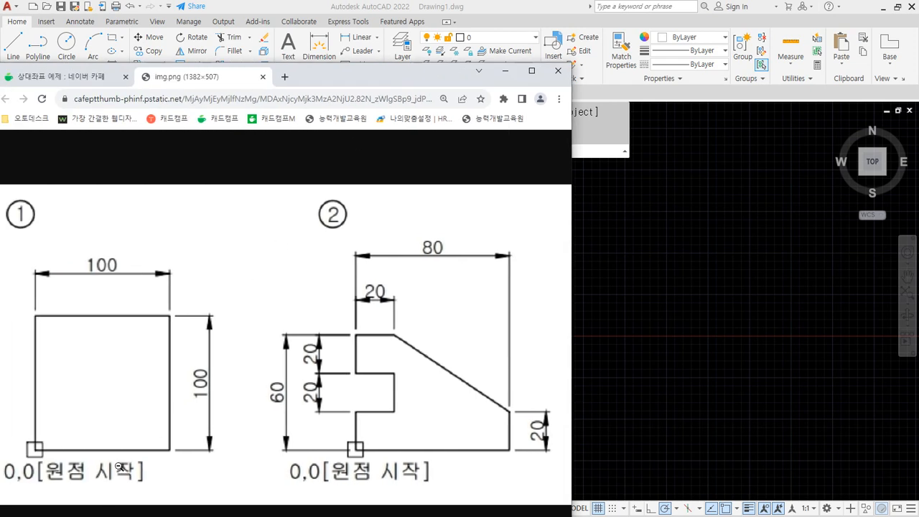
key("ctrl+2")
mouse_move(86, 484)
left_mouse_down()
mouse_move(32, 486)
mouse_move(43, 491)
left_mouse_up()
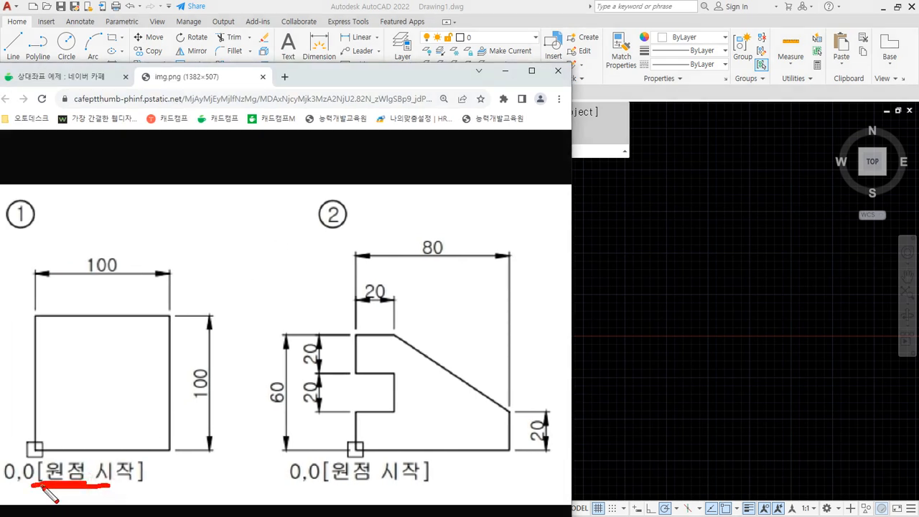
key("Escape")
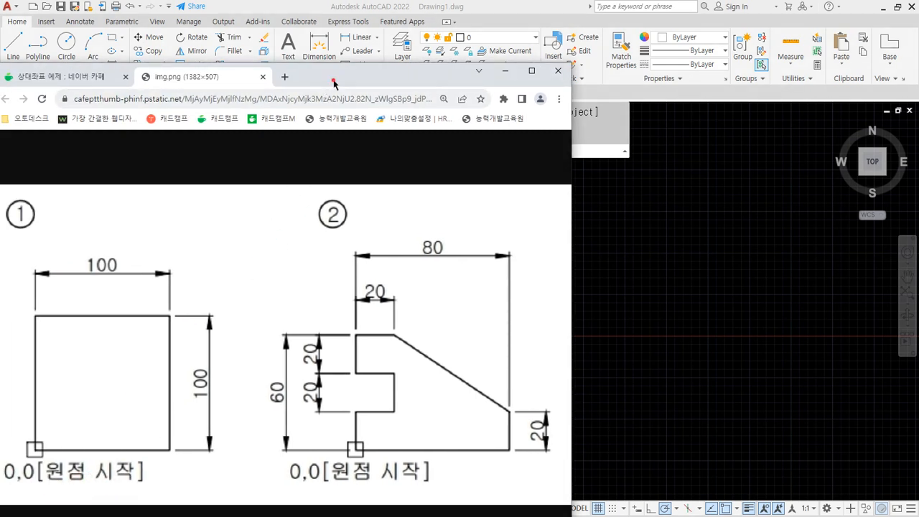
Return to AutoCAD, set the line's first point at 0,0, and annotate the positive X direction with an arrow from that point
left_click_drag(333, 80, 0, 117)
left_click(533, 150)
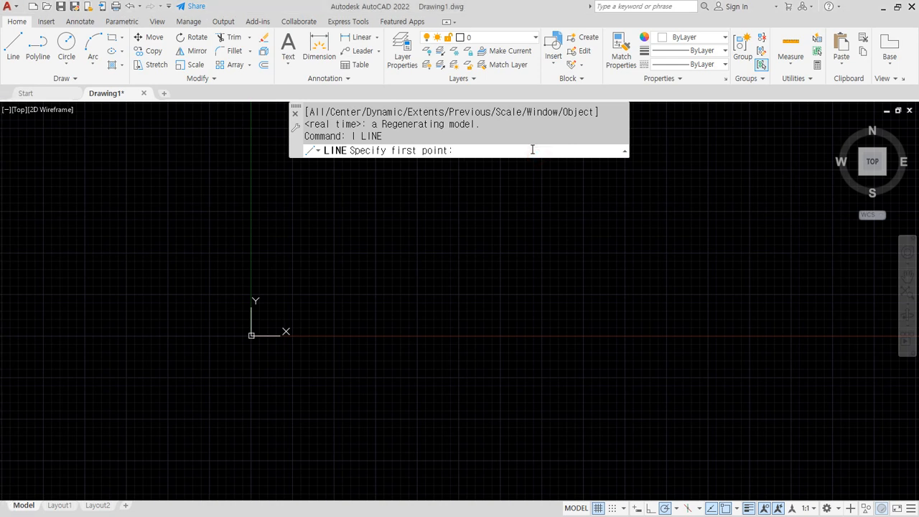
type("0,0")
key("Return")
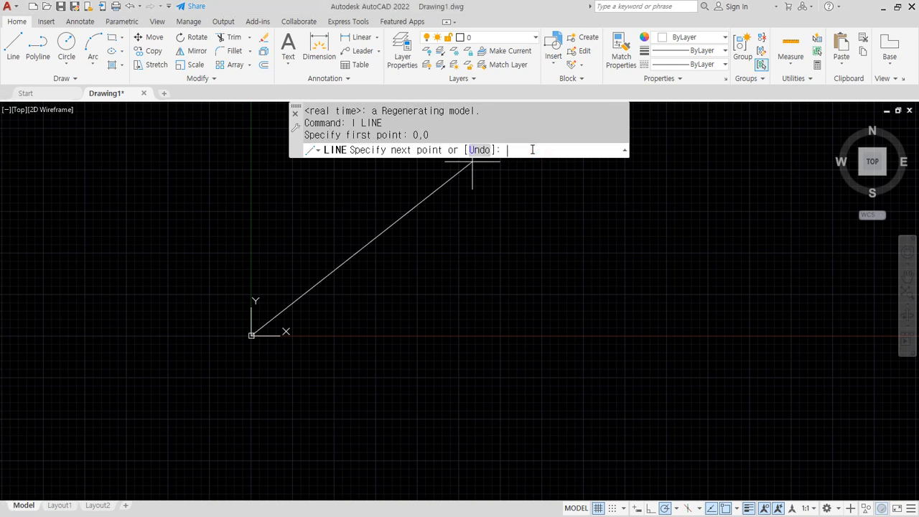
mouse_move(253, 338)
left_mouse_down()
mouse_move(243, 325)
mouse_move(258, 334)
mouse_move(378, 331)
mouse_move(357, 351)
left_mouse_up()
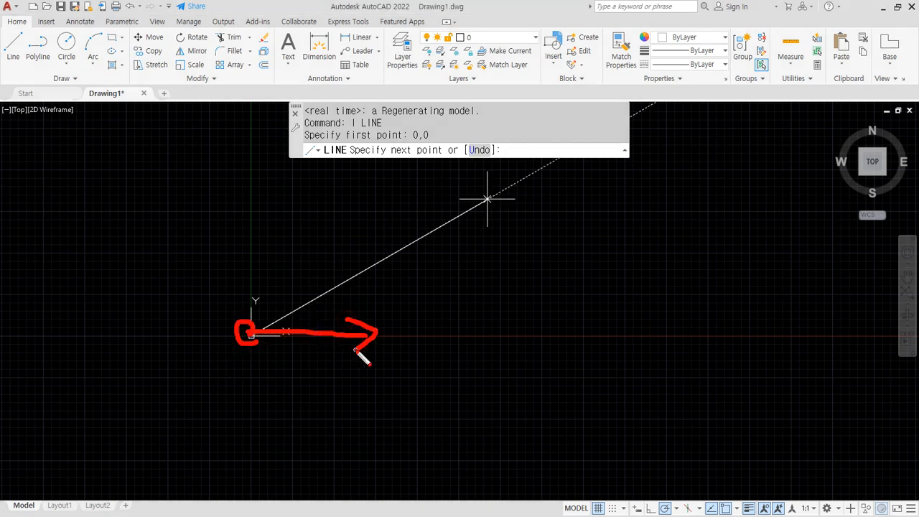
mouse_move(511, 154)
left_mouse_down()
mouse_move(538, 143)
mouse_move(514, 146)
left_mouse_up()
key("Escape")
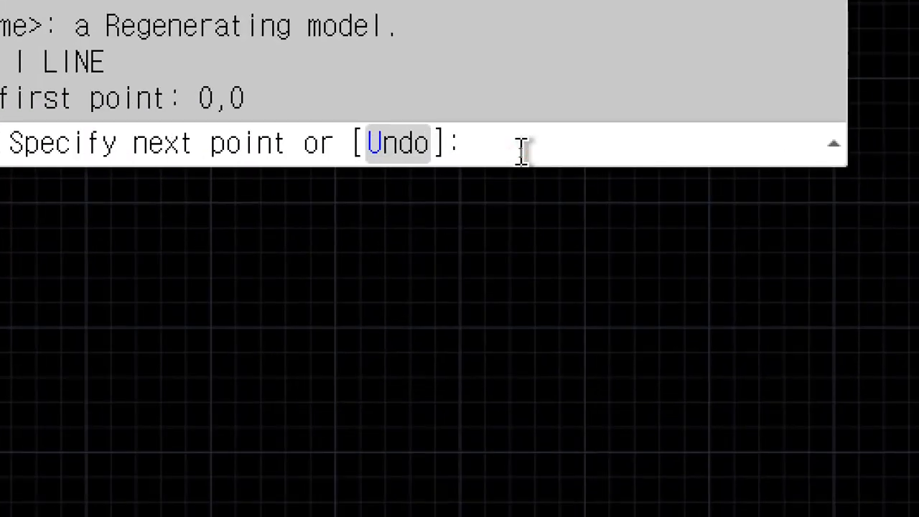
type("@")
key("BackSpace")
type("@100")
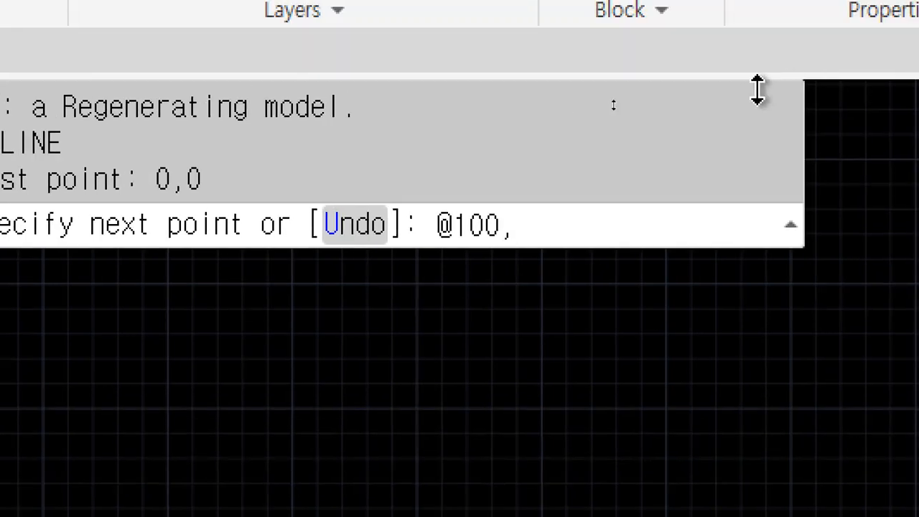
type(",0")
key("Return")
Continue the line upward to relative coordinates @0,100 for the square's right edge
scroll(530, 400, "down", 1)
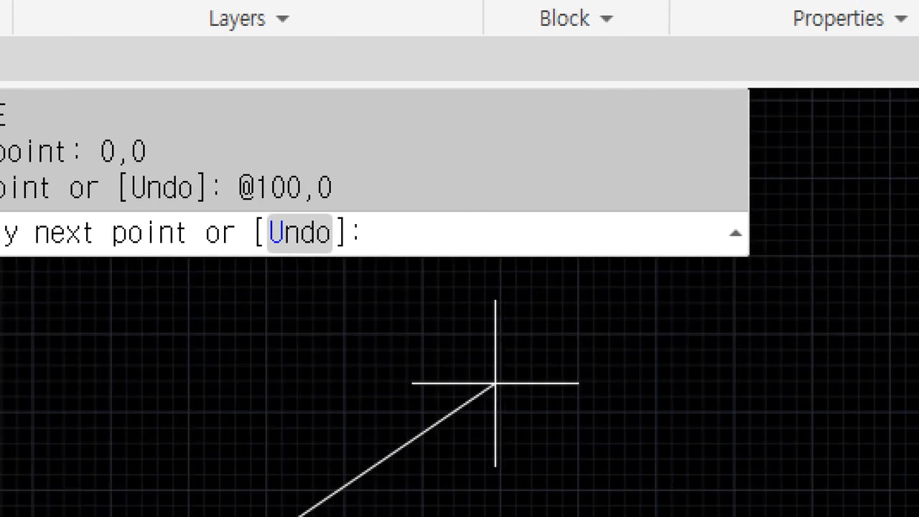
mouse_move(108, 460)
middle_mouse_down()
mouse_move(115, 467)
mouse_move(384, 300)
middle_mouse_up()
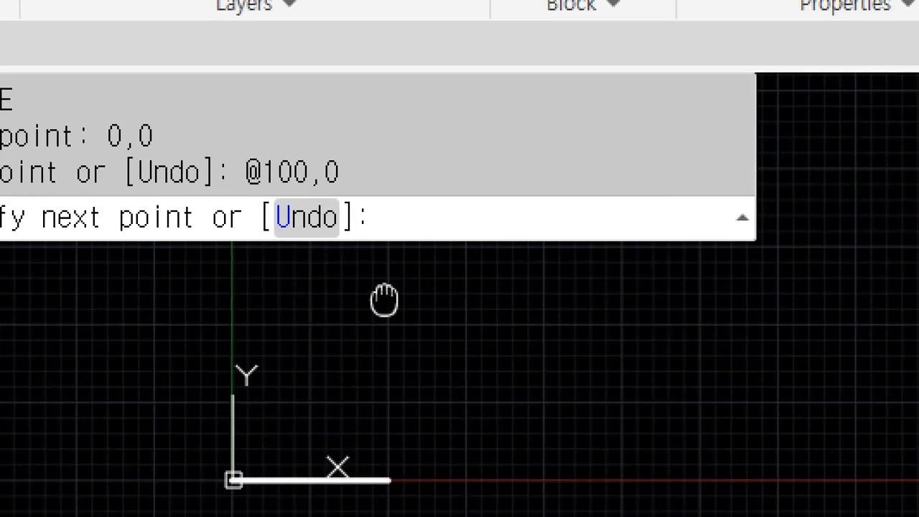
scroll(335, 479, "up", 2)
middle_click_drag(458, 359, 486, 388)
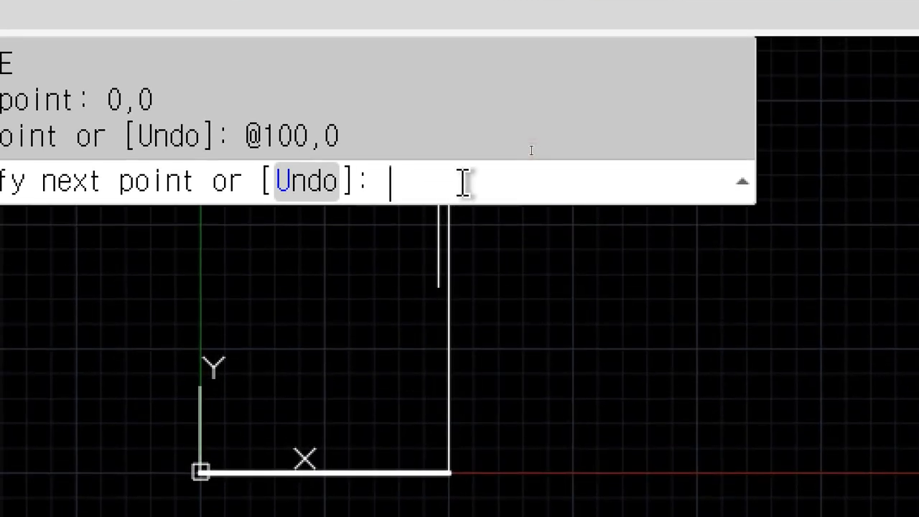
type("@0")
type(",")
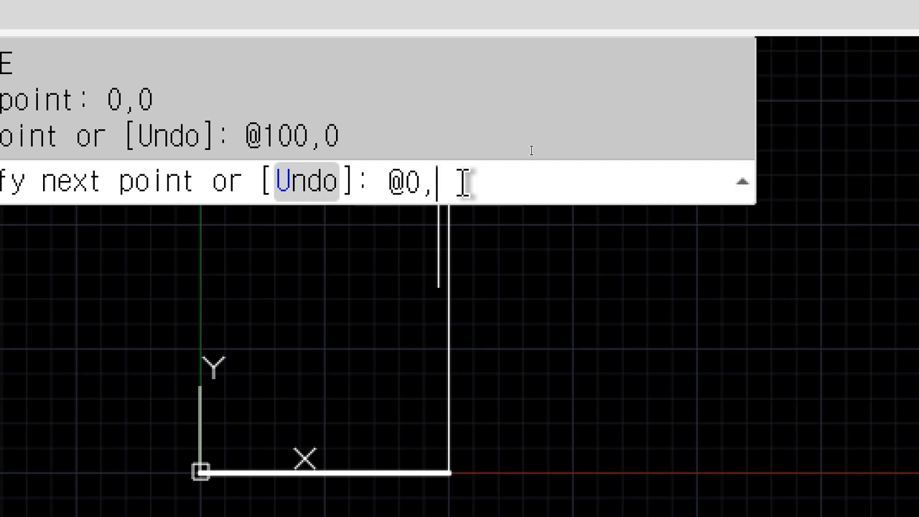
type("100")
key("Return")
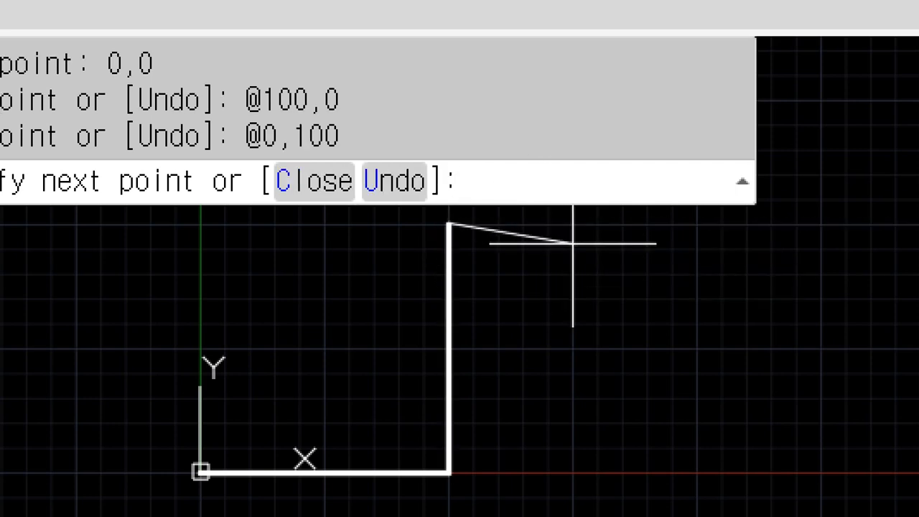
Complete the square's upper and left edges by continuing the line to @-100,0 and @0,-100
type("@100")
key("Left")
key("Left")
key("Left")
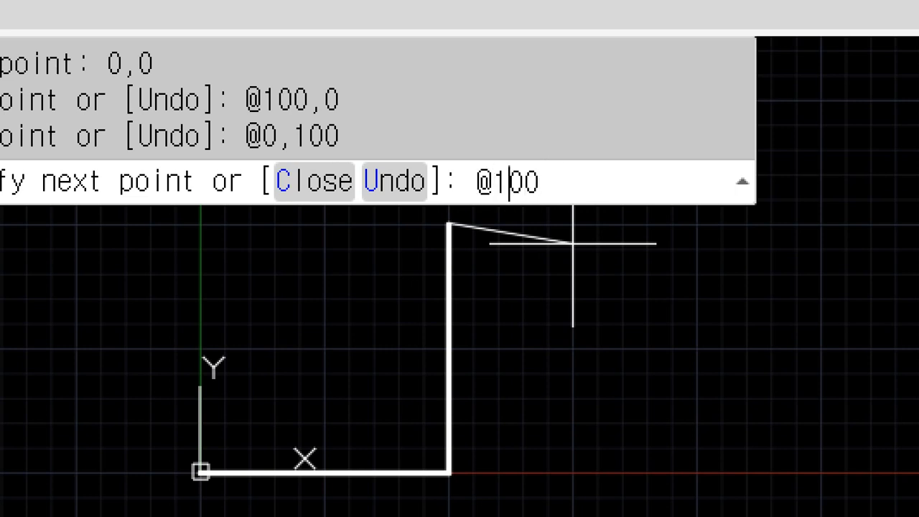
type("-")
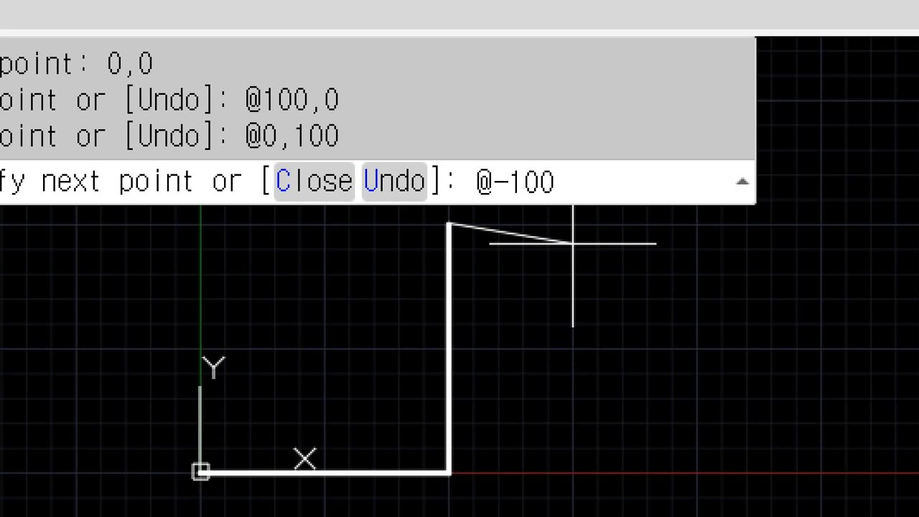
key("Right")
key("Right")
key("Right")
type(",0")
key("Return")
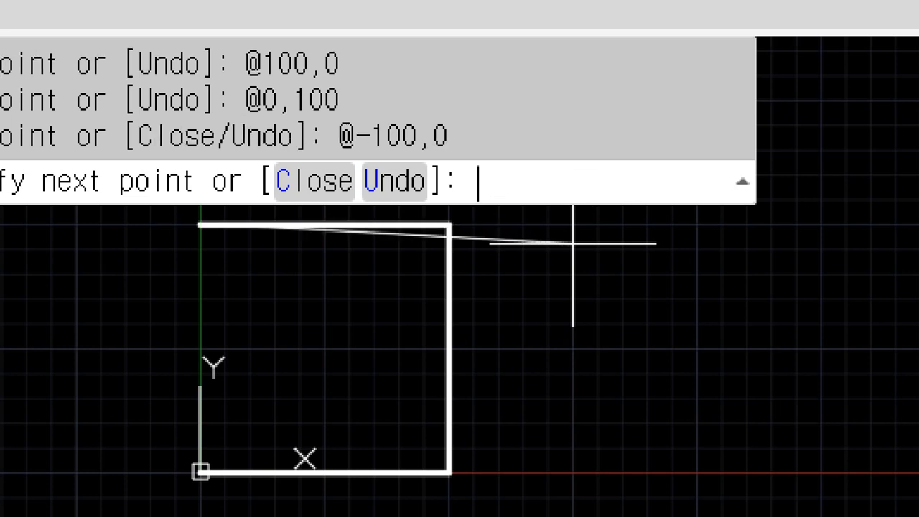
type("@0,-100")
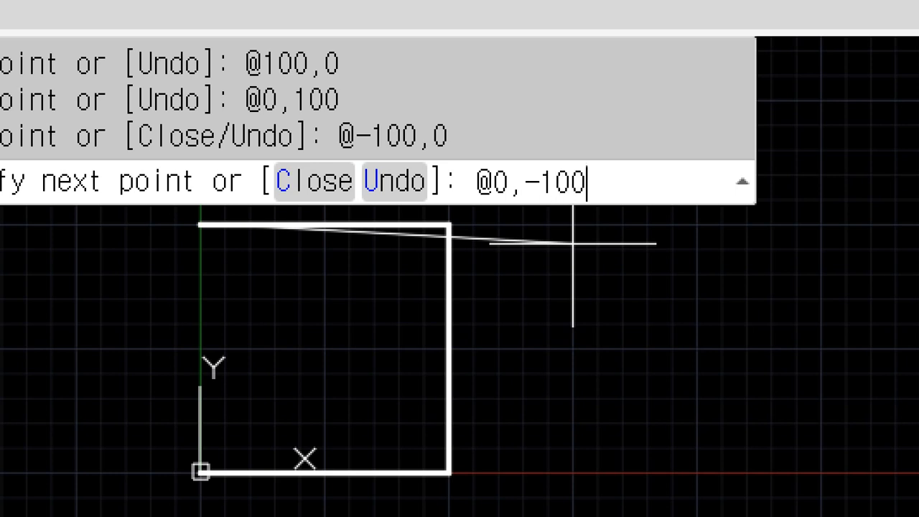
key("Return")
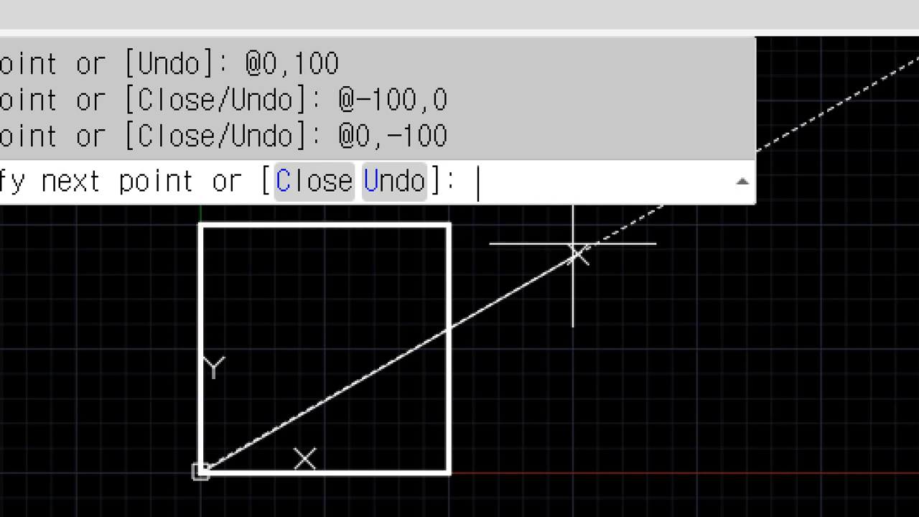
type("@100,1")
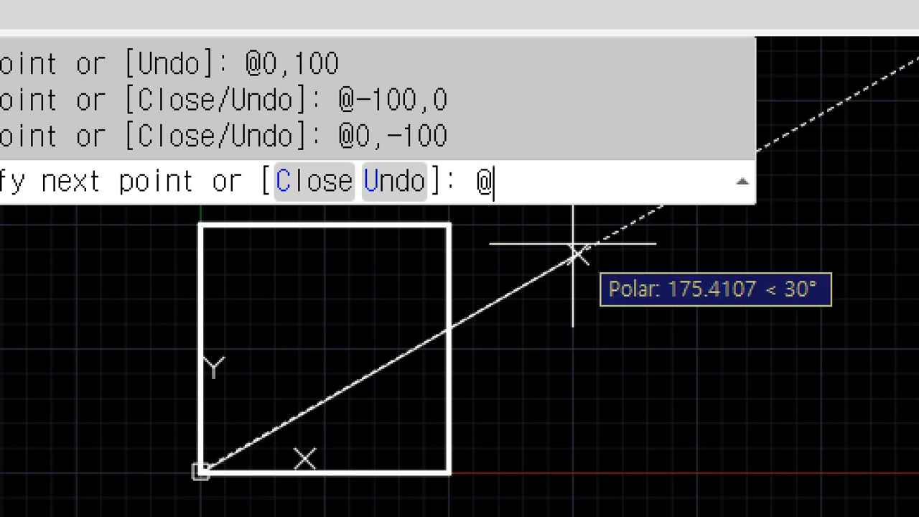
type("00")
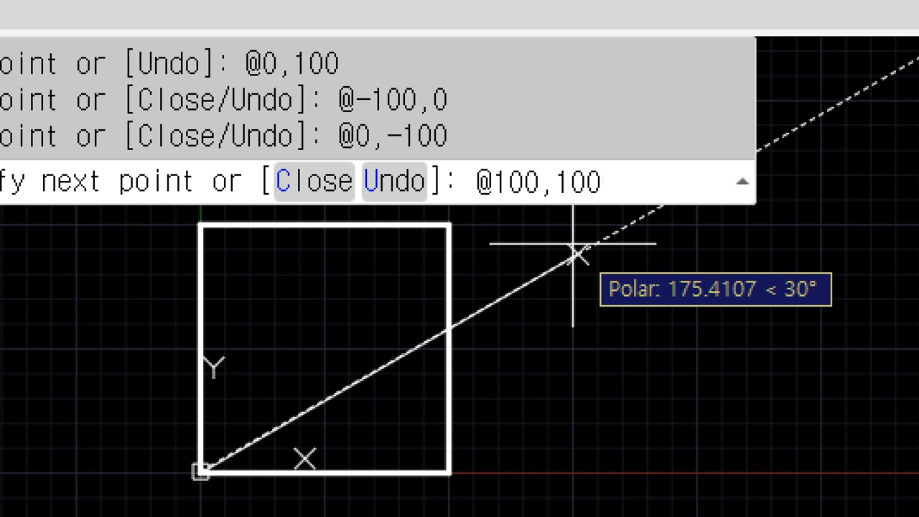
key("Return")
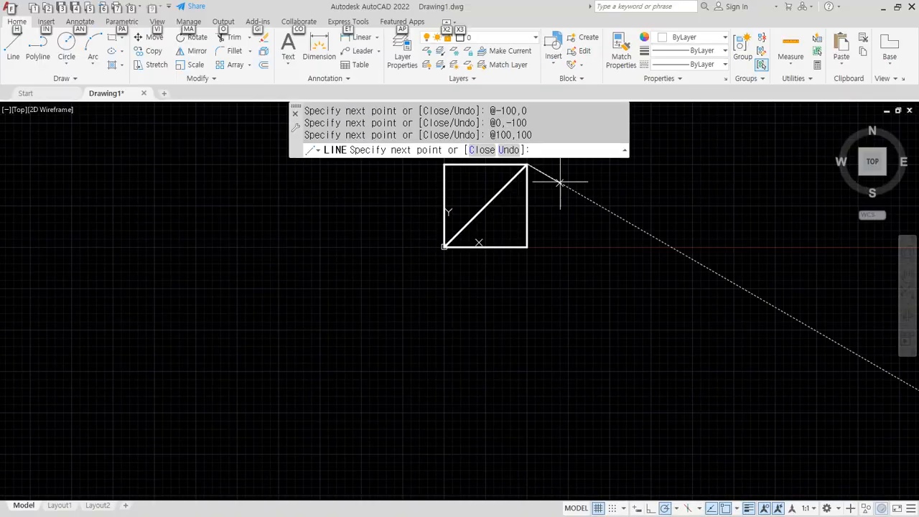
middle_click_drag(527, 234, 454, 333)
scroll(453, 322, "up", 6)
scroll(382, 343, "down", 4)
middle_click_drag(382, 344, 421, 351)
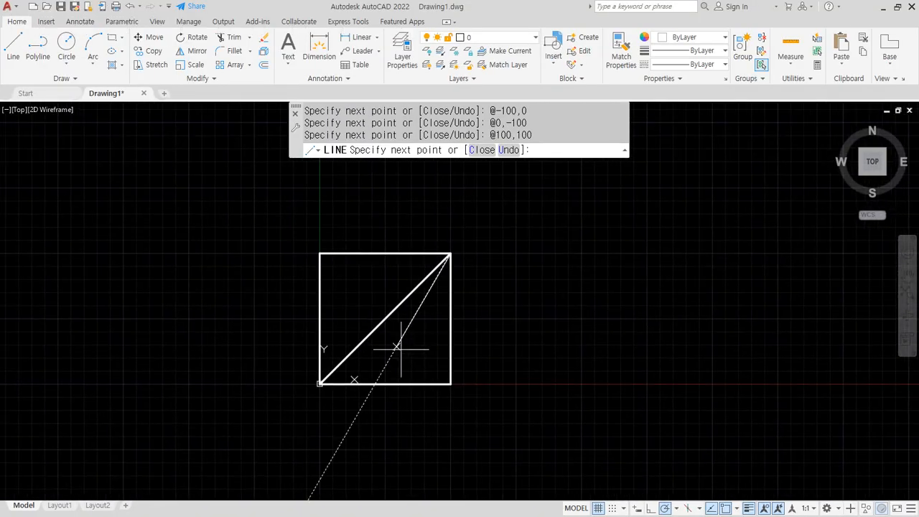
Annotate the diagonal's X and Y offsets with arrows along the square's lower and right edges, and clear the annotations
key("ctrl+2")
mouse_move(317, 384)
left_mouse_down()
mouse_move(363, 426)
mouse_move(443, 394)
mouse_move(448, 407)
mouse_move(462, 263)
left_mouse_up()
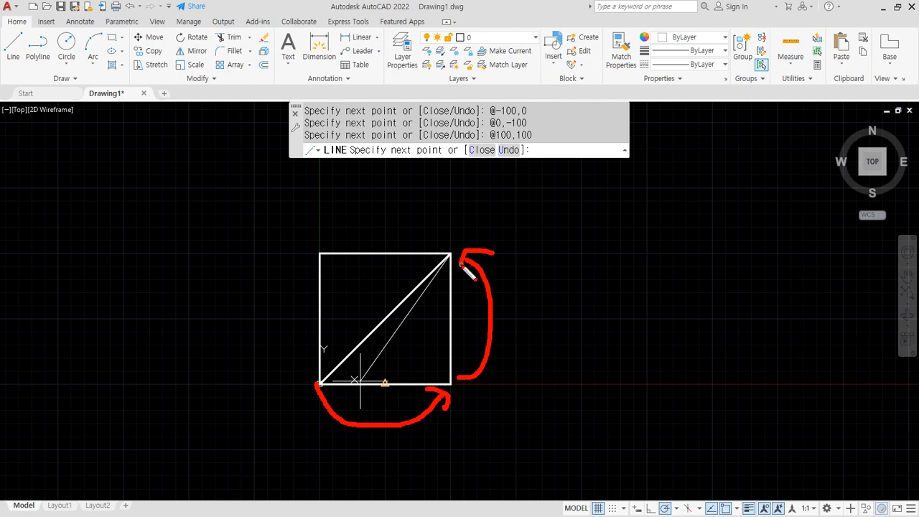
key("Escape")
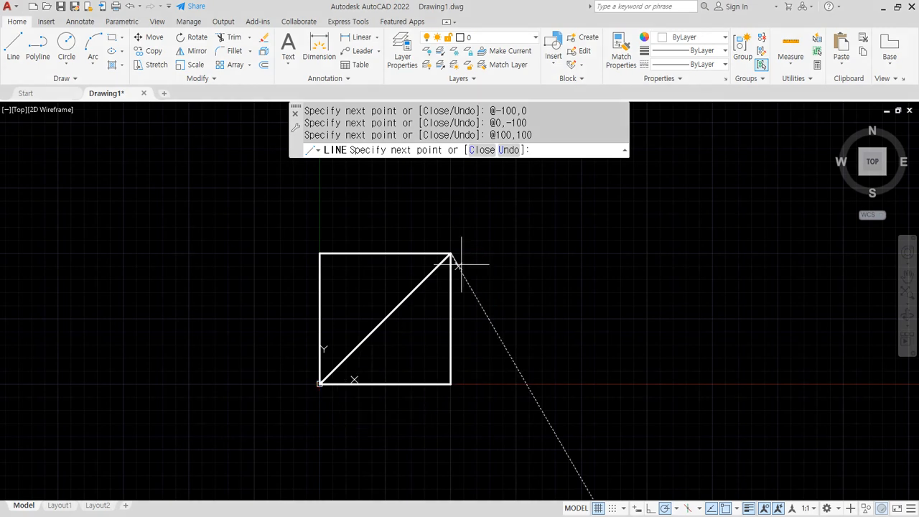
Switch to the example image in the browser, mark figure 2's overall width of 80, and clear the marks
key("alt+Tab")
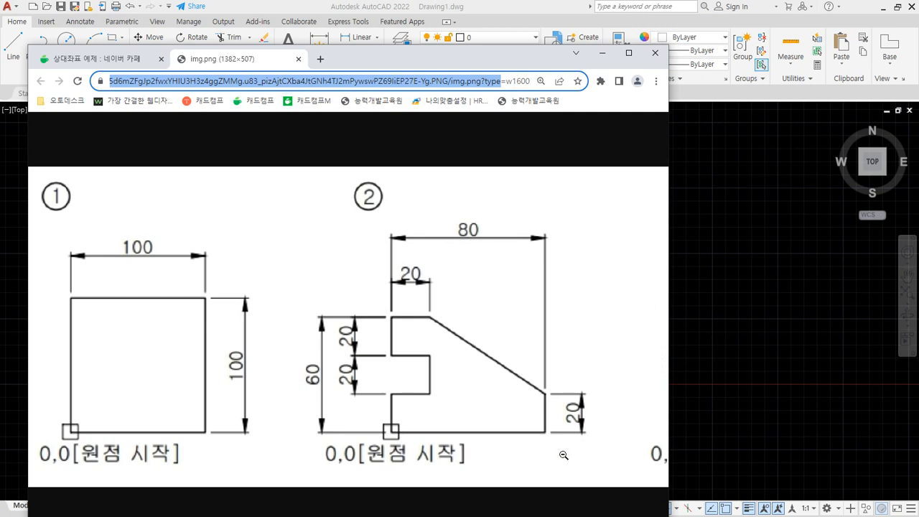
key("ctrl+2")
left_click_drag(390, 237, 390, 467)
left_click_drag(546, 236, 547, 506)
left_click_drag(472, 242, 488, 240)
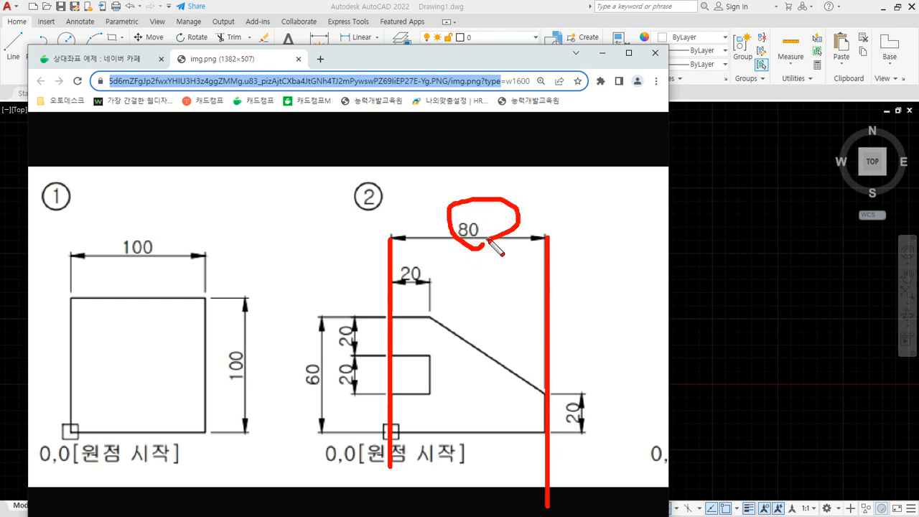
key("e")
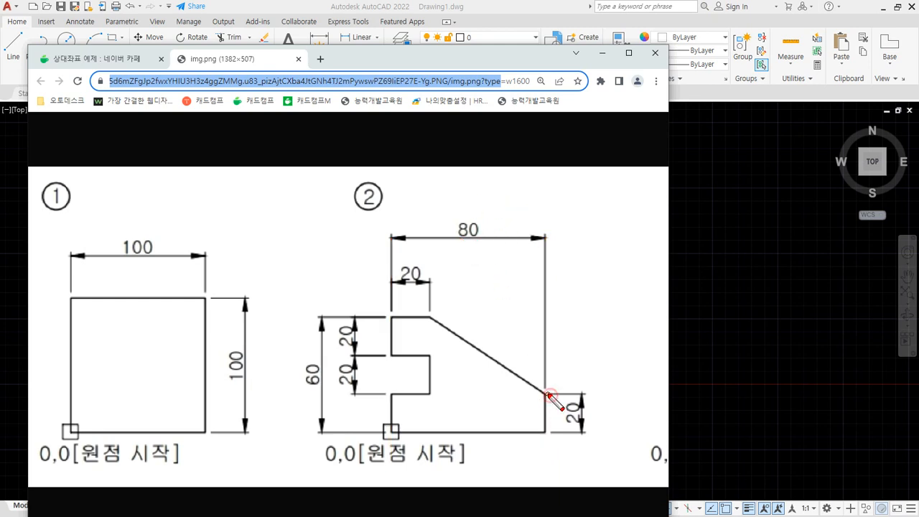
Annotate figure 2's sloped edge with its horizontal offset of 60 and vertical offset of 40, and clear the annotations
mouse_move(547, 395)
left_mouse_down()
mouse_move(434, 316)
mouse_move(437, 328)
left_mouse_up()
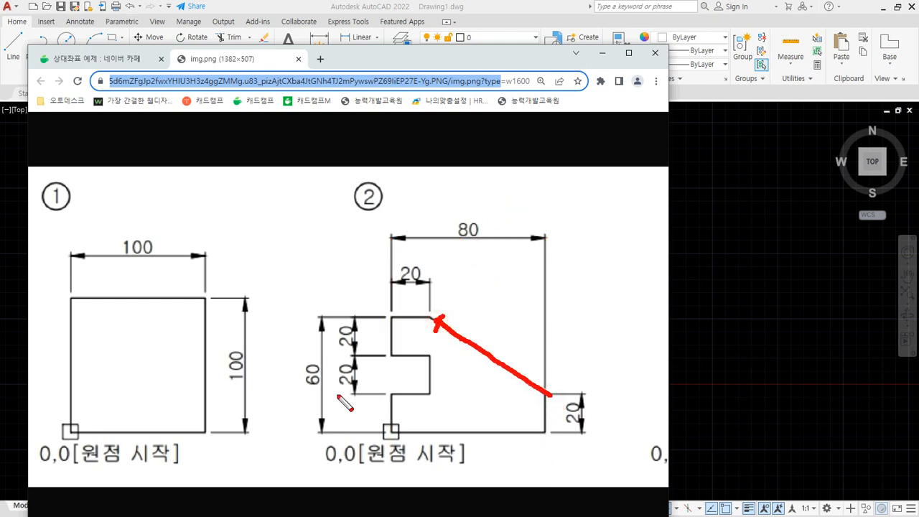
mouse_move(338, 395)
left_mouse_down()
mouse_move(305, 388)
mouse_move(322, 401)
left_mouse_up()
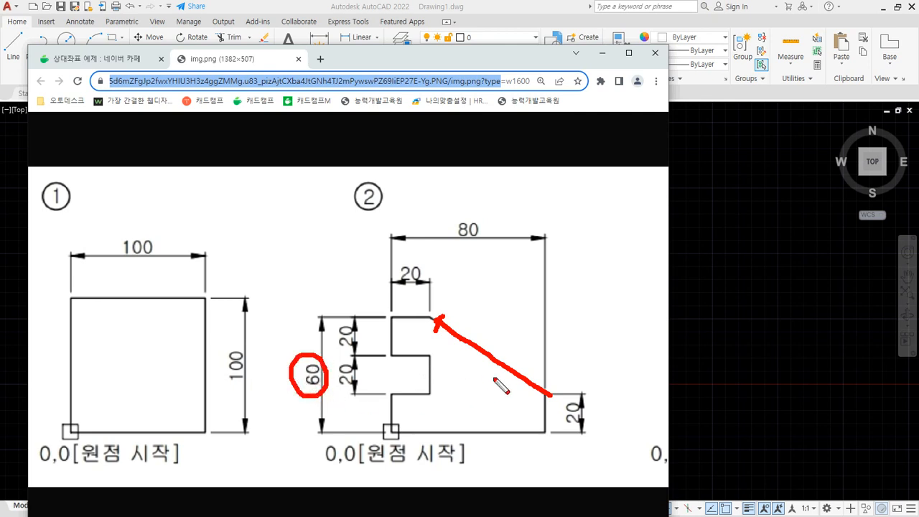
mouse_move(549, 394)
left_mouse_down()
mouse_move(431, 393)
mouse_move(477, 425)
mouse_move(508, 415)
left_mouse_up()
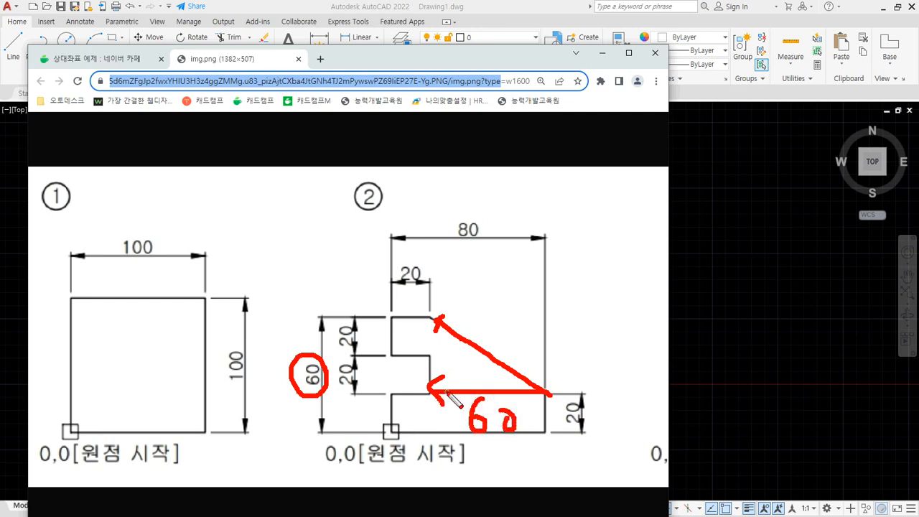
mouse_move(435, 389)
left_mouse_down()
mouse_move(430, 326)
mouse_move(447, 330)
mouse_move(414, 373)
mouse_move(424, 353)
left_mouse_up()
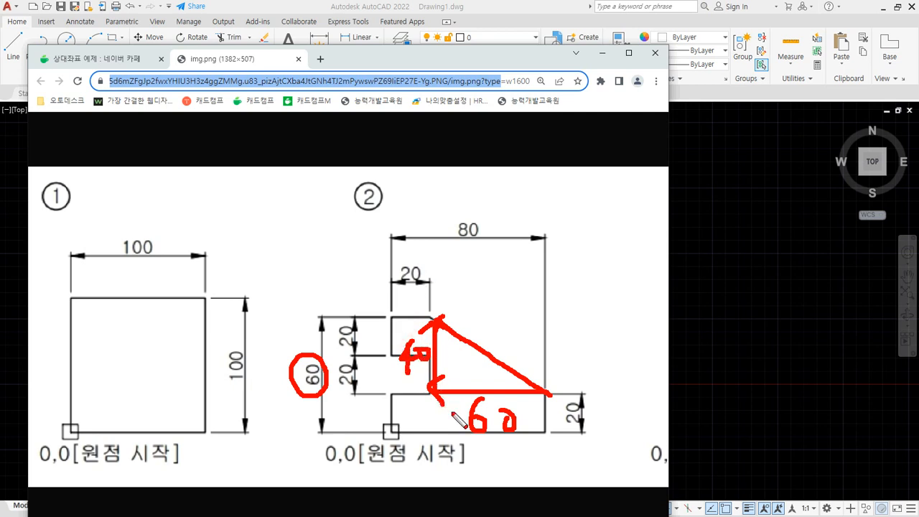
left_click_drag(453, 419, 447, 415)
key("Escape")
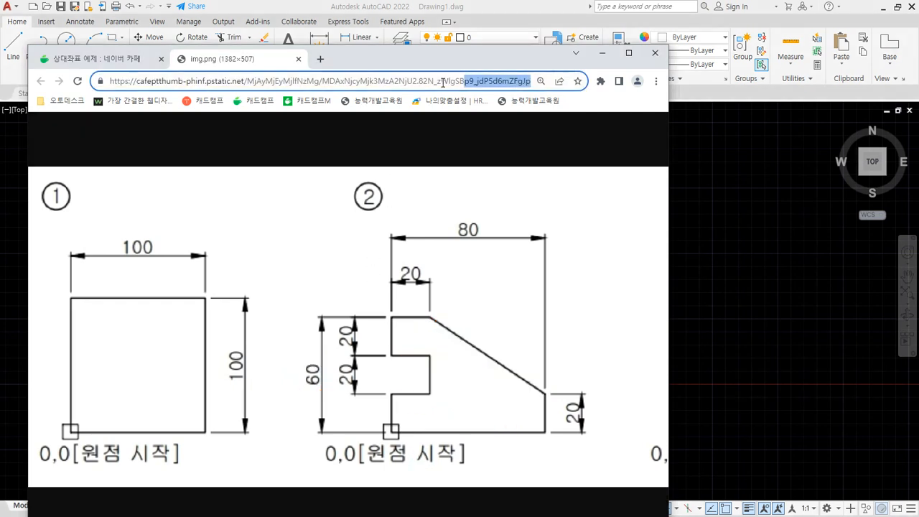
Return to AutoCAD, end the unfinished line, and erase the square with its diagonal and any stray line
left_click_drag(443, 58, 0, 109)
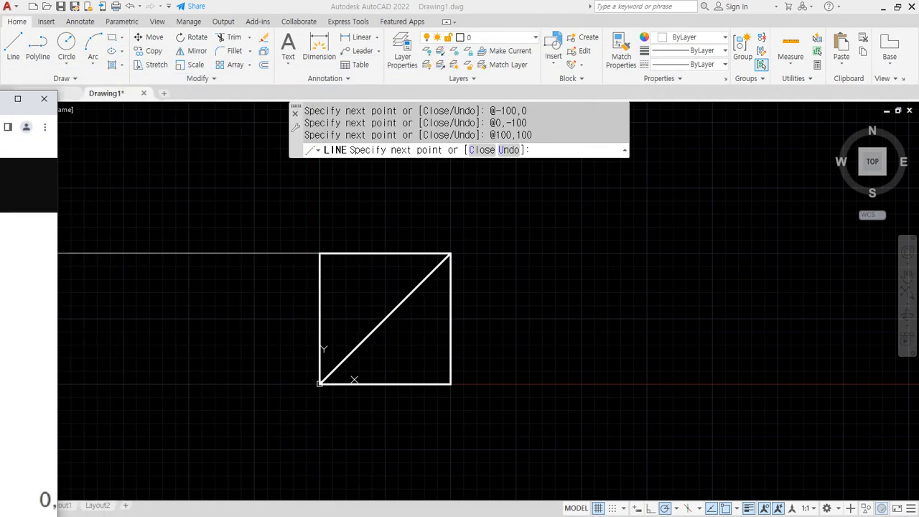
left_click(239, 204)
key("Escape")
key("Escape")
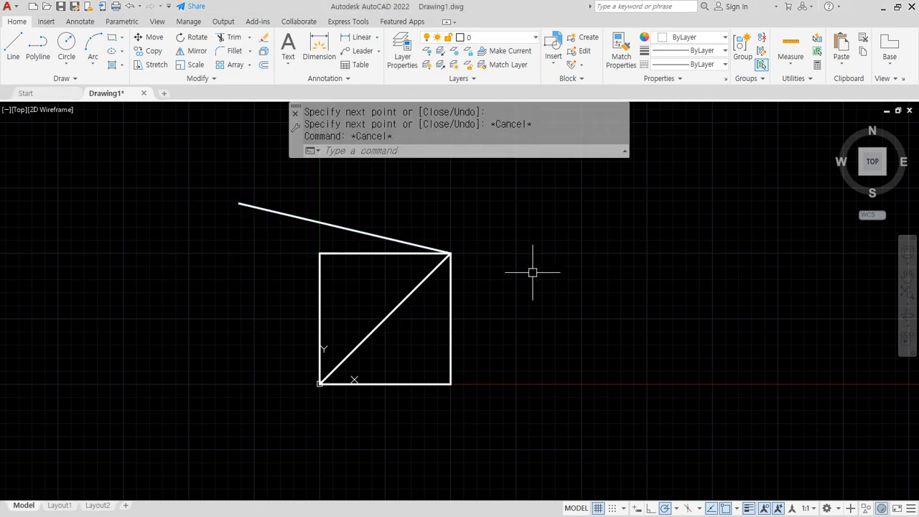
left_click(540, 200)
left_click(237, 424)
type("e")
key("Return")
Draw figure 2's lower edge as a line from 0,0 to 80,0
type("l")
key("Return")
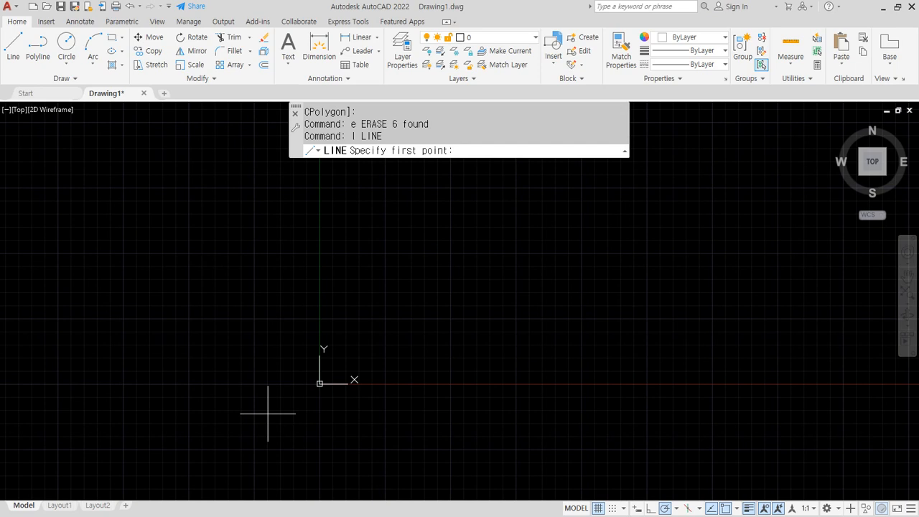
type("0,0")
key("Return")
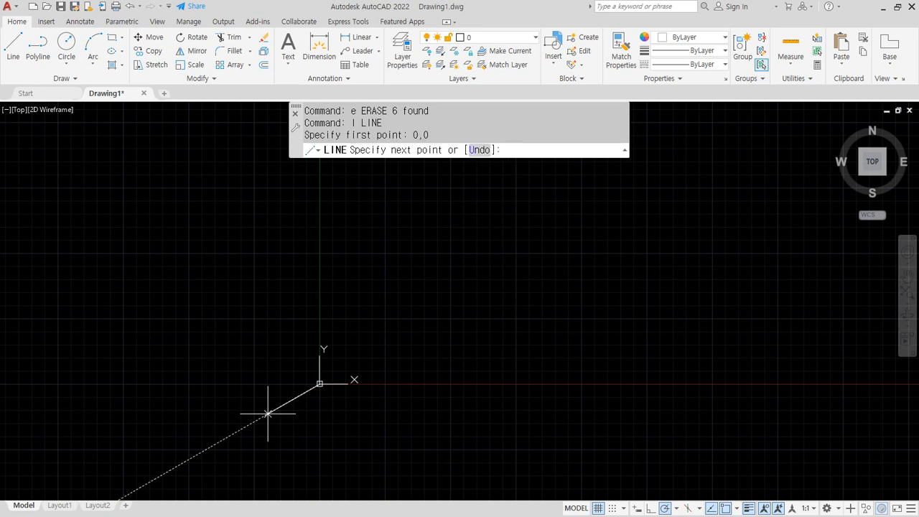
type("80,0")
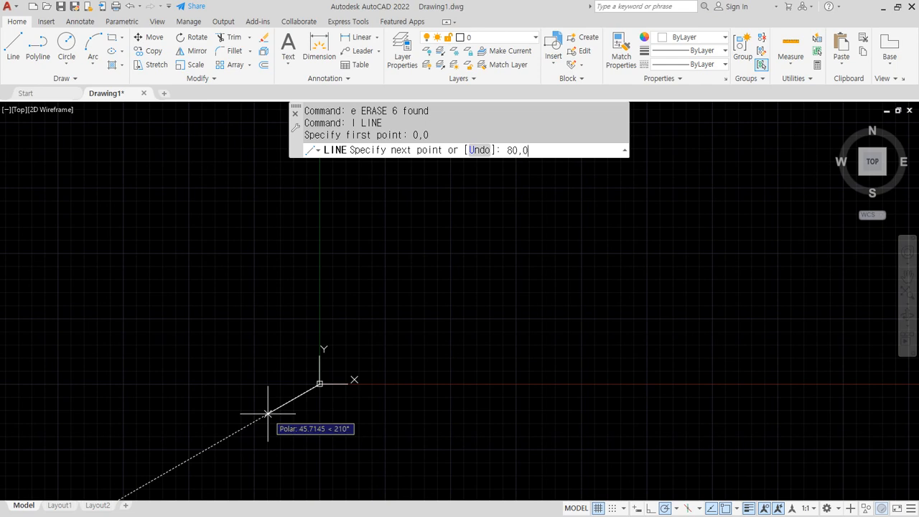
key("Return")
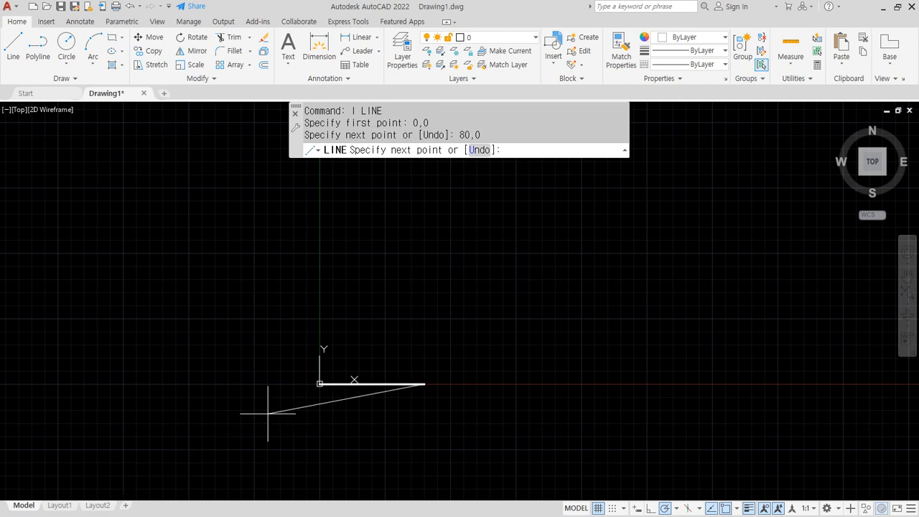
Continue the line to @0,20 for the short right edge and to @-60,40 for the sloped edge
type("@0,20")
key("Return")
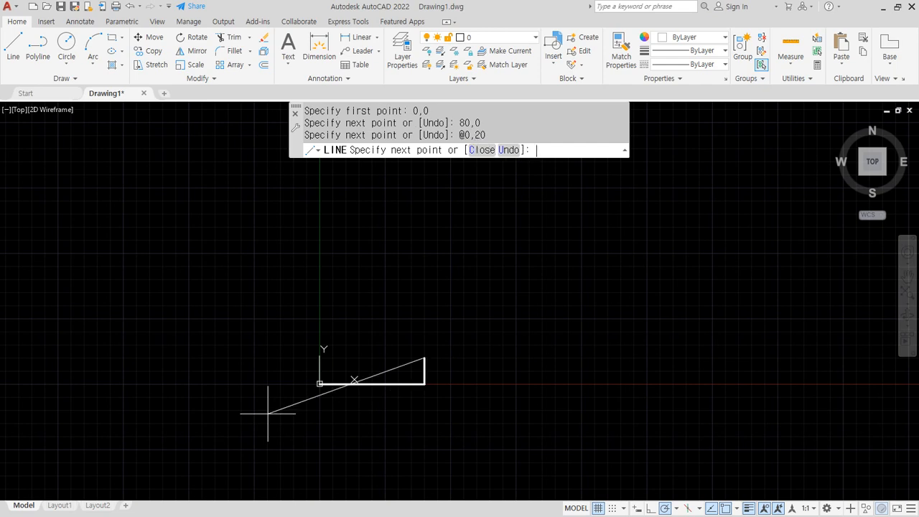
type("@-60,40")
key("Return")
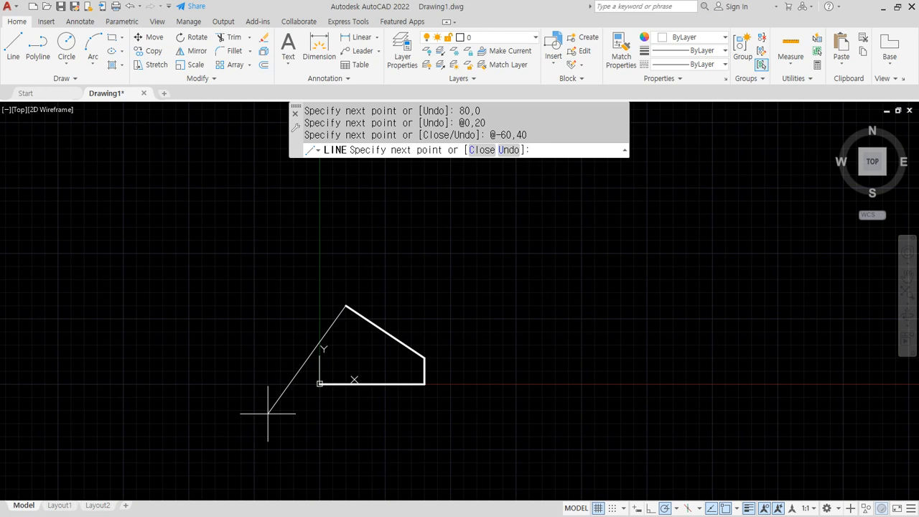
Continue the line to @-20,0 for the top edge and to @0,-20 for the upper left edge
scroll(318, 327, "up", 5)
scroll(381, 266, "down", 2)
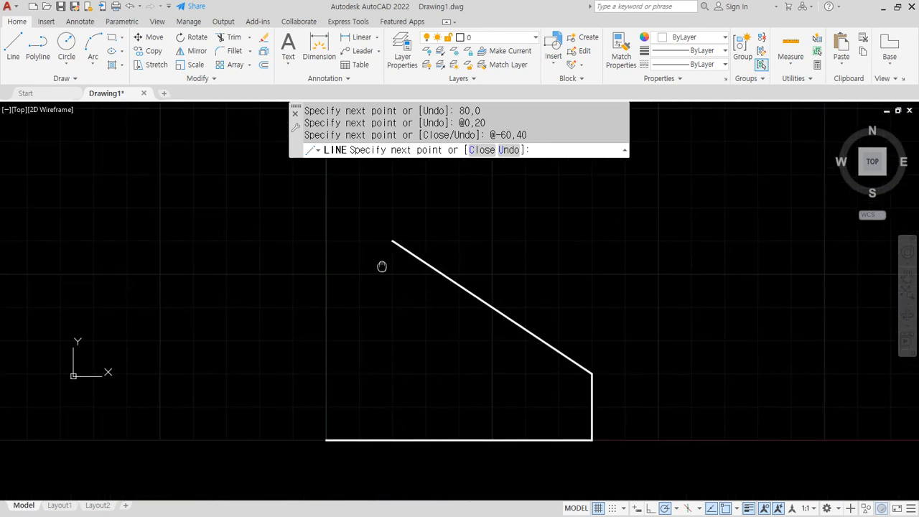
type("@")
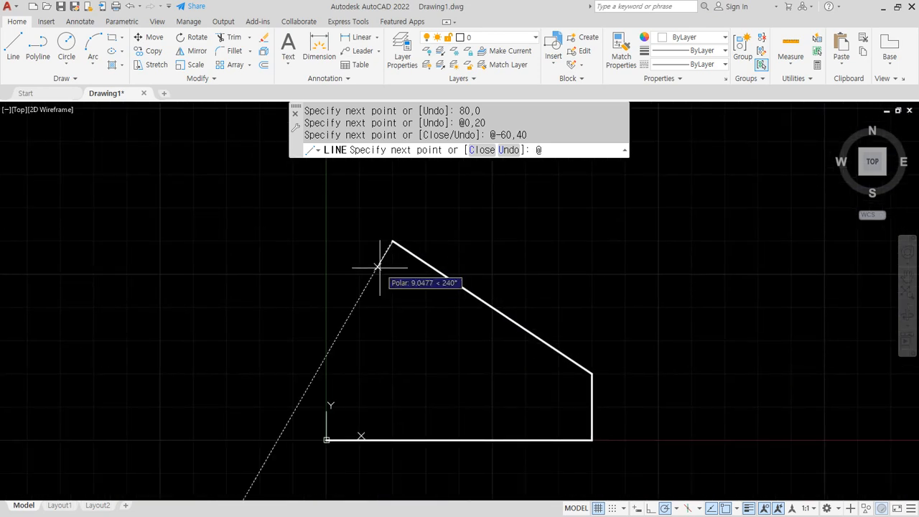
type("-20,0")
key("Return")
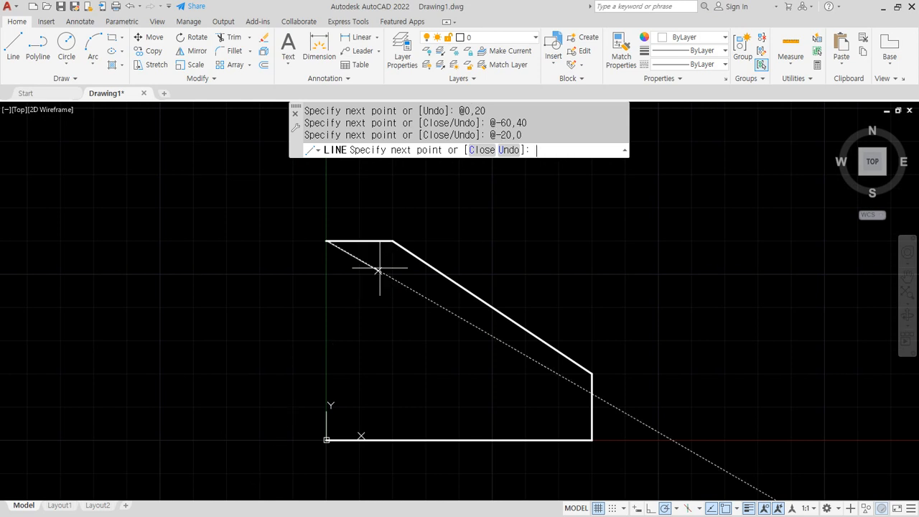
type("@")
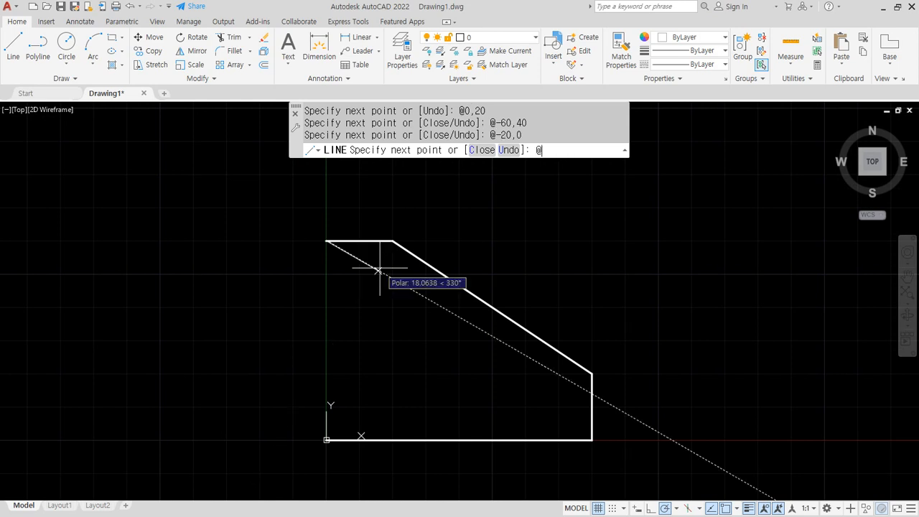
type("0,-20")
key("Return")
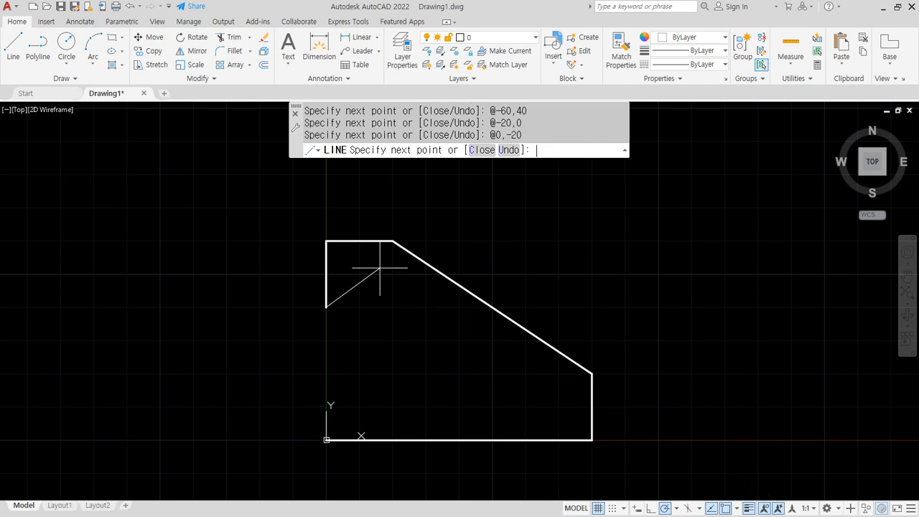
type("@20,0")
key("Return")
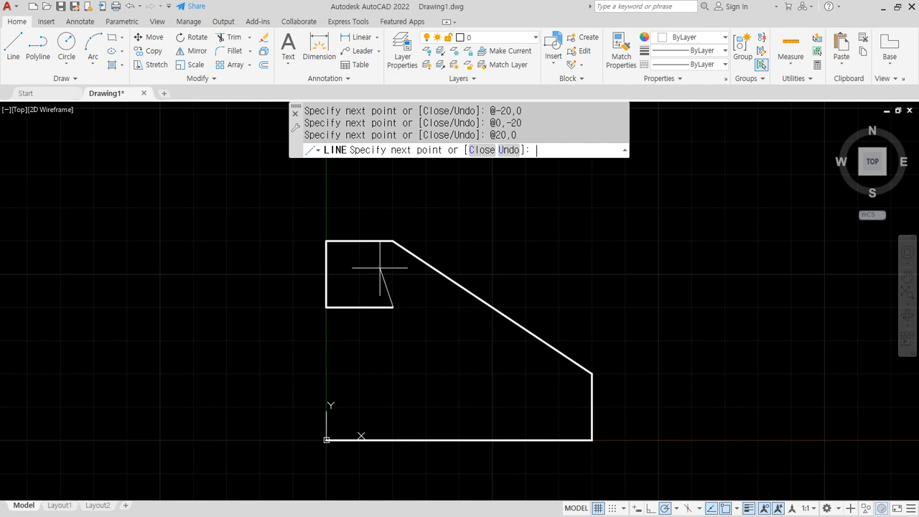
type("@0,-20")
key("Return")
Draw the notch's lower edge to @-20,0 and close the outline back to the origin
type("@")
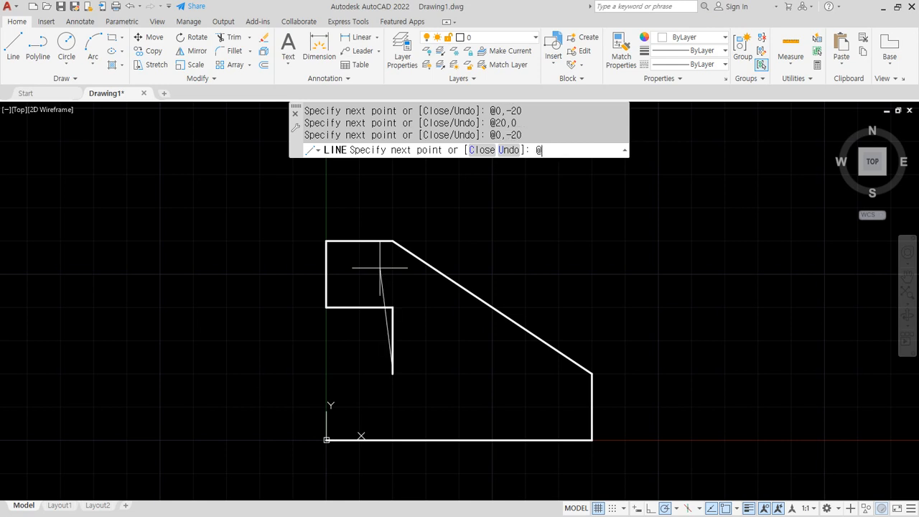
type("-20,0")
key("Return")
type("c")
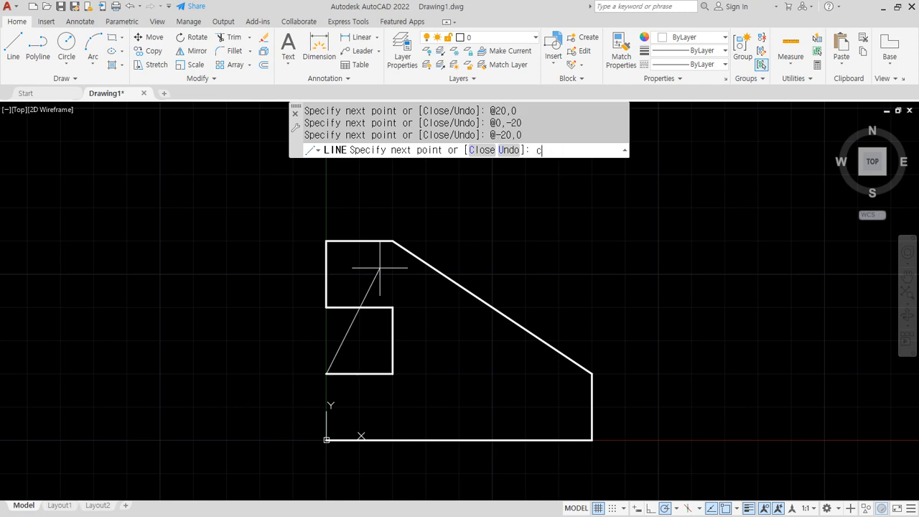
key("Return")
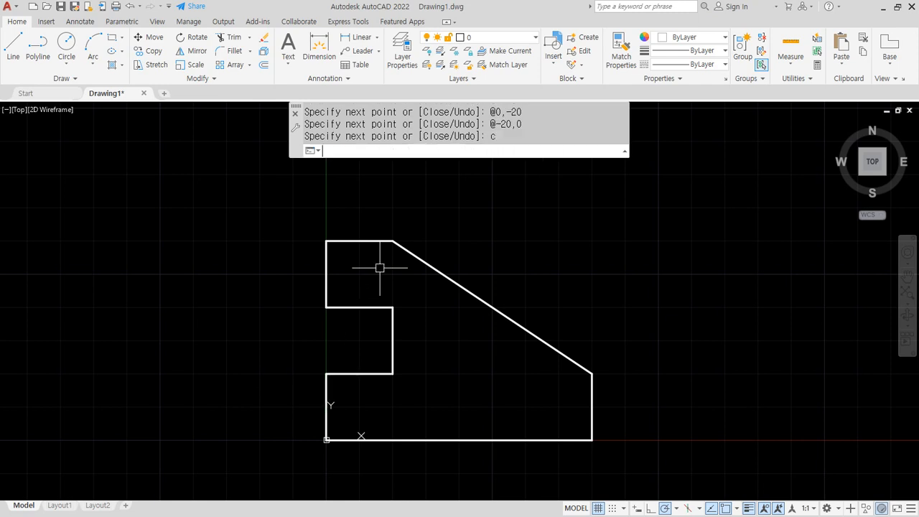